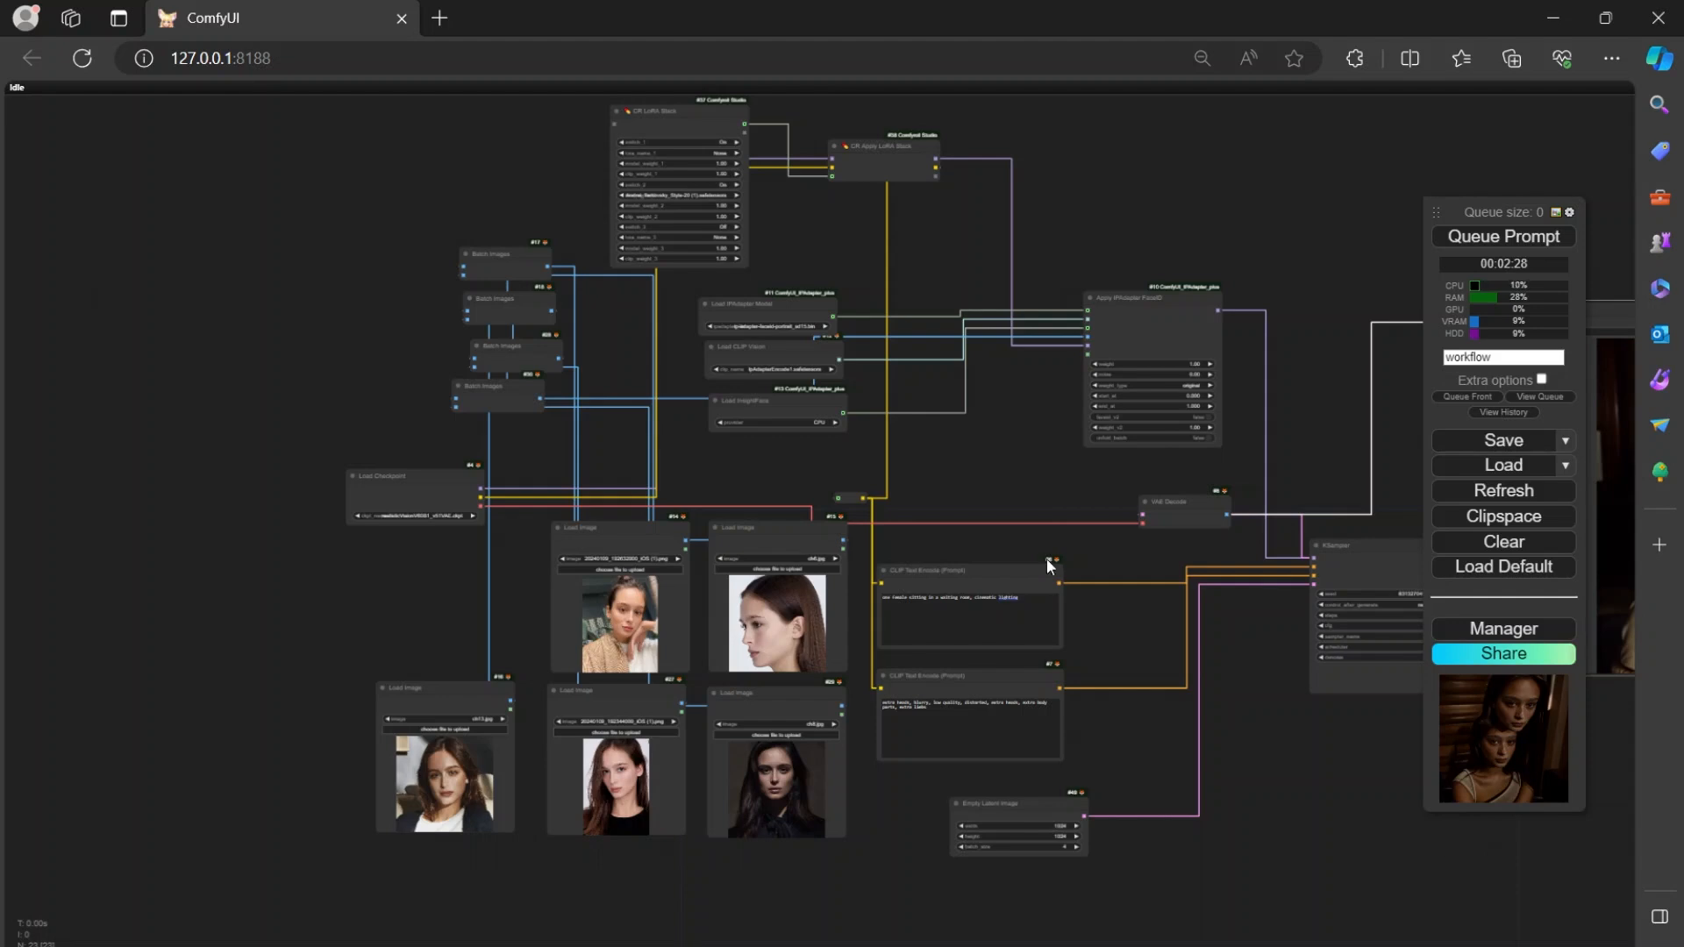
Examine the Load Image nodes holding the reference portraits and the Batch Images nodes they feed.
drag(361, 619, 404, 651)
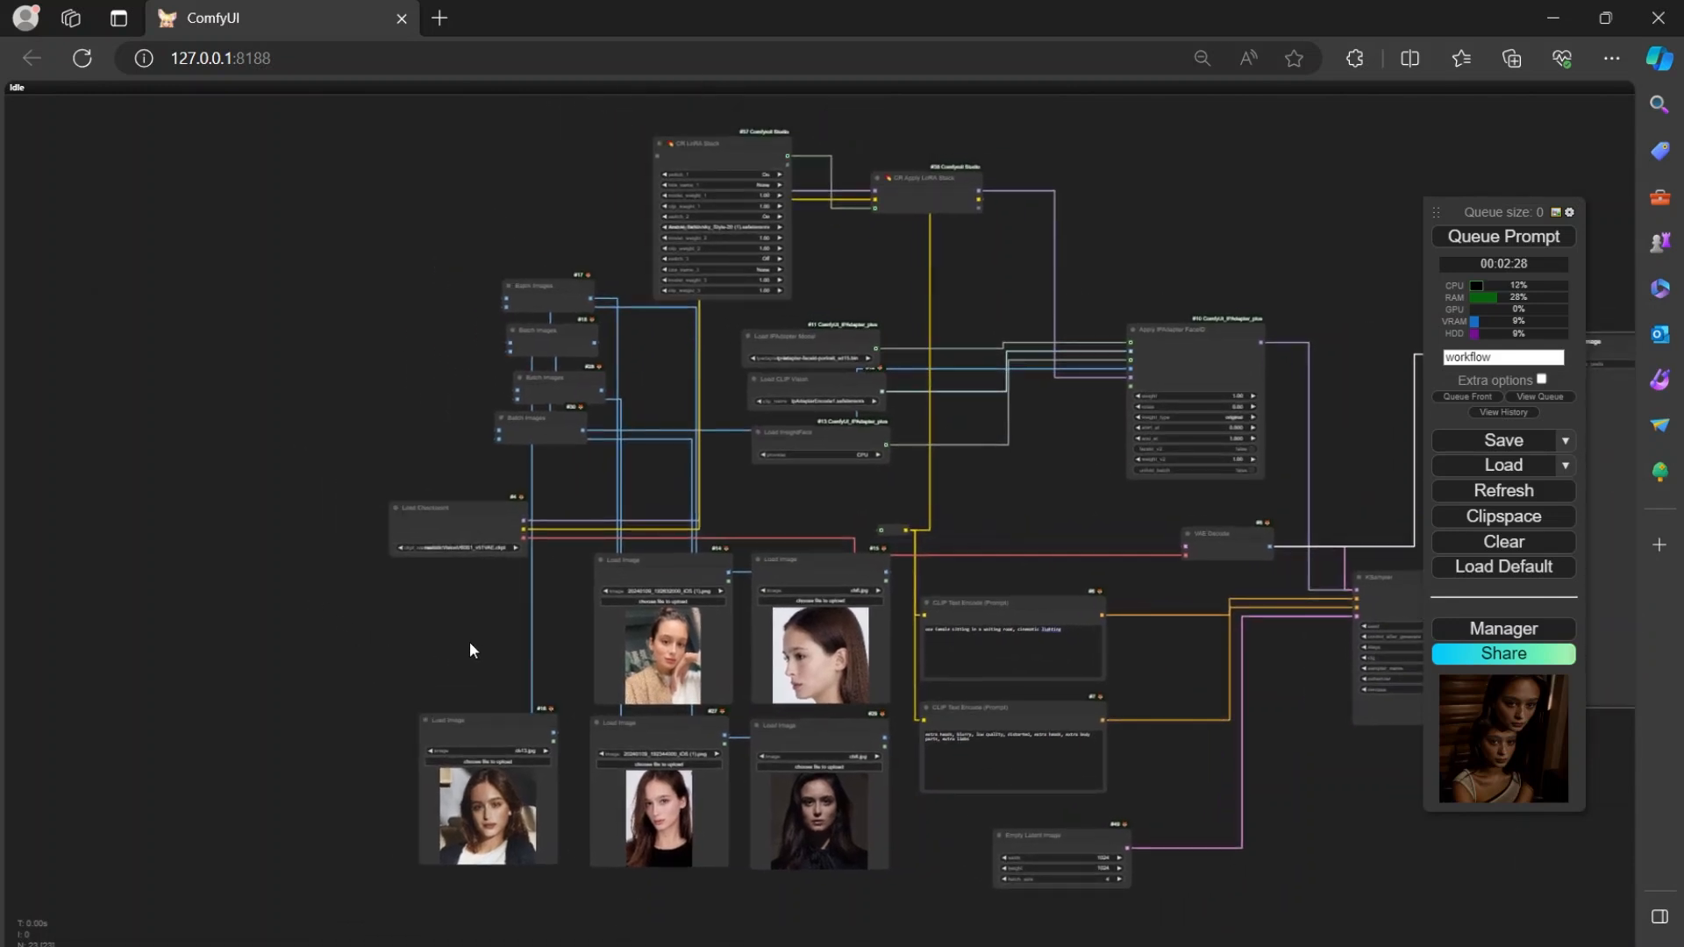
scroll(470, 640, up, 3)
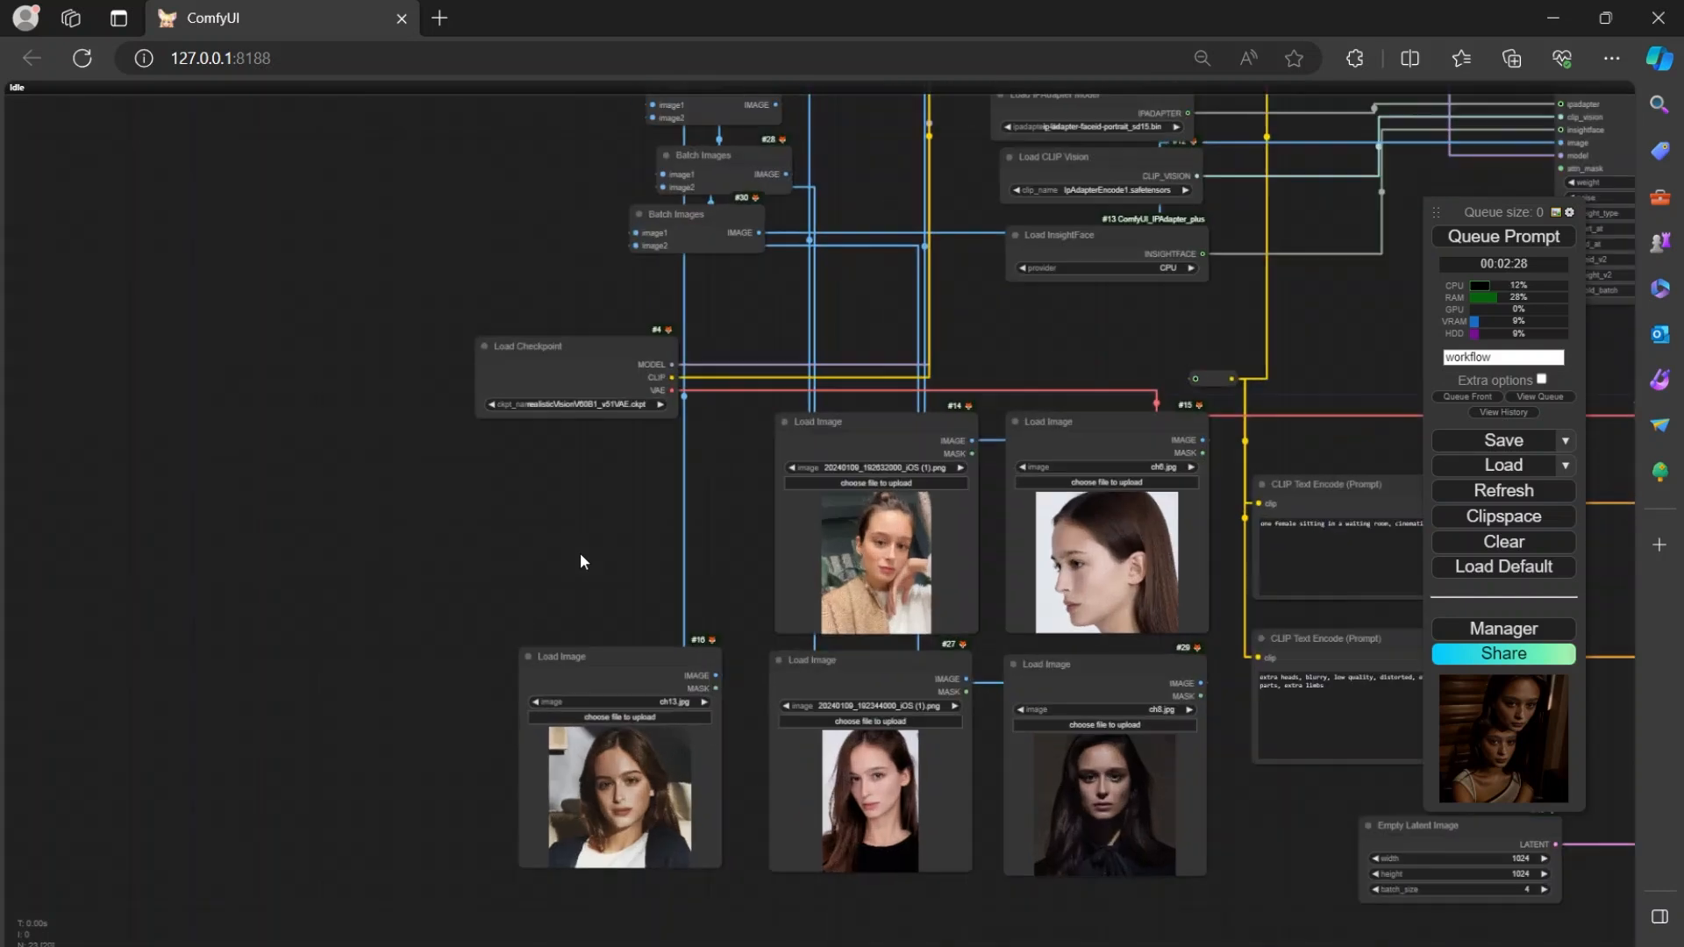
scroll(580, 552, up, 4)
drag(581, 554, 207, 318)
scroll(437, 414, up, 2)
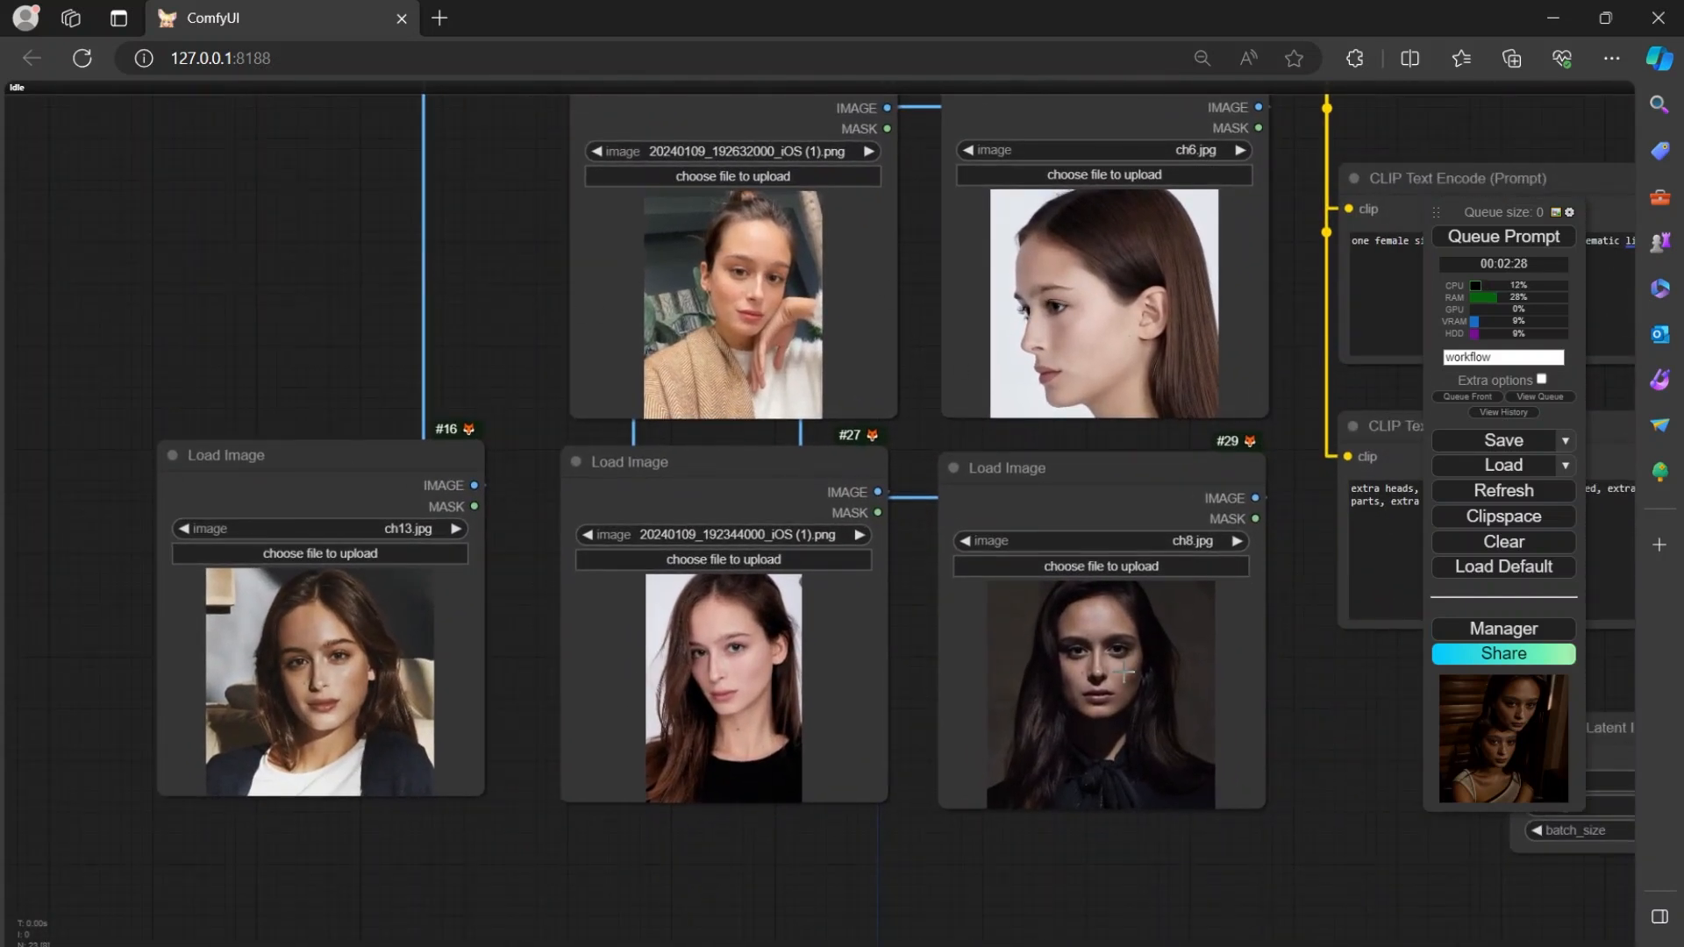
drag(512, 312, 507, 356)
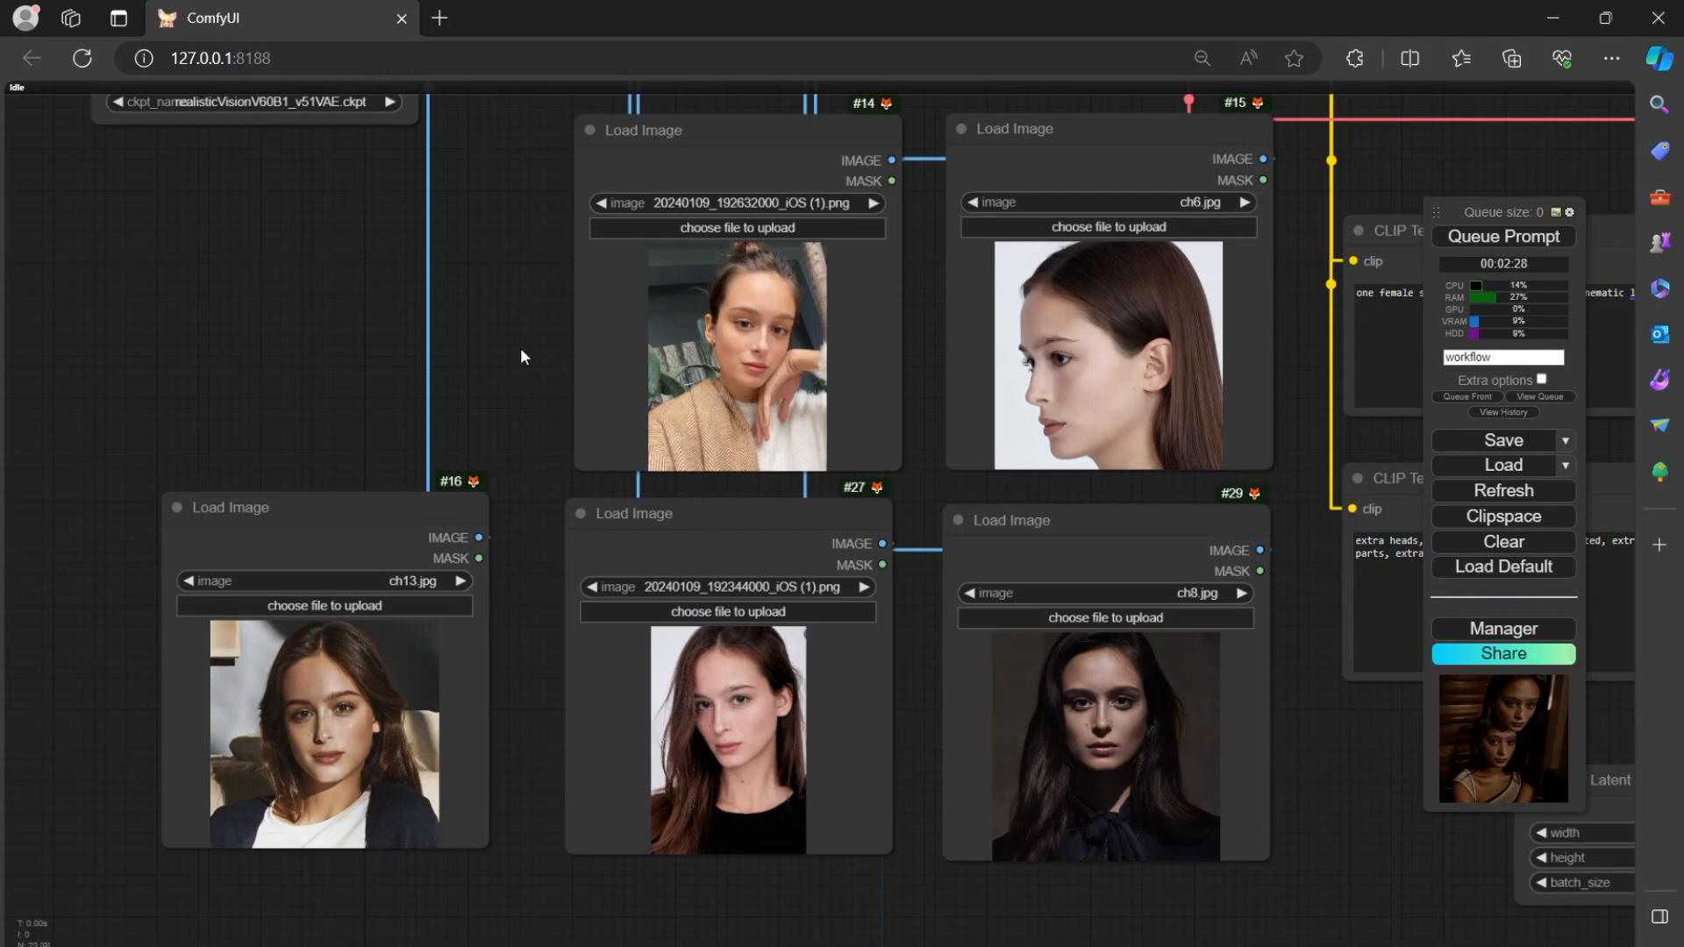
drag(507, 335, 506, 372)
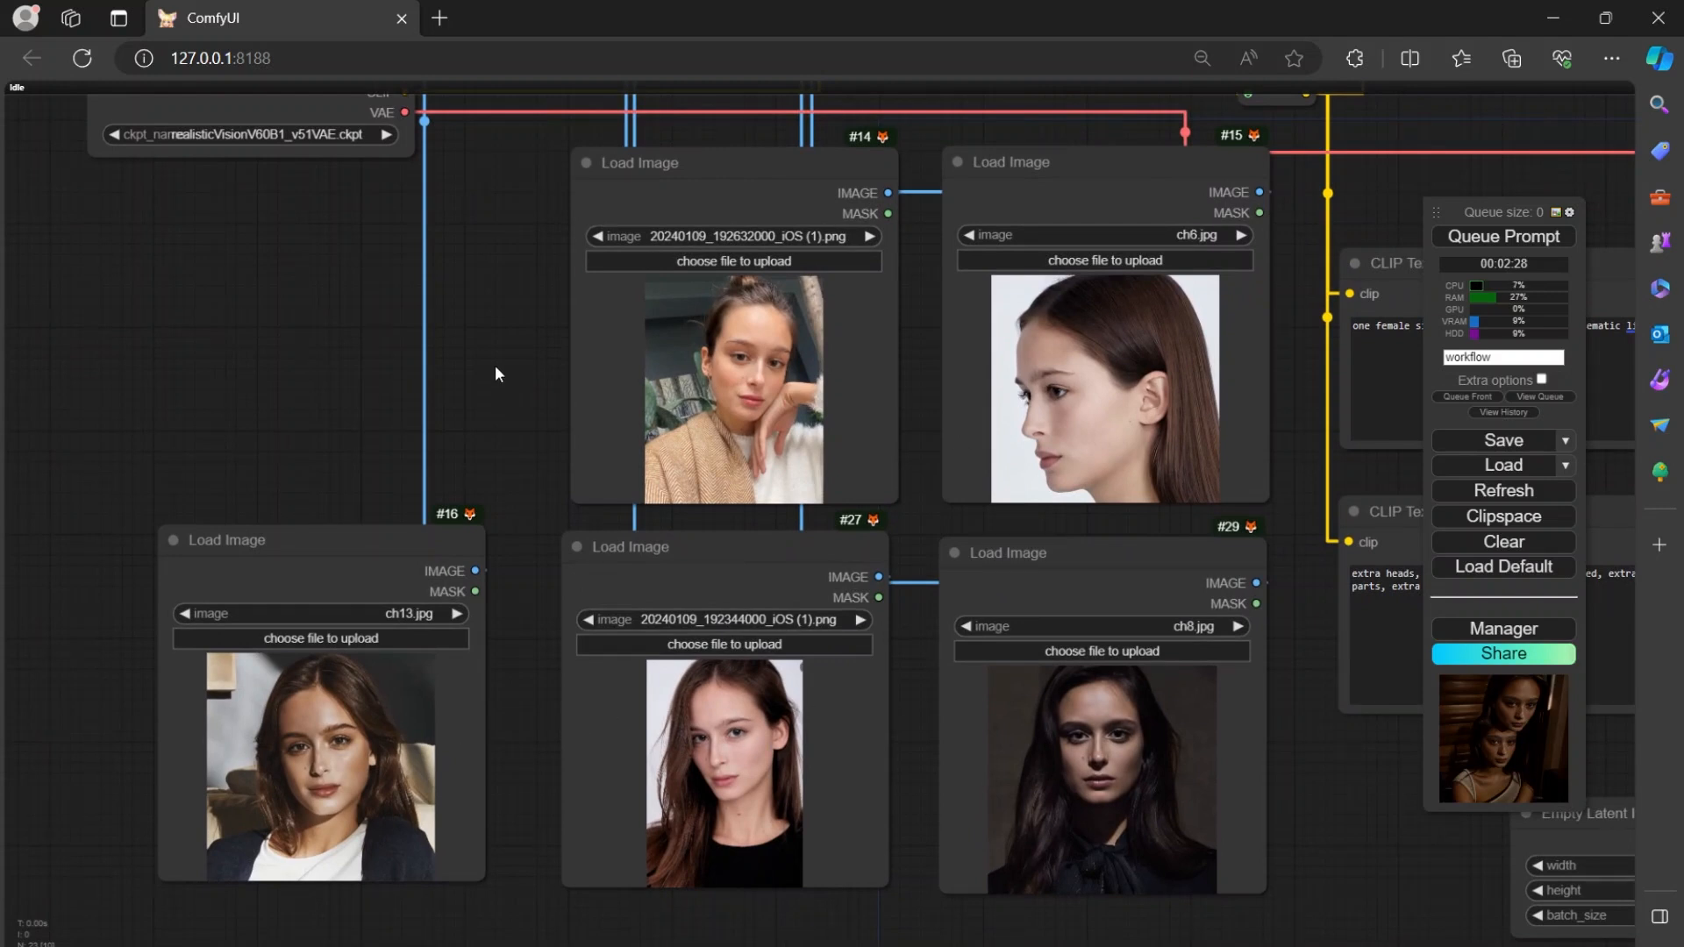
drag(506, 313, 619, 746)
drag(565, 476, 577, 665)
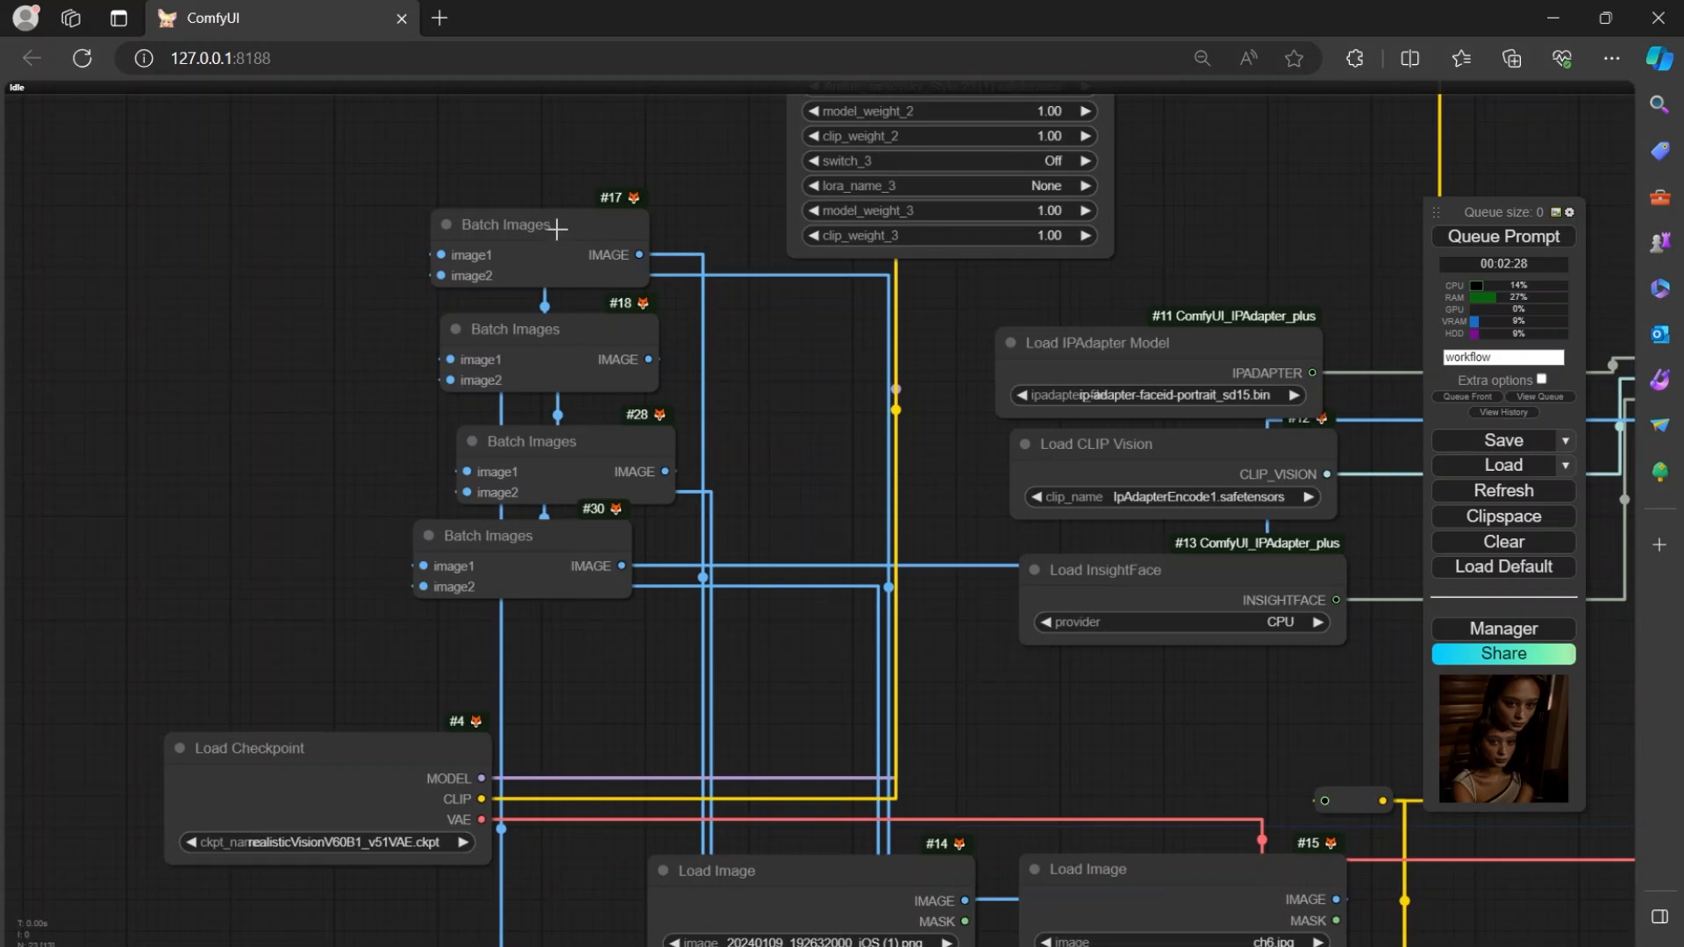
Move the Load Checkpoint node further left, away from the Batch Images nodes.
drag(580, 670, 733, 310)
drag(348, 376, 214, 333)
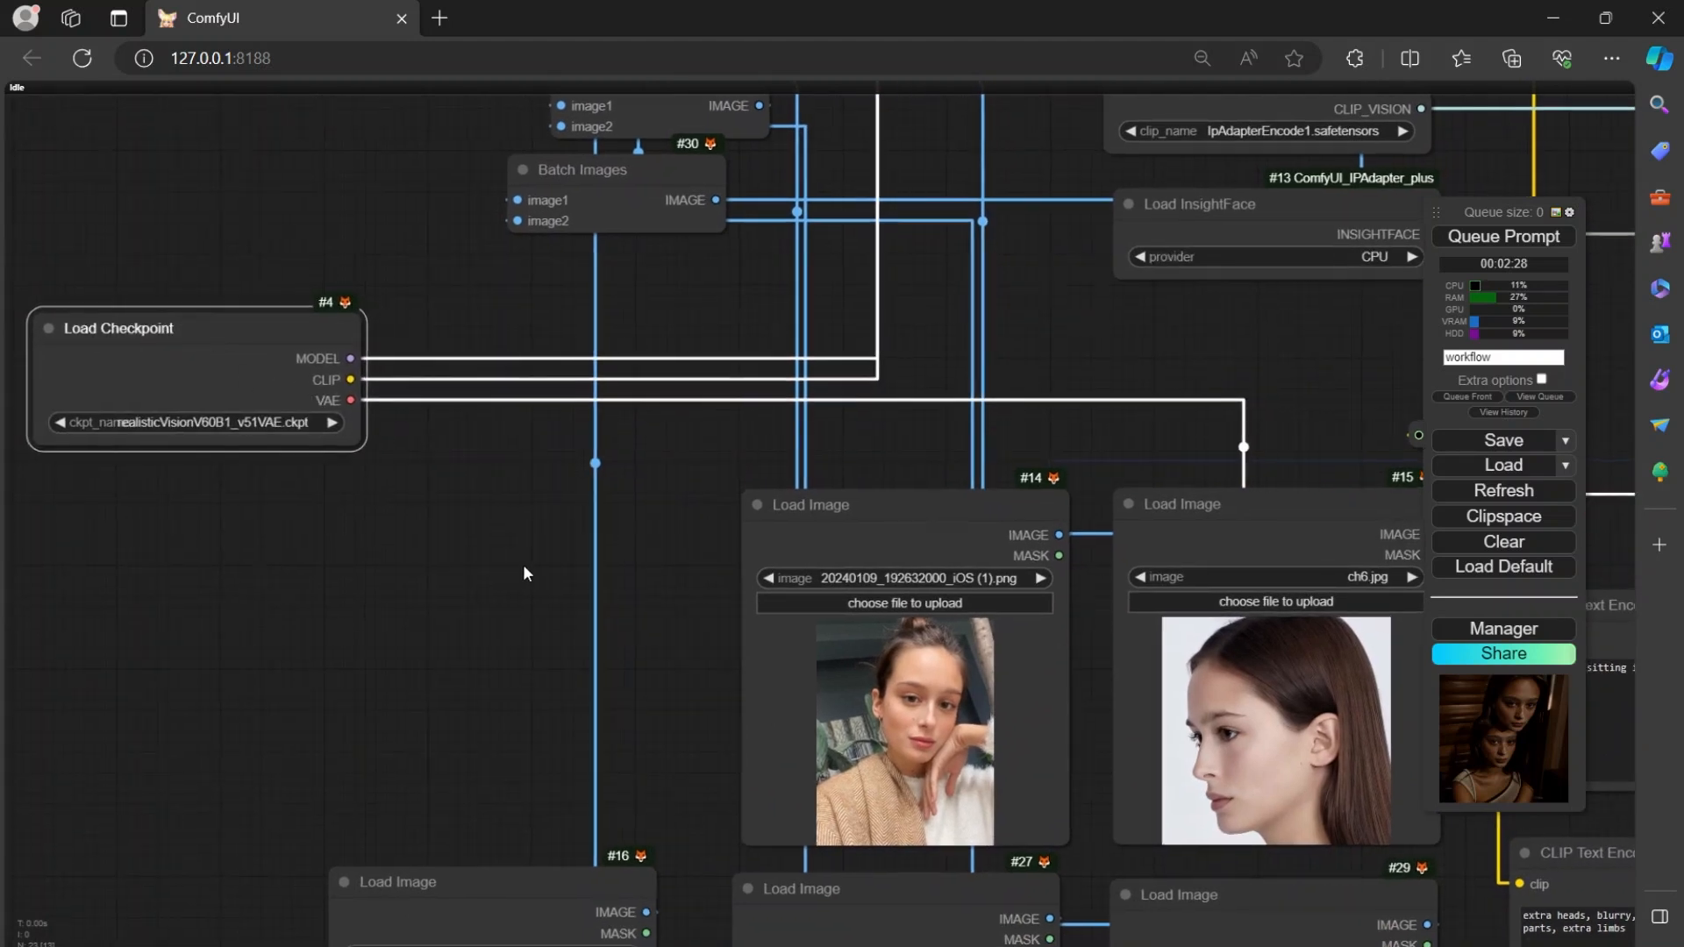
drag(523, 564, 588, 658)
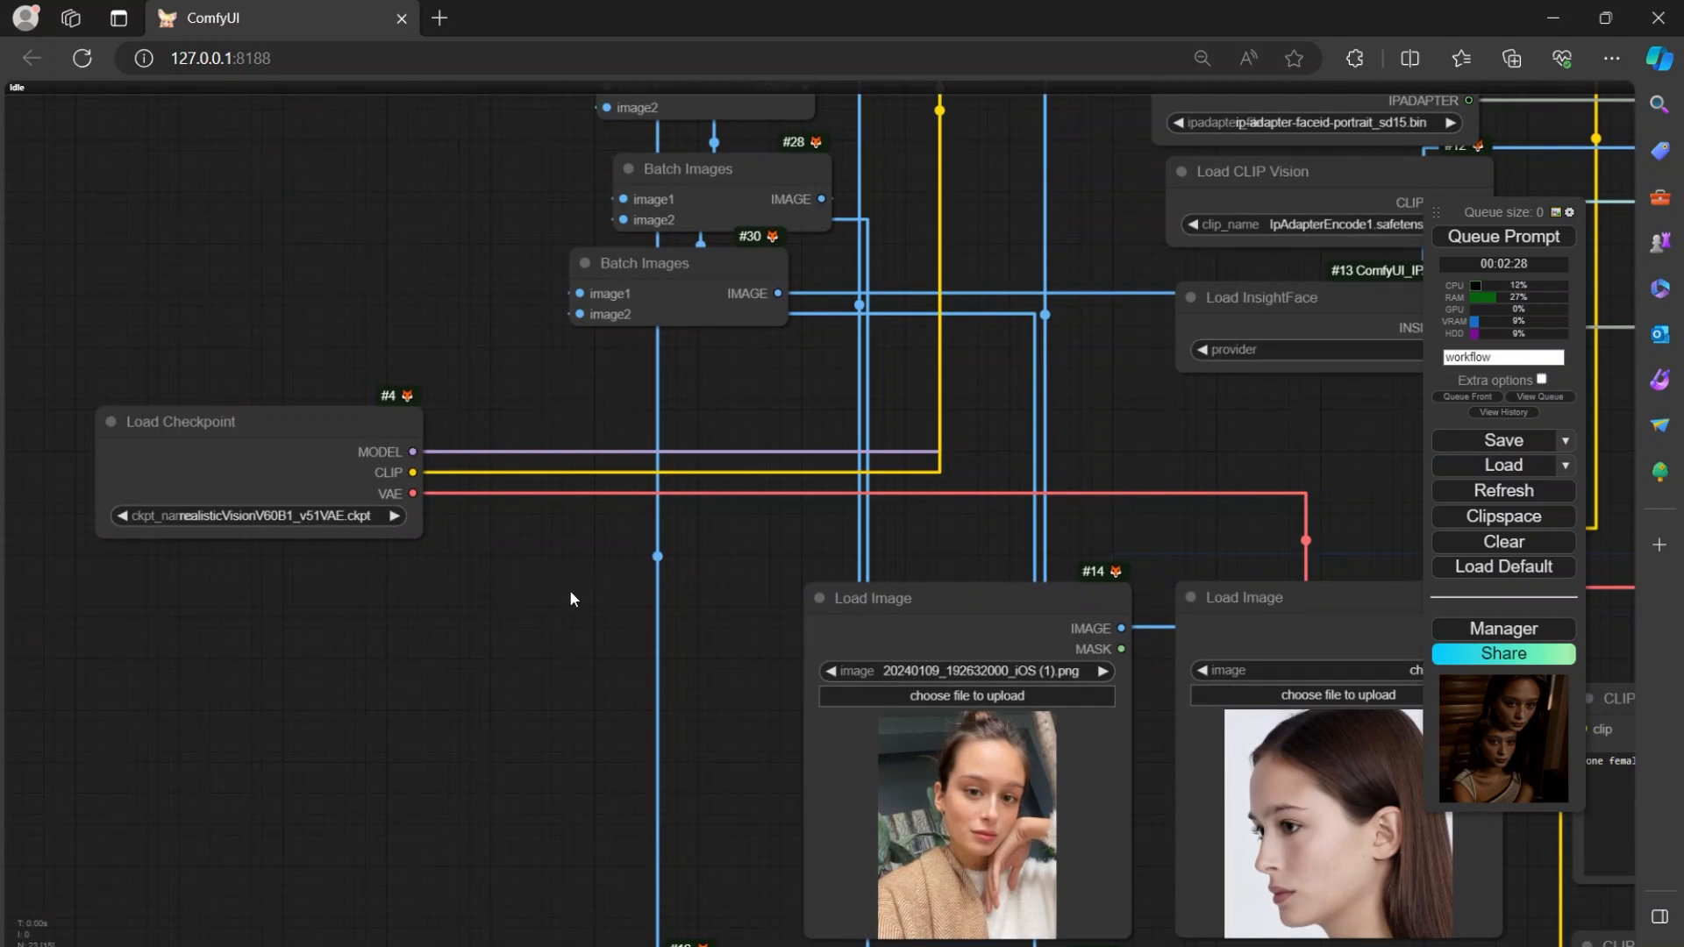
drag(570, 589, 435, 586)
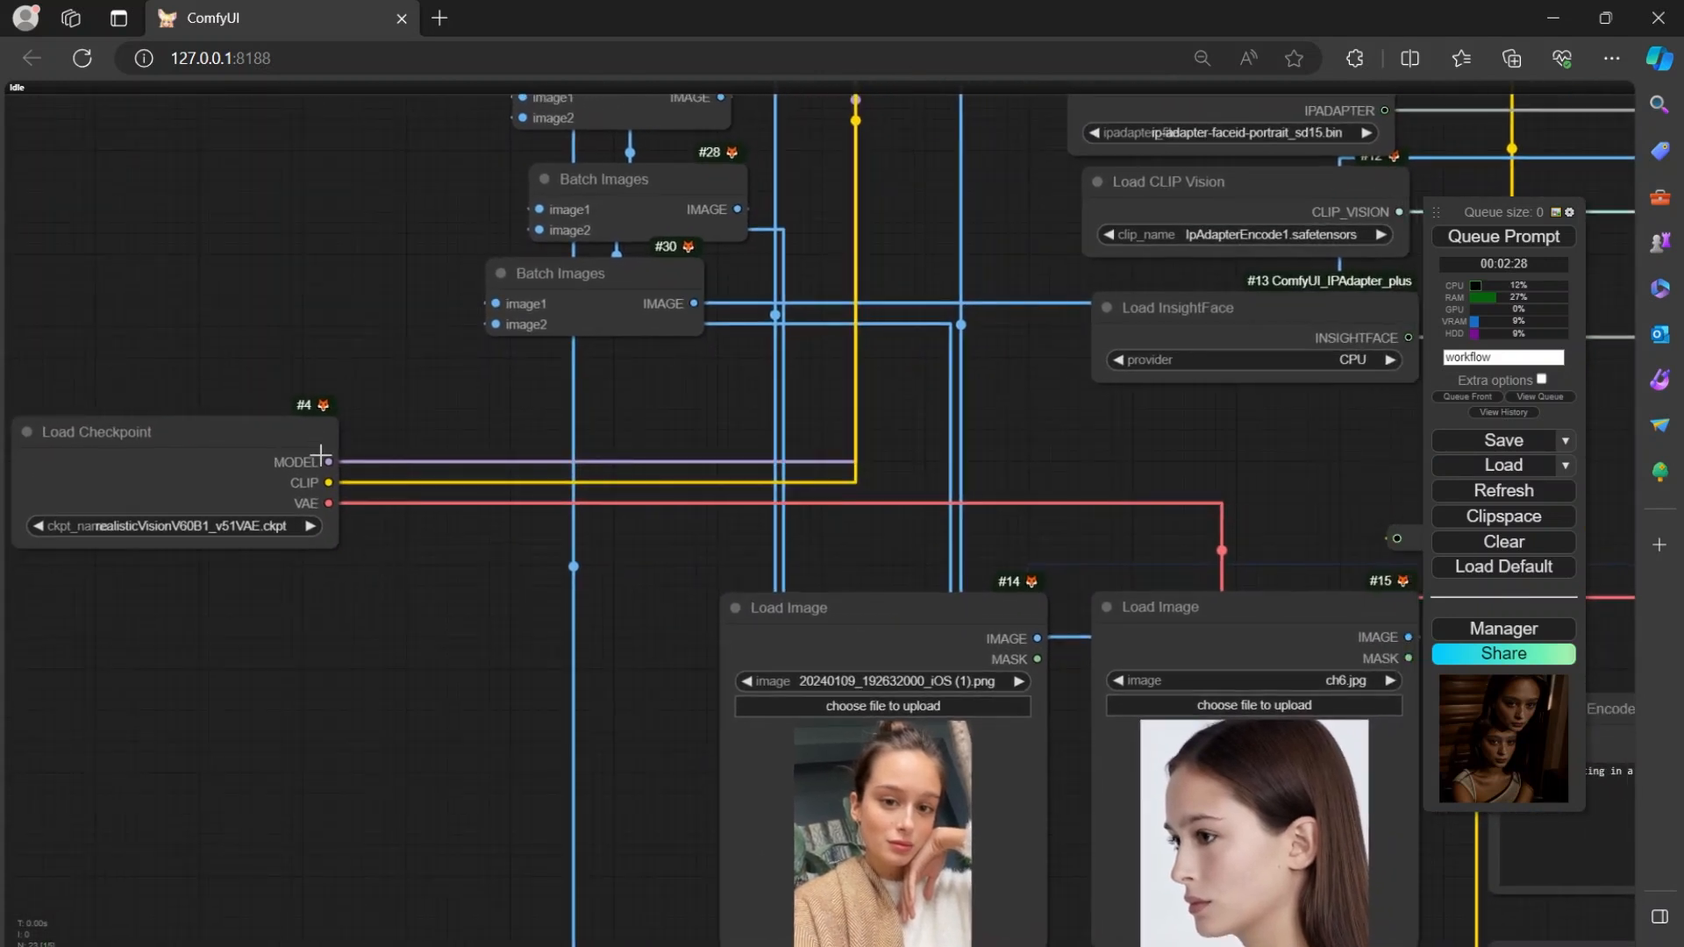
Examine the connections from the Load Checkpoint node and the surrounding loader, reference image and CLIP Text Encode prompt nodes.
scroll(365, 625, down, 3)
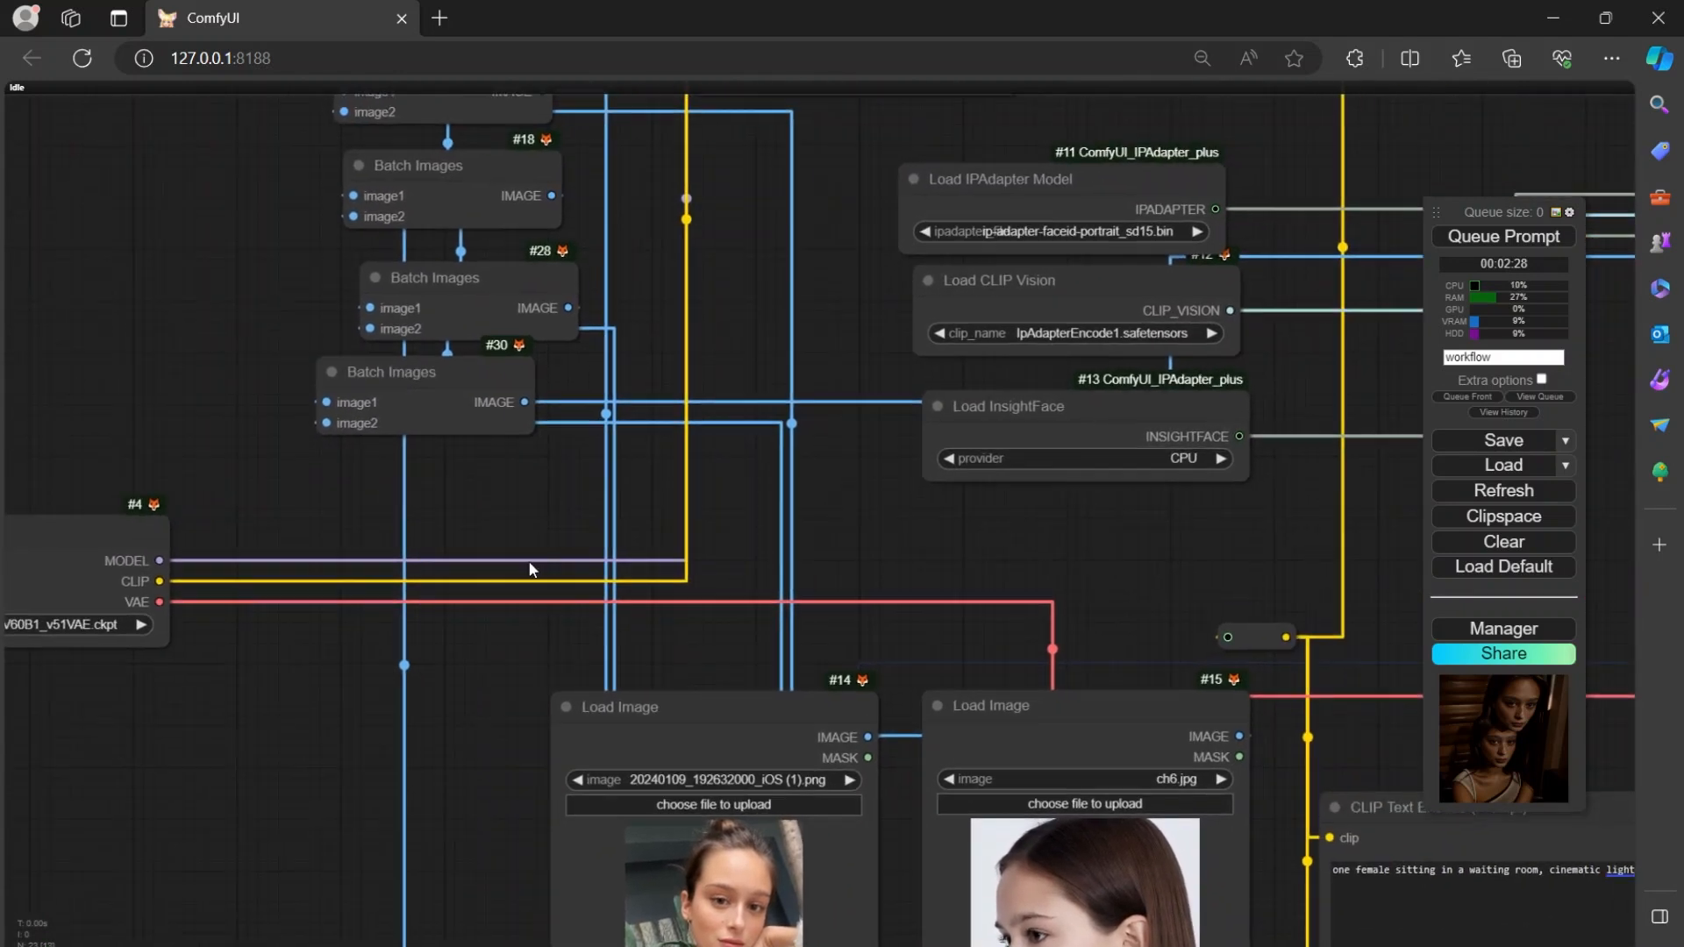
mouse_move(779, 544)
mouse_down()
mouse_move(751, 429)
mouse_move(791, 476)
mouse_move(714, 530)
mouse_move(725, 403)
mouse_move(765, 527)
mouse_up()
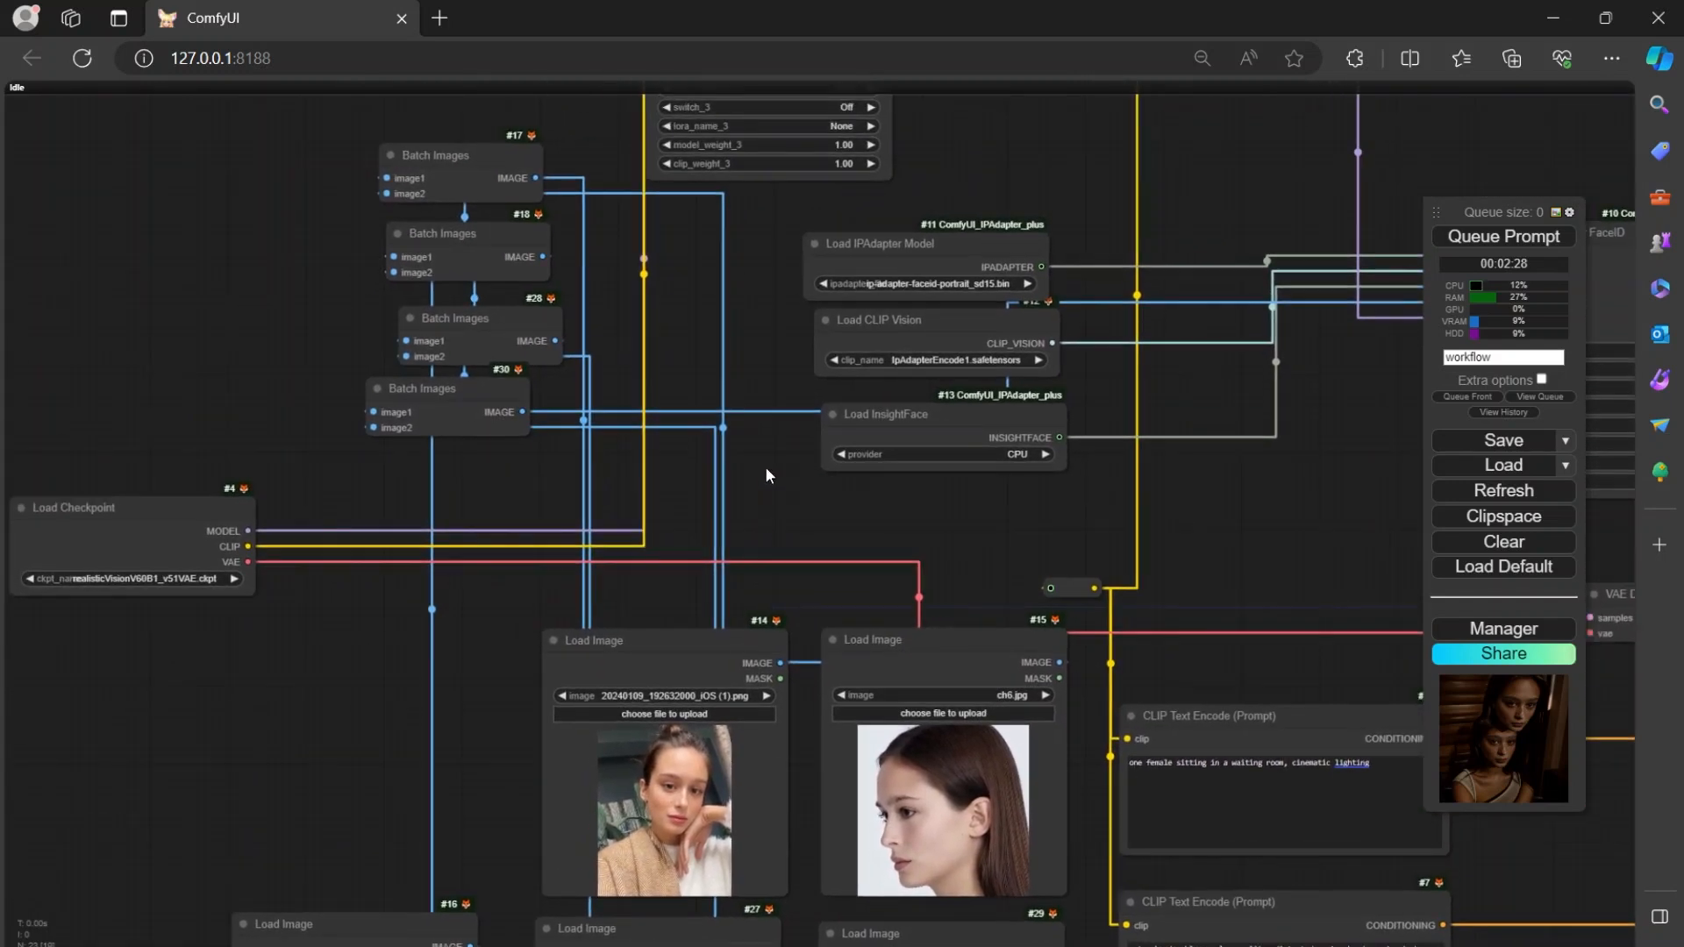
drag(320, 487, 304, 530)
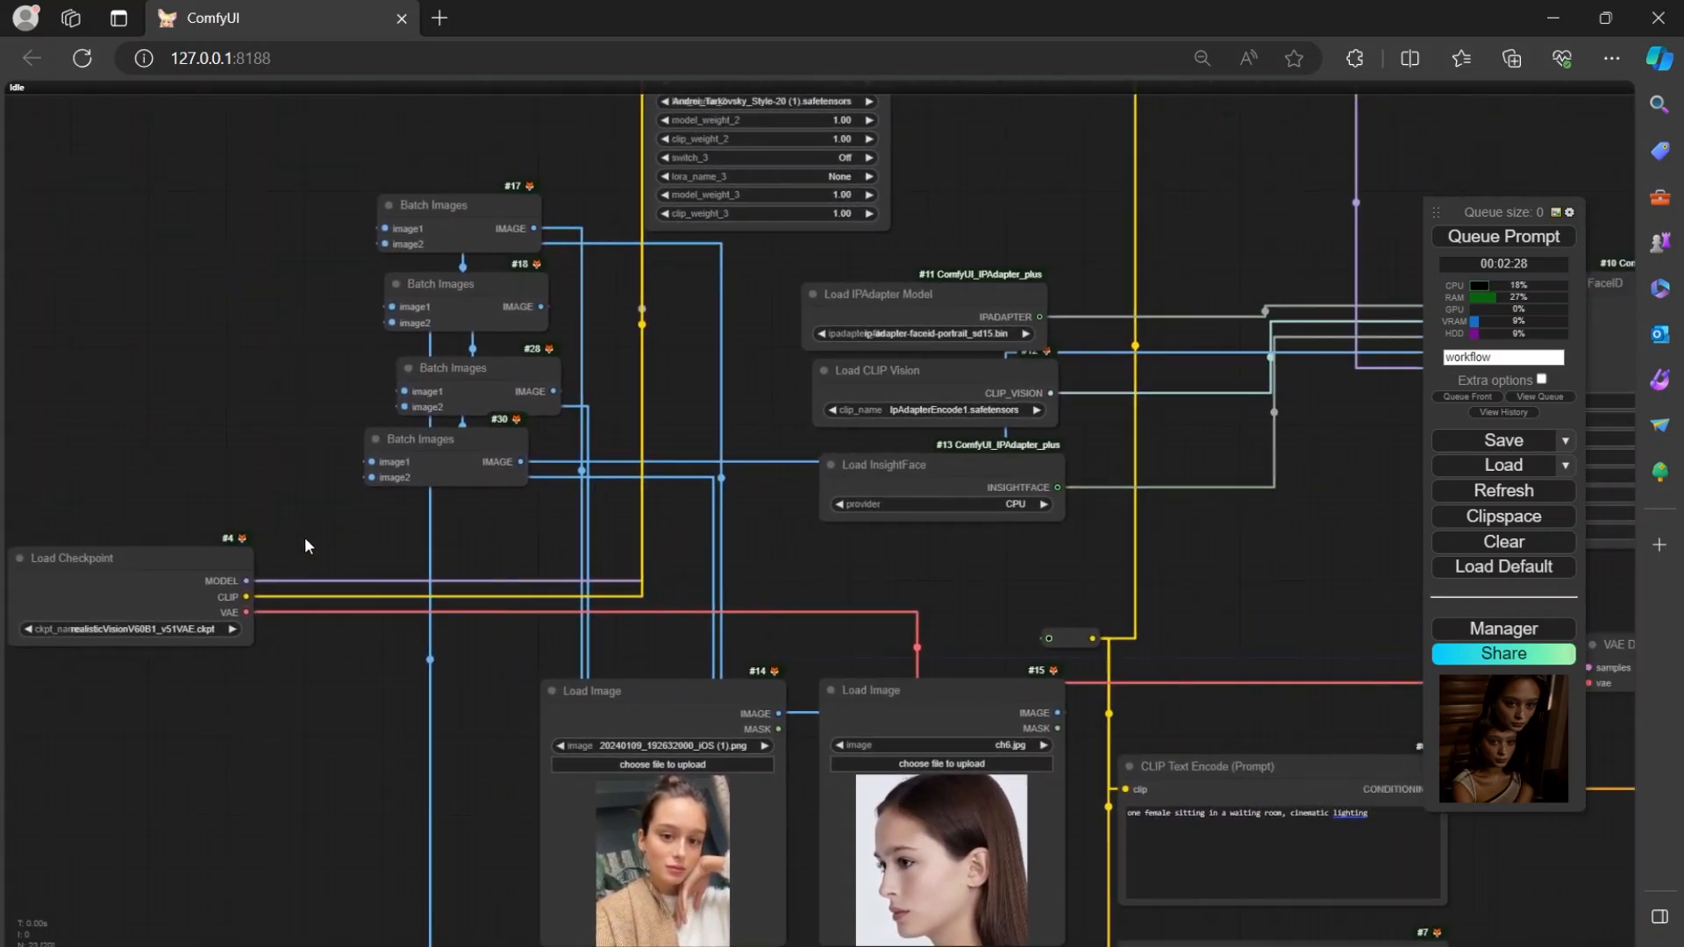
drag(784, 530, 762, 278)
drag(471, 407, 492, 317)
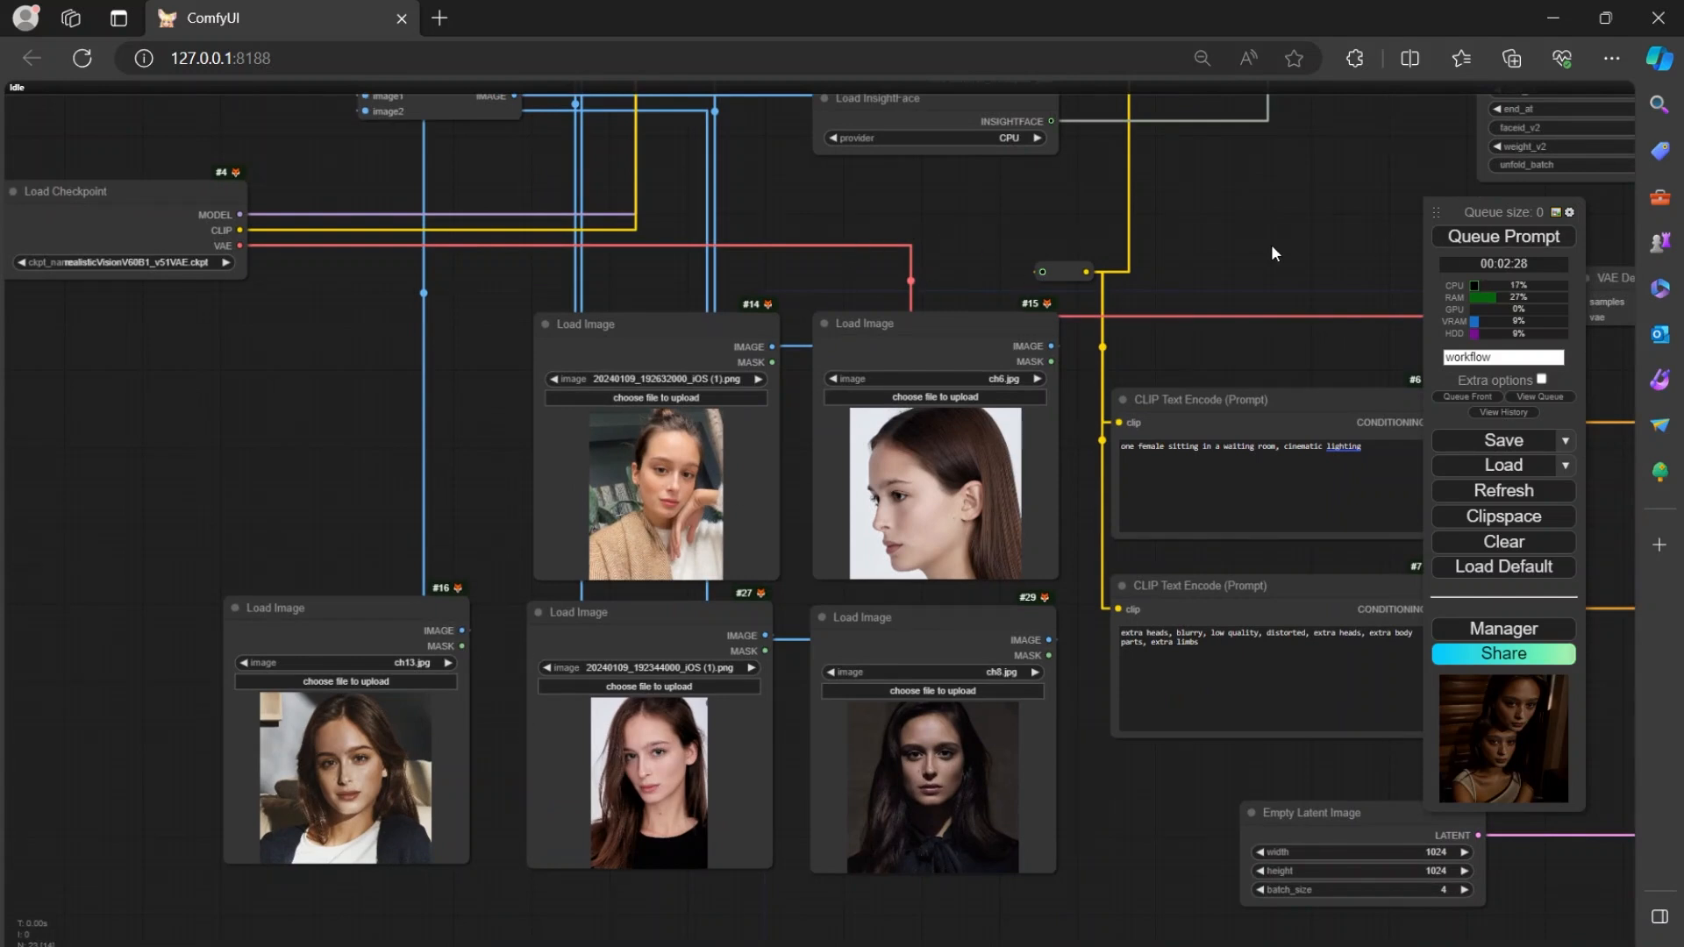
drag(967, 244, 945, 353)
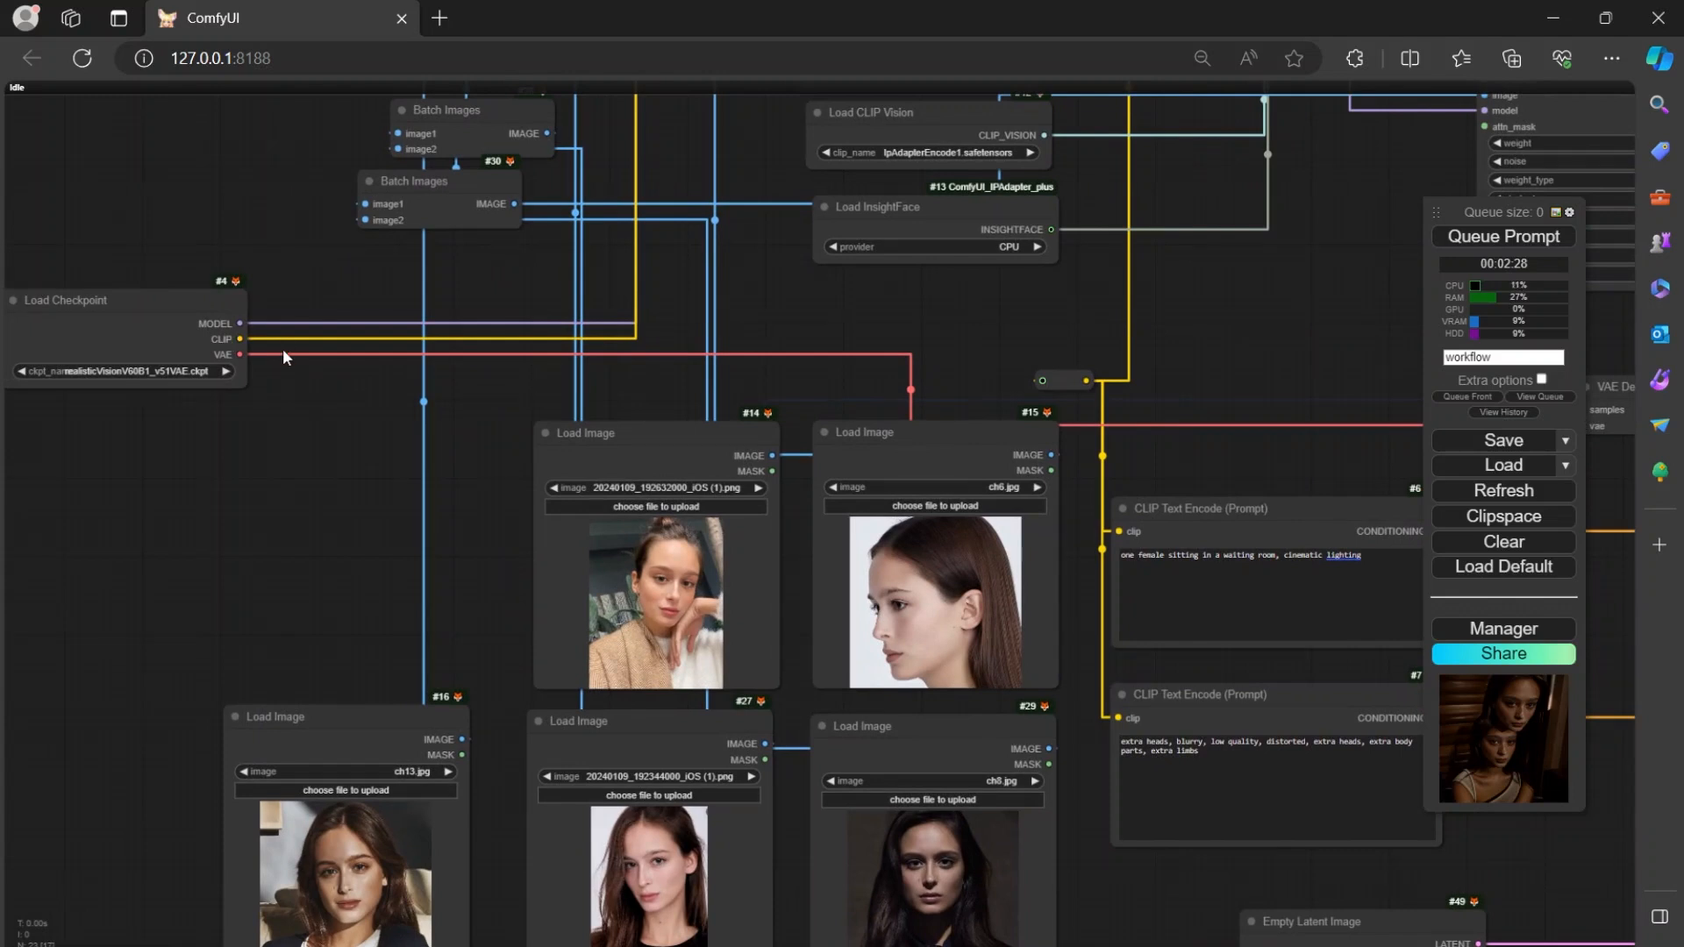
Move the CR LoRA Stack node left, above the Batch Images nodes, and set its lora_name_2 to None.
drag(779, 235, 695, 615)
drag(660, 502, 630, 740)
drag(667, 323, 320, 232)
scroll(320, 232, up, 8)
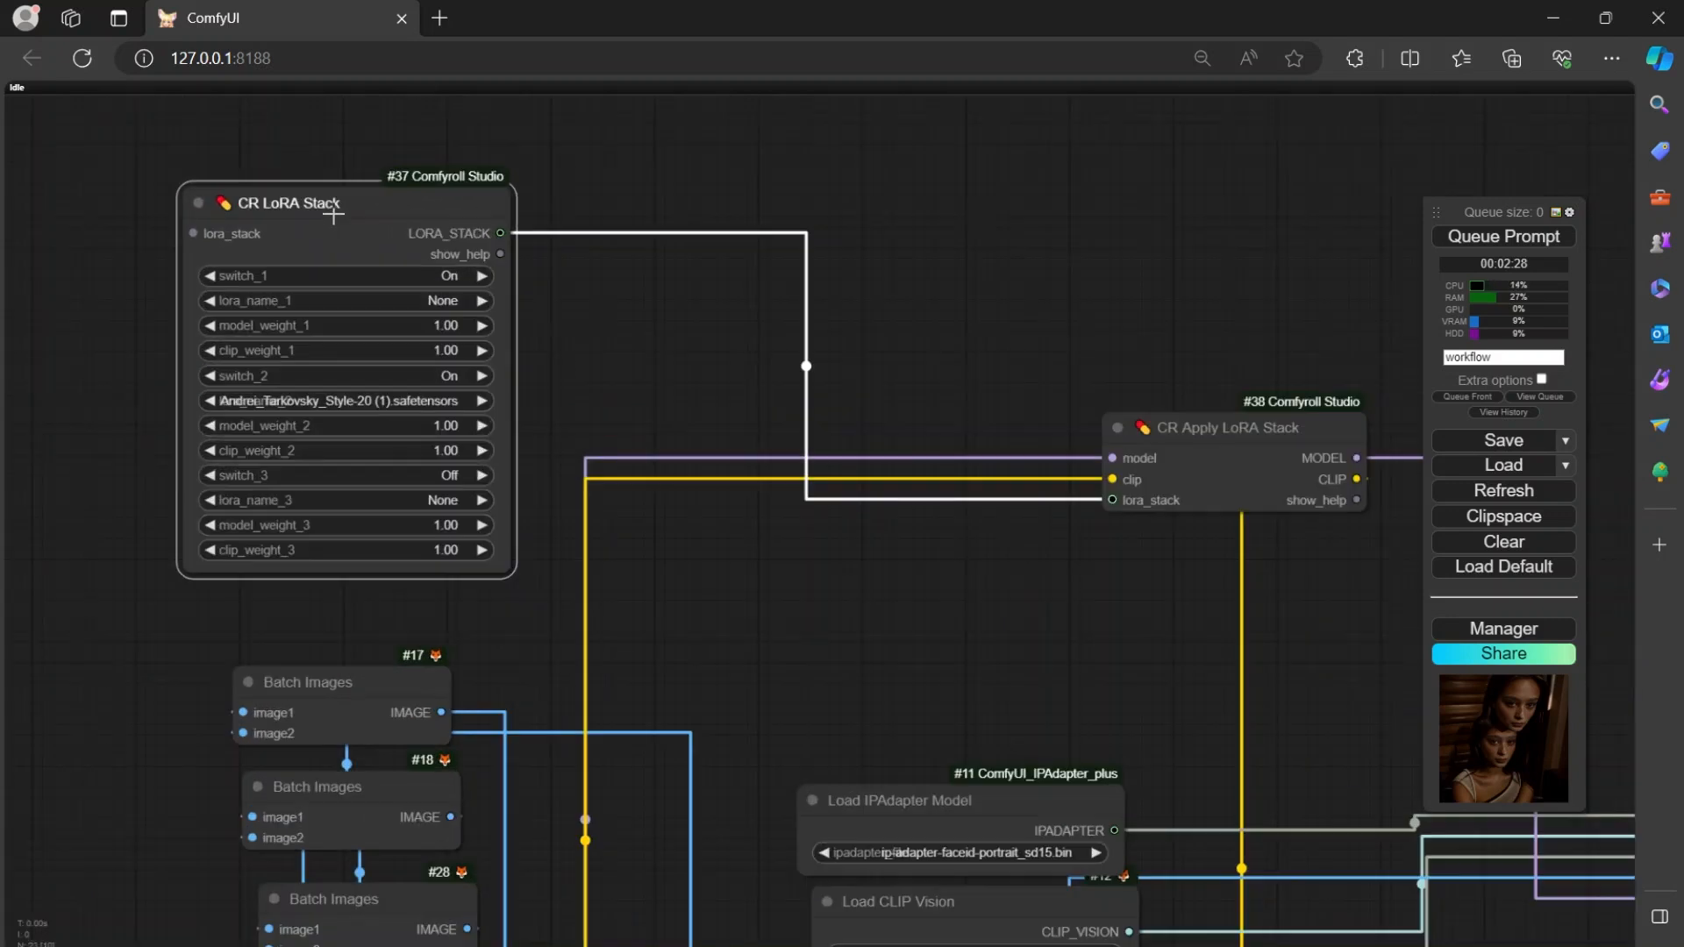
mouse_move(361, 200)
mouse_down()
mouse_move(427, 198)
mouse_move(395, 204)
mouse_up()
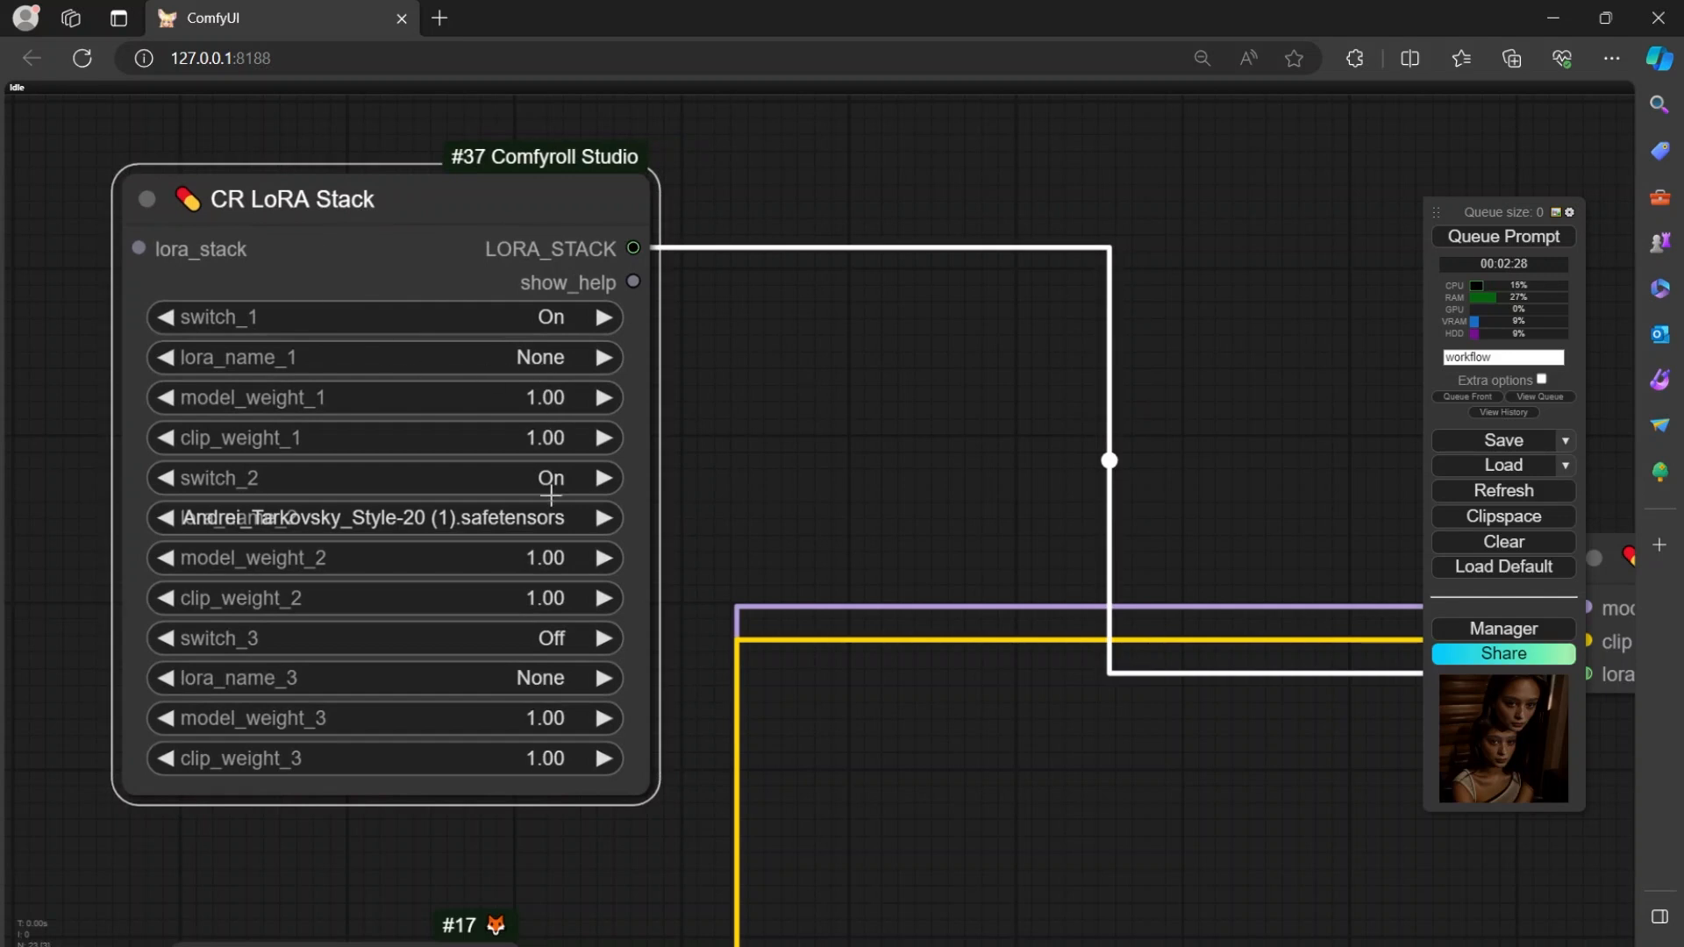
click(489, 517)
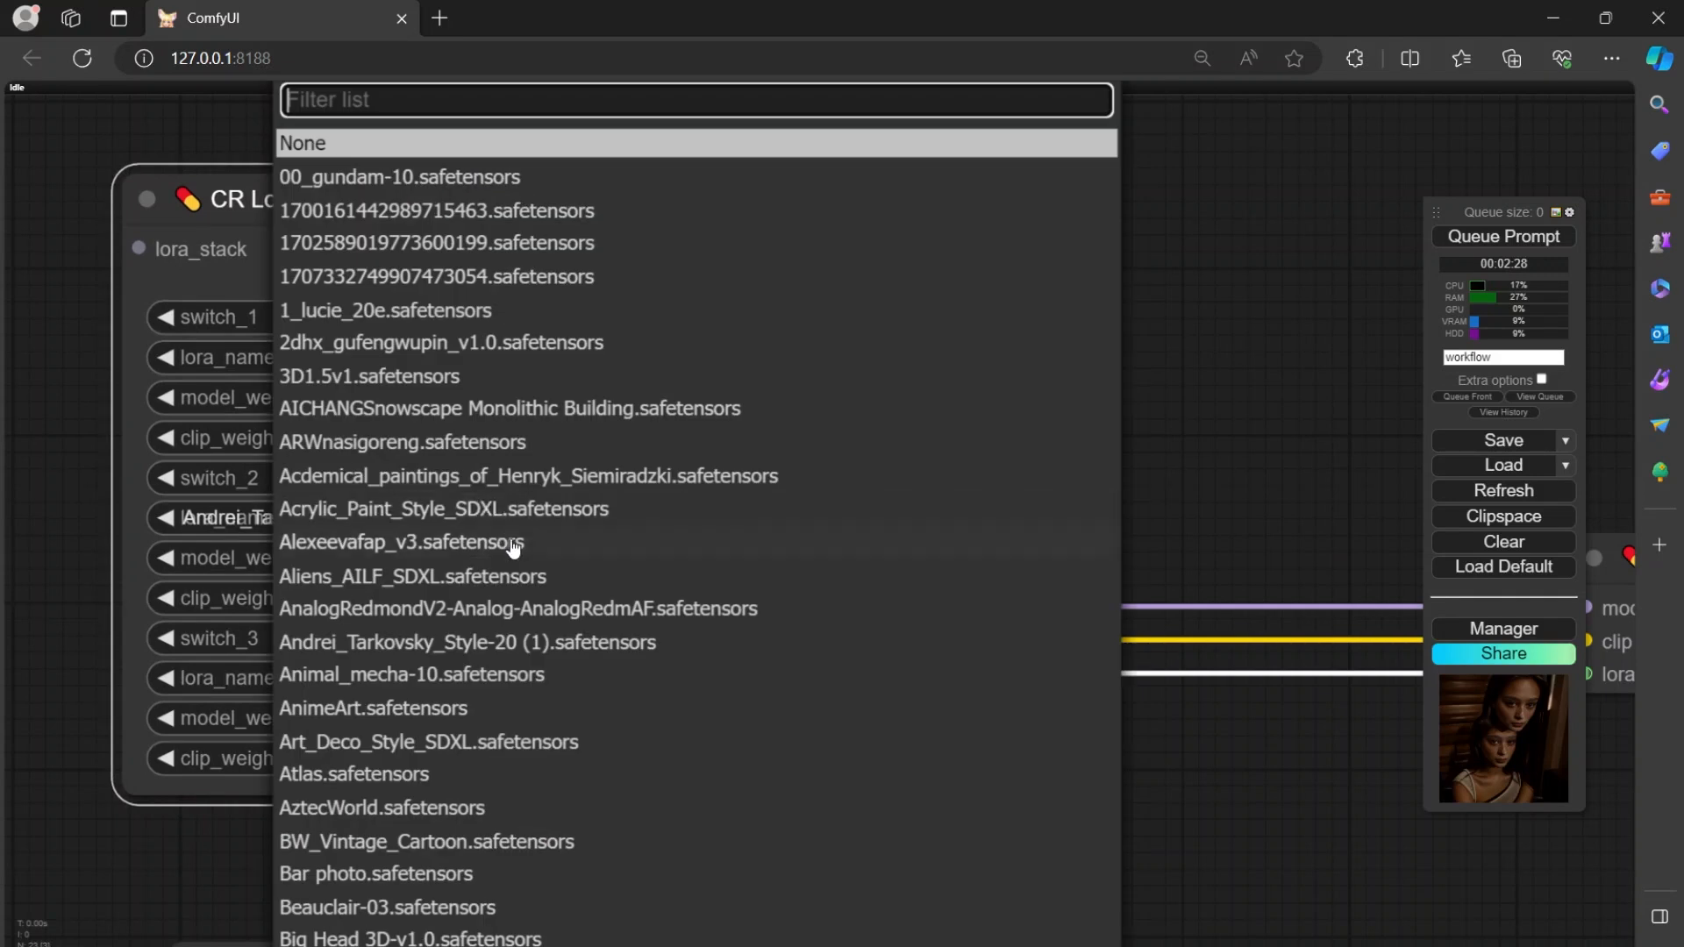
click(377, 147)
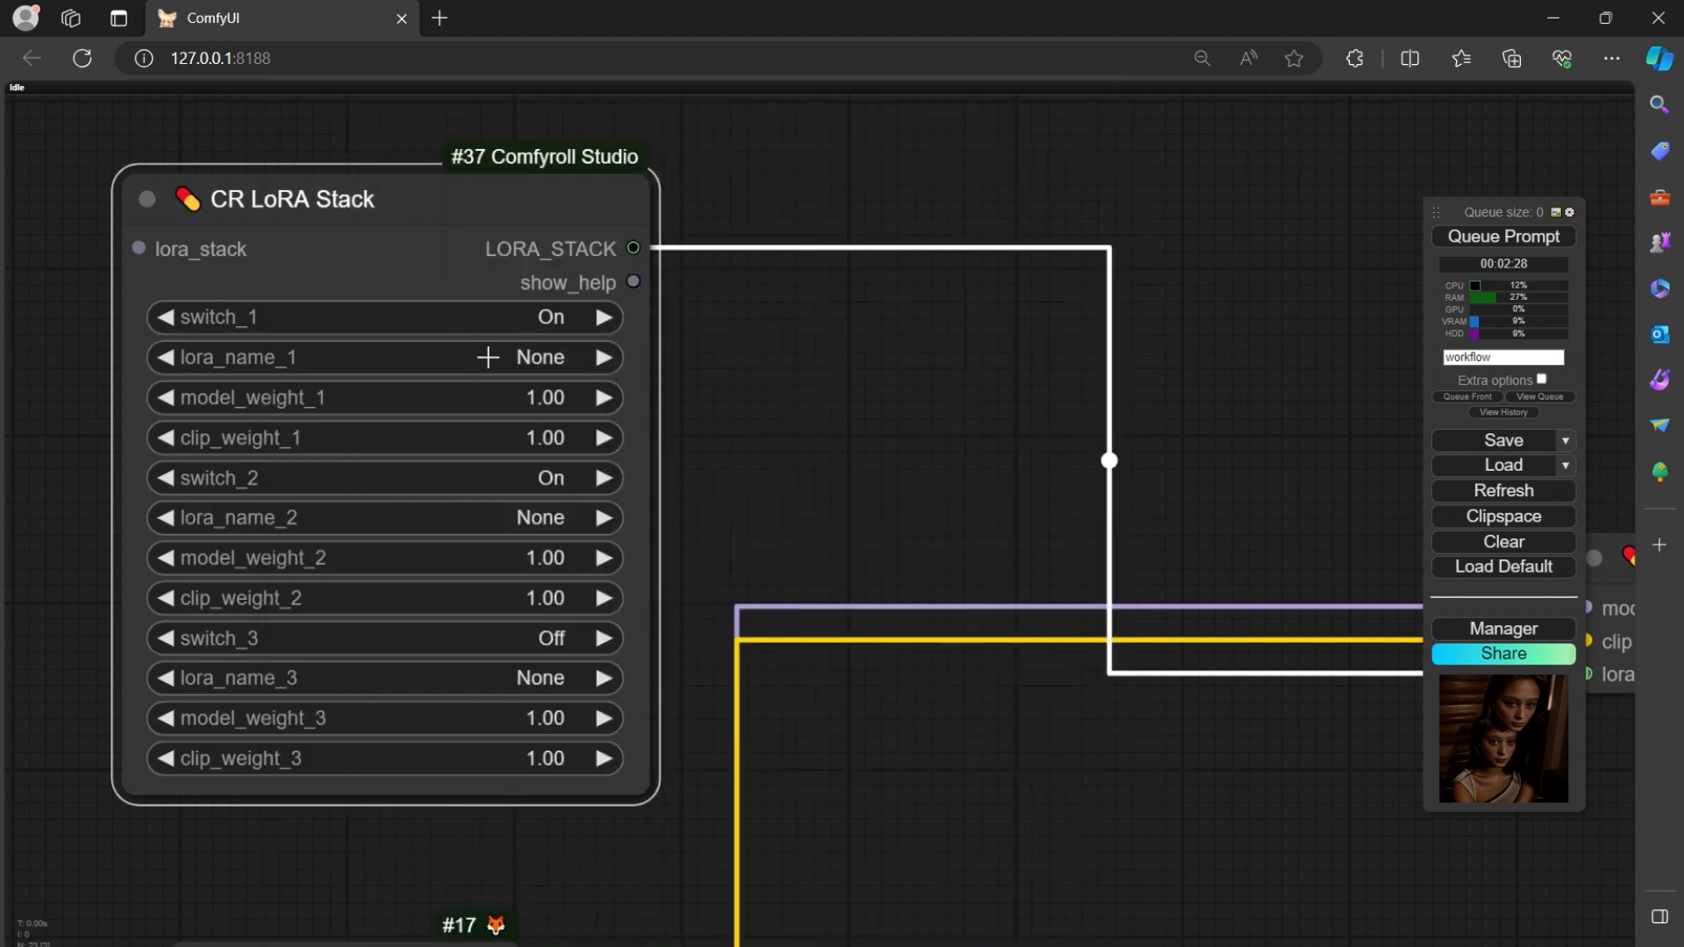
Move the CR Apply LoRA Stack node closer to the CR LoRA Stack node.
drag(764, 428, 415, 233)
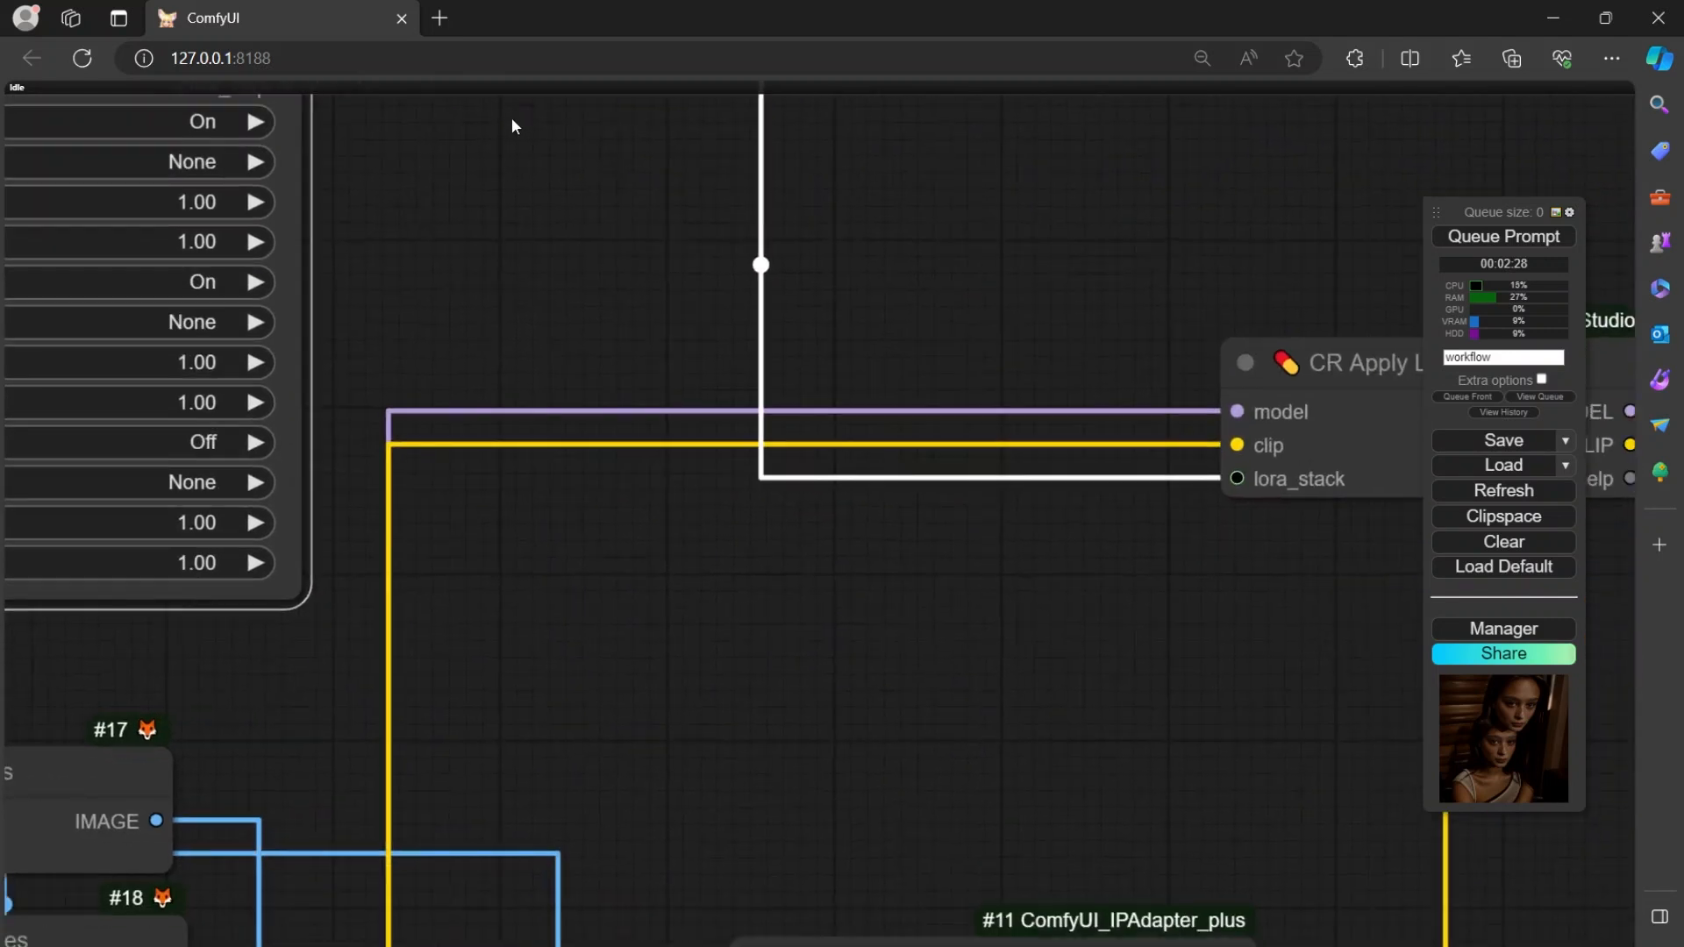
drag(733, 511, 406, 556)
drag(970, 391, 816, 273)
drag(662, 488, 738, 497)
Shift the CR Apply LoRA Stack node further left, above the IPAdapter loader nodes.
scroll(605, 298, down, 3)
drag(991, 588, 1249, 242)
drag(885, 428, 970, 7)
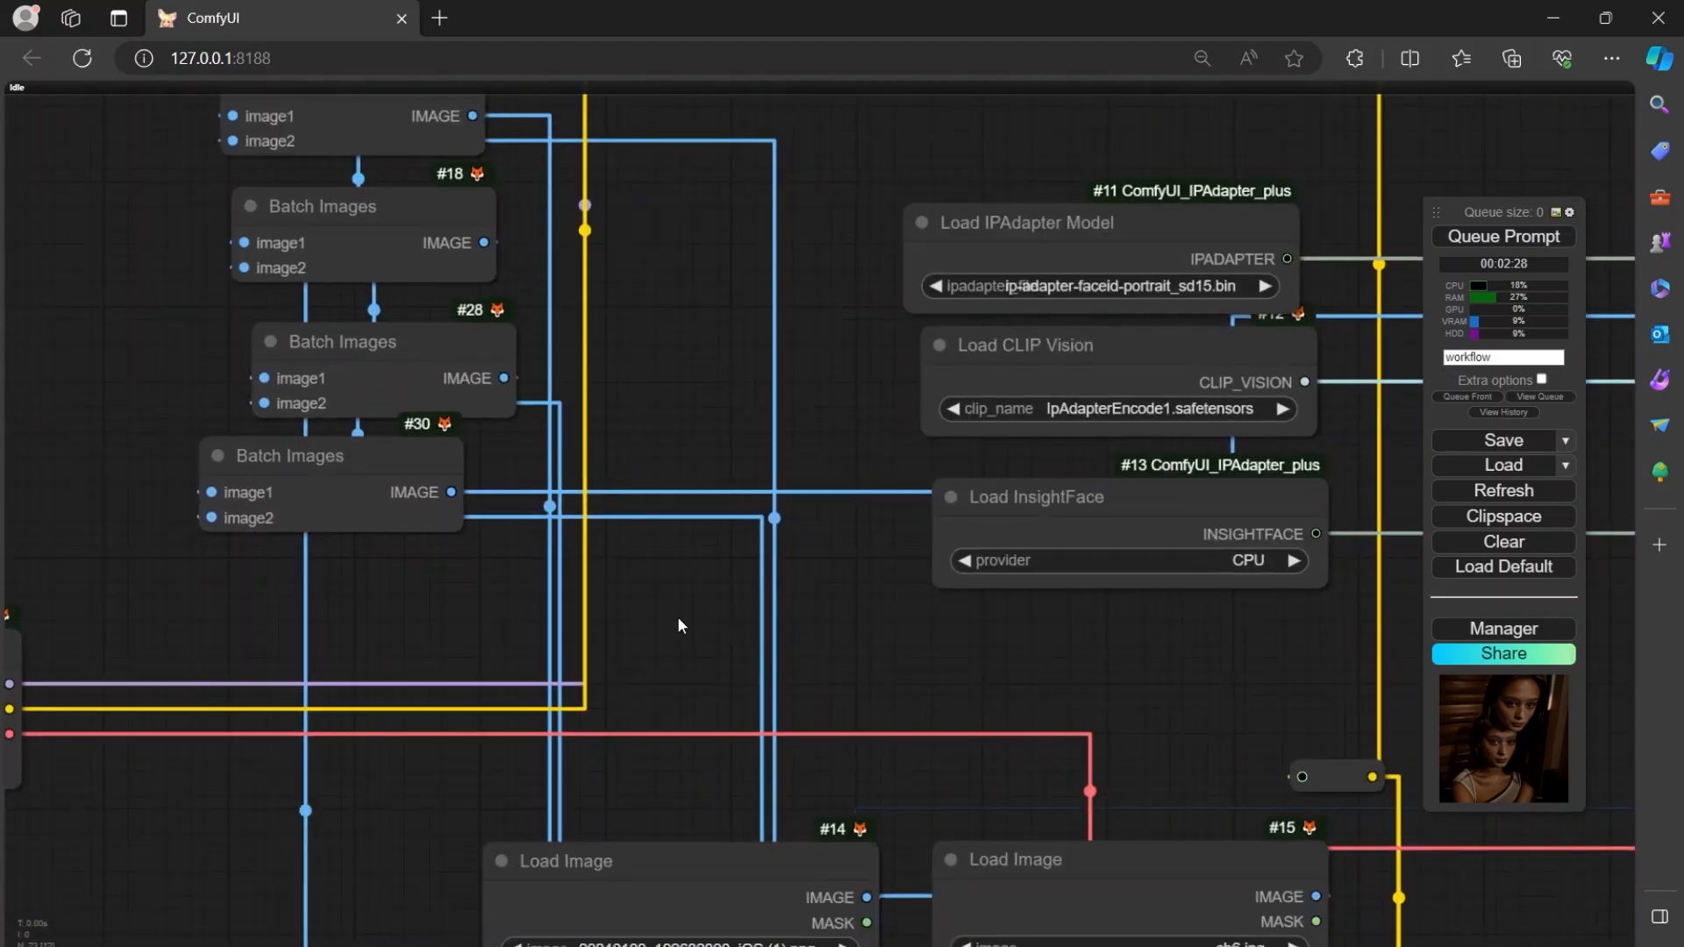
drag(677, 617, 1071, 532)
drag(929, 627, 785, 946)
drag(1090, 294, 827, 652)
drag(891, 418, 528, 358)
drag(1164, 388, 782, 356)
drag(545, 219, 218, 211)
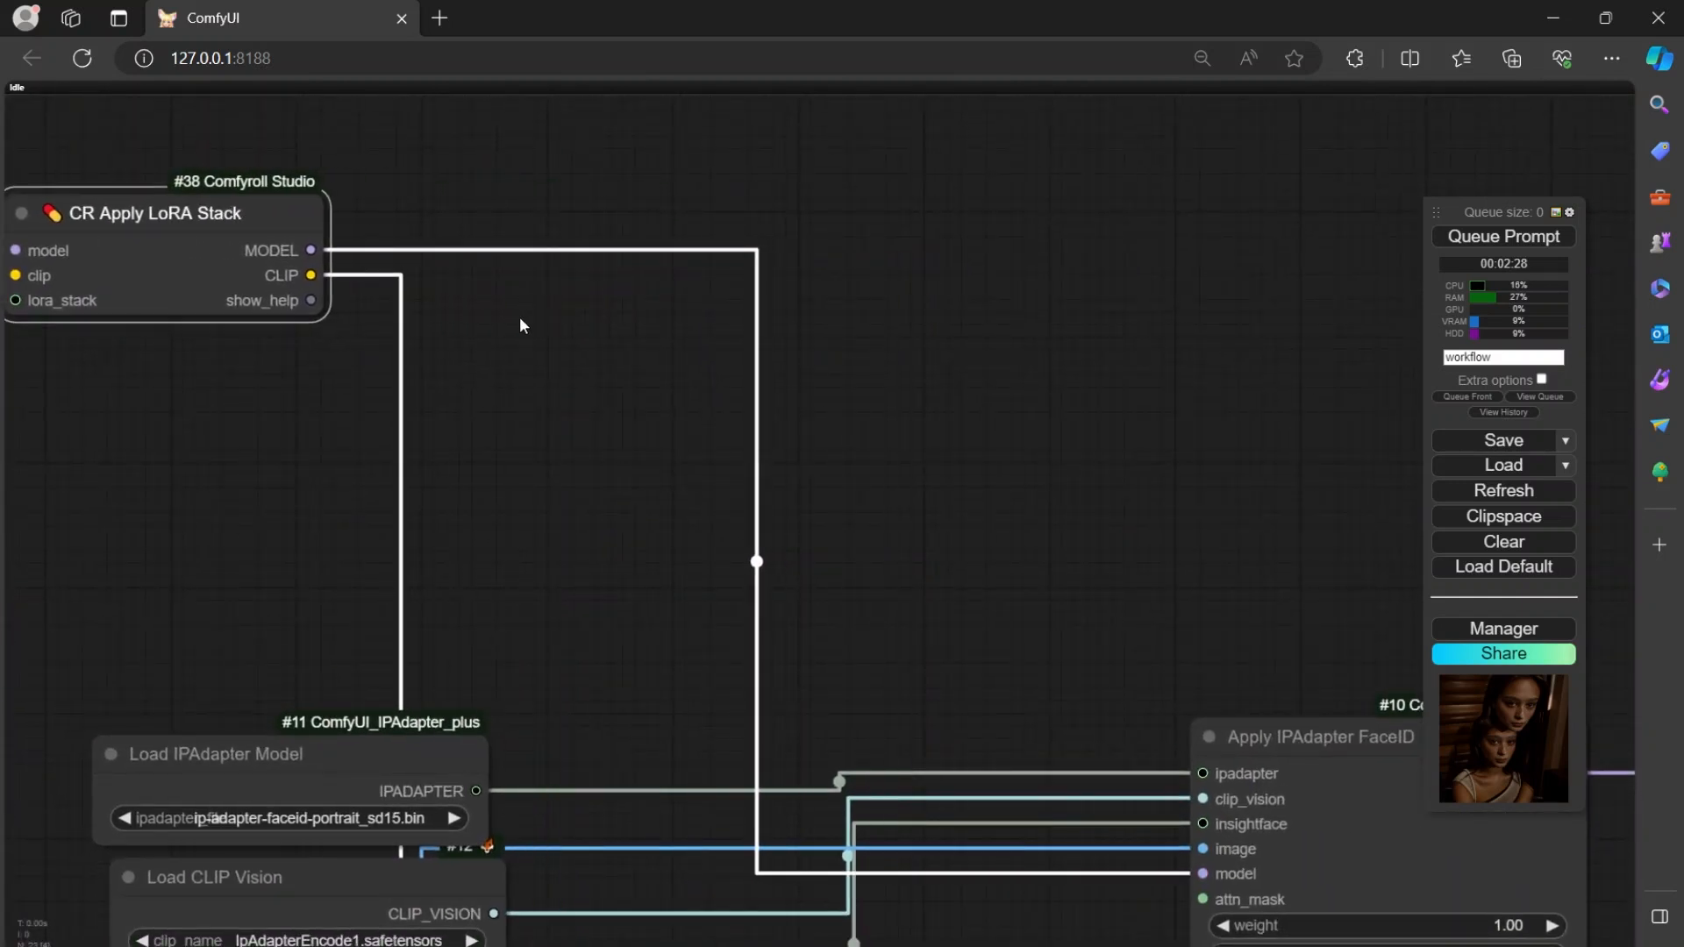
Shift the Apply IPAdapter FaceID node slightly upward and inspect its inputs and weight settings.
drag(519, 324, 571, 83)
drag(658, 282, 475, 155)
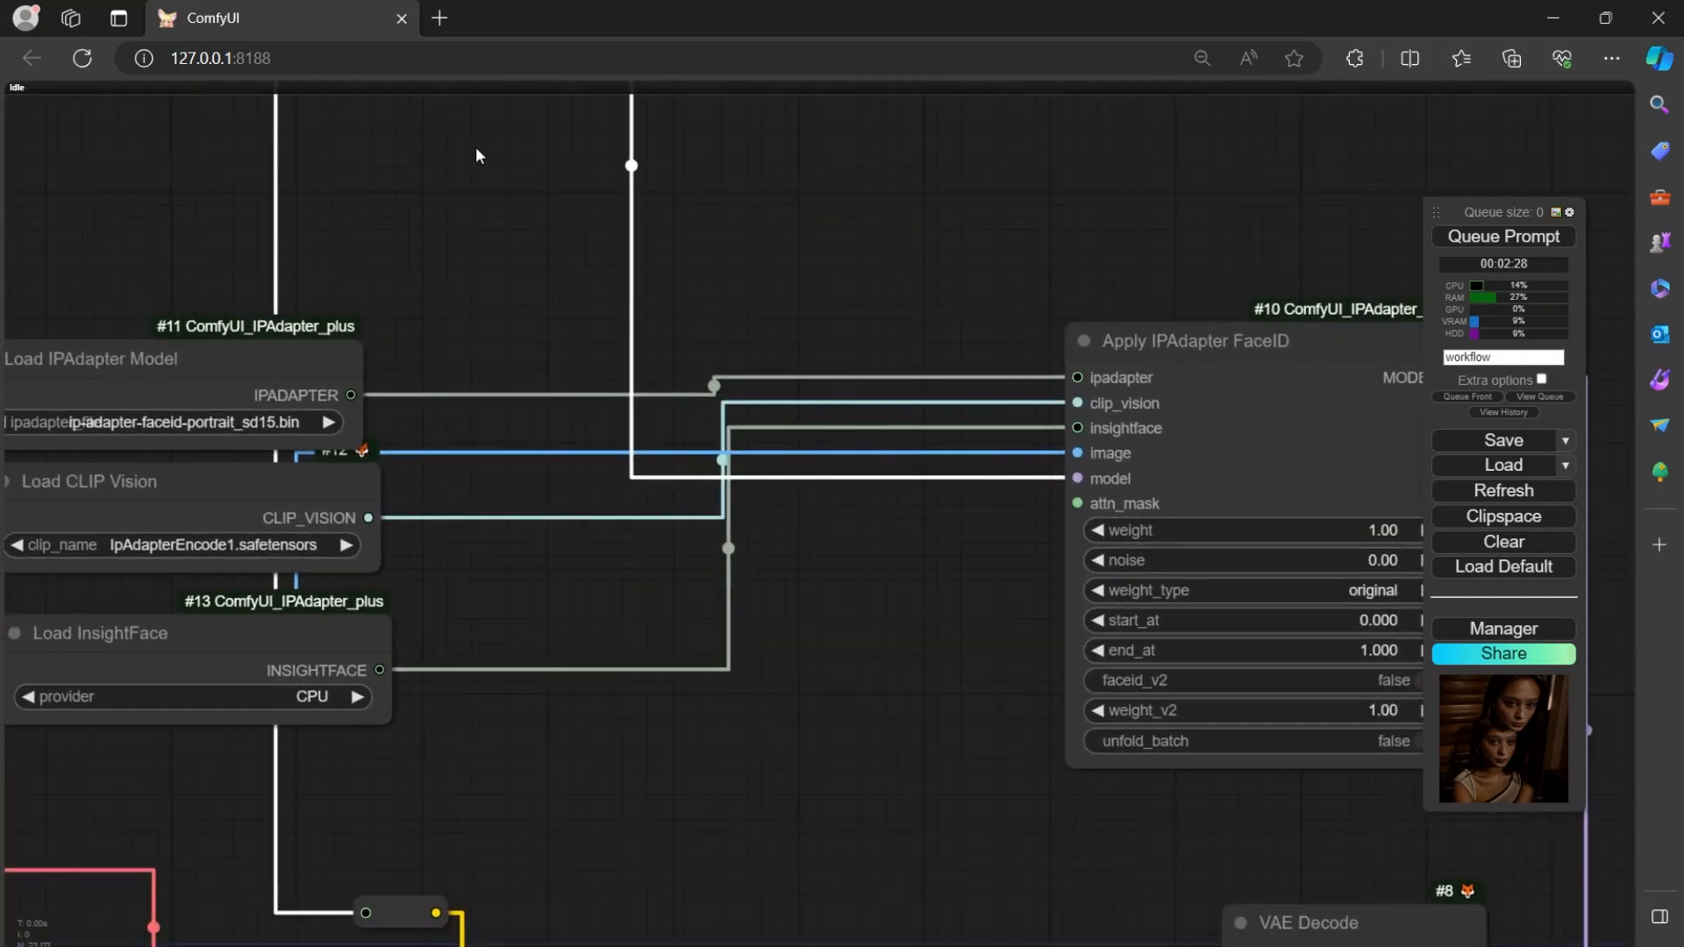
drag(517, 266, 413, 176)
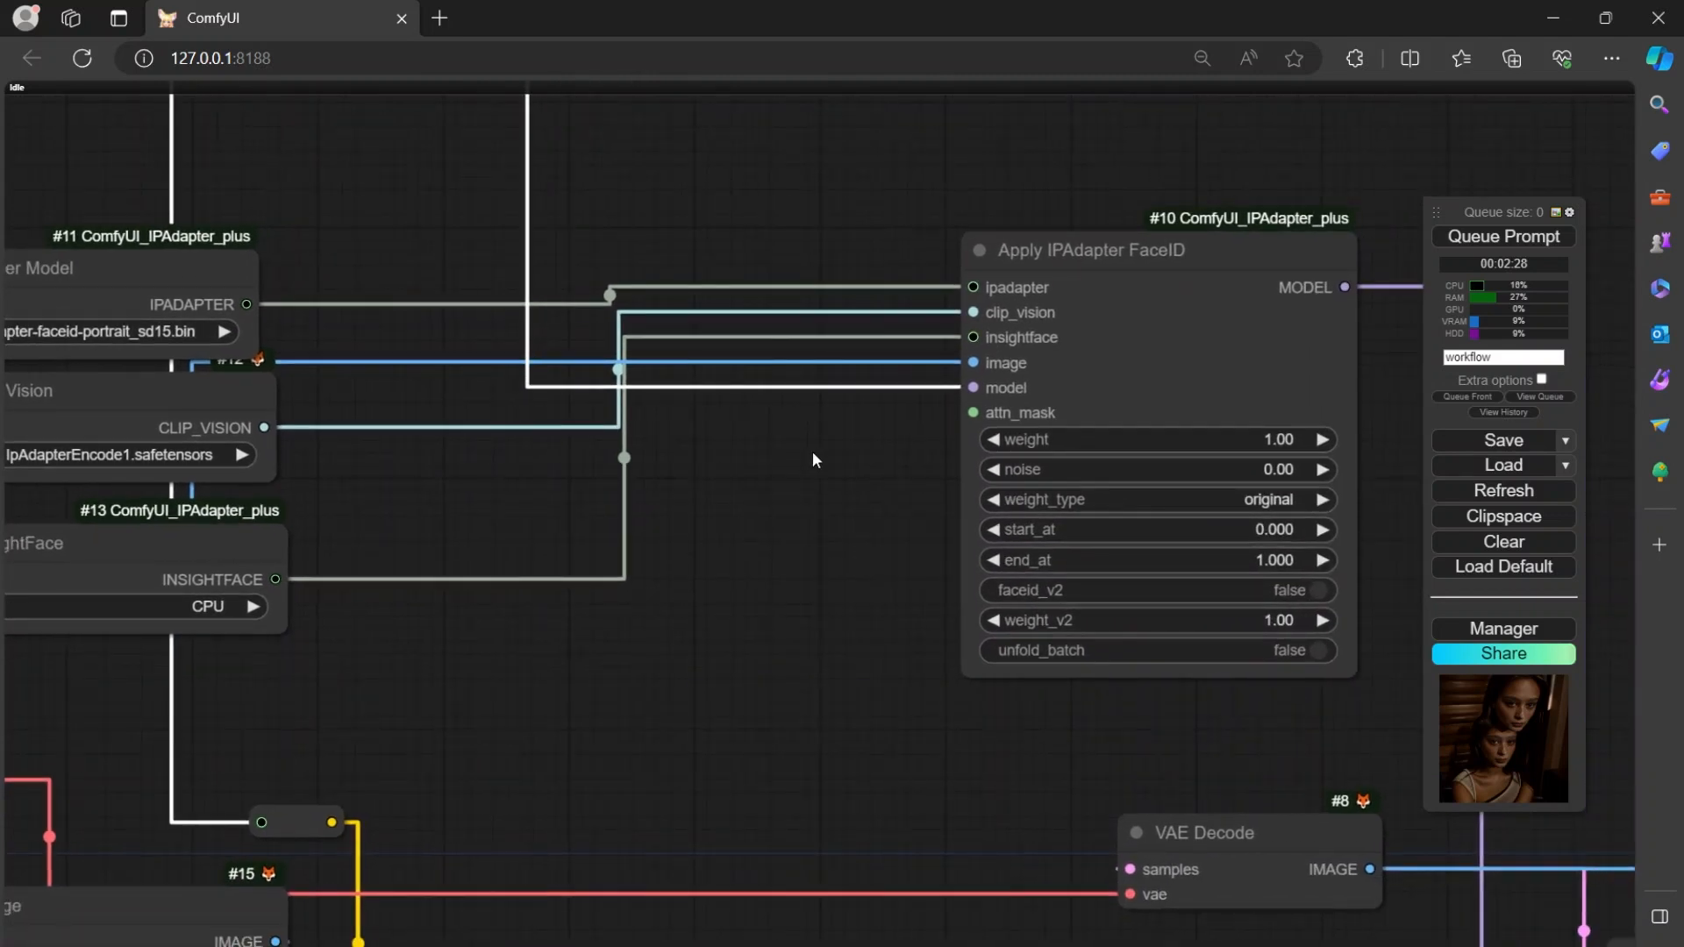
drag(813, 450, 631, 529)
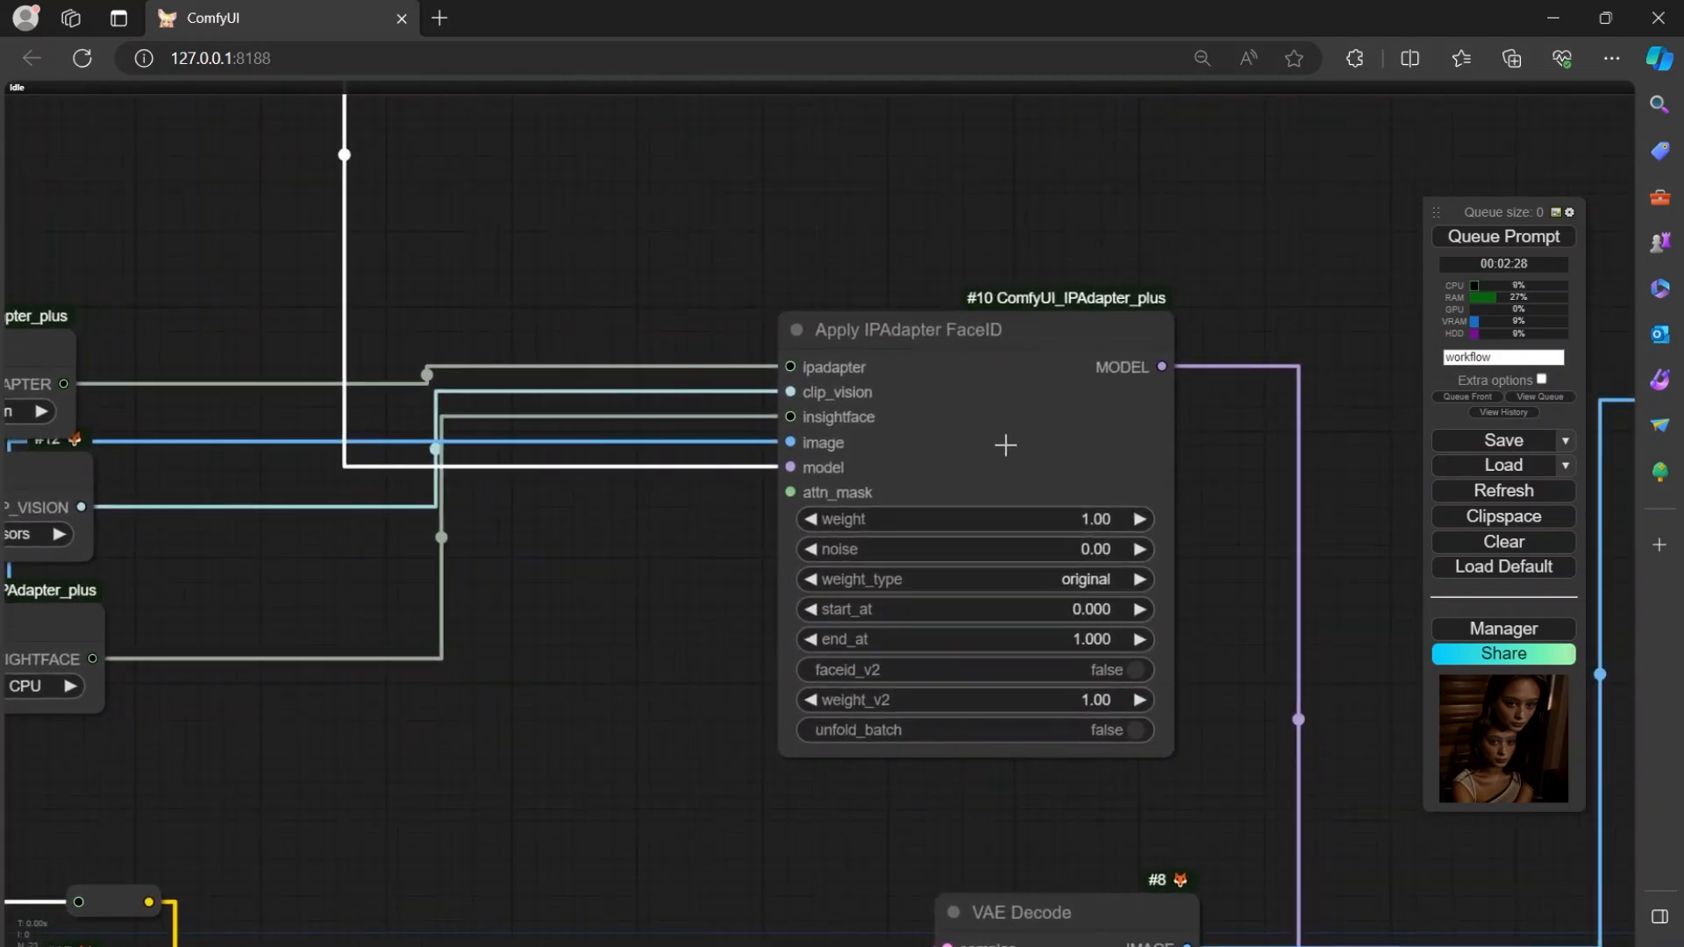
scroll(1004, 439, up, 5)
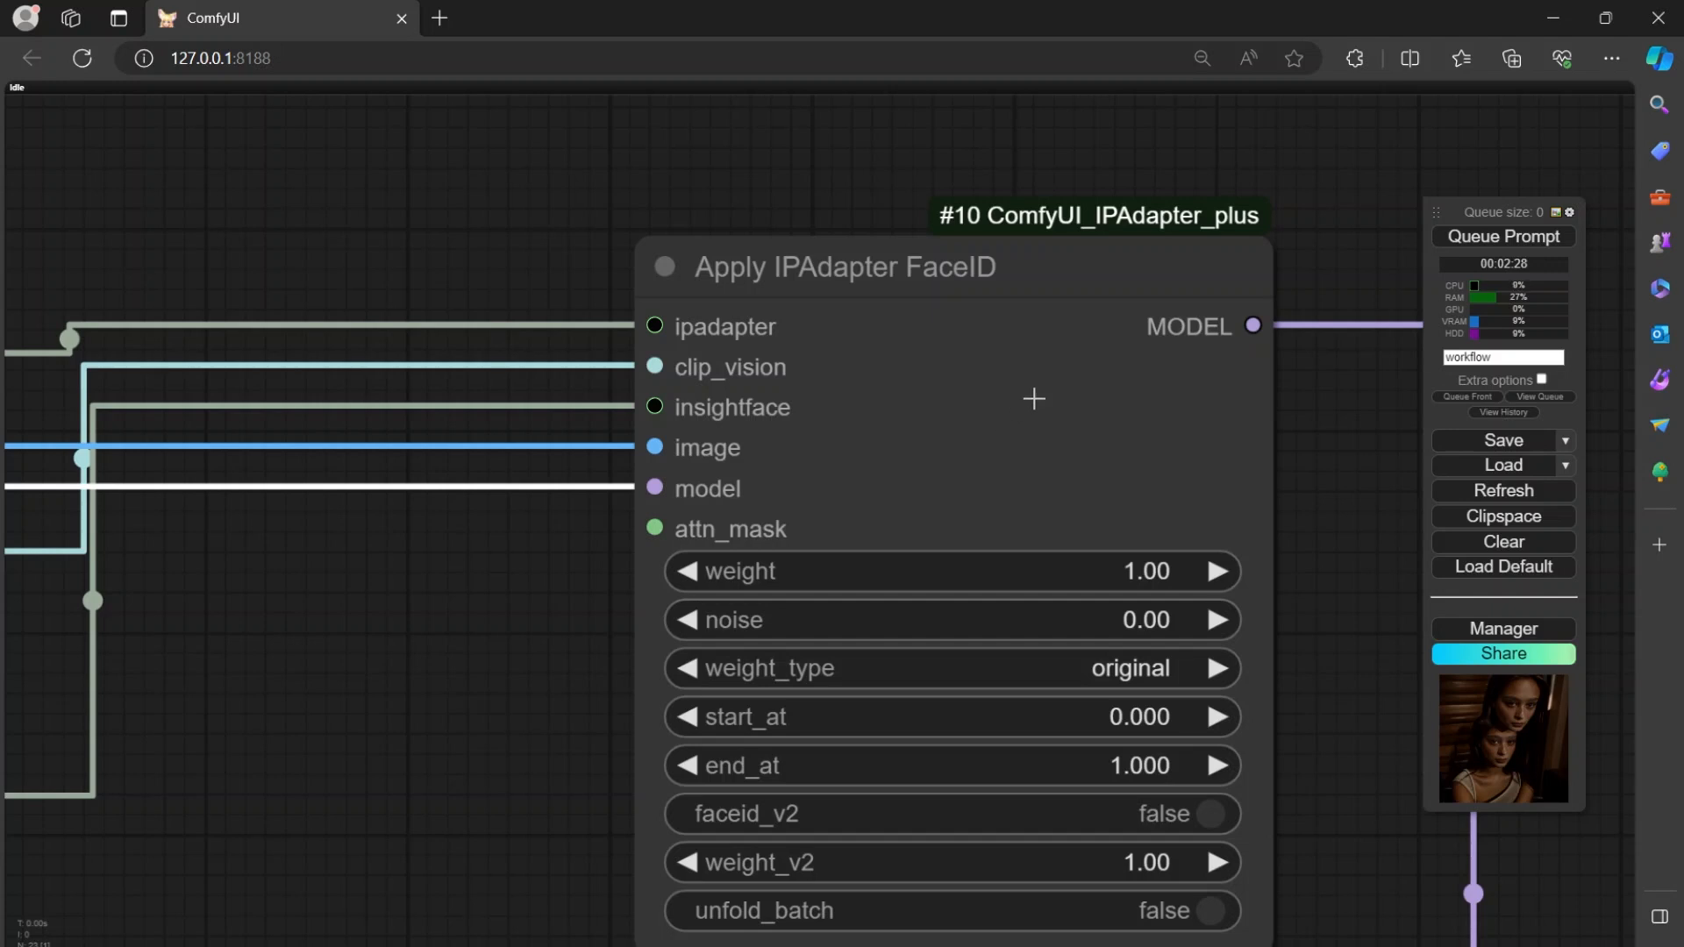
scroll(1005, 402, down, 2)
mouse_move(977, 293)
mouse_down()
mouse_move(997, 263)
mouse_move(1097, 214)
mouse_move(974, 278)
mouse_up()
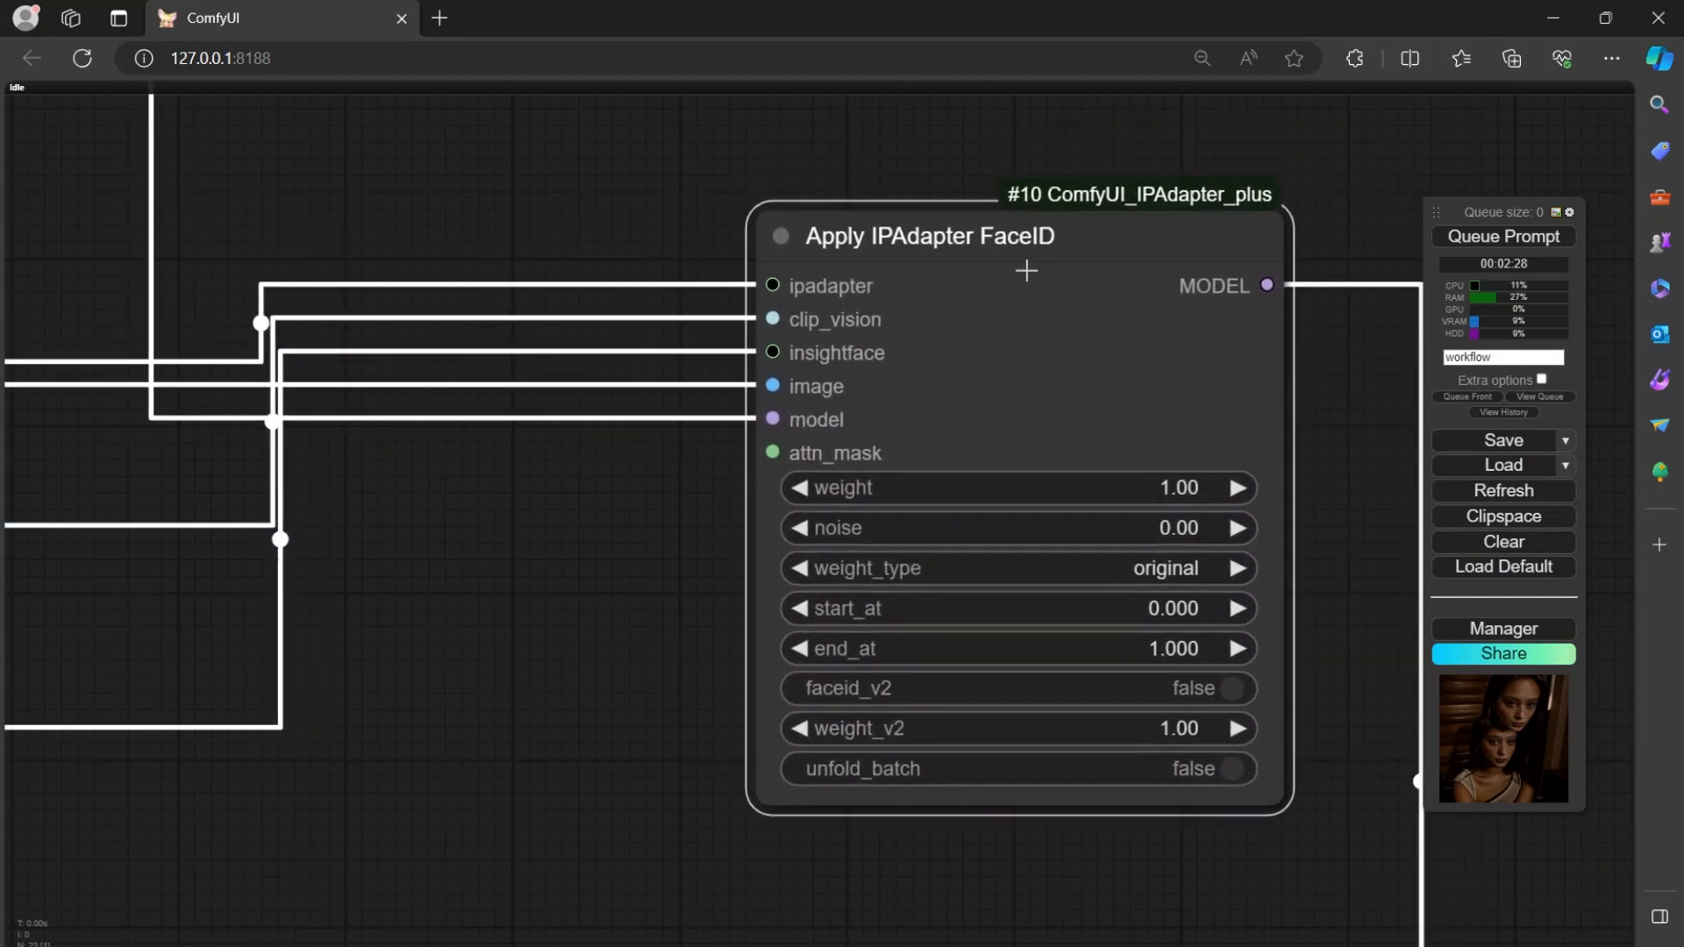
Nudge the Apply IPAdapter FaceID node a little higher relative to its loader nodes.
drag(575, 579, 798, 586)
scroll(689, 579, down, 2)
scroll(689, 579, down, 1)
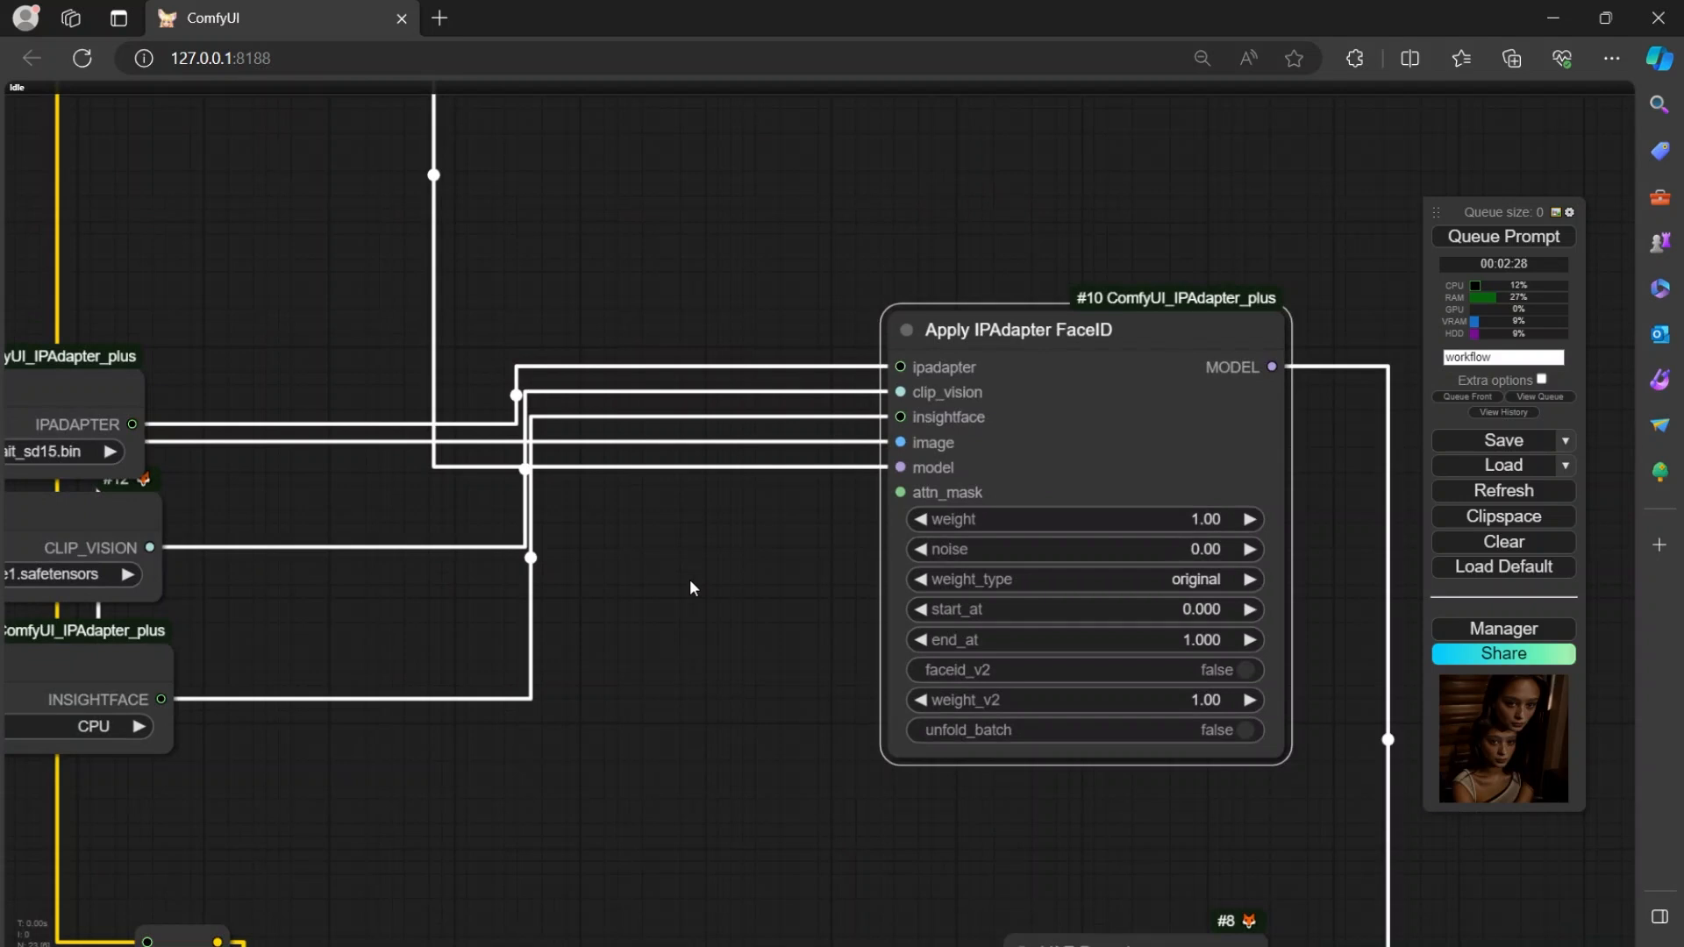
scroll(720, 570, up, 2)
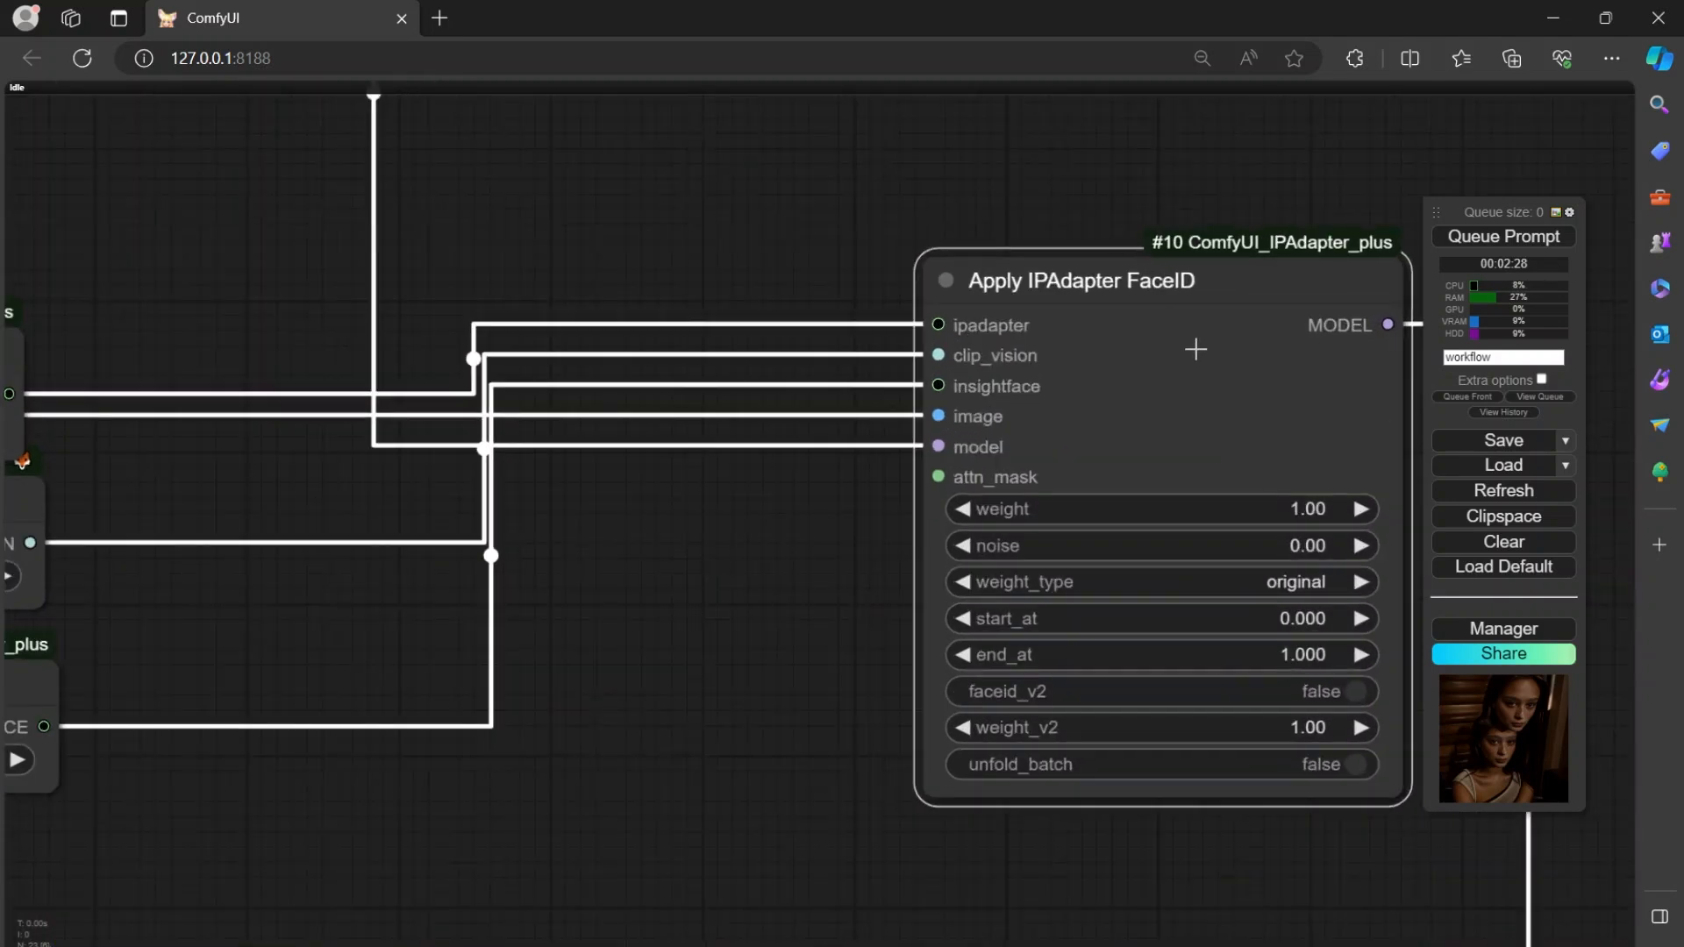
mouse_move(1196, 349)
mouse_down()
mouse_move(1041, 328)
mouse_move(1202, 328)
mouse_up()
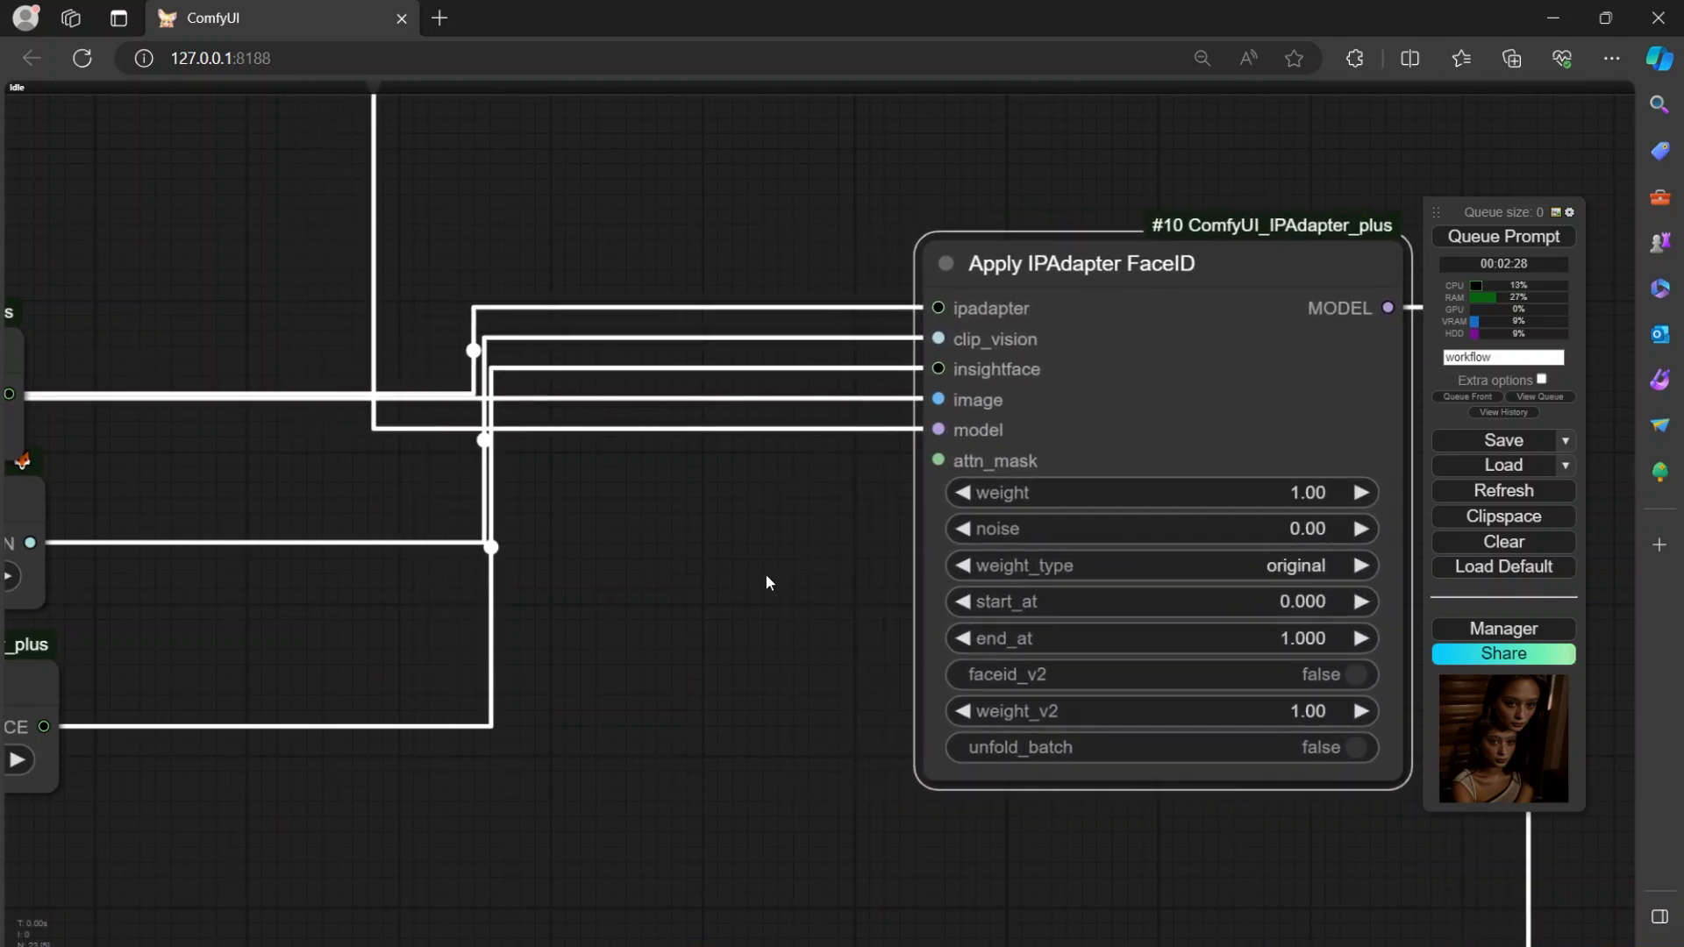
Nudge the Apply IPAdapter FaceID node slightly to the right, away from its loader nodes.
drag(767, 578, 783, 623)
scroll(782, 616, down, 5)
scroll(782, 617, up, 5)
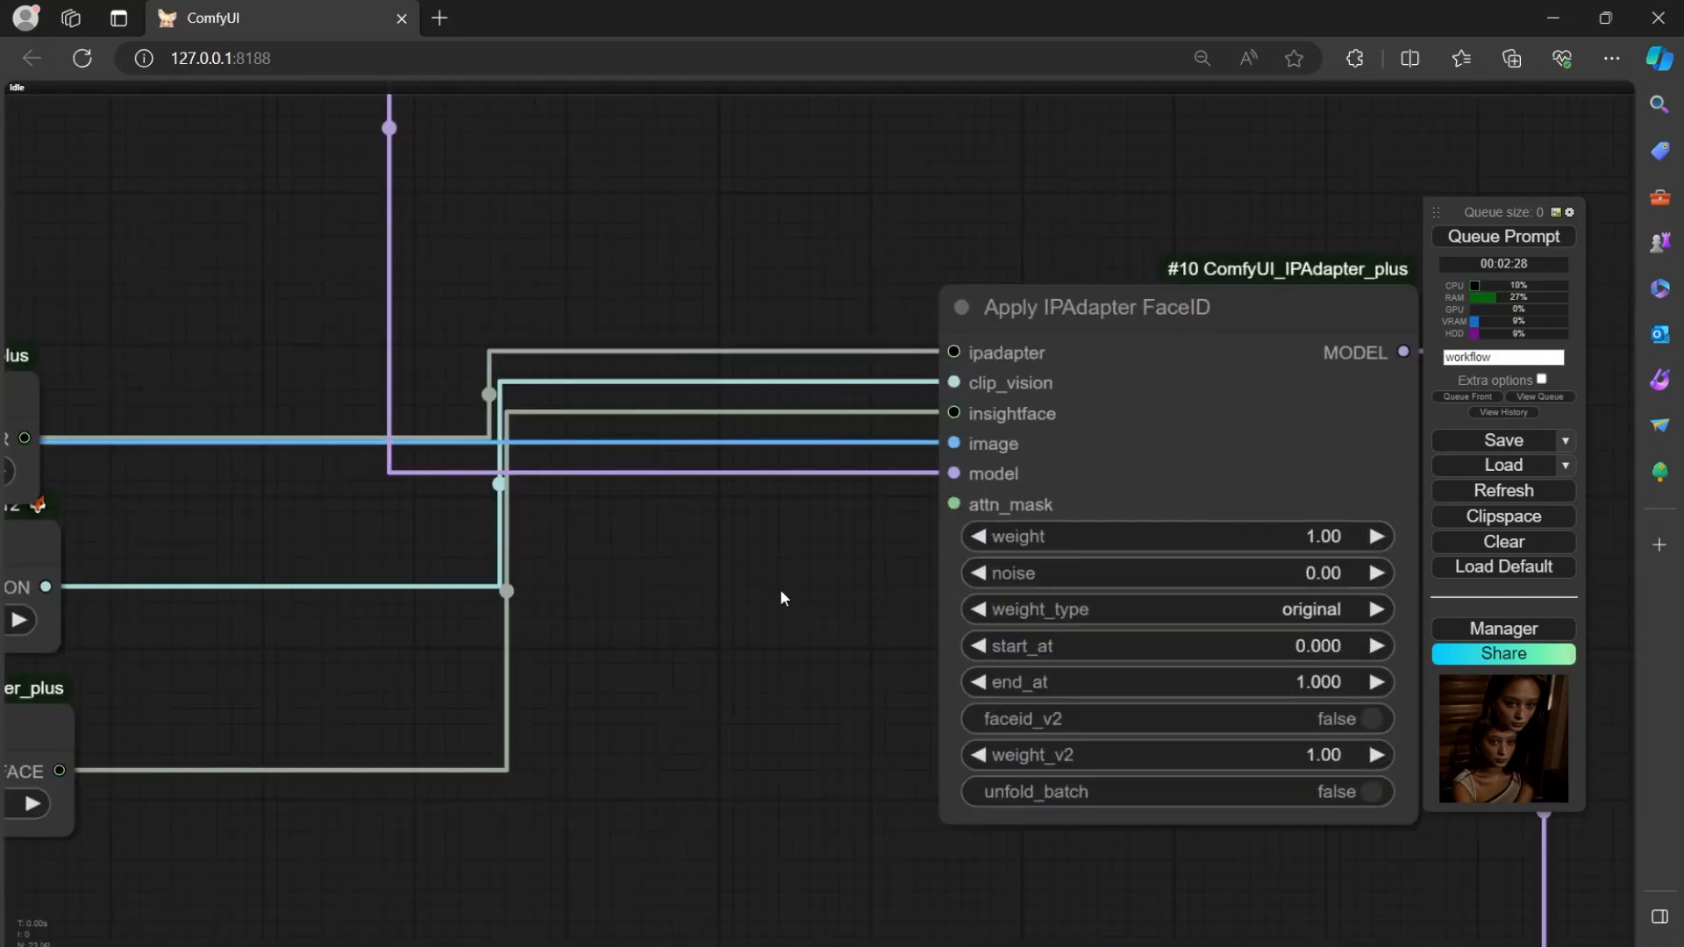
drag(776, 595, 707, 624)
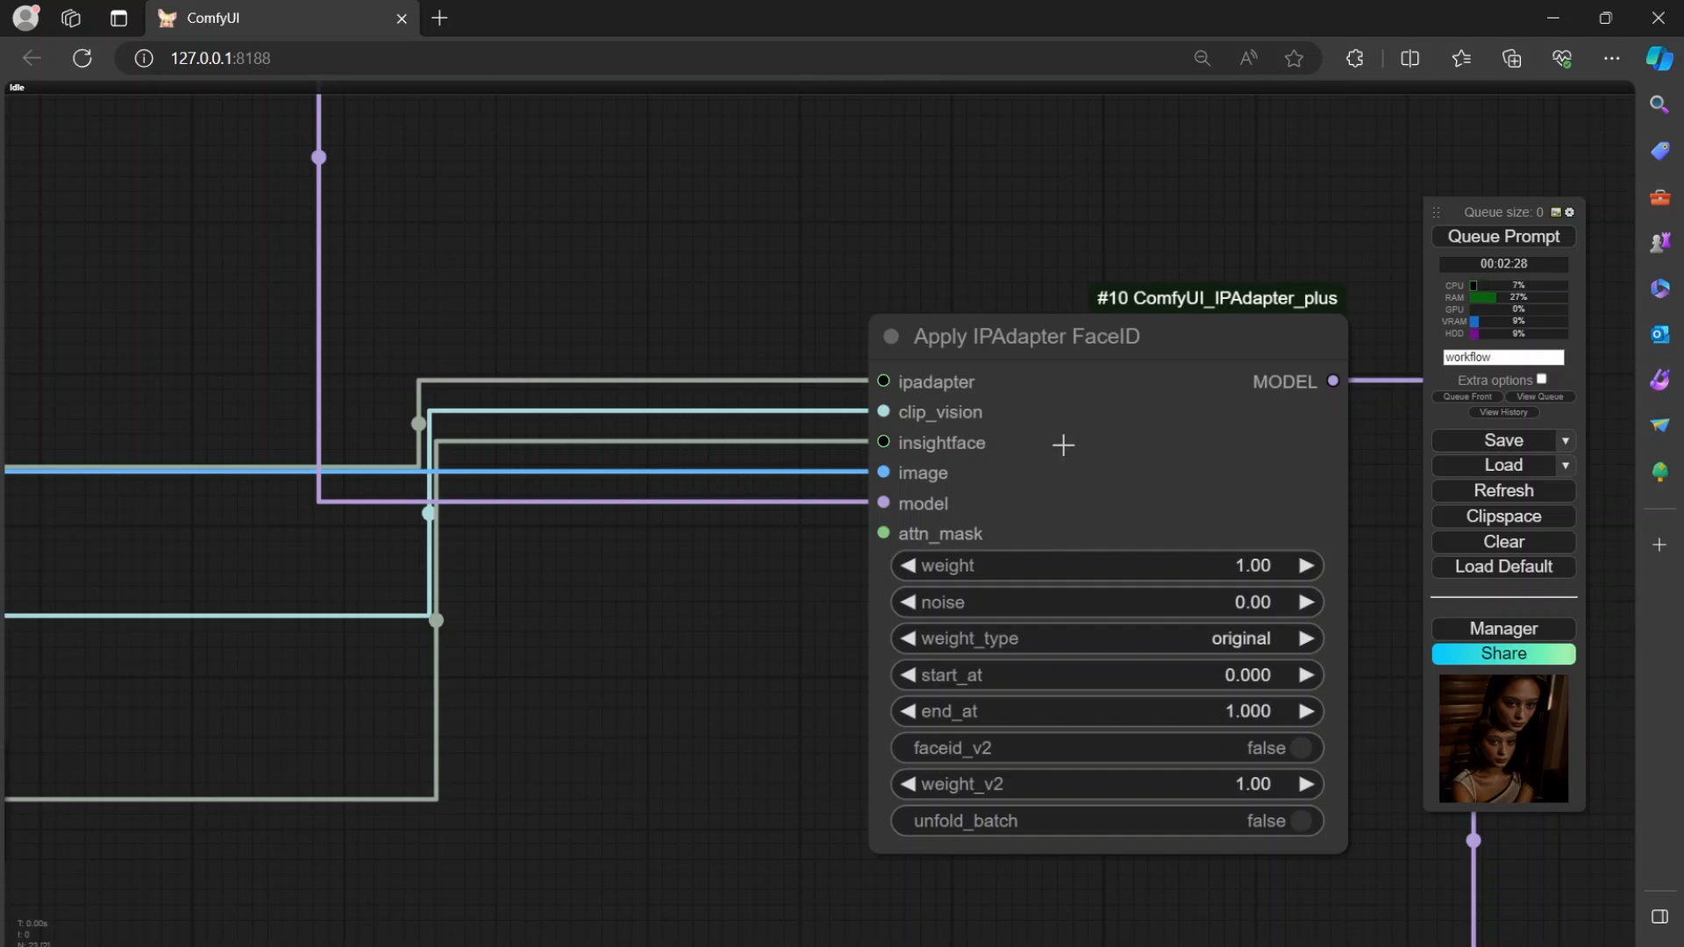
drag(1063, 445, 1112, 438)
drag(687, 284, 690, 376)
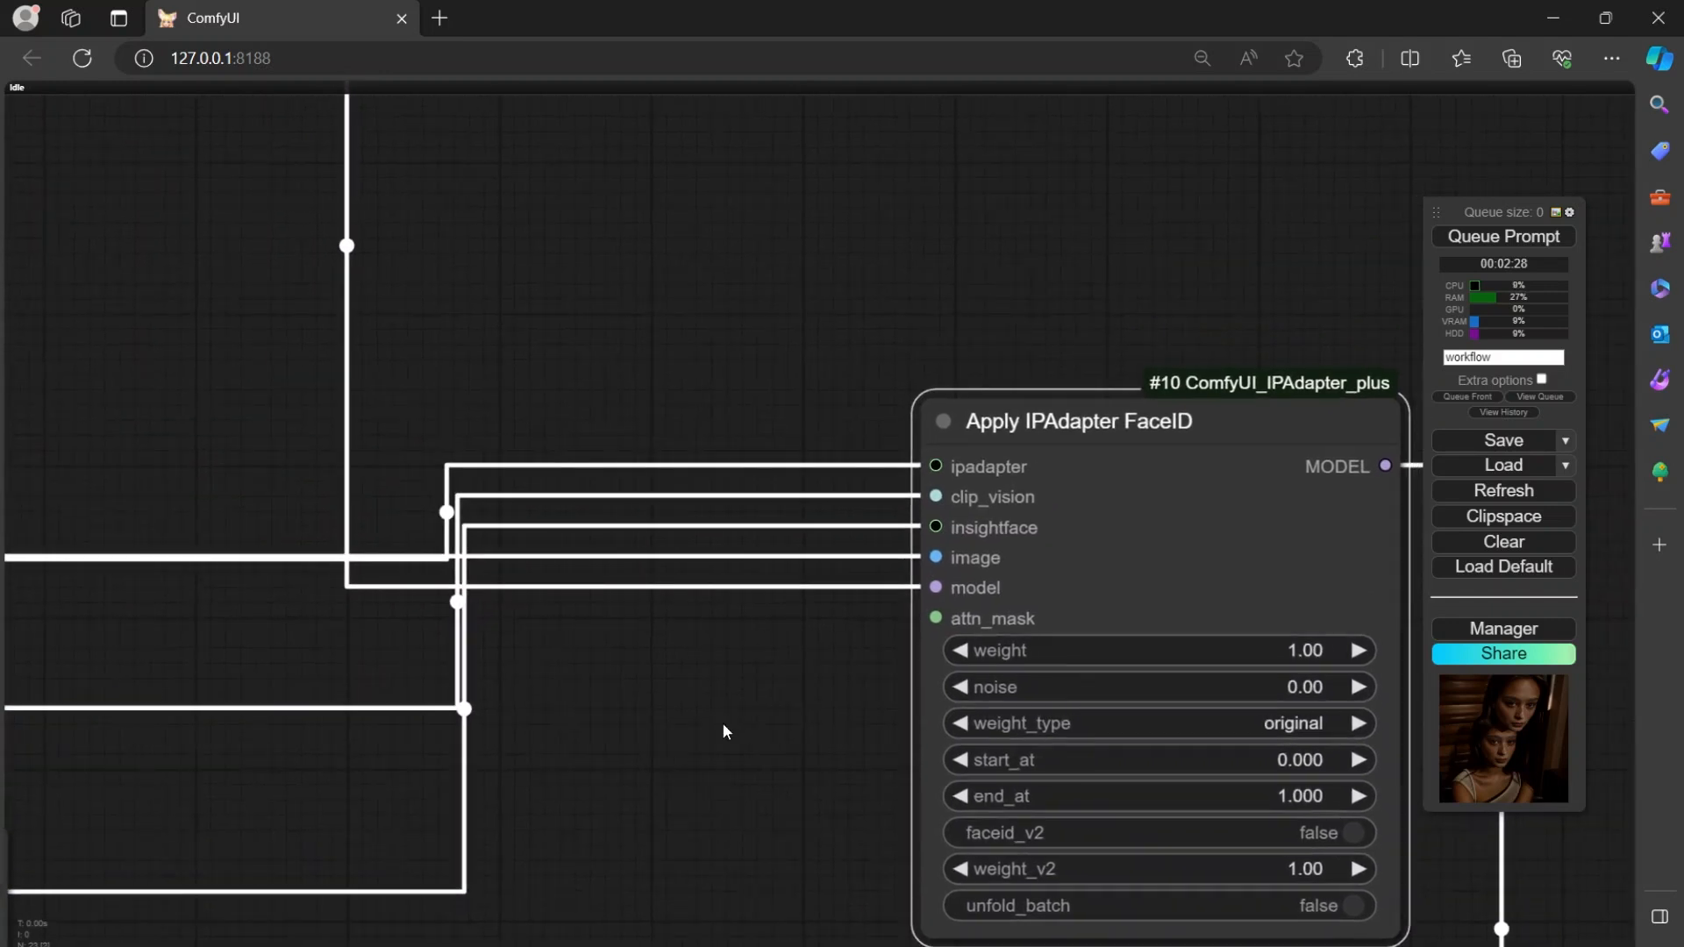
drag(722, 718, 713, 654)
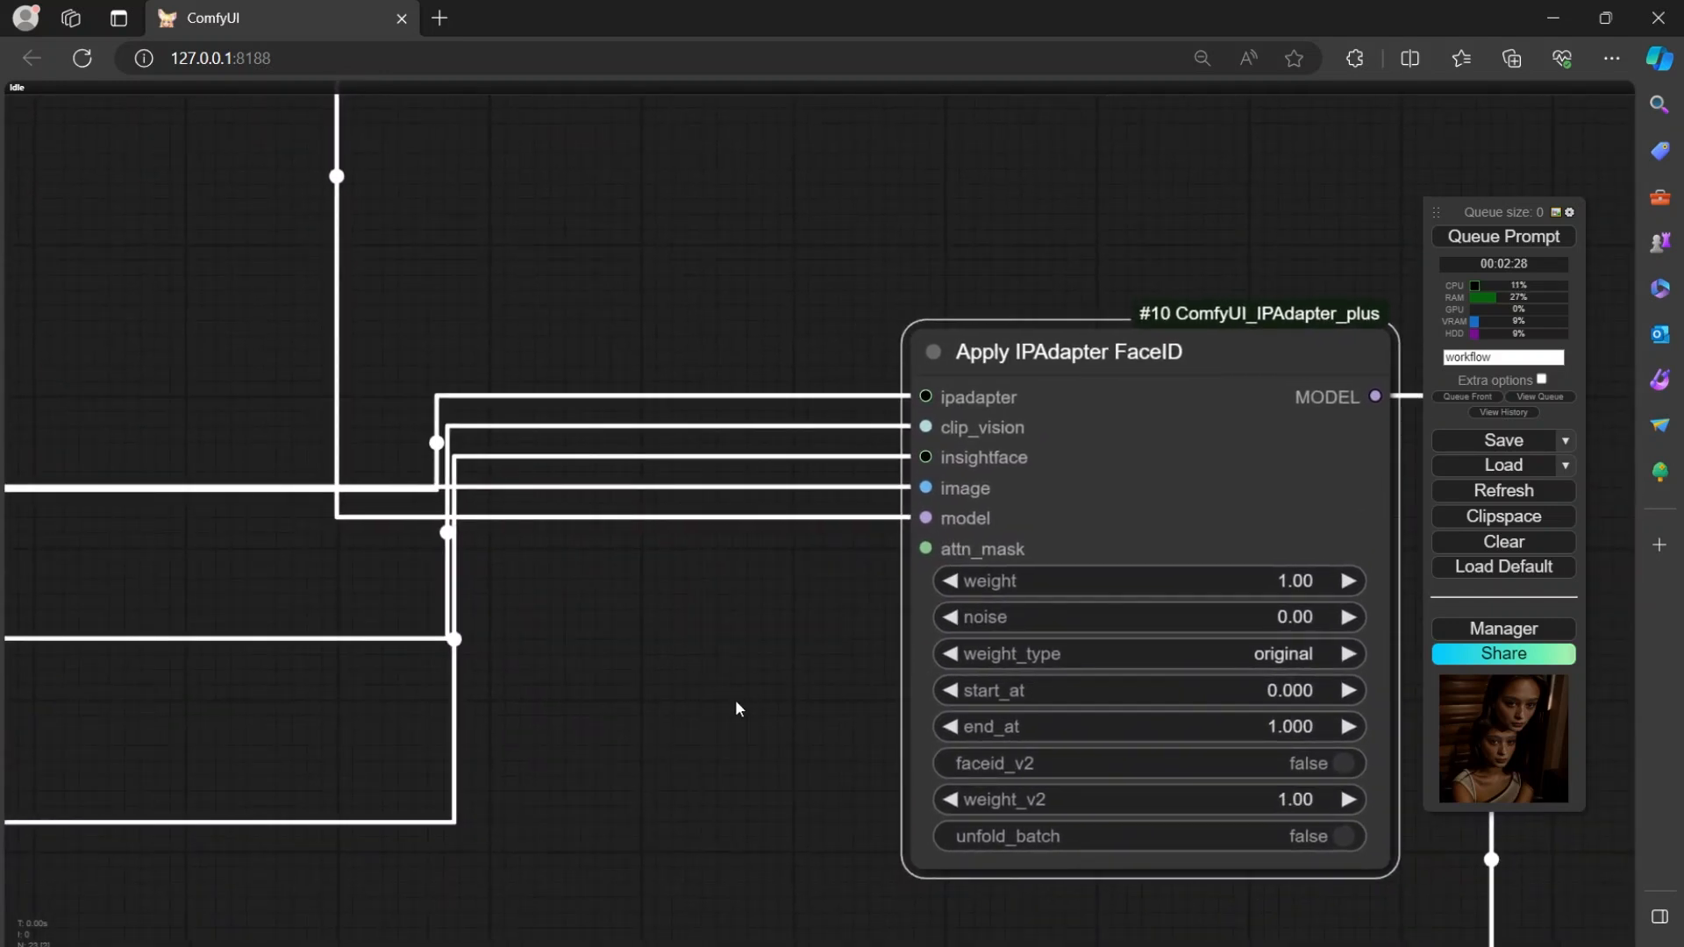
Move the Load IPAdapter Model and Load CLIP Vision nodes up to space them out above the Load InsightFace node.
drag(698, 715, 1260, 593)
drag(669, 433, 992, 414)
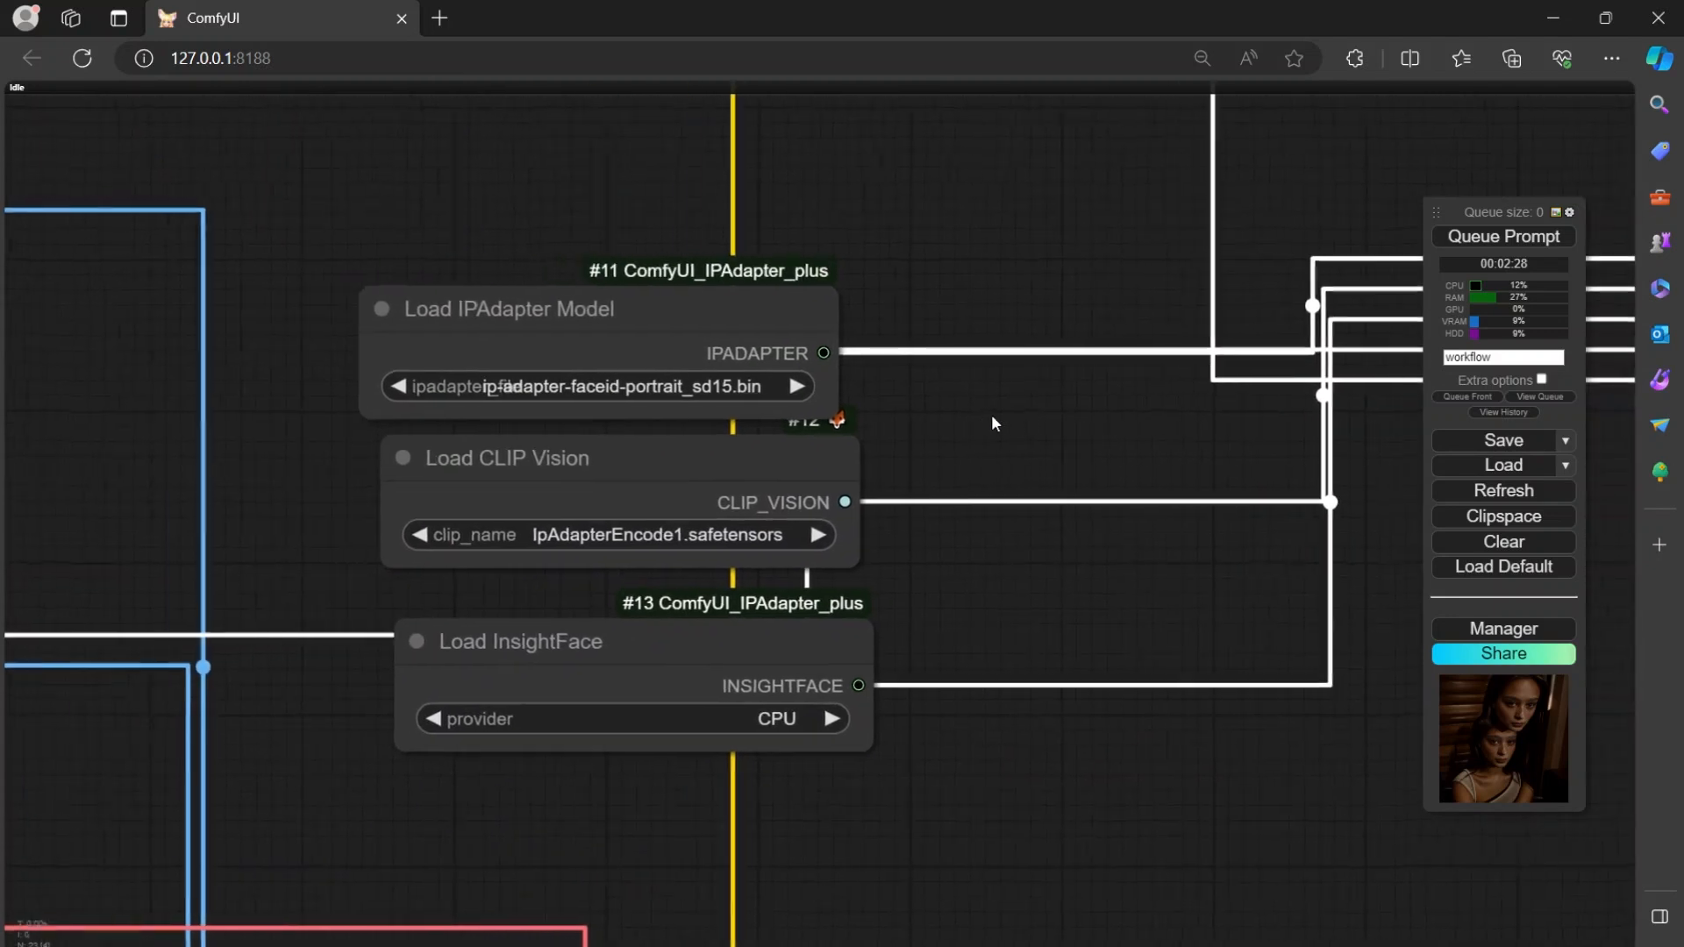
drag(725, 313, 733, 283)
drag(702, 460, 698, 420)
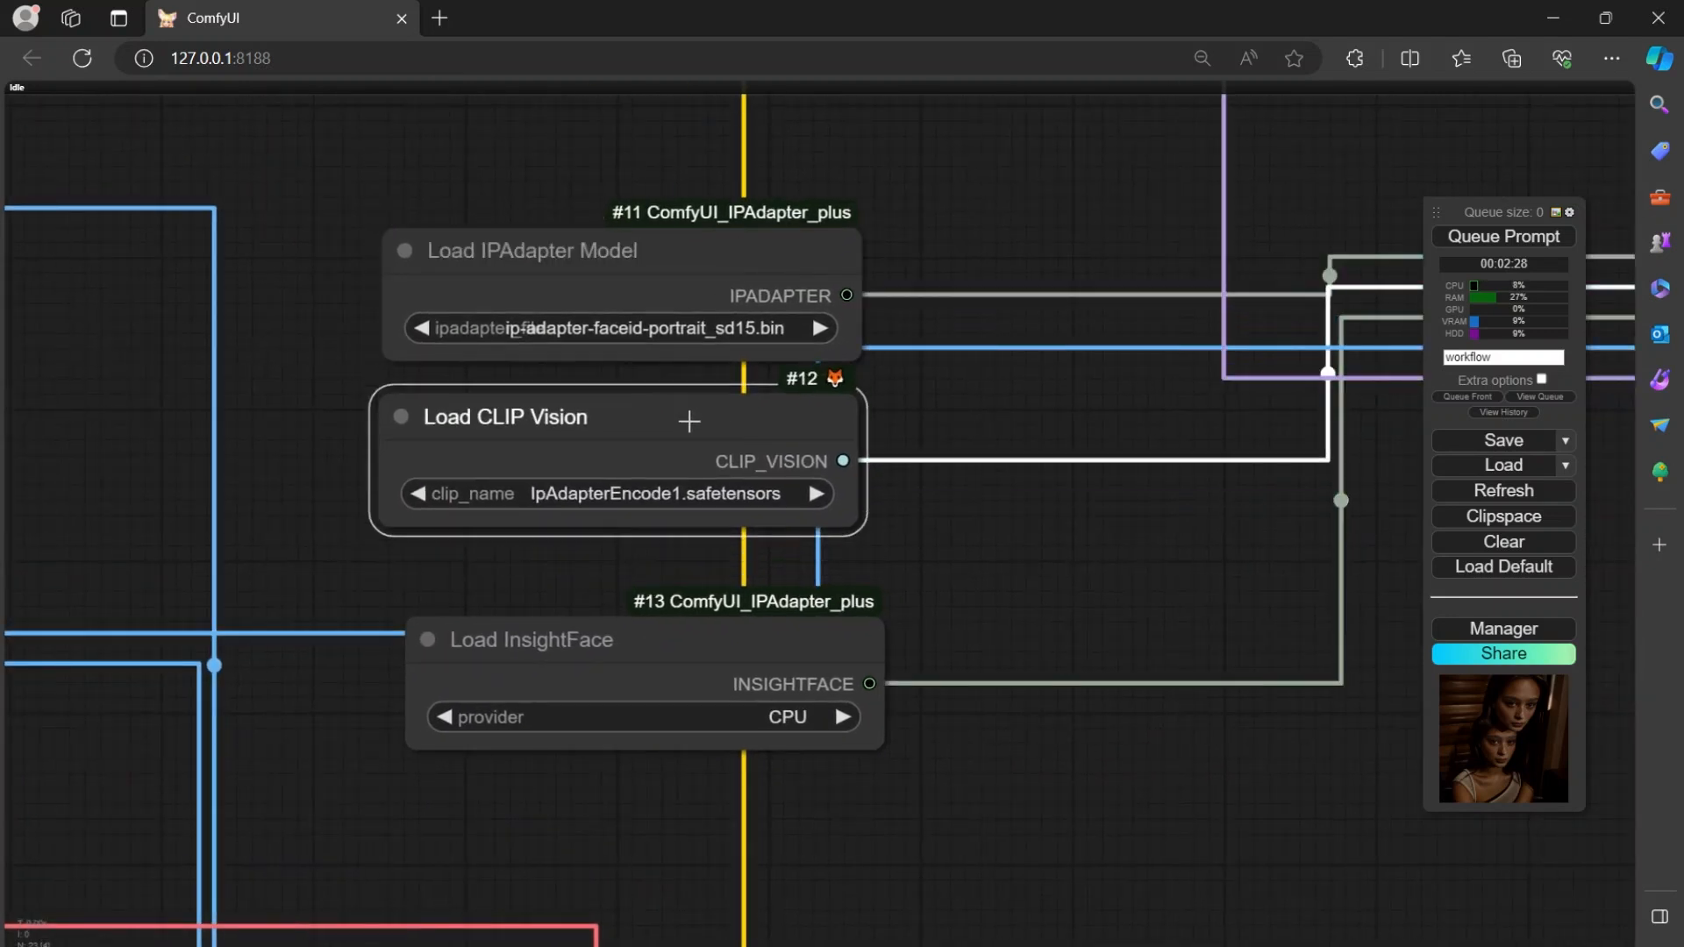
Nudge the Load CLIP Vision node slightly up and right to line it up beneath the Load IPAdapter Model node.
drag(984, 520, 1108, 495)
drag(790, 383, 796, 393)
click(853, 204)
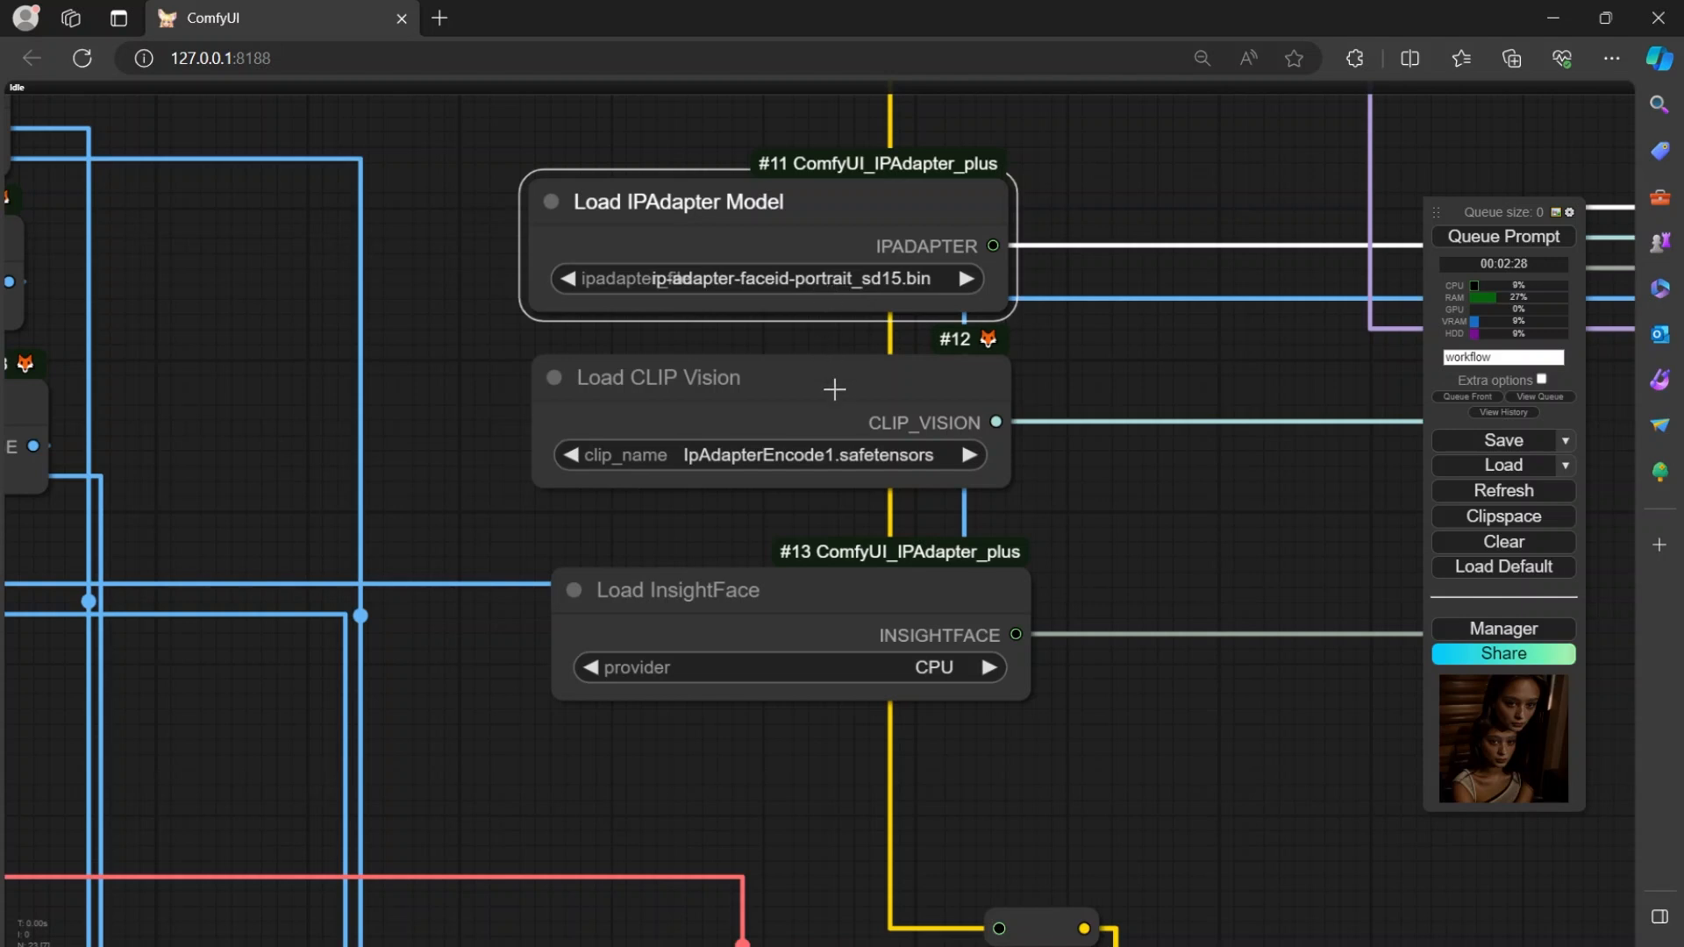
drag(815, 367, 792, 353)
drag(1055, 418, 1048, 393)
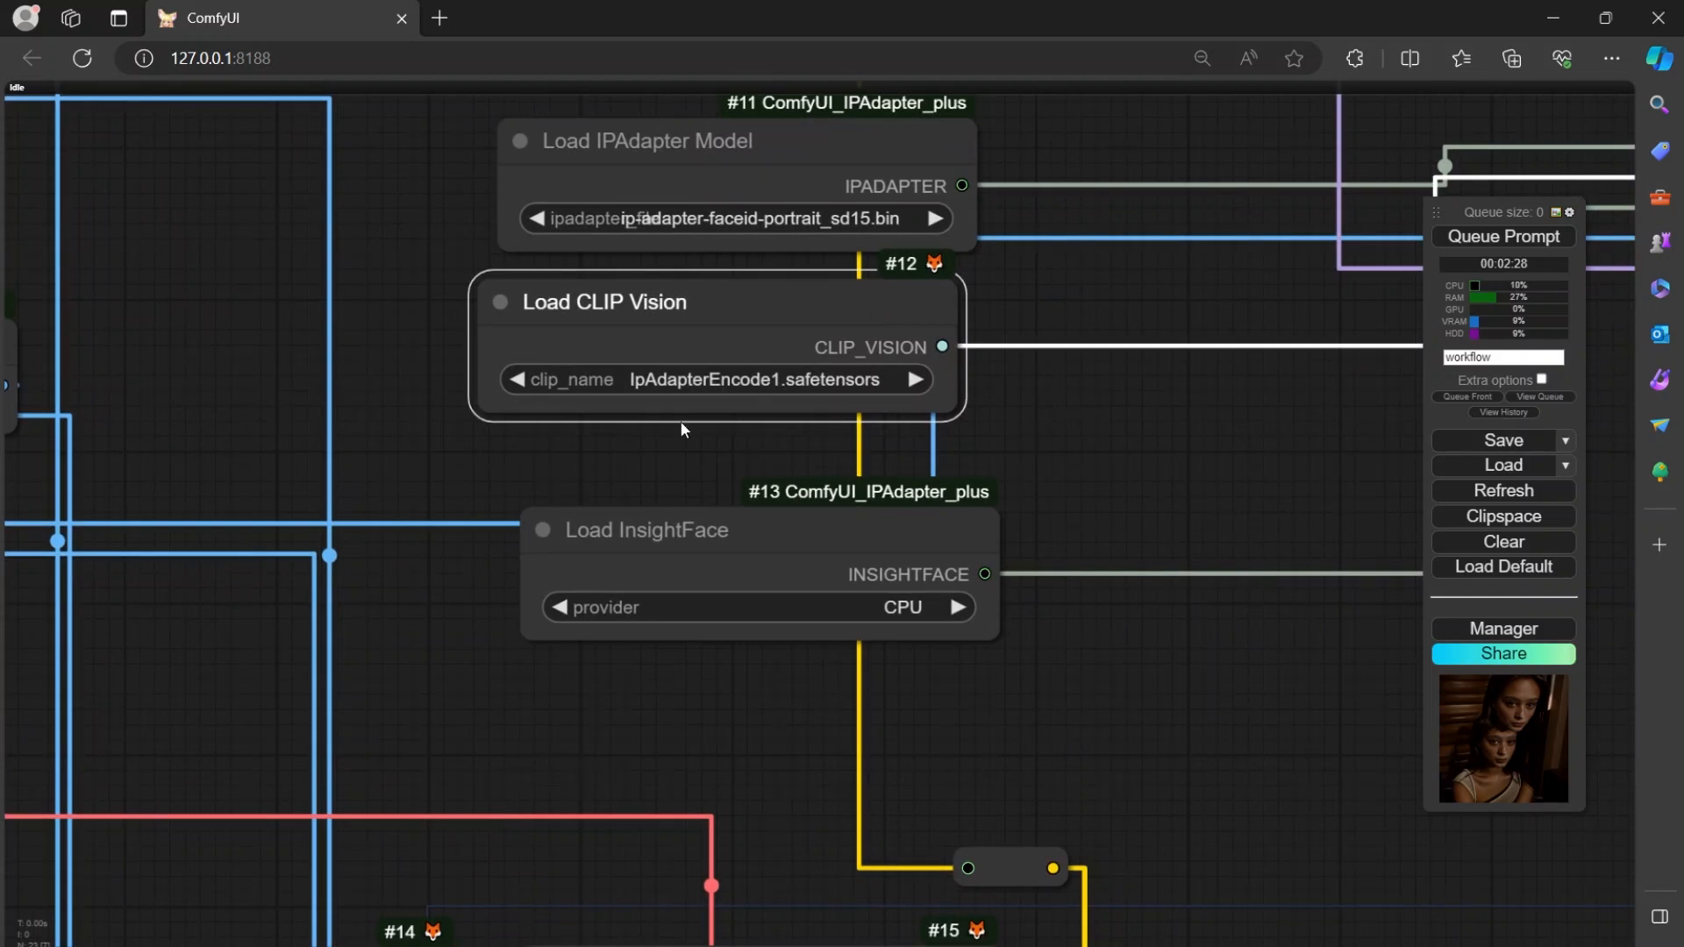
drag(788, 319, 813, 319)
drag(1010, 441, 942, 513)
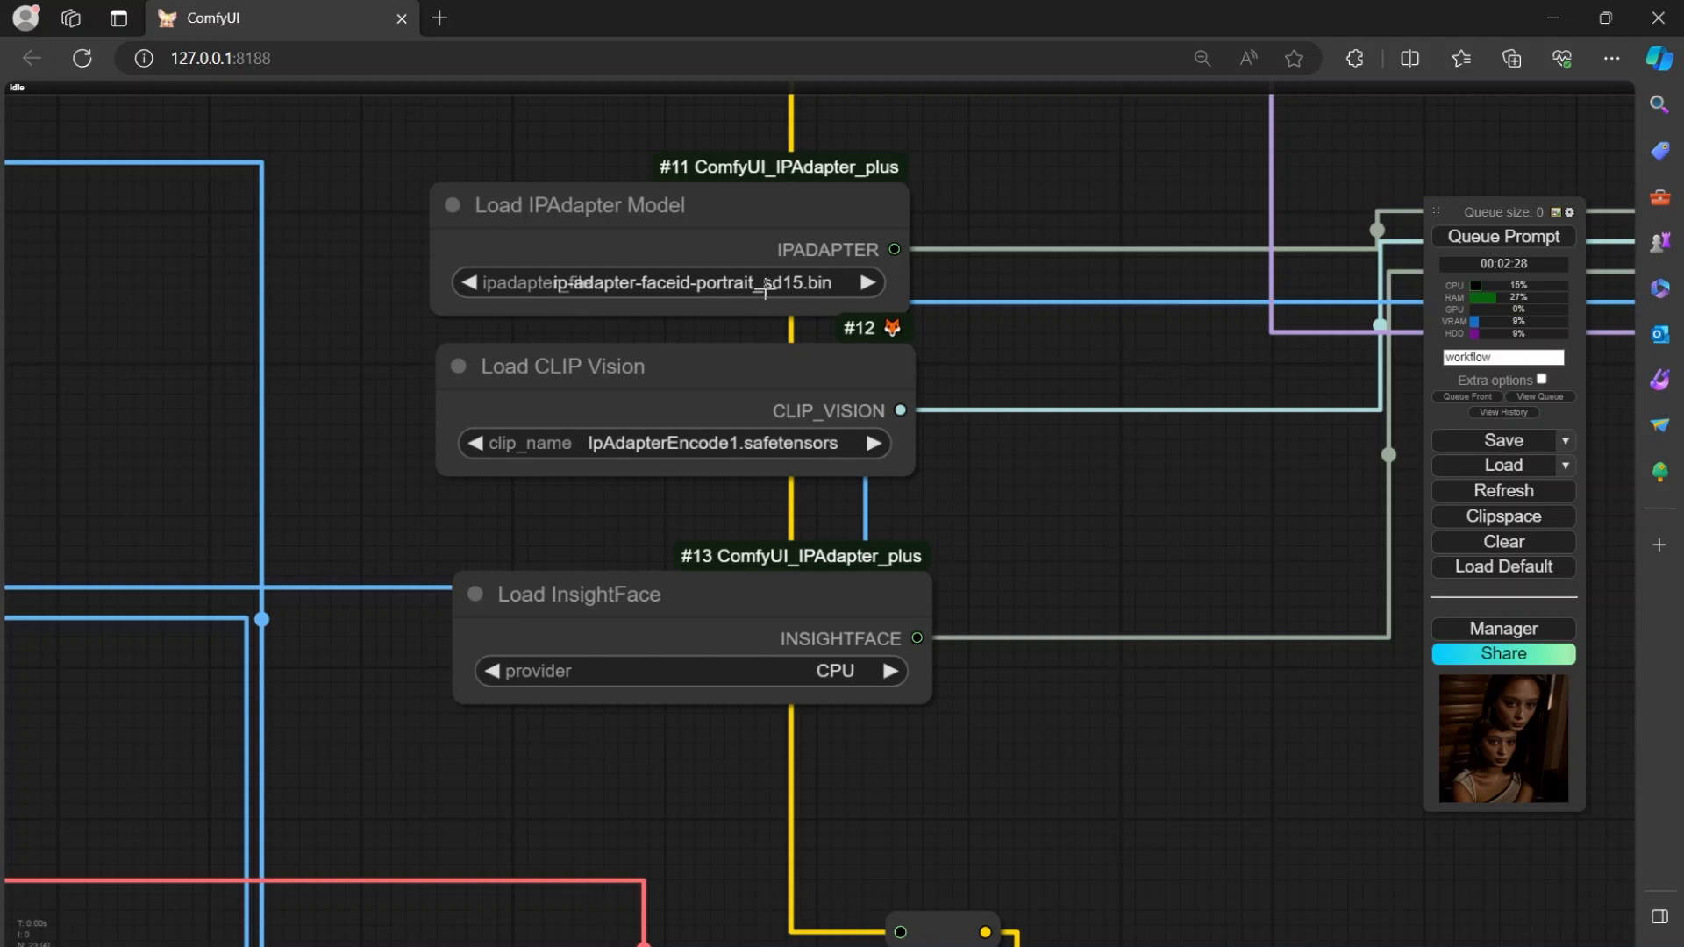
Move the Load InsightFace node up, closer beneath the Load CLIP Vision node.
drag(1071, 365, 481, 401)
drag(739, 397, 1351, 382)
drag(948, 499, 949, 305)
drag(981, 387, 990, 349)
drag(680, 378, 691, 332)
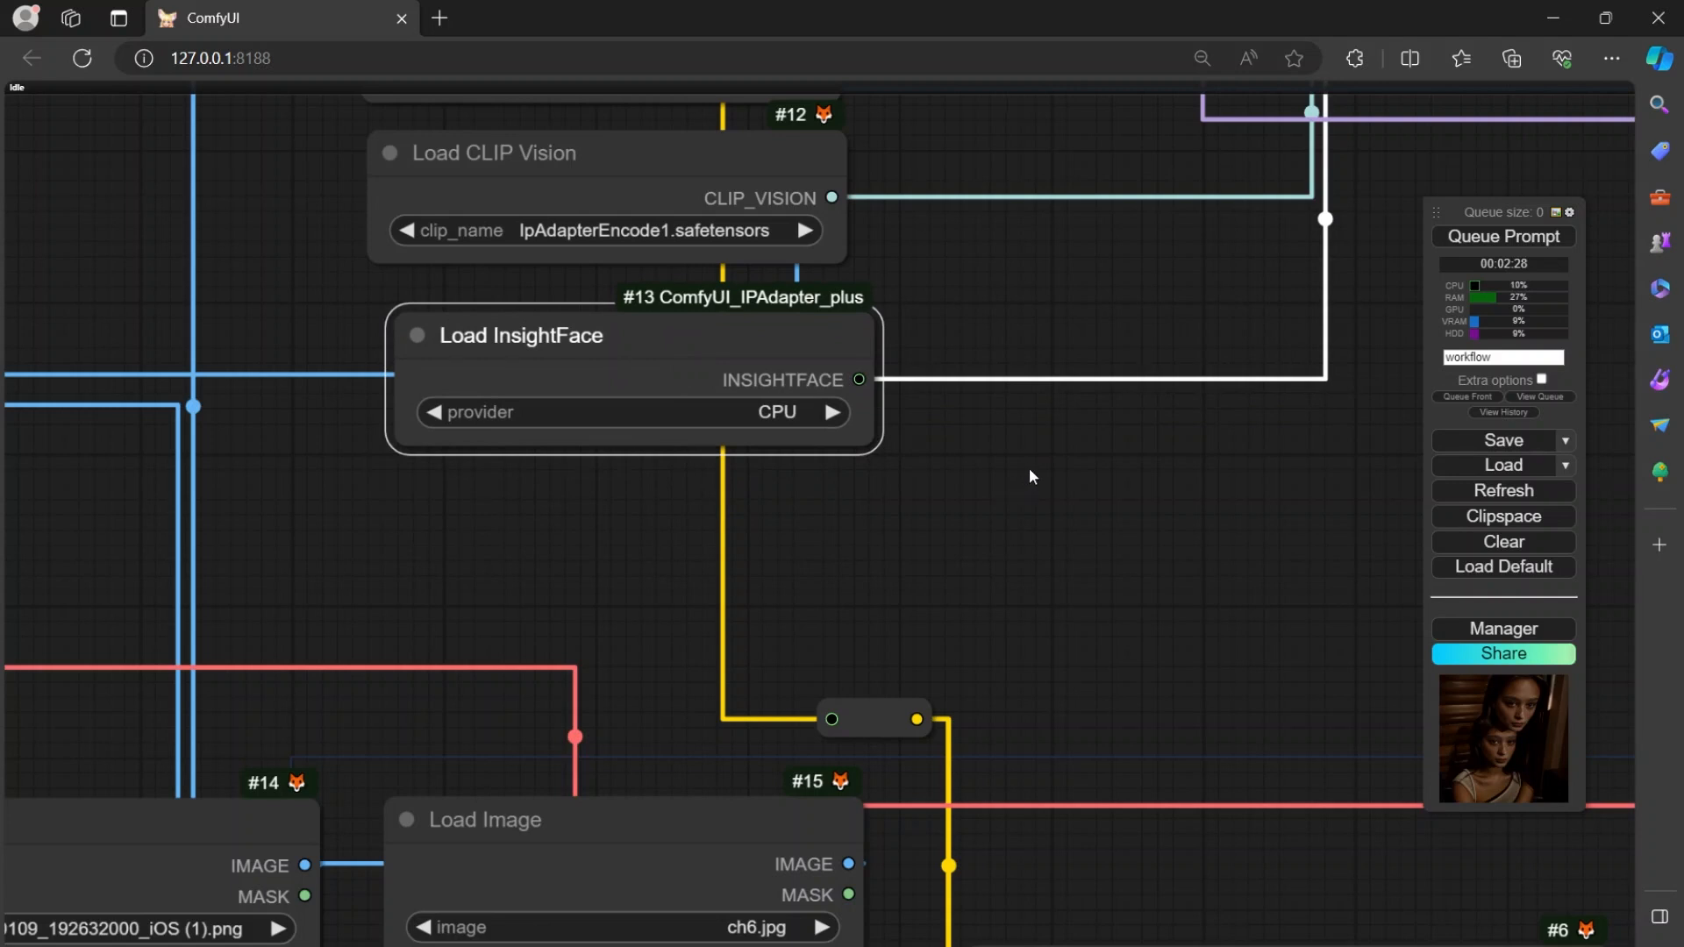
Move the Empty Latent Image node up and left so it sits directly beneath the negative prompt node.
drag(1029, 470, 709, 240)
scroll(845, 391, down, 3)
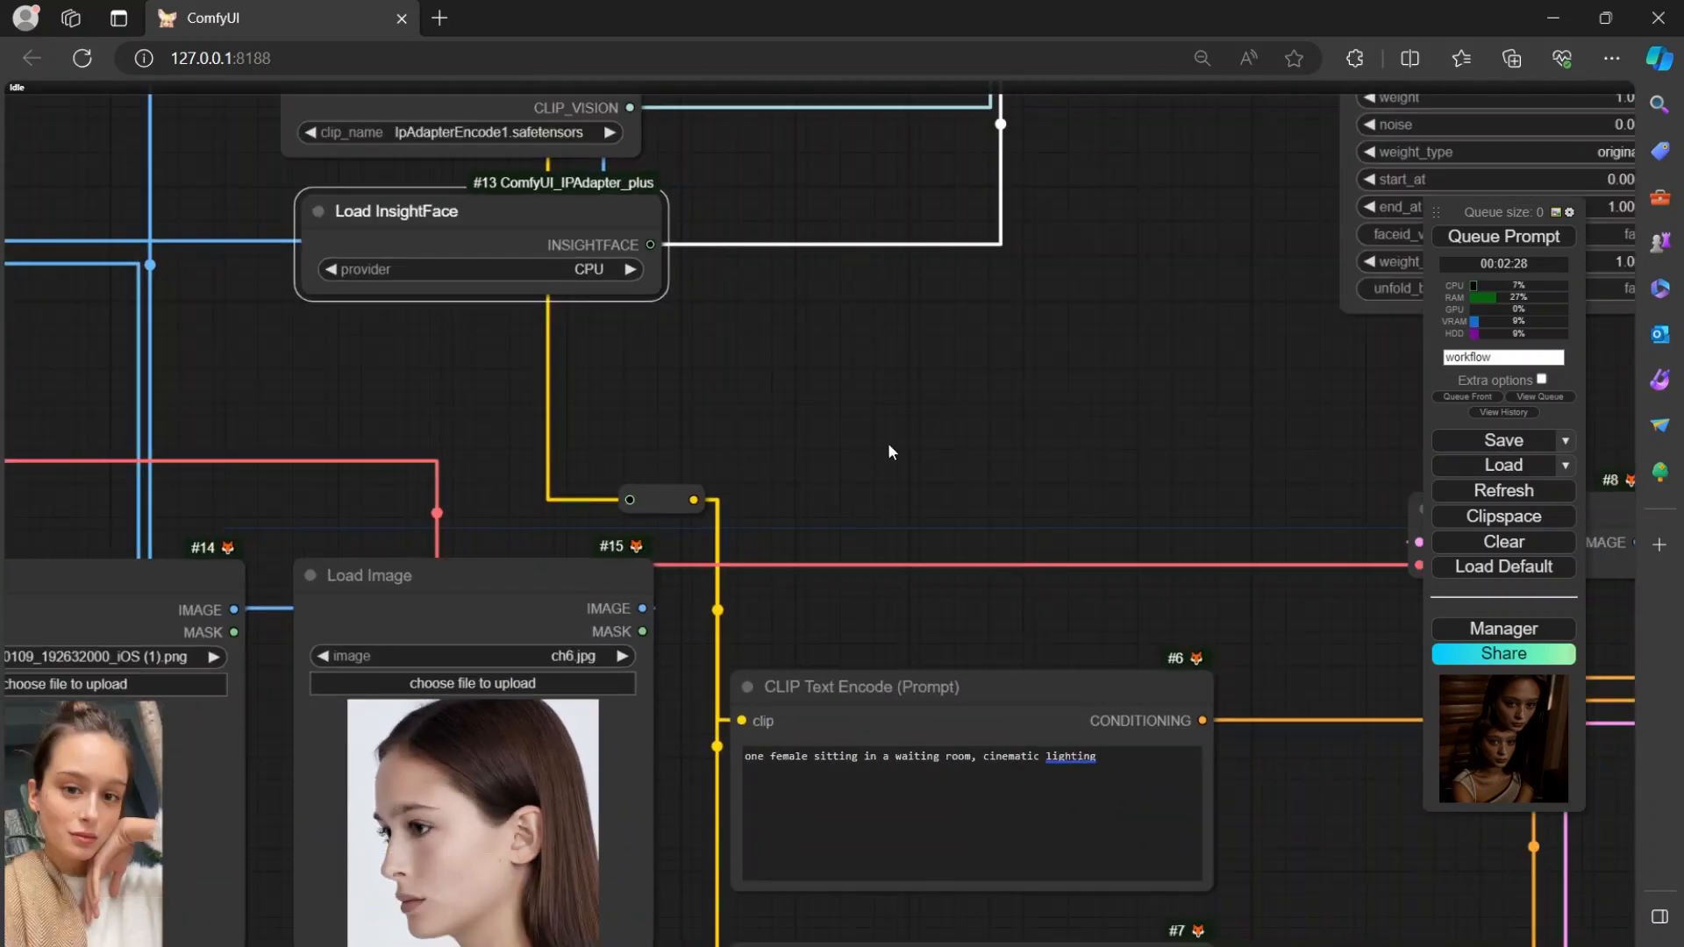
drag(887, 367, 693, 214)
drag(715, 418, 785, 254)
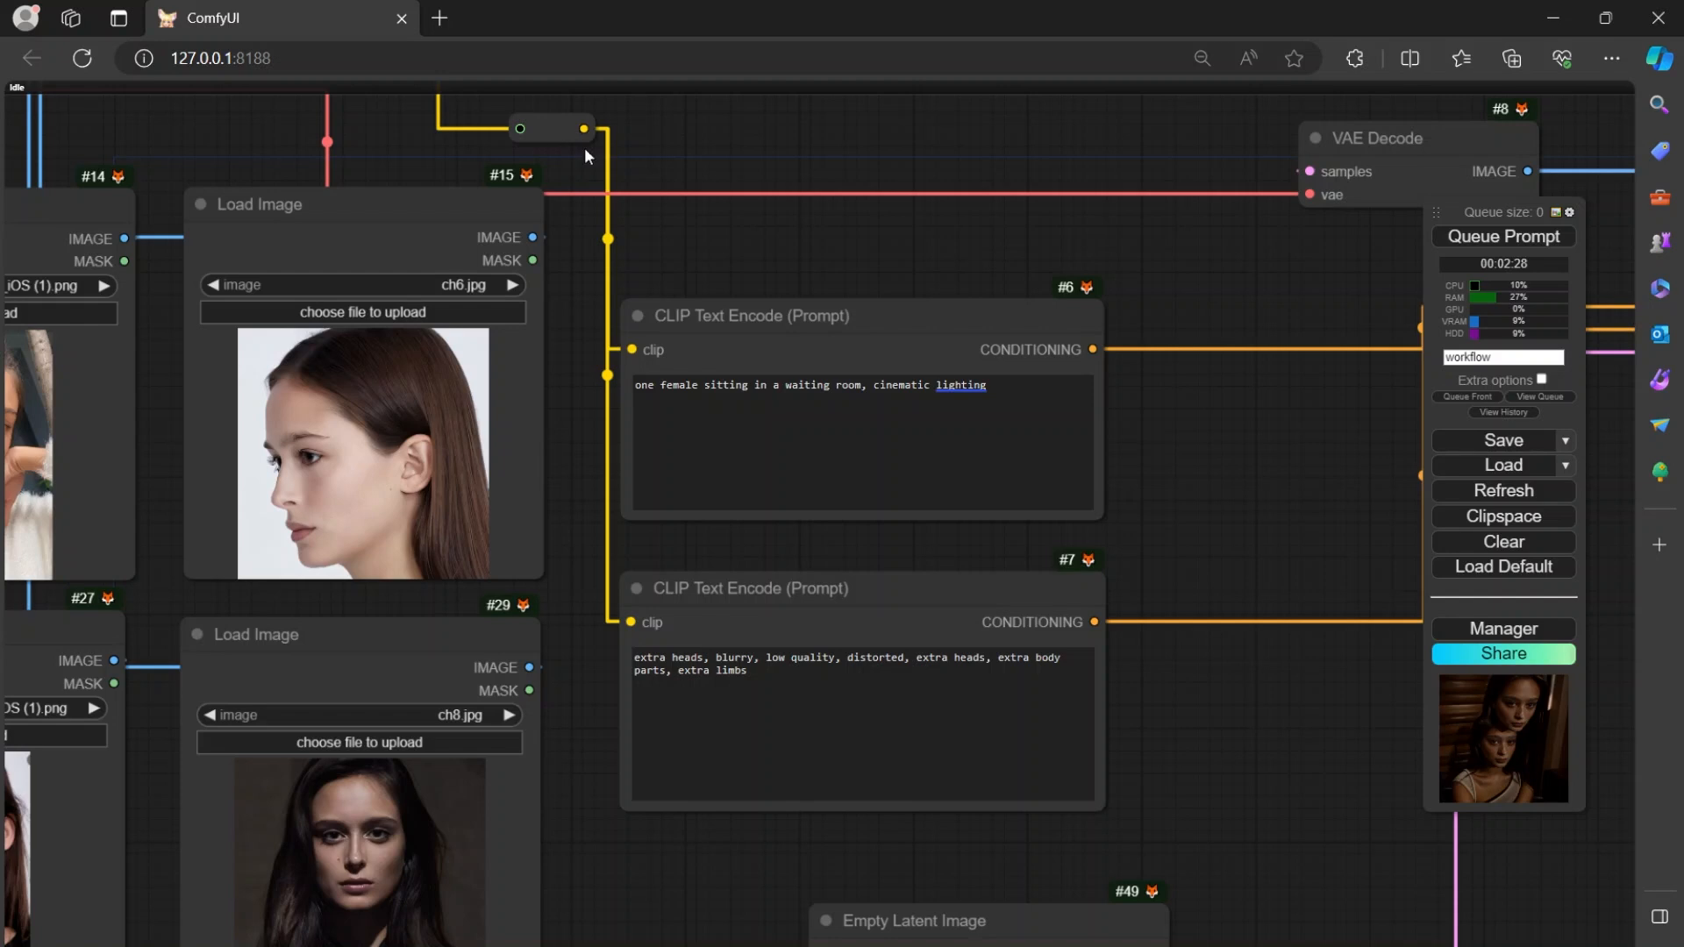
drag(804, 480, 782, 388)
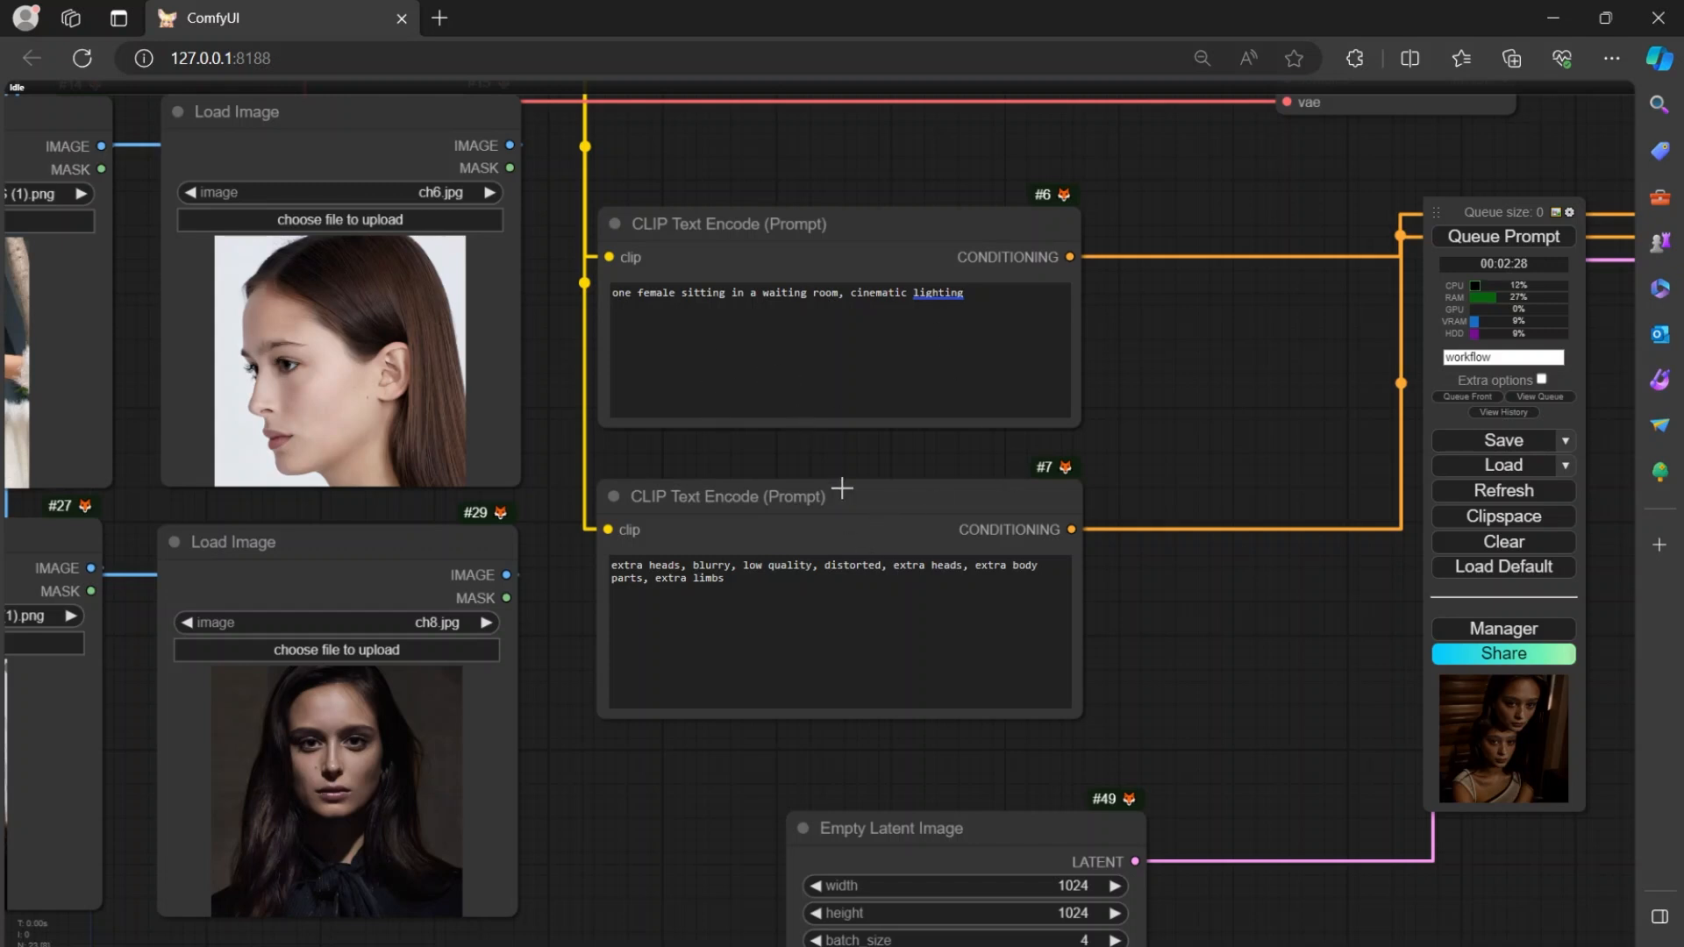
drag(1146, 676, 1169, 457)
drag(1026, 611, 824, 559)
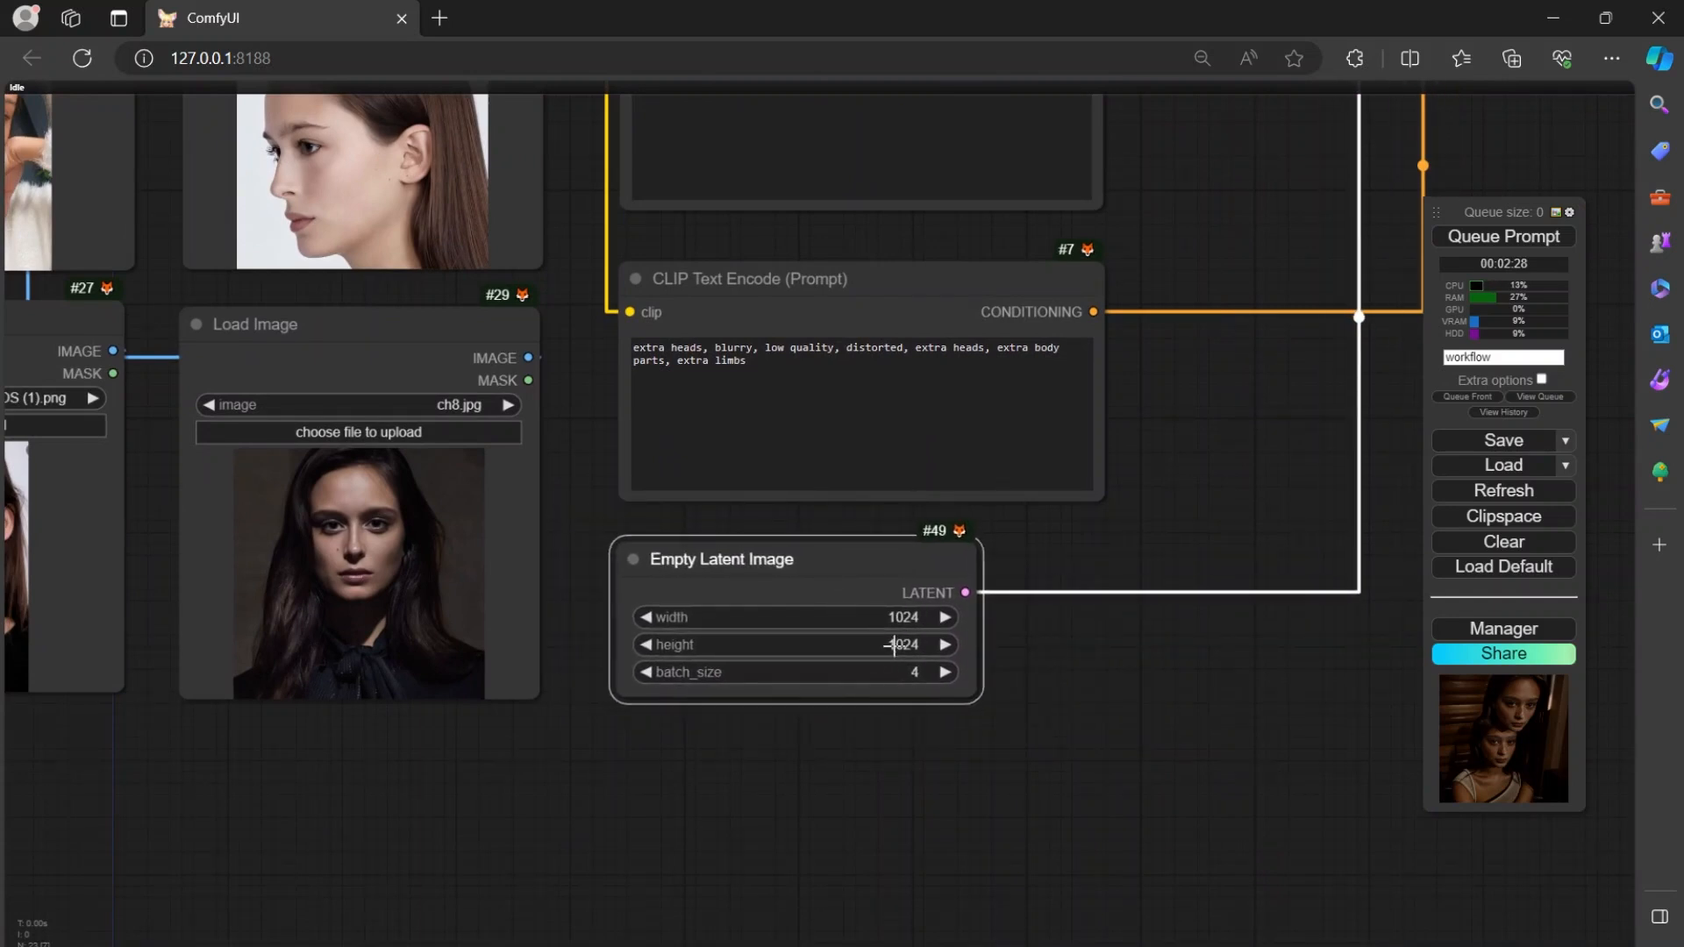
Shift the VAE Decode node up and left, and move the KSampler node slightly down and right to separate the two.
drag(1221, 495, 1207, 770)
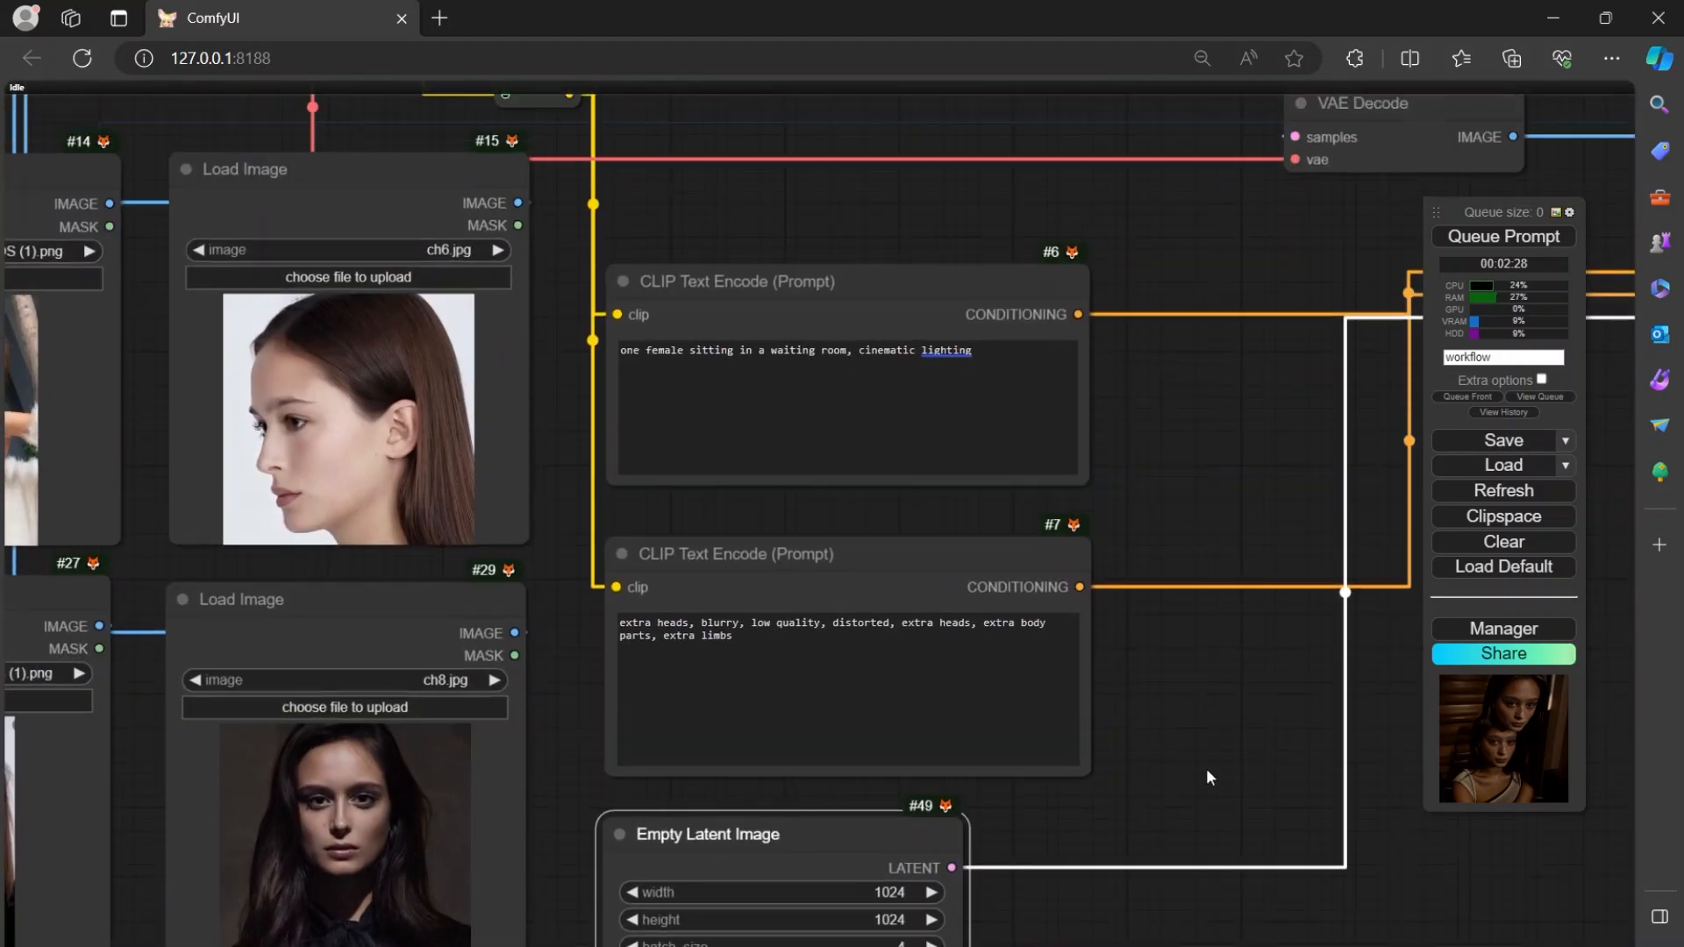
drag(1243, 666, 1208, 921)
drag(1179, 409, 1047, 607)
drag(1086, 535, 710, 299)
drag(949, 517, 770, 466)
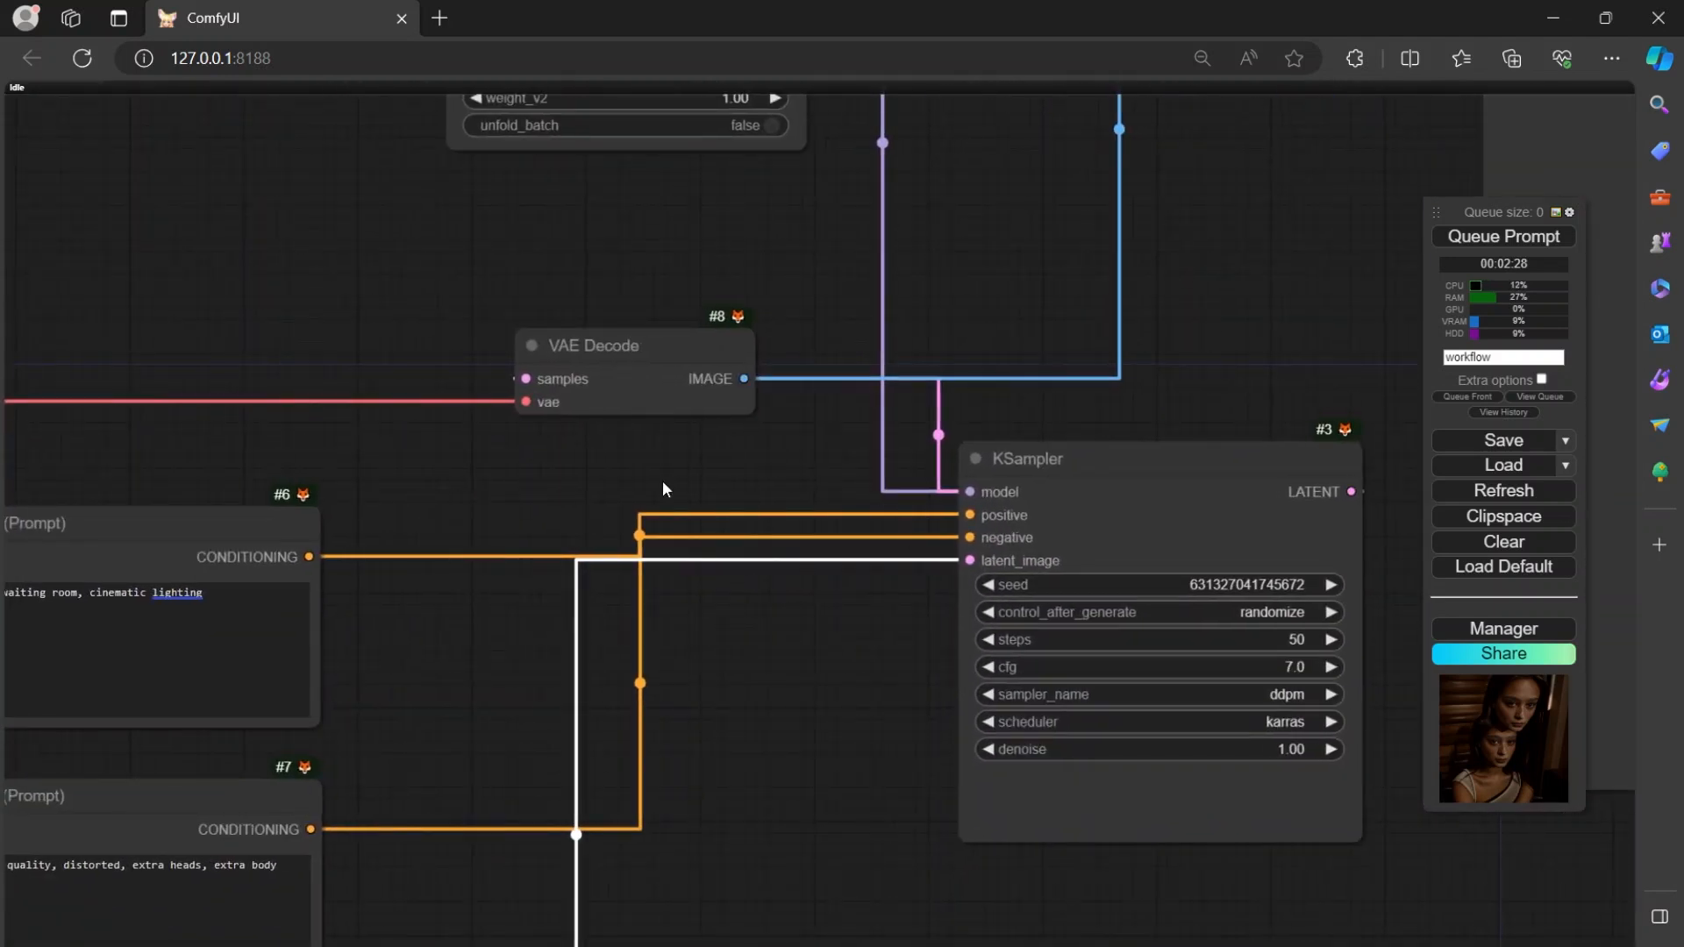
drag(623, 360, 512, 260)
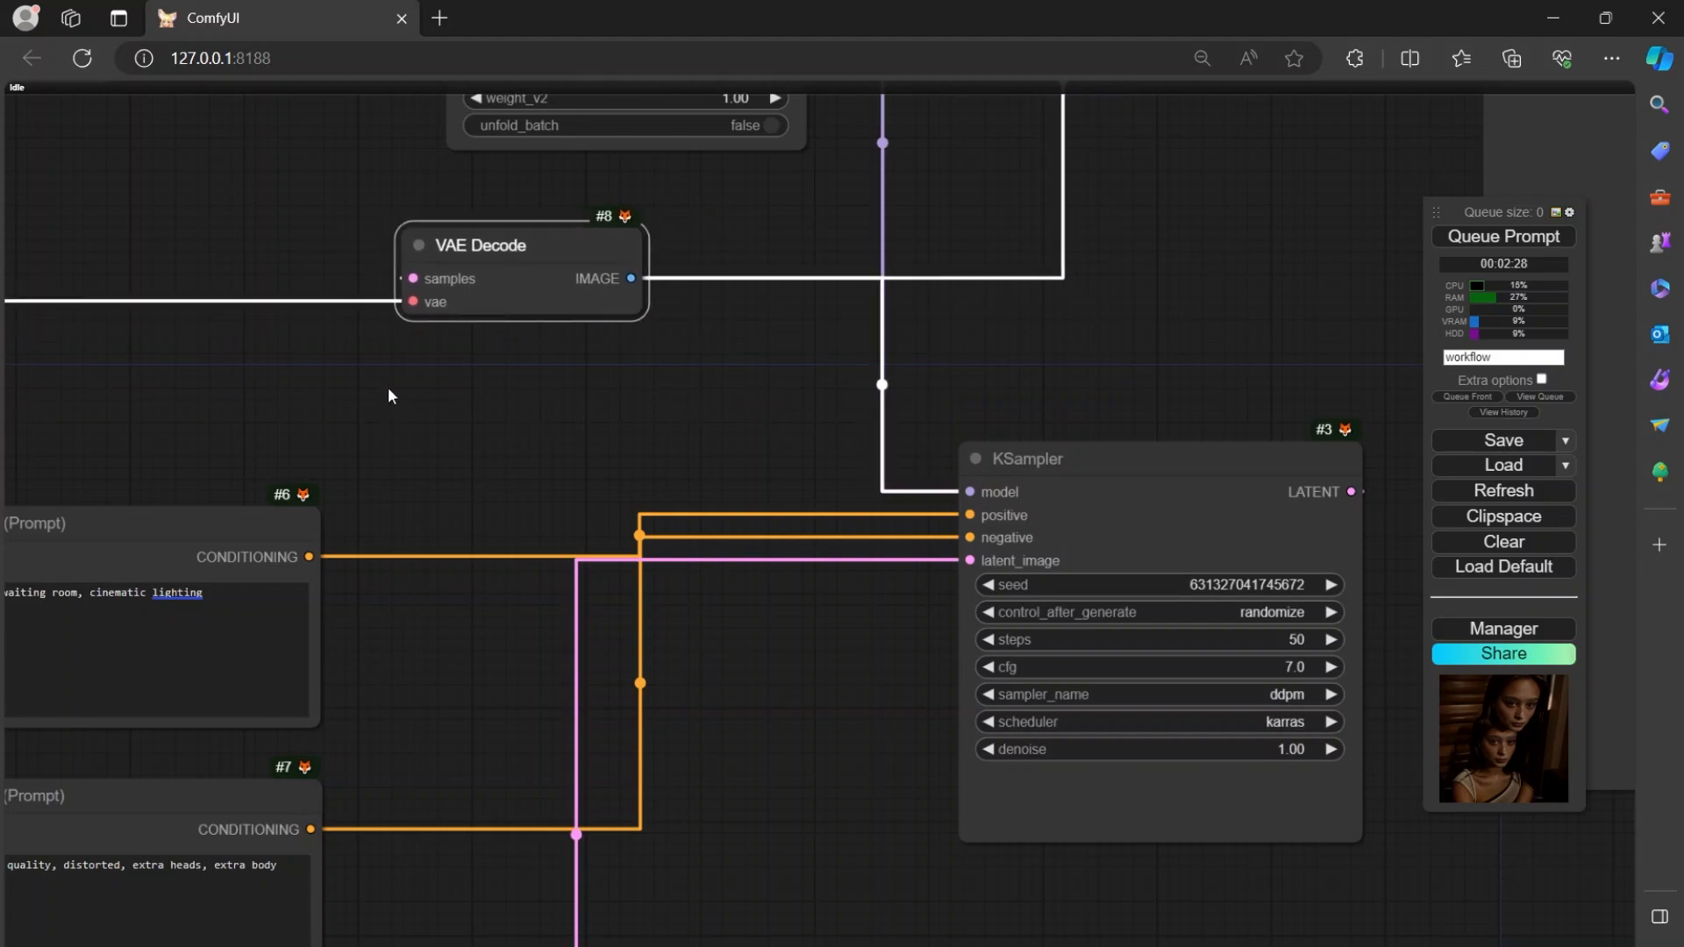
drag(728, 388, 629, 375)
drag(1009, 463, 1039, 519)
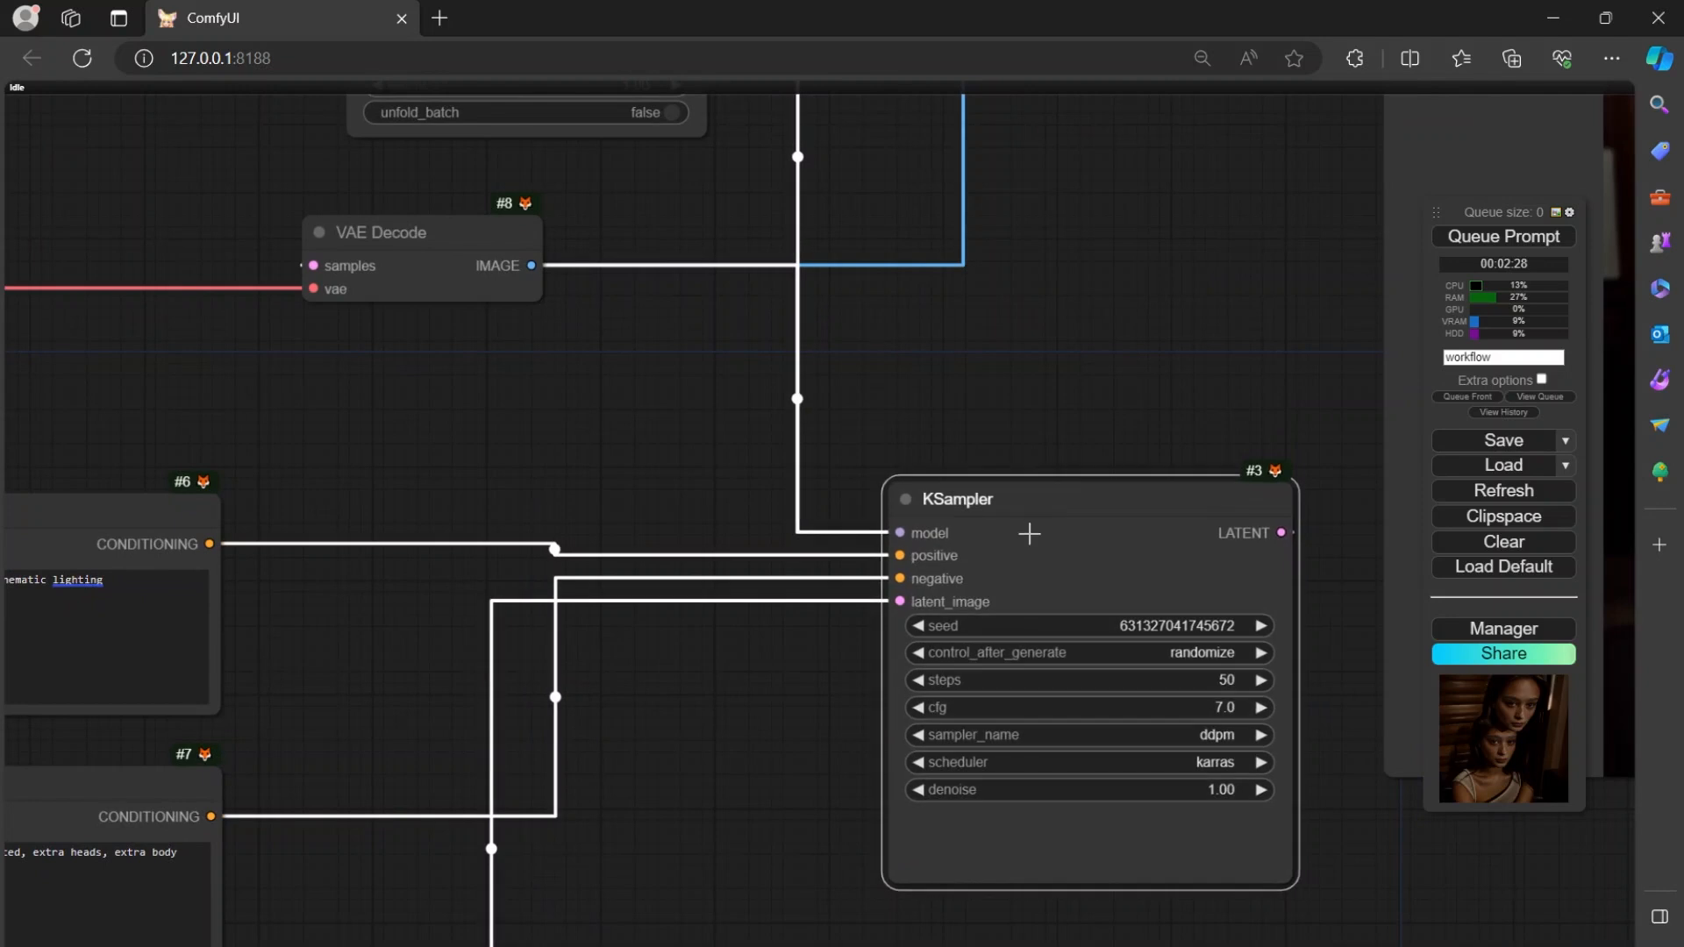
Nudge the VAE Decode node to the right, beneath the Apply IPAdapter FaceID node.
drag(864, 525, 911, 664)
drag(934, 188, 914, 445)
drag(869, 166, 848, 316)
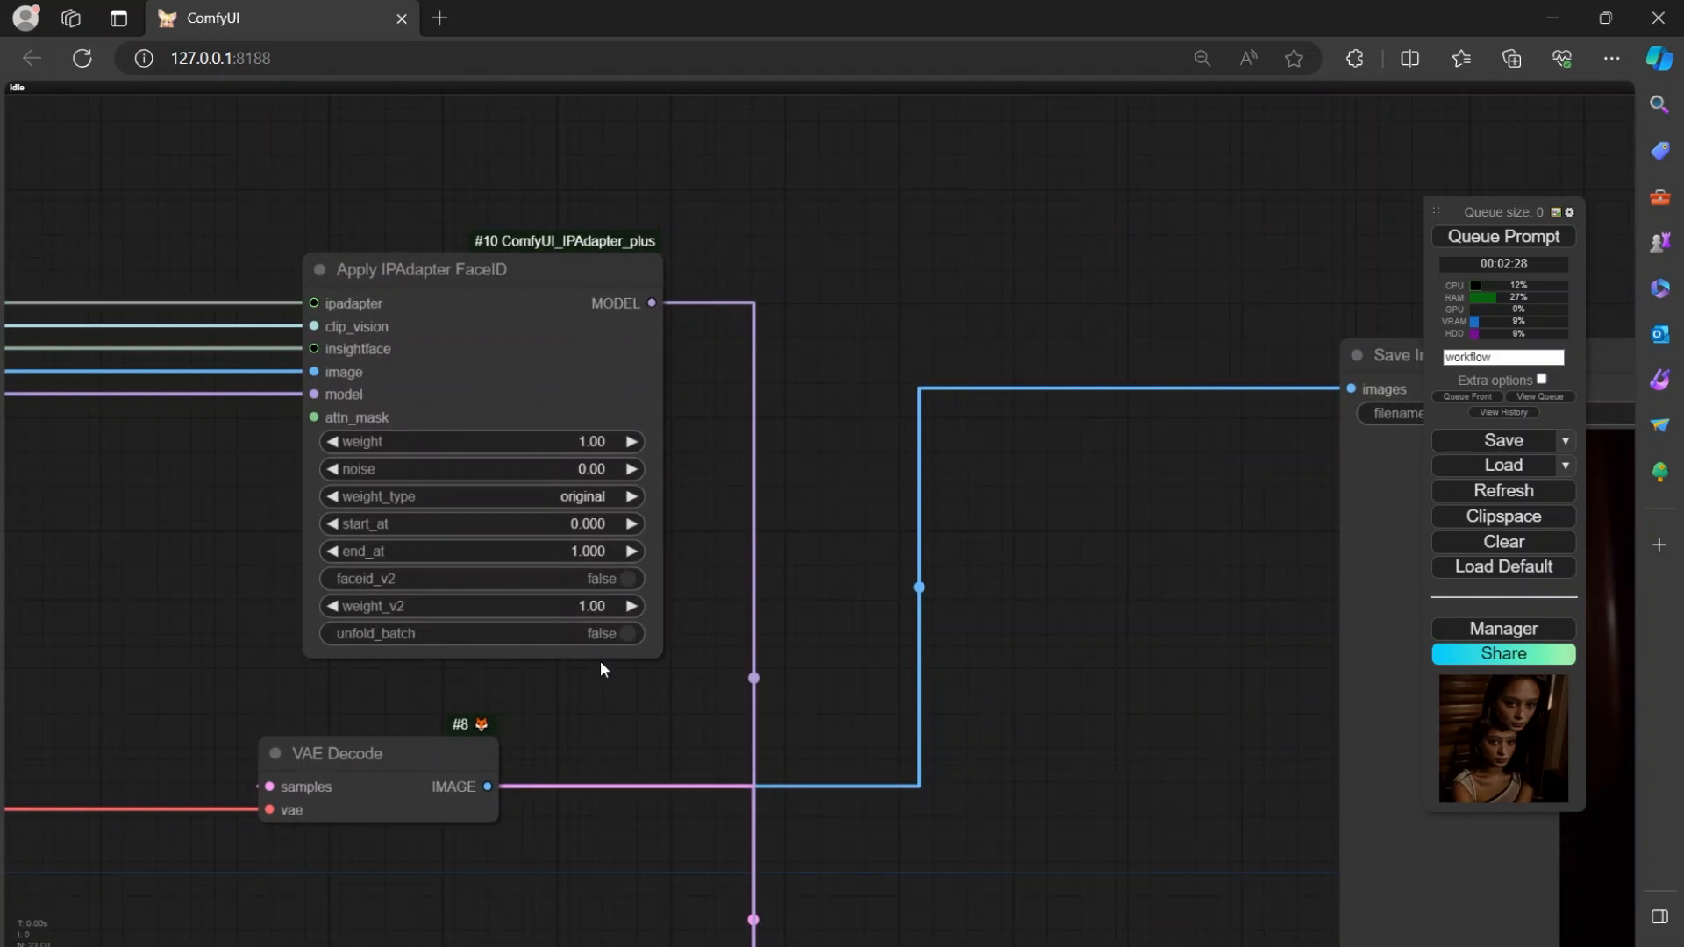
drag(1066, 458, 1041, 289)
drag(1064, 511, 939, 172)
drag(1001, 617, 822, 511)
scroll(861, 419, down, 4)
scroll(860, 417, up, 5)
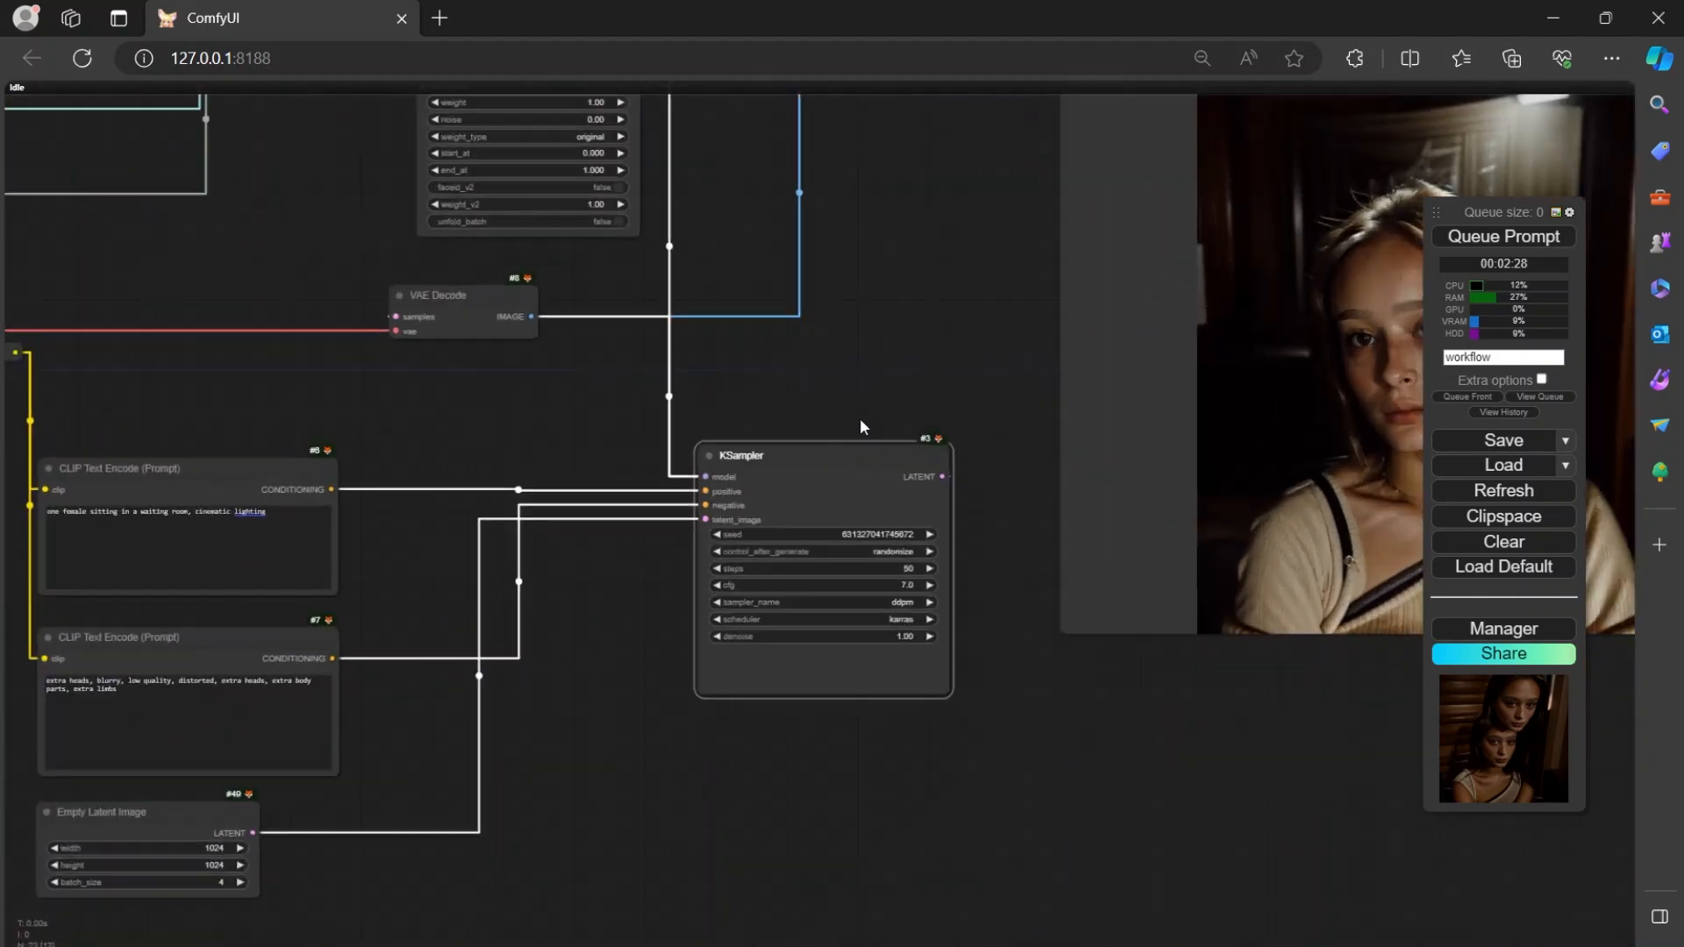
drag(861, 392, 944, 551)
drag(241, 429, 335, 435)
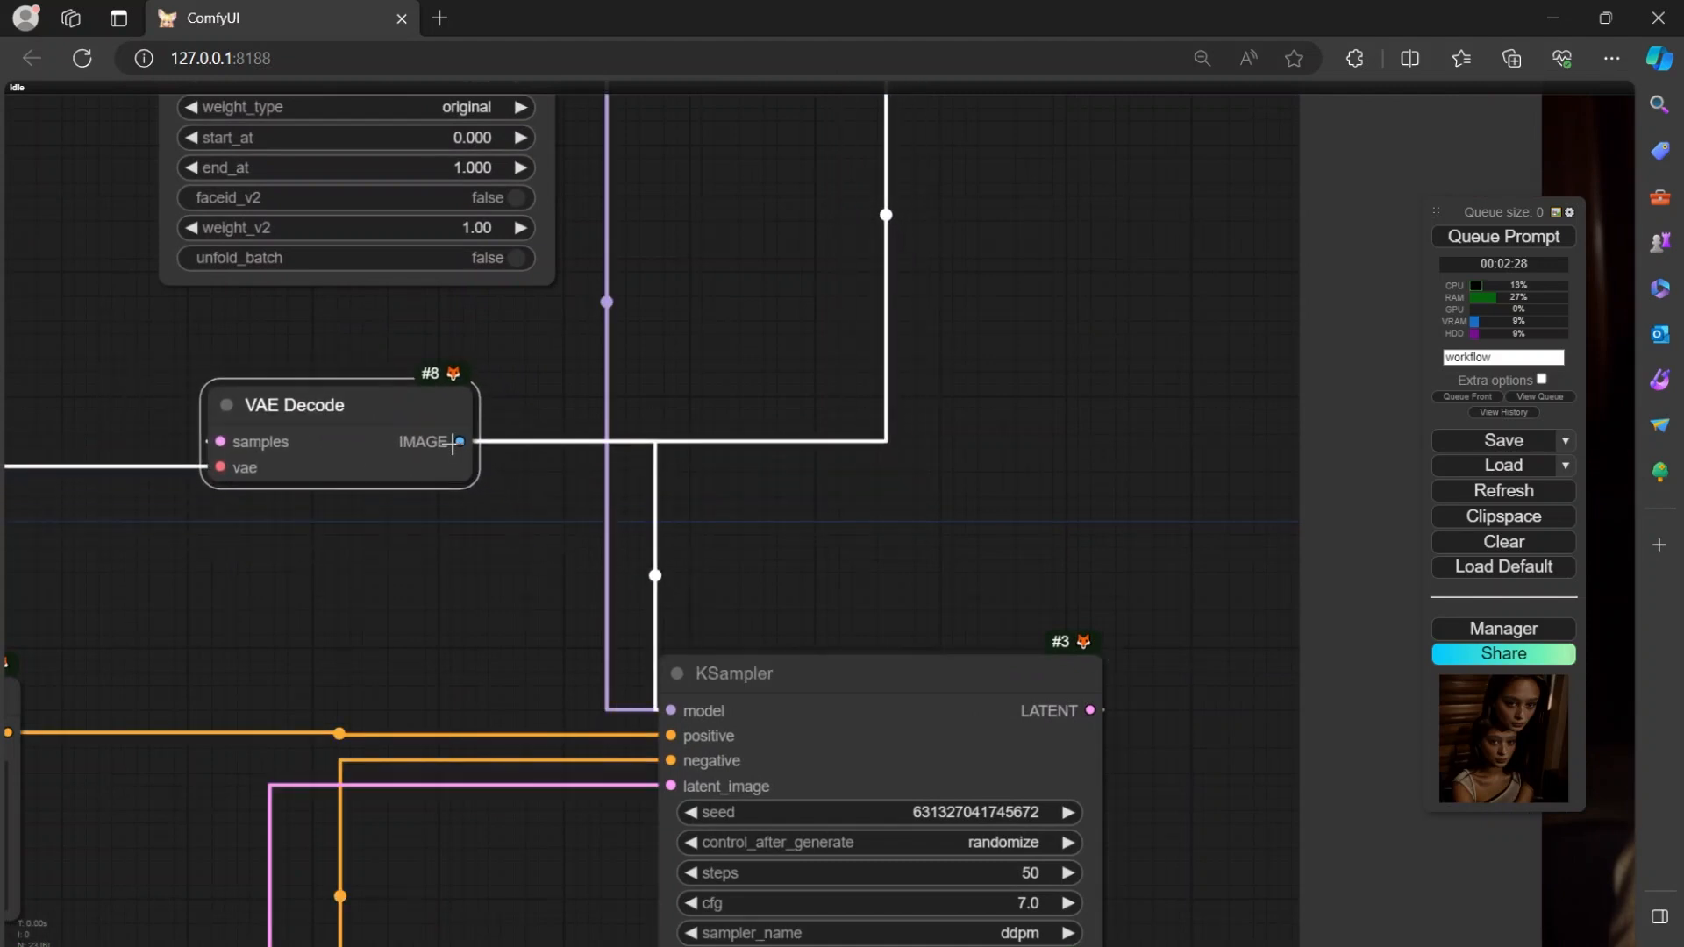
Examine the connections from the VAE Decode node back to the loader, Batch Images and reference portrait nodes.
drag(1035, 584, 1047, 755)
drag(1071, 314, 1075, 475)
drag(415, 753, 1079, 481)
drag(574, 598, 1193, 381)
scroll(961, 421, down, 6)
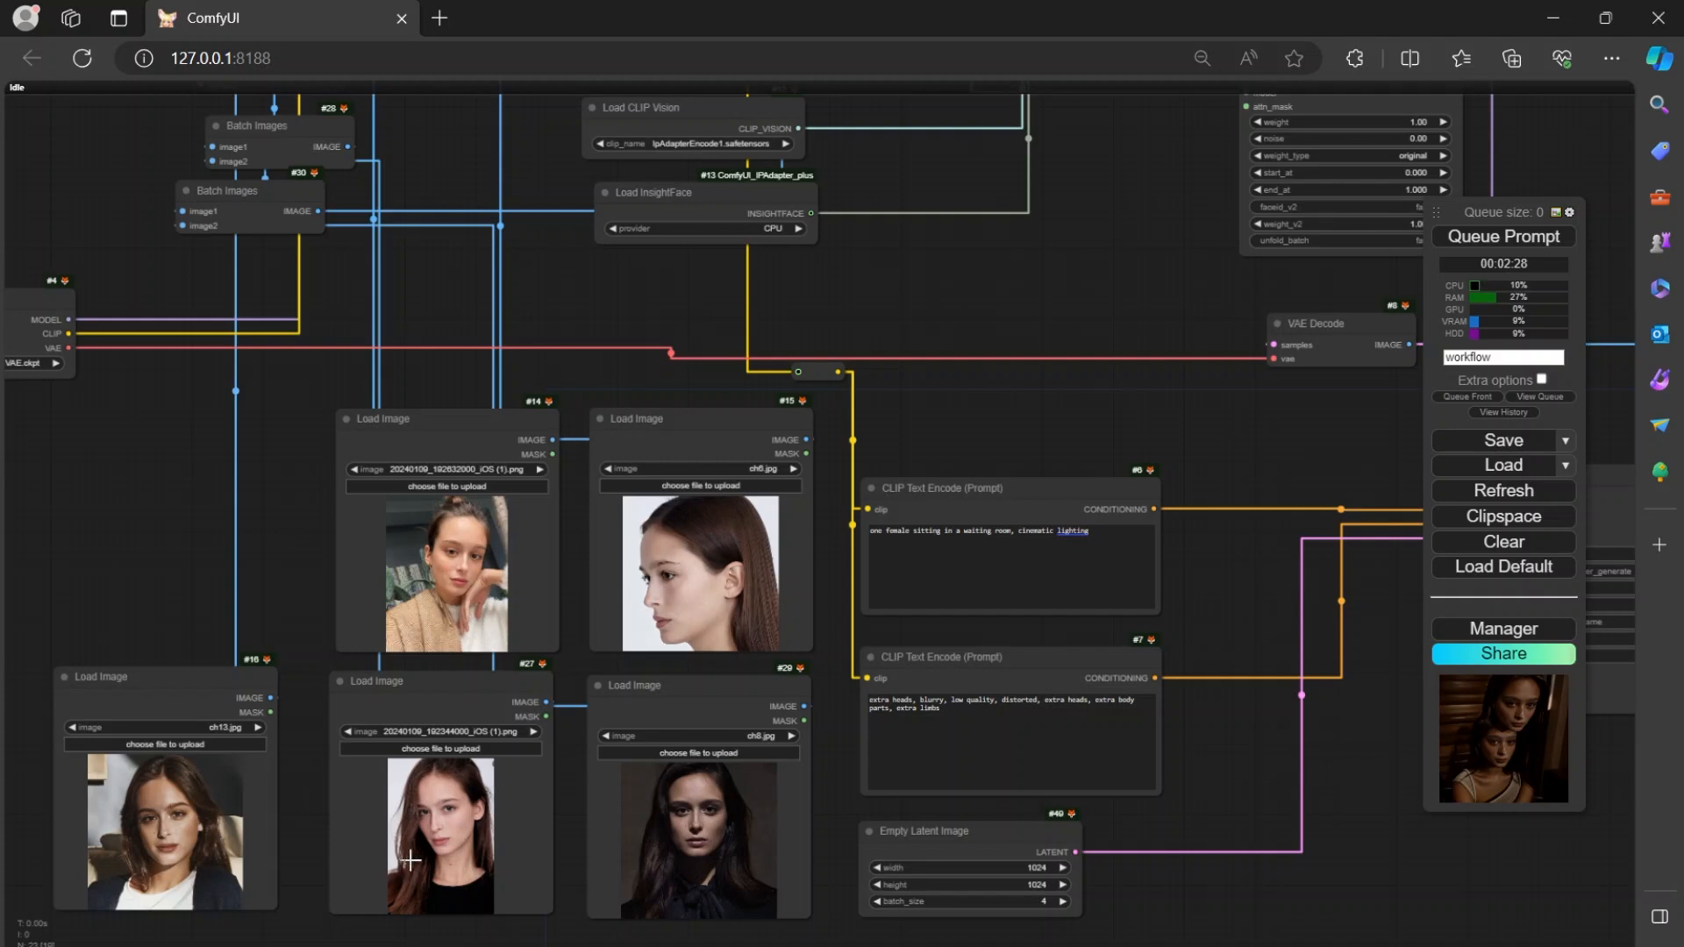
Inspect the generated portrait up close and move the Save Image node slightly down.
drag(951, 363, 332, 256)
scroll(930, 649, down, 3)
drag(1078, 688, 779, 741)
scroll(1067, 725, up, 3)
scroll(1101, 398, up, 3)
scroll(977, 857, up, 3)
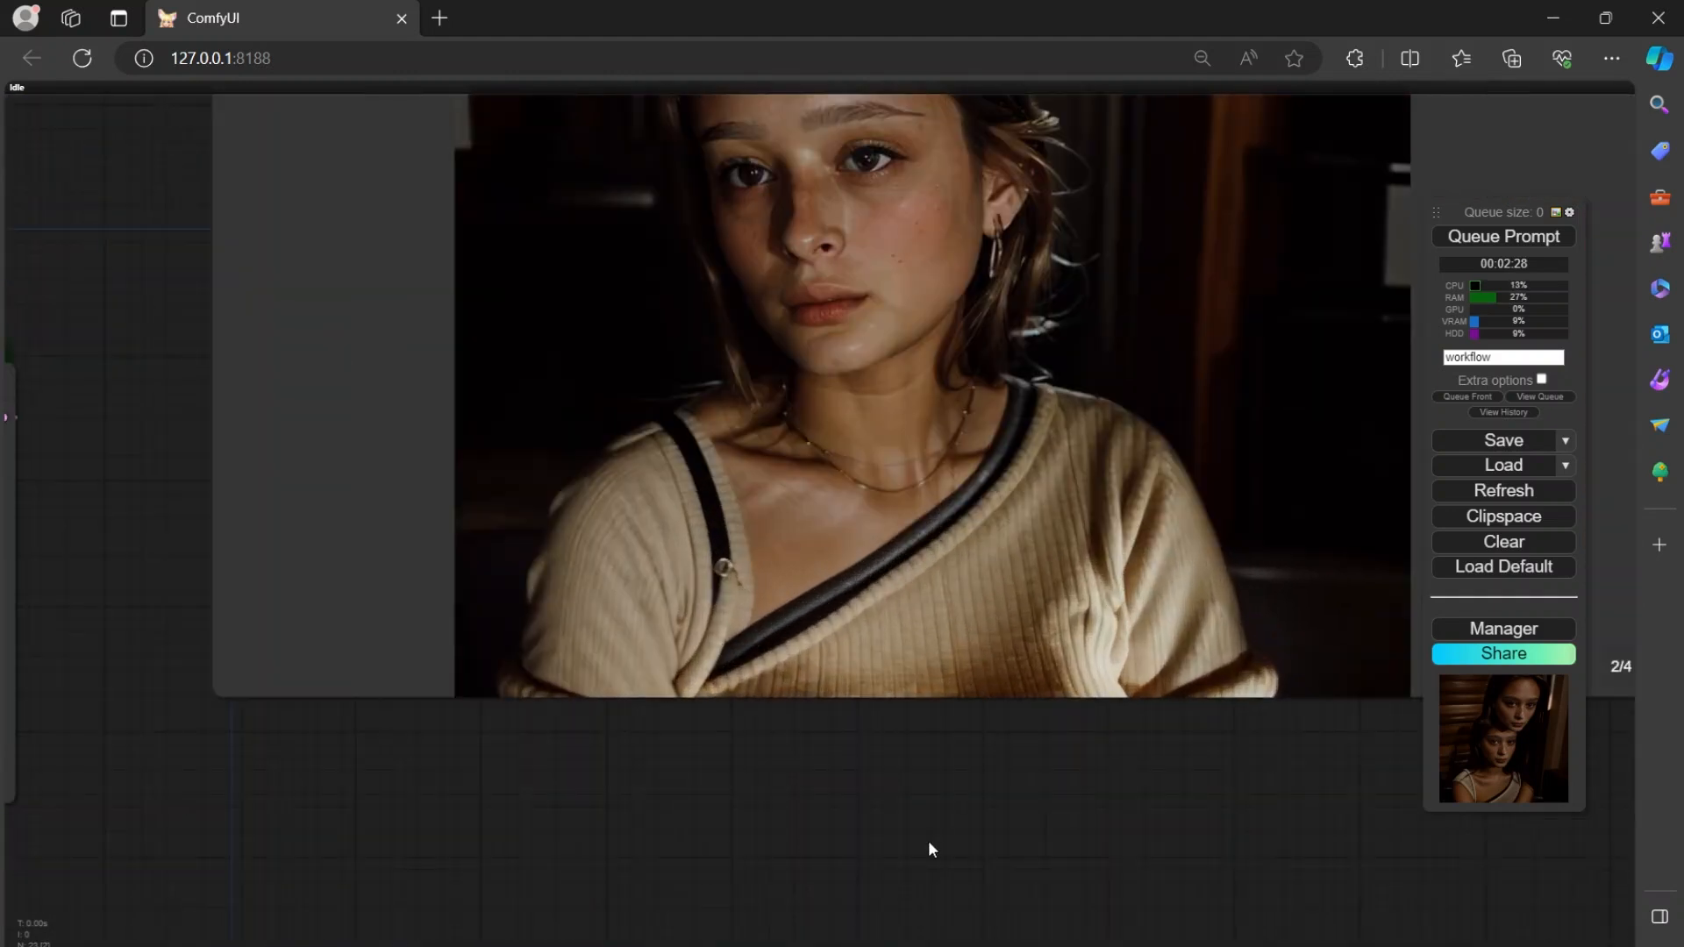
drag(930, 844, 688, 946)
drag(1286, 415, 1297, 507)
scroll(1279, 507, down, 2)
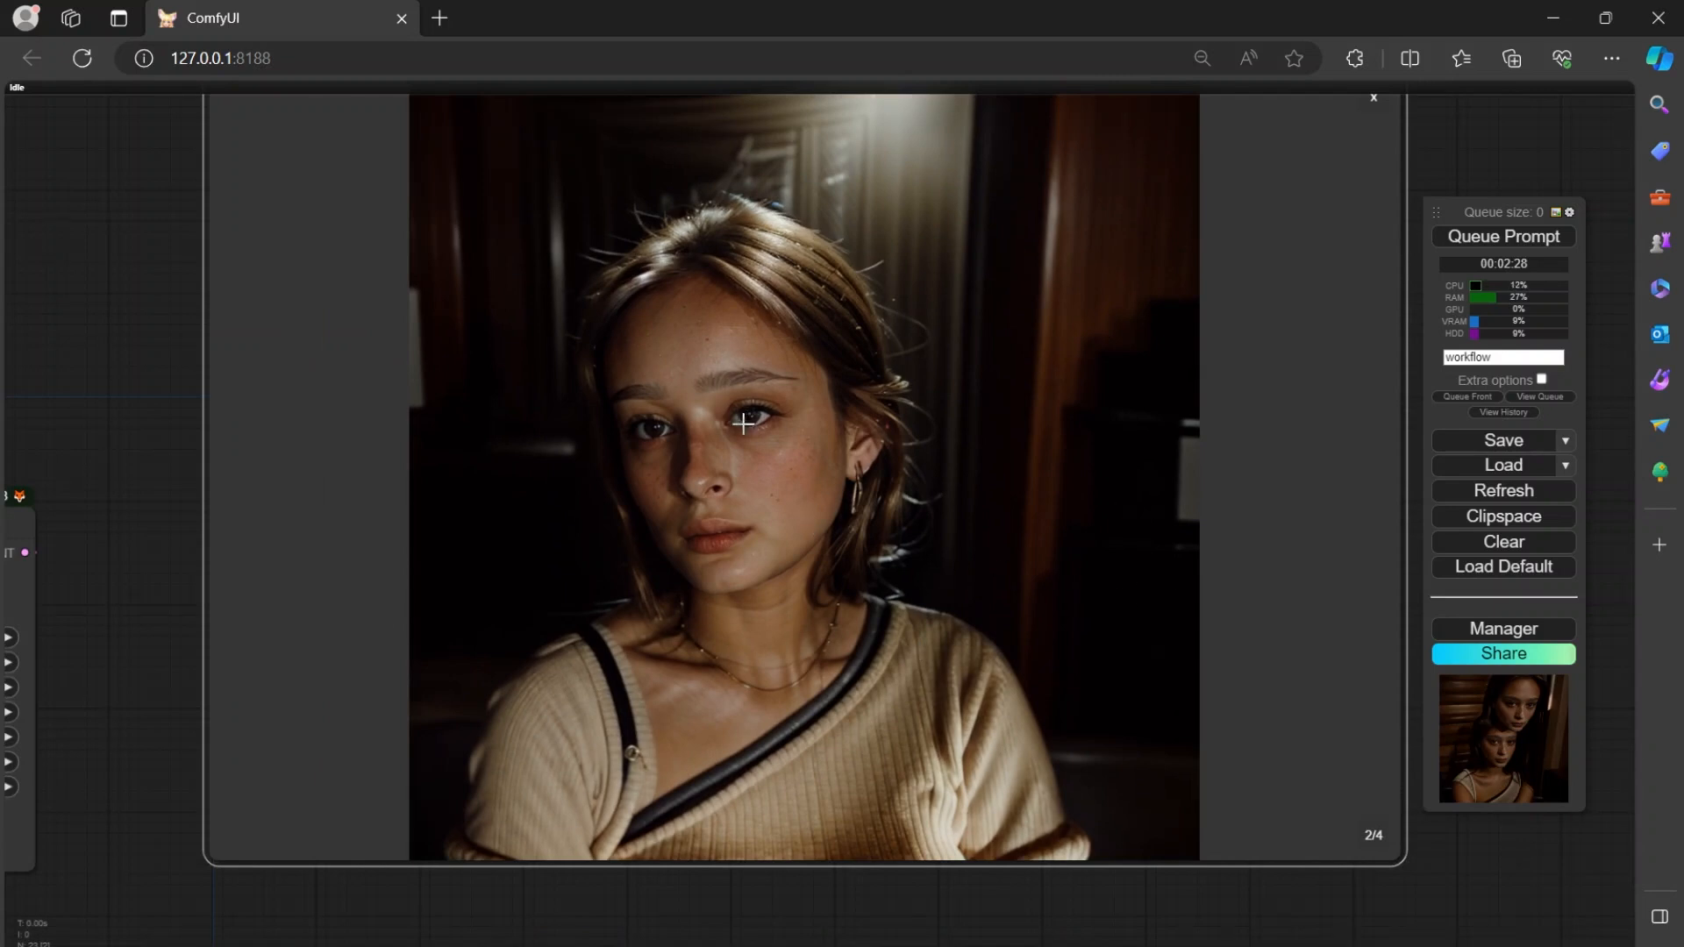
scroll(732, 877, down, 4)
Review the workflow from the reference portraits through the prompts and KSampler to the Save Image output.
drag(703, 913, 1061, 840)
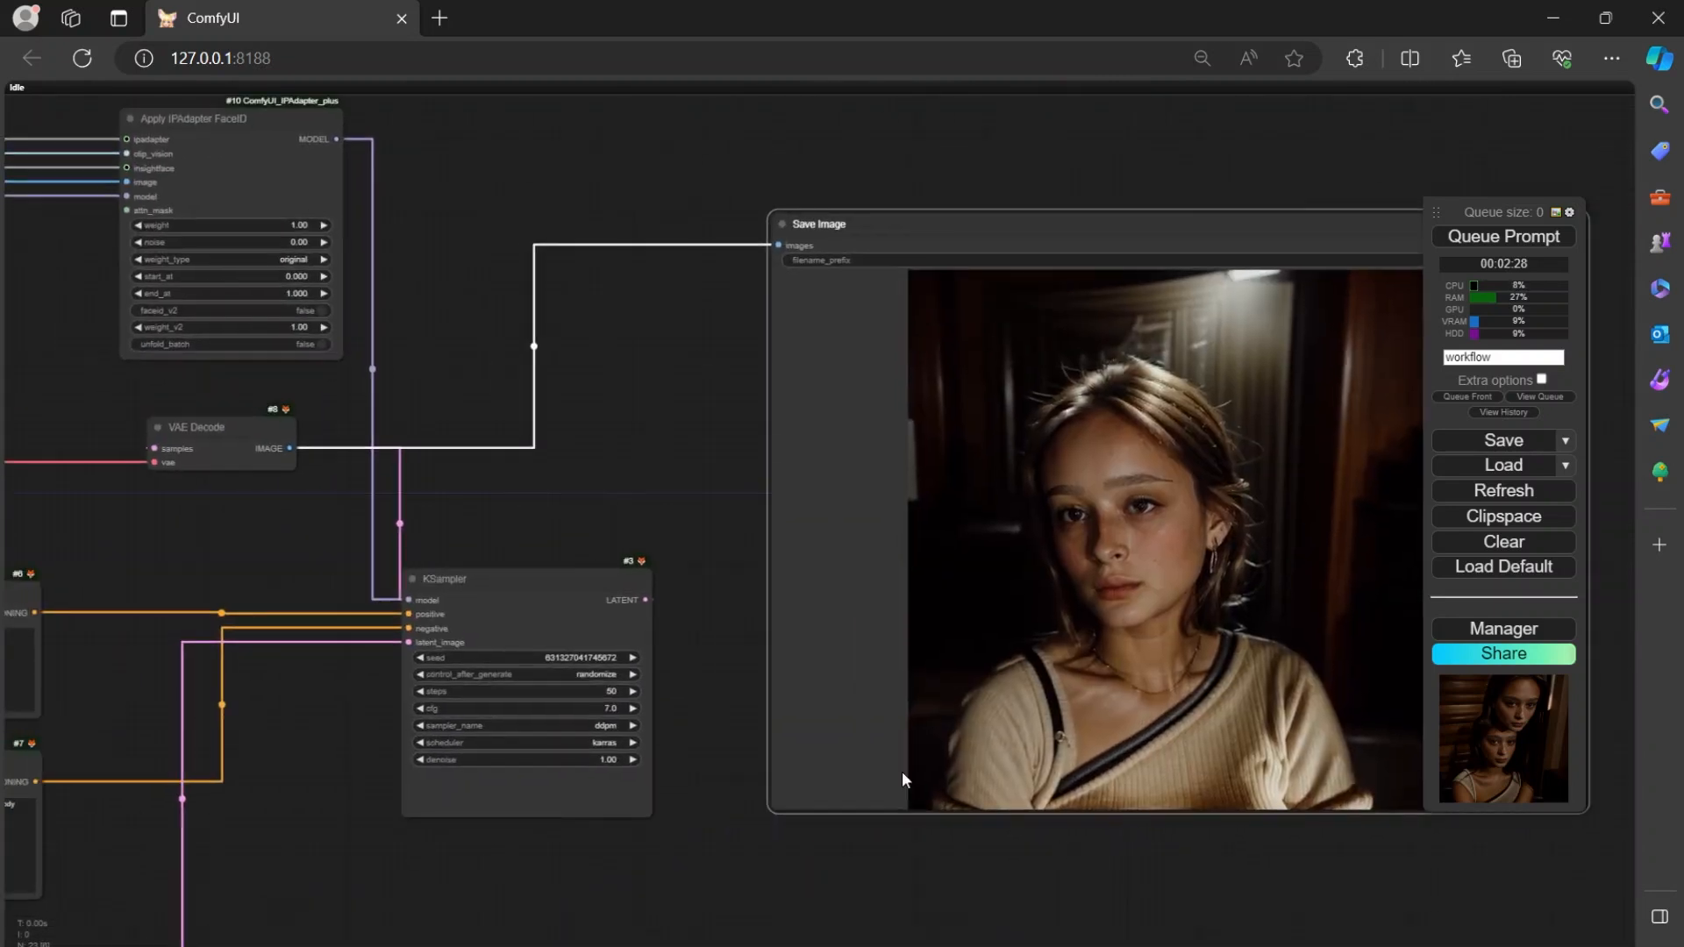
drag(709, 476, 1569, 329)
scroll(677, 609, down, 4)
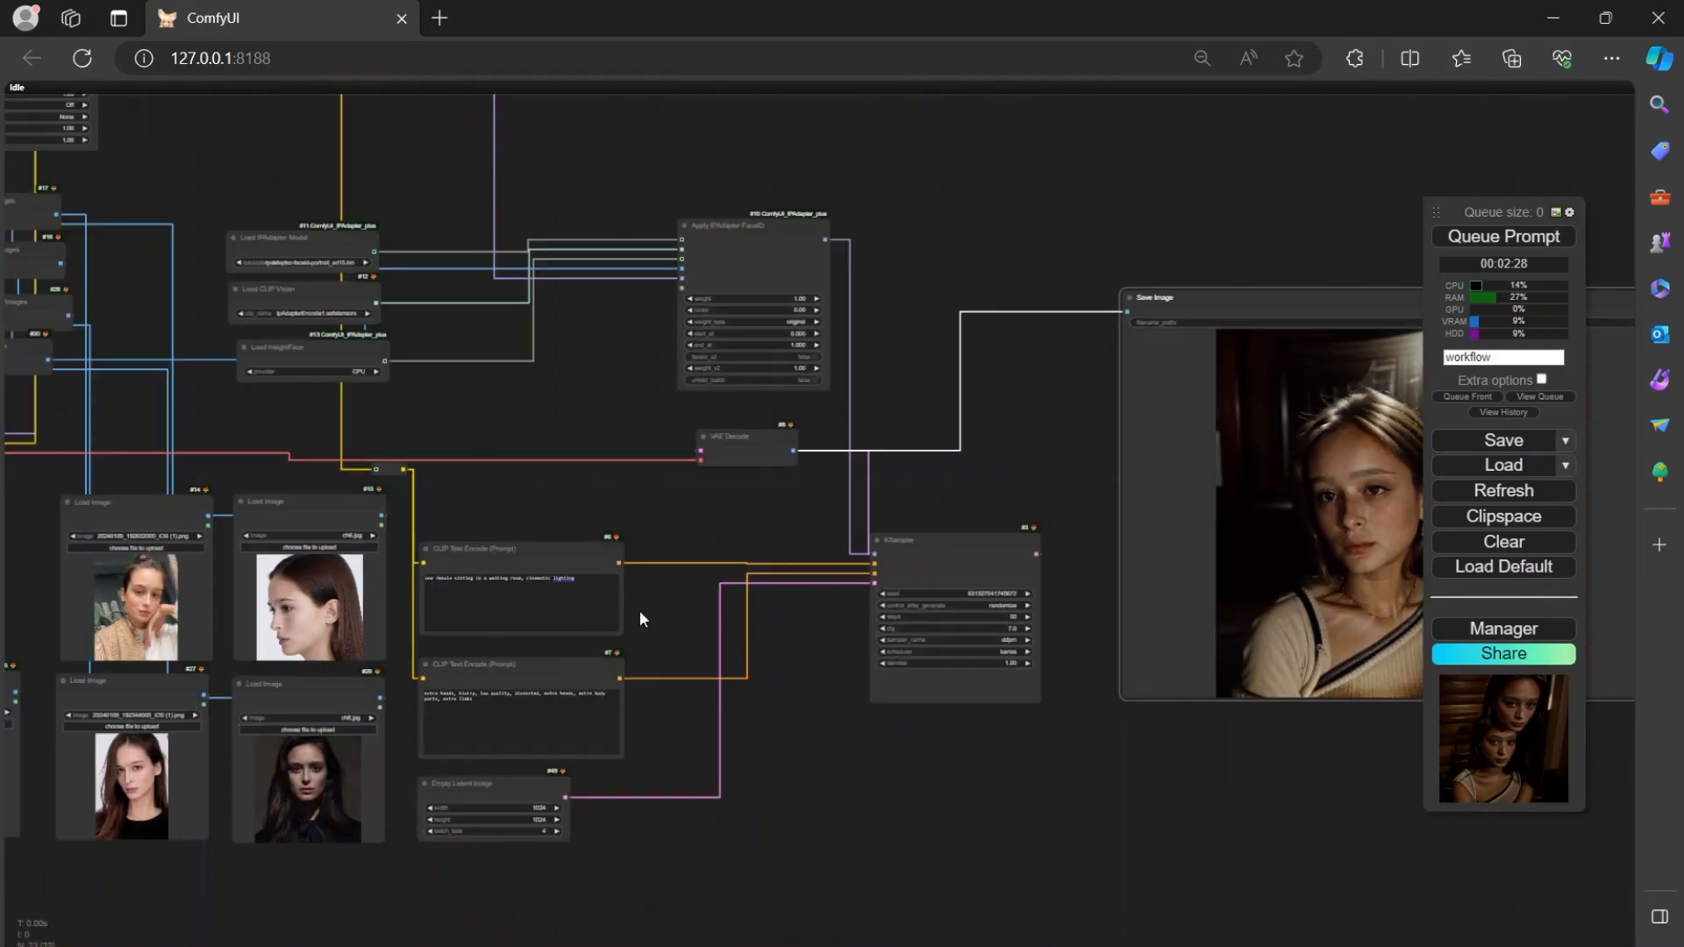
drag(658, 614, 894, 649)
click(800, 612)
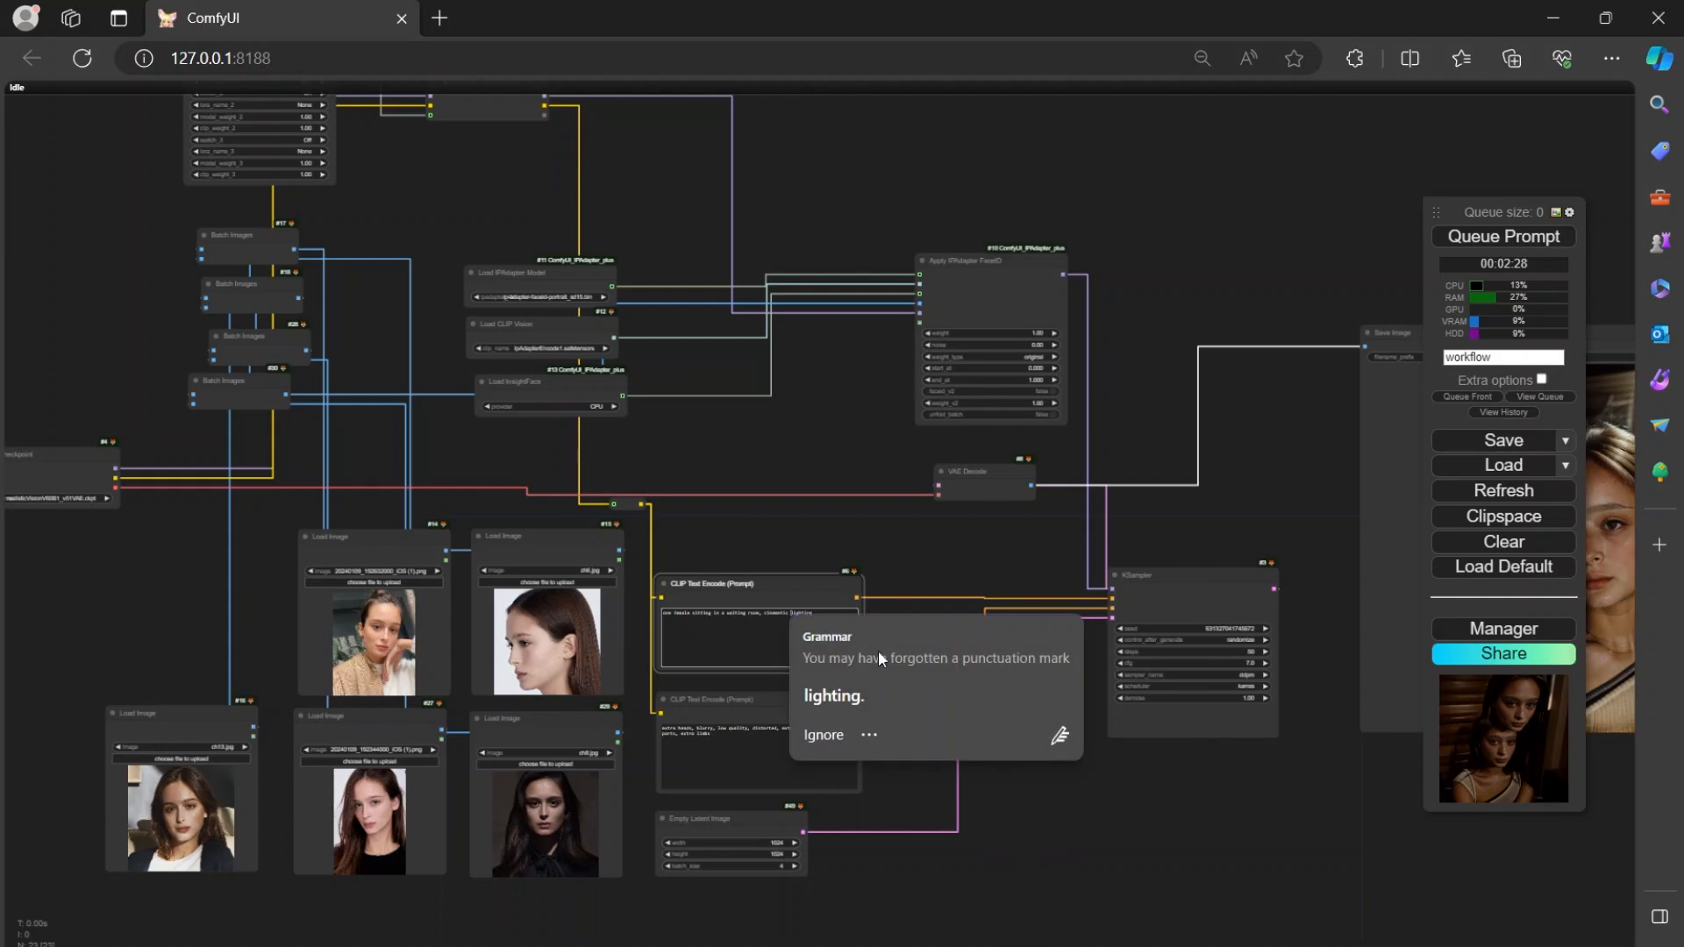
click(735, 652)
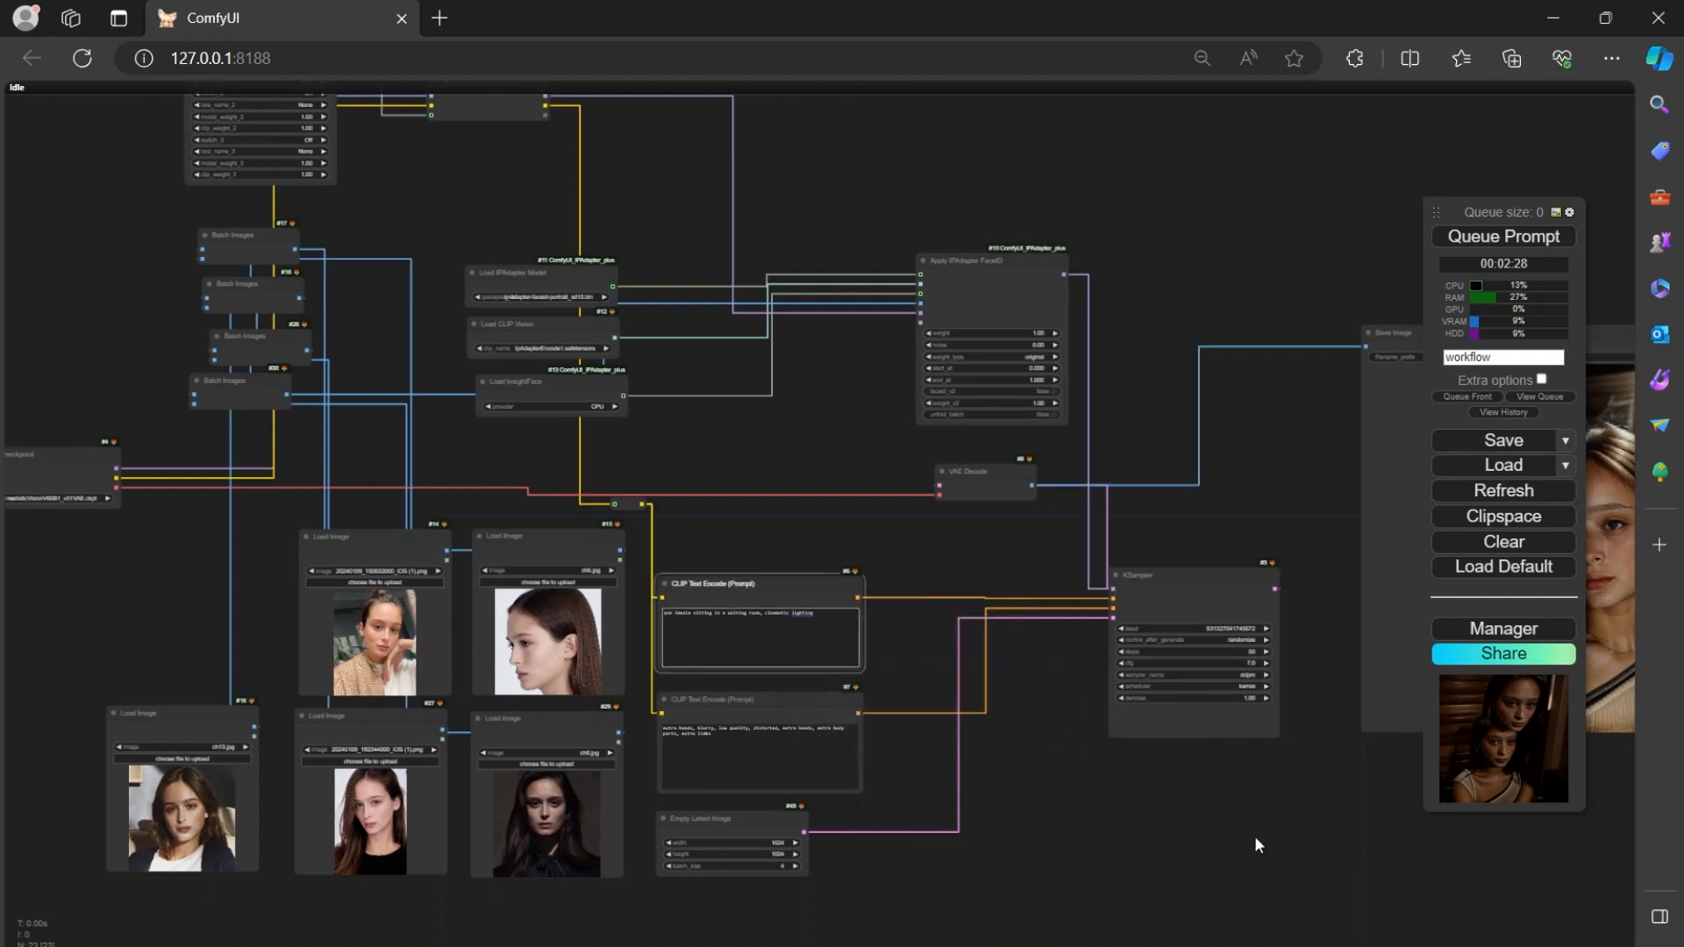
drag(1177, 835, 573, 771)
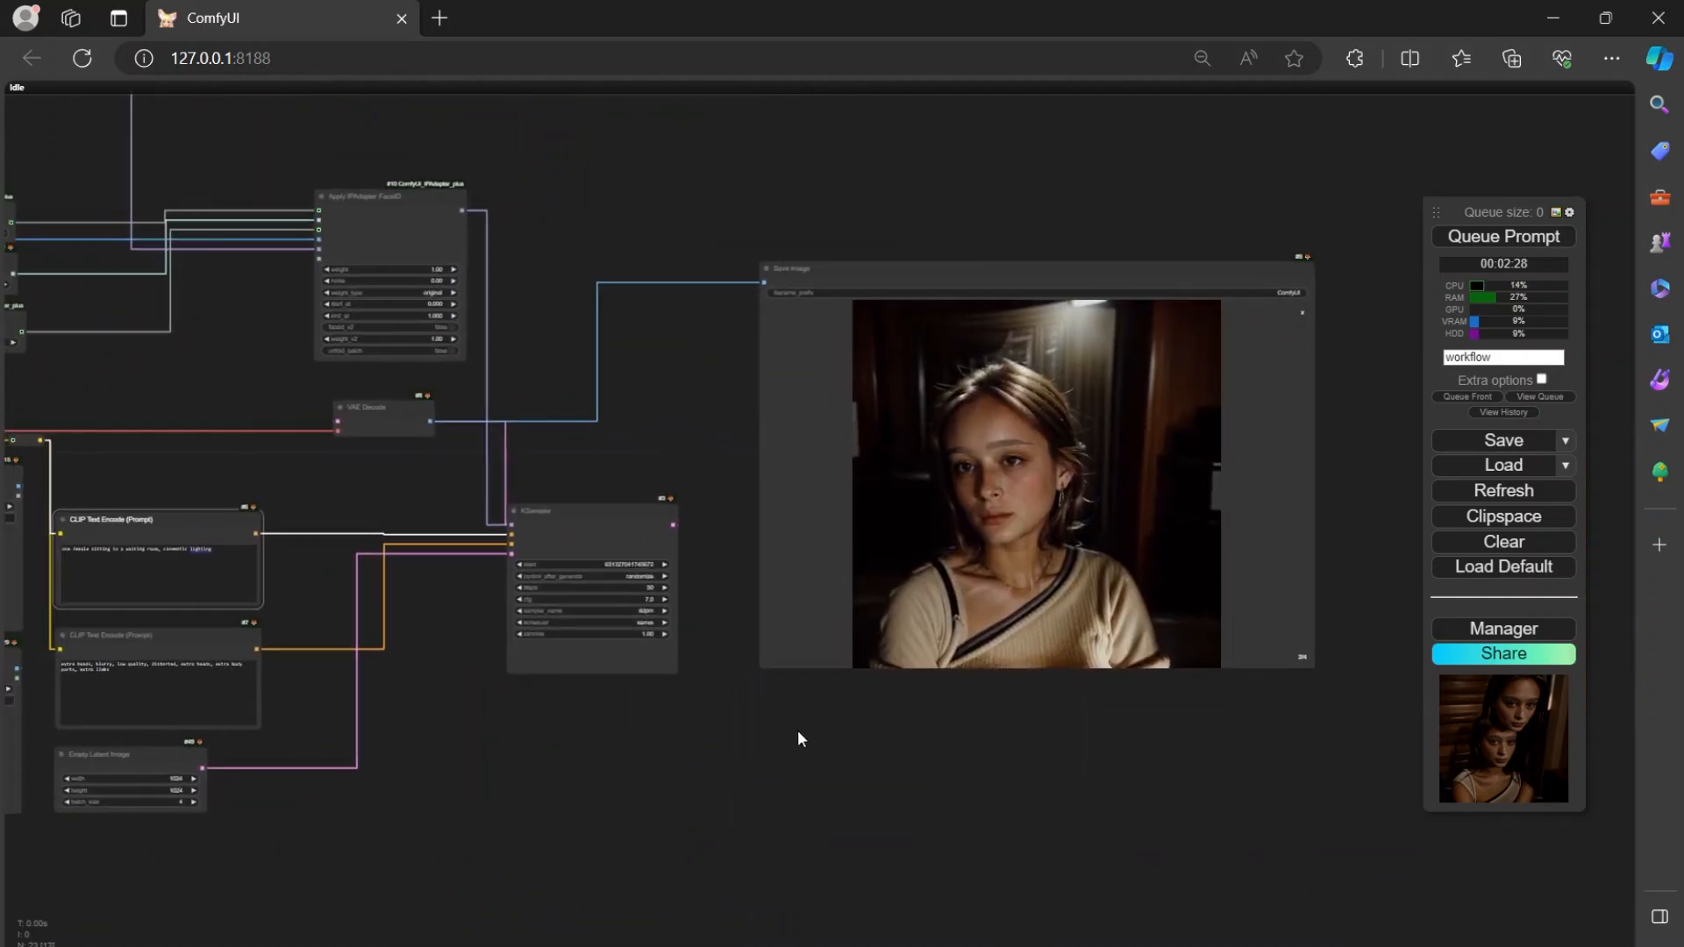
scroll(807, 711, up, 8)
drag(814, 687, 1008, 826)
scroll(789, 622, down, 5)
scroll(771, 675, down, 4)
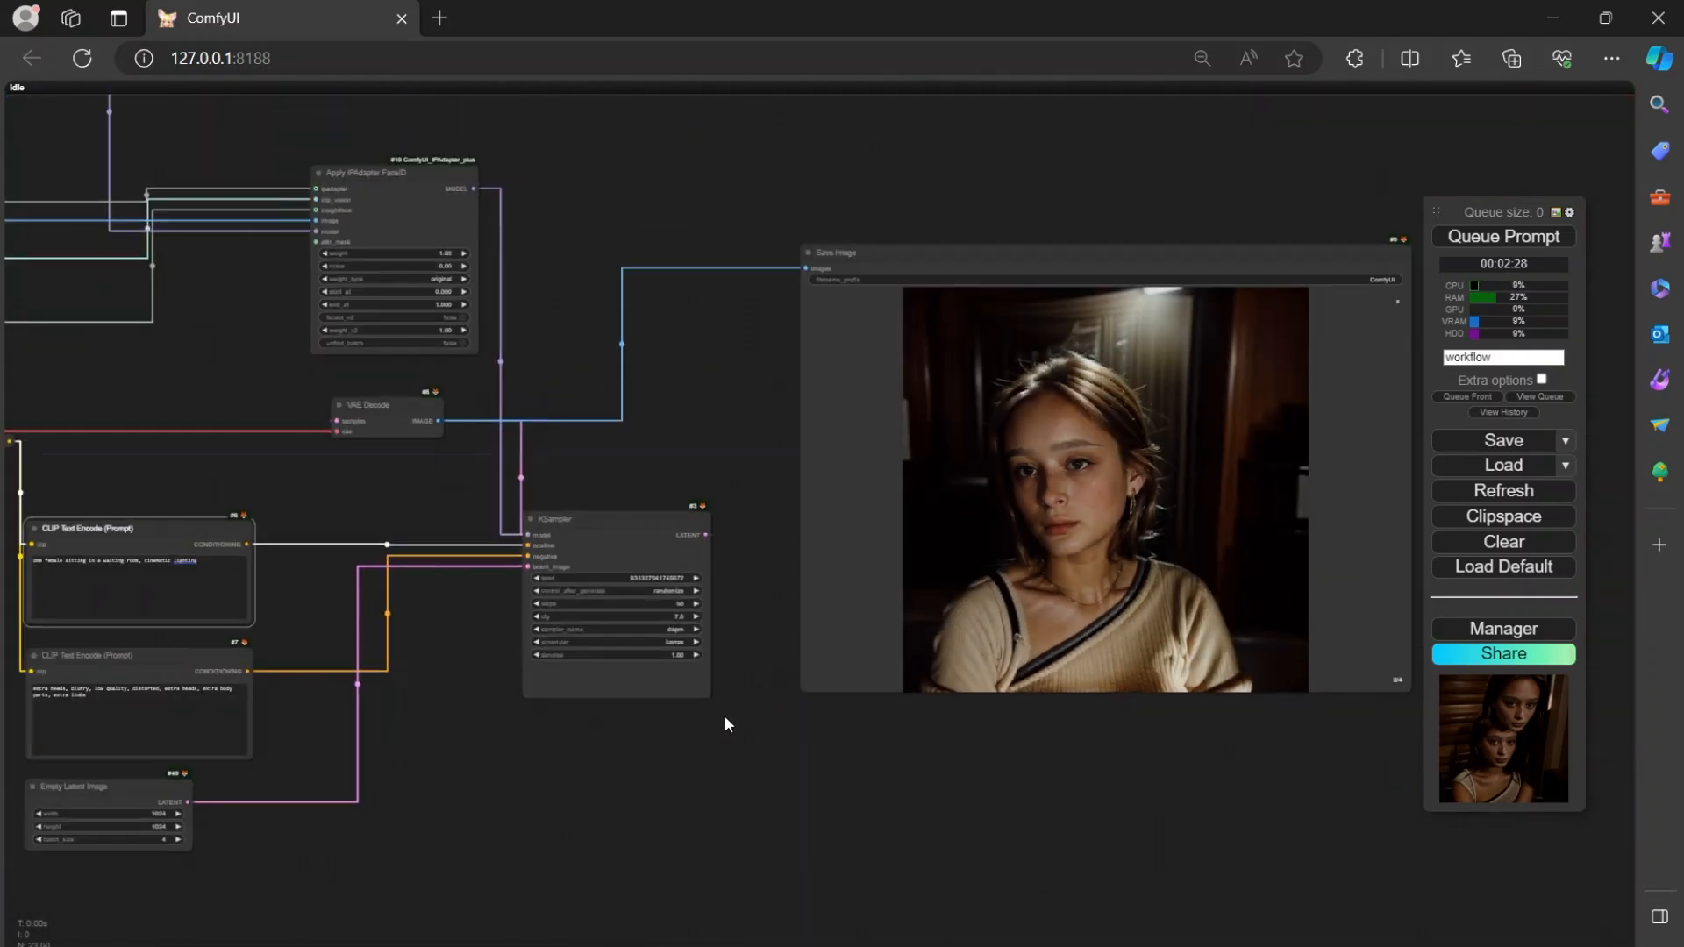
drag(725, 722, 989, 745)
drag(786, 763, 1064, 771)
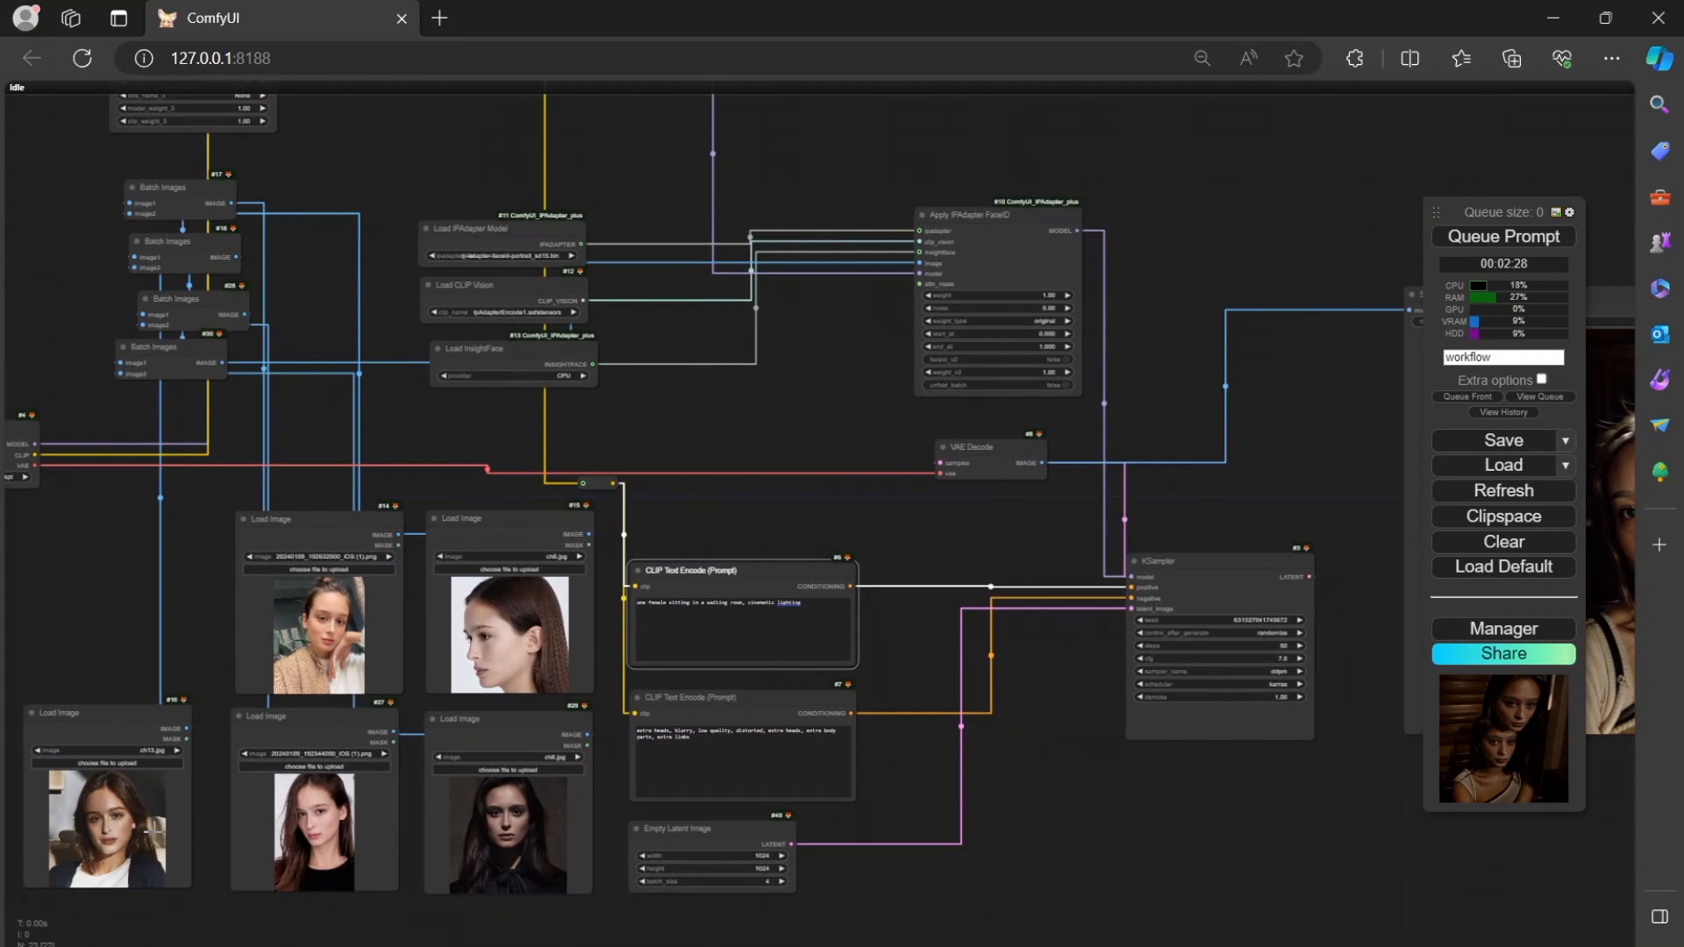
Change the positive prompt to "one female sitting in a field, daylight sunrays, 8K, realistic" and queue the generation.
scroll(1076, 798, down, 2)
scroll(1076, 797, up, 4)
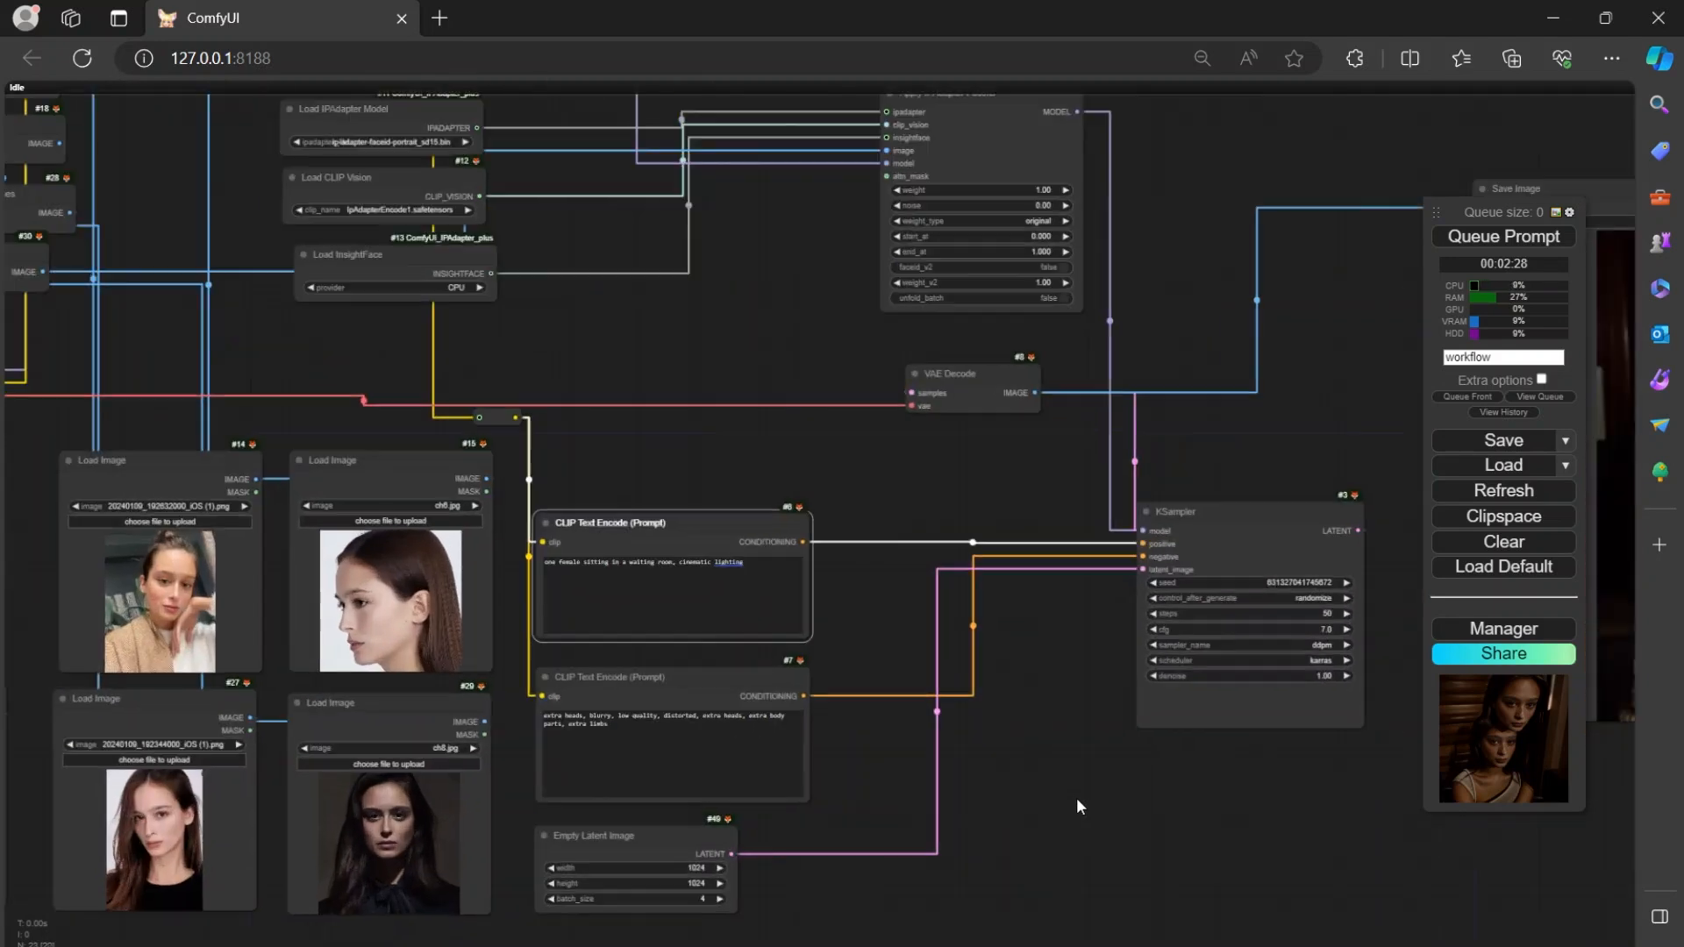
drag(1072, 797, 1191, 798)
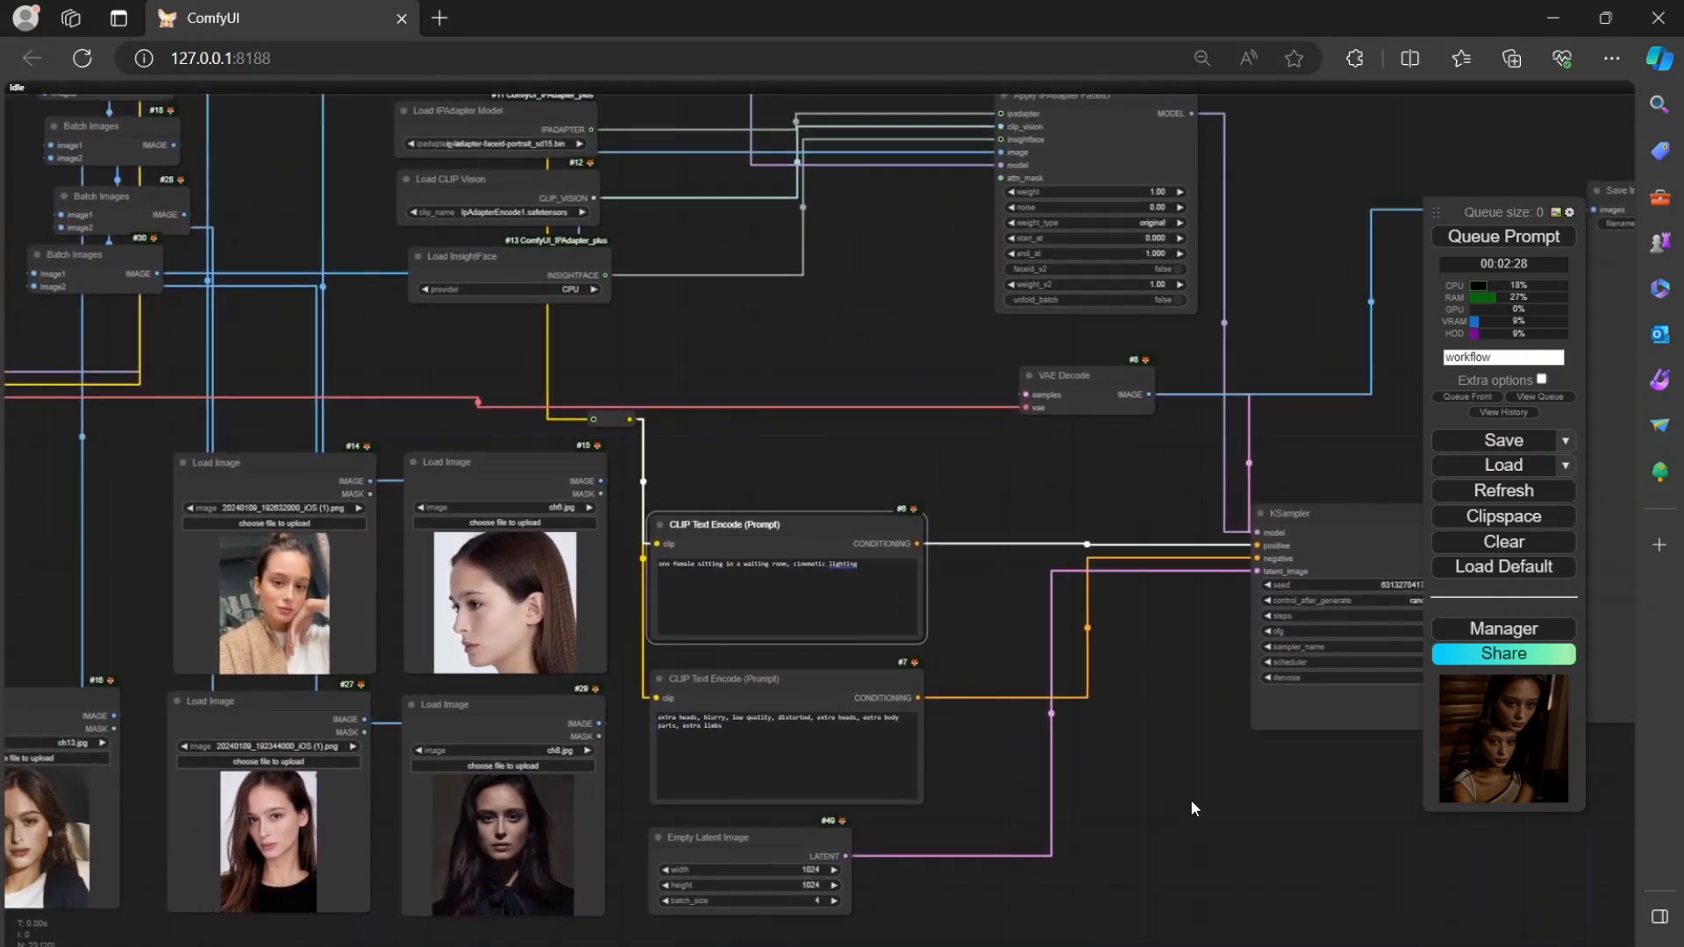
click(883, 585)
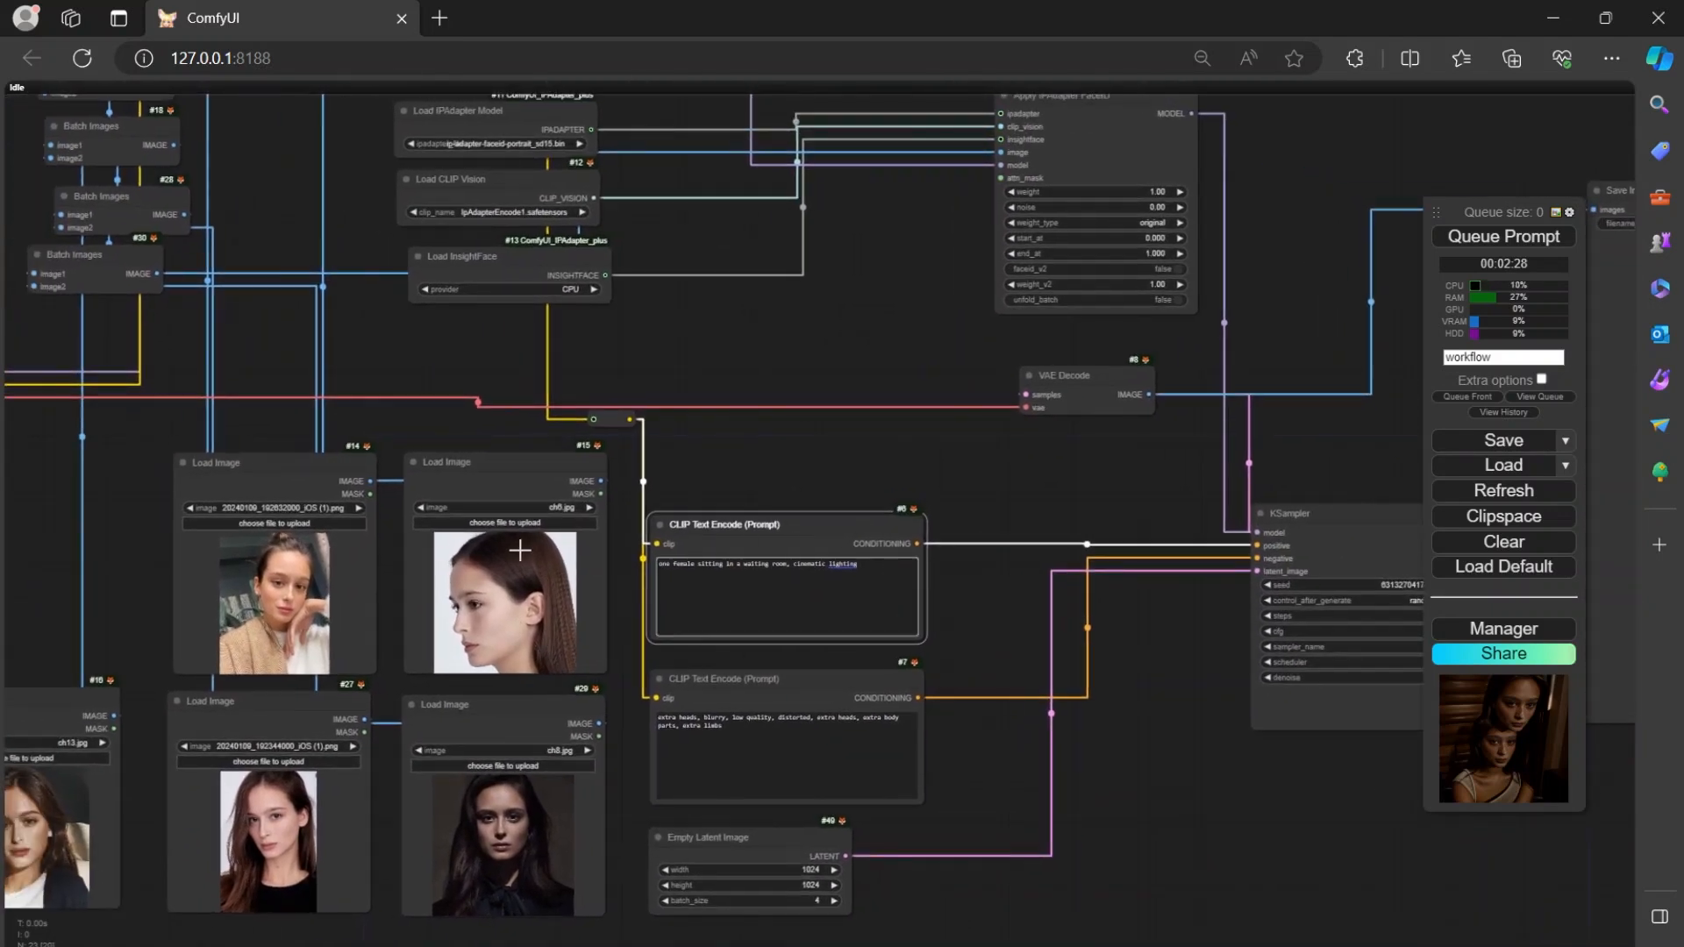
drag(884, 568, 756, 574)
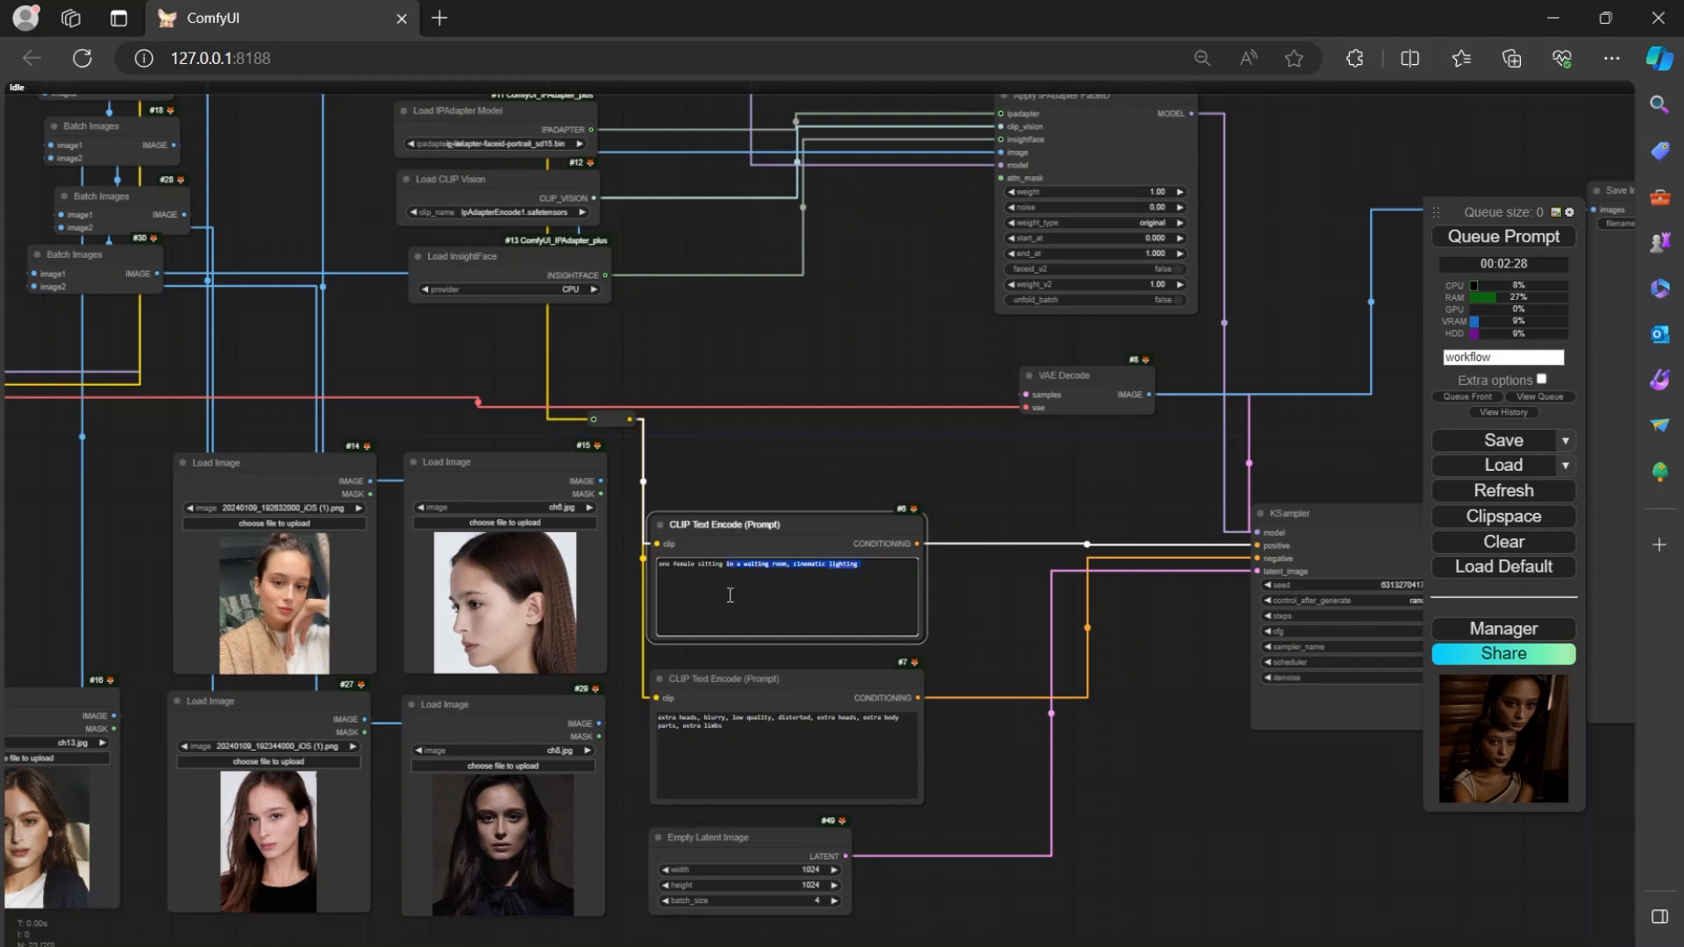
text(e female sitting i)
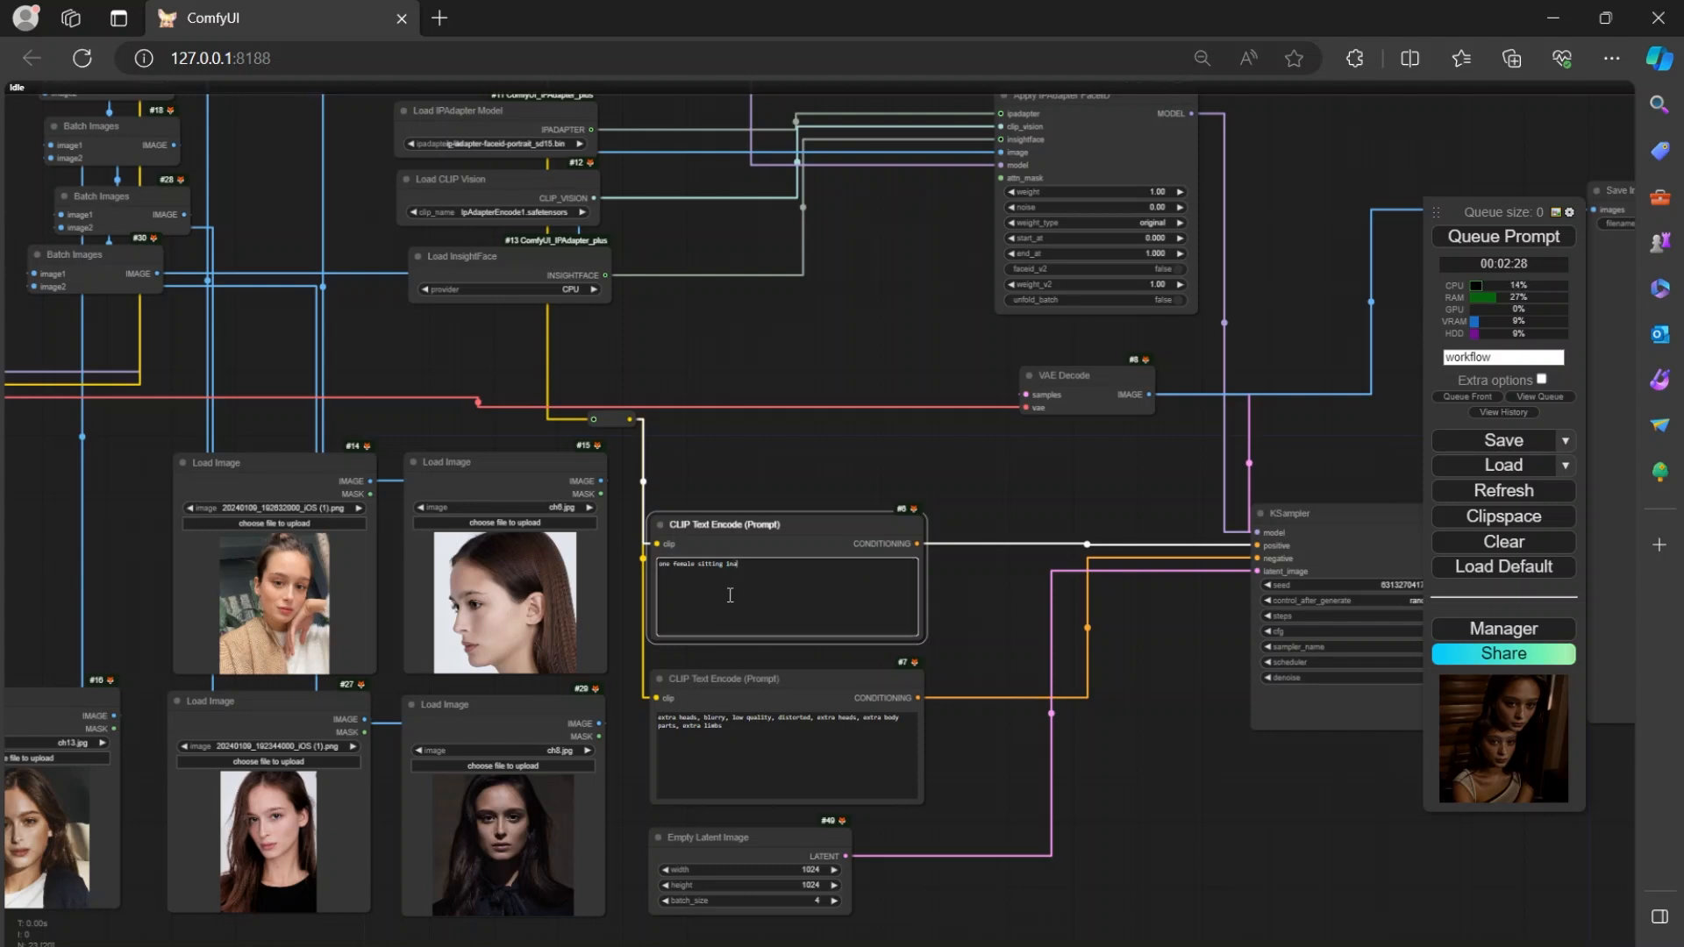
text(n a f)
click(1520, 239)
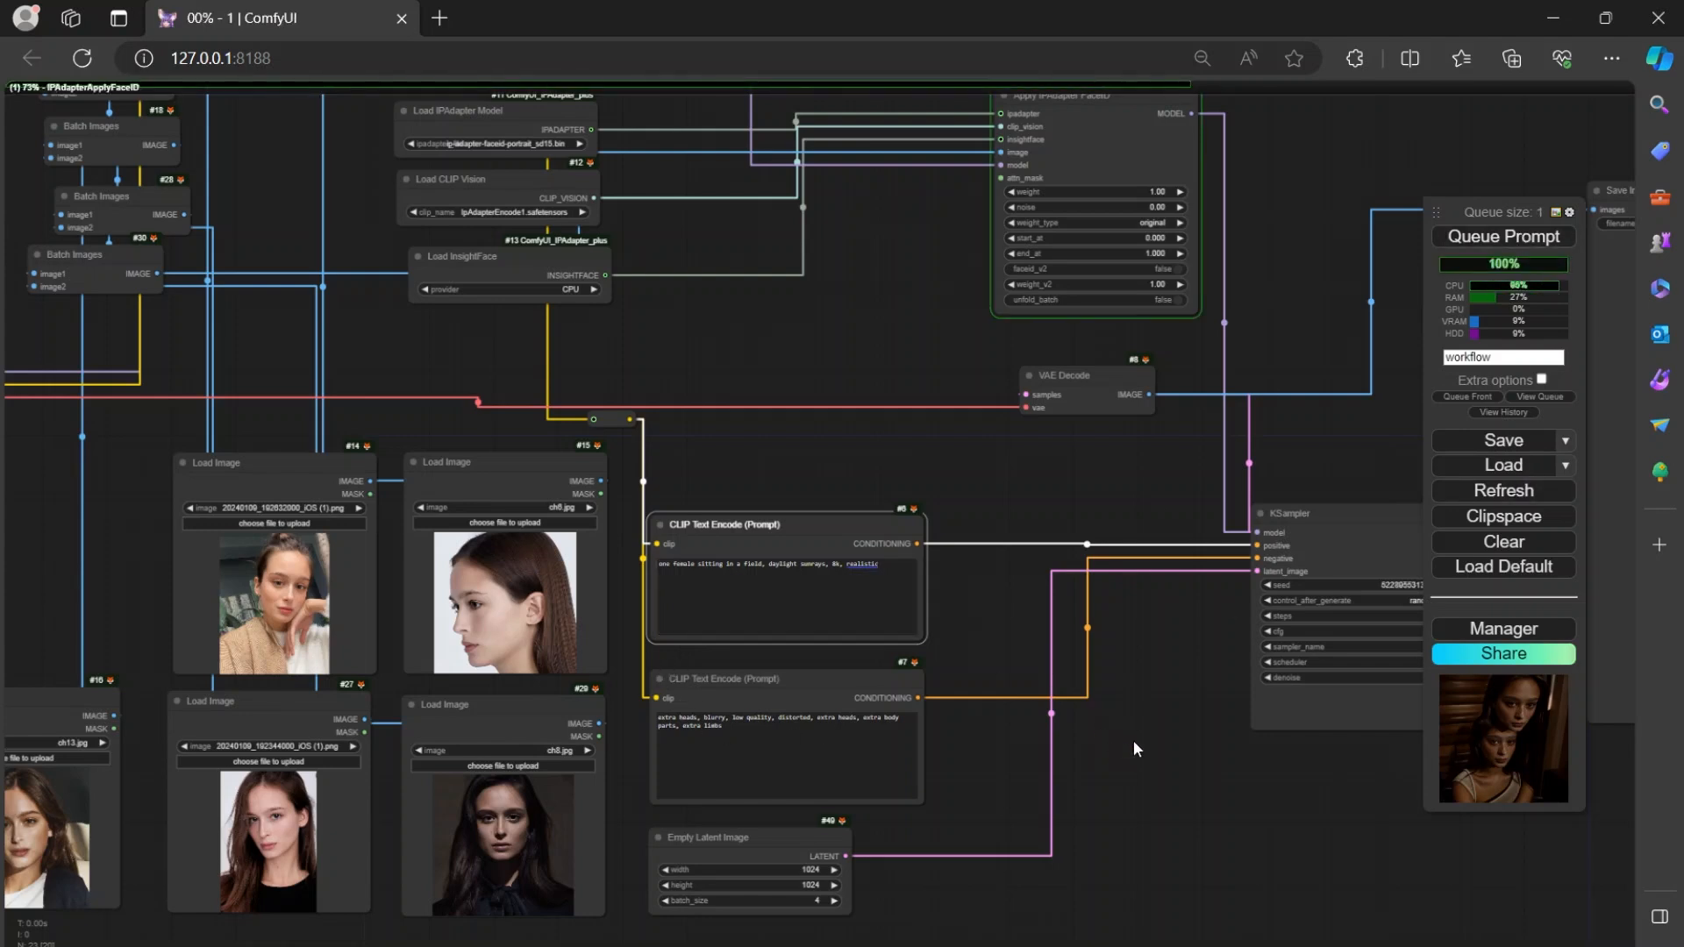
Nudge the Load Checkpoint node up and left, and move the CR LoRA Stack node left and down, clear of the Batch Images nodes.
scroll(1304, 764, down, 3)
drag(1034, 503, 962, 510)
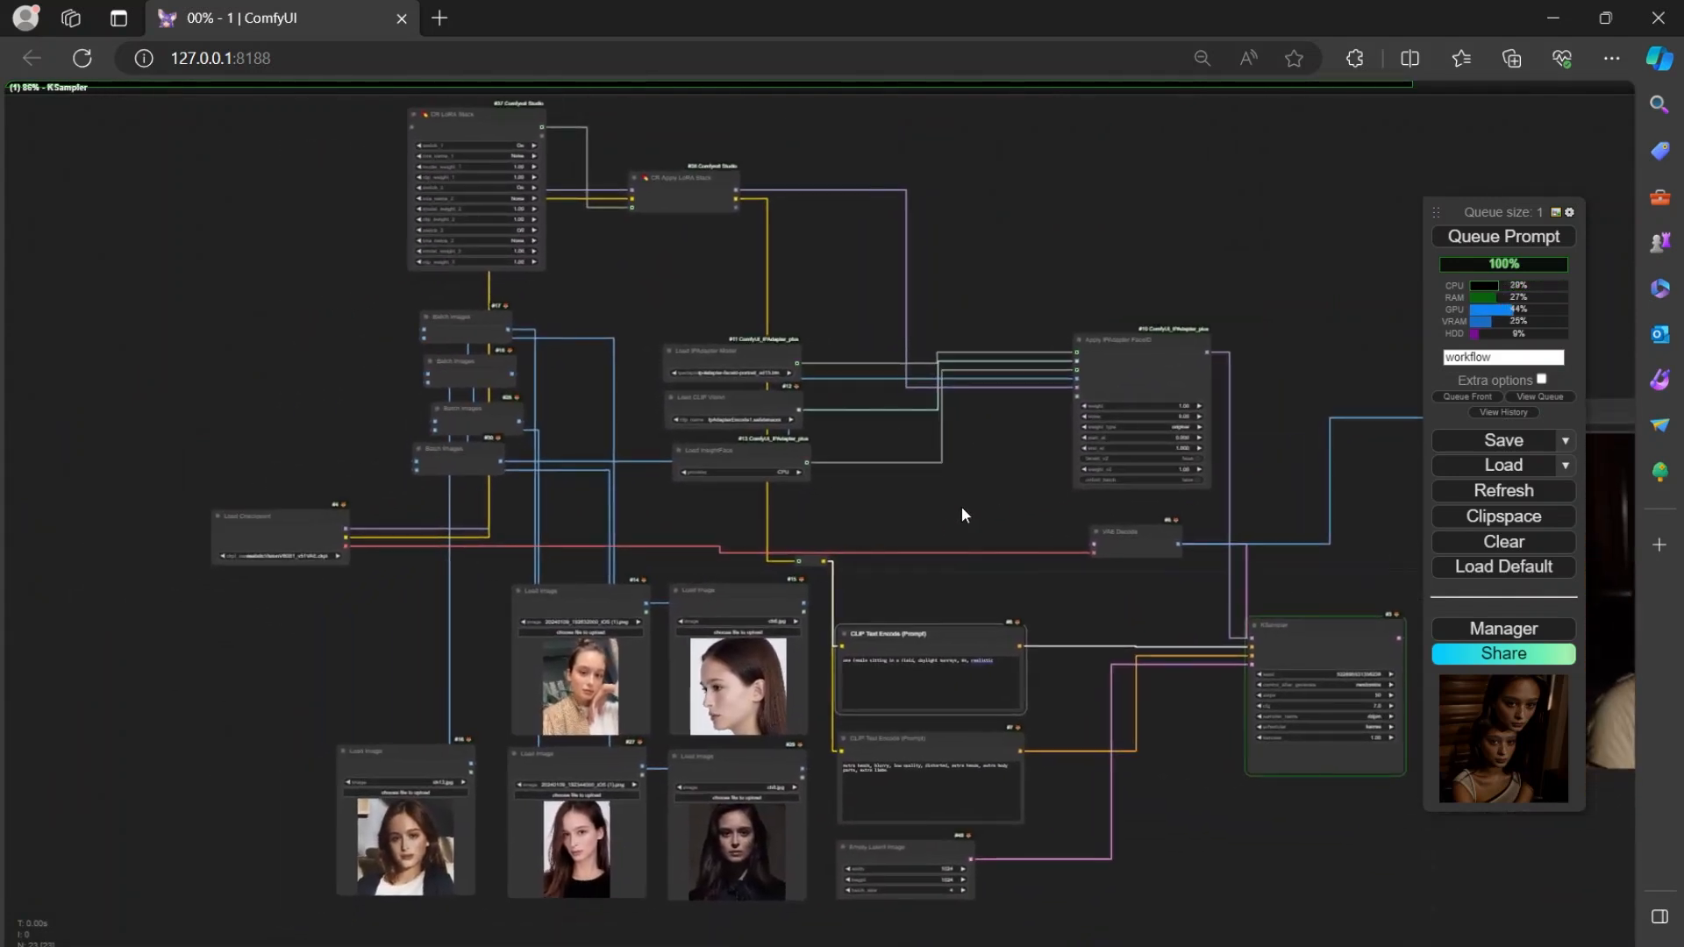
mouse_move(311, 530)
mouse_down()
mouse_move(244, 444)
mouse_move(303, 515)
mouse_up()
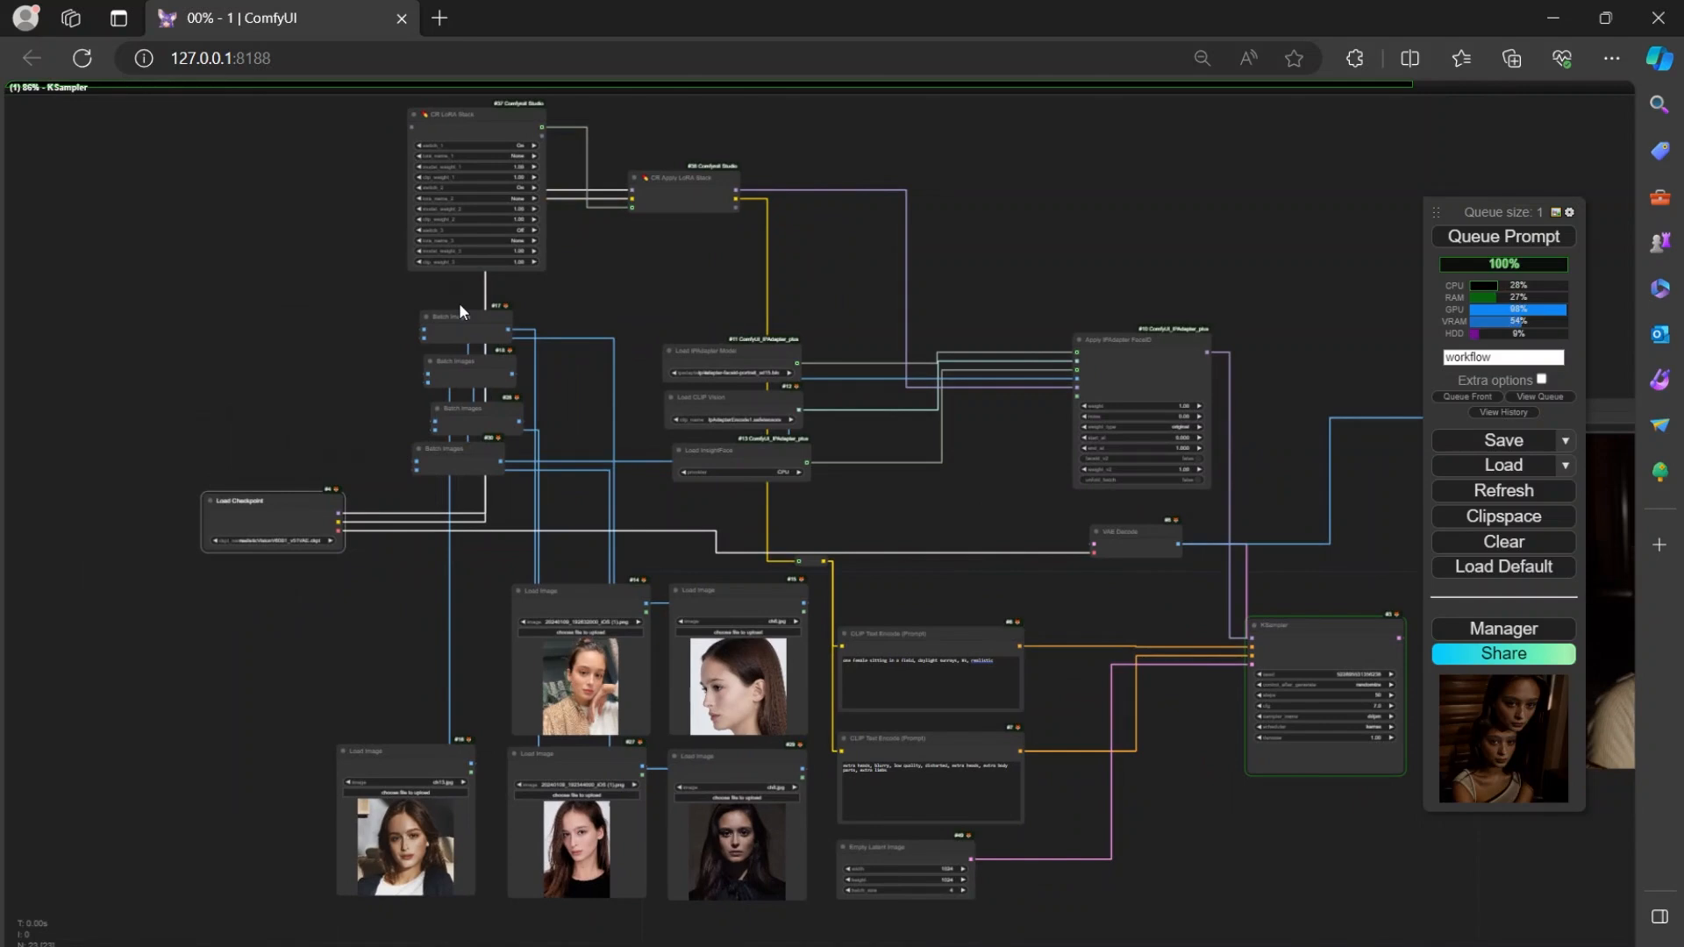
drag(635, 290, 648, 340)
drag(504, 173, 323, 309)
drag(631, 330, 562, 277)
drag(898, 485, 387, 395)
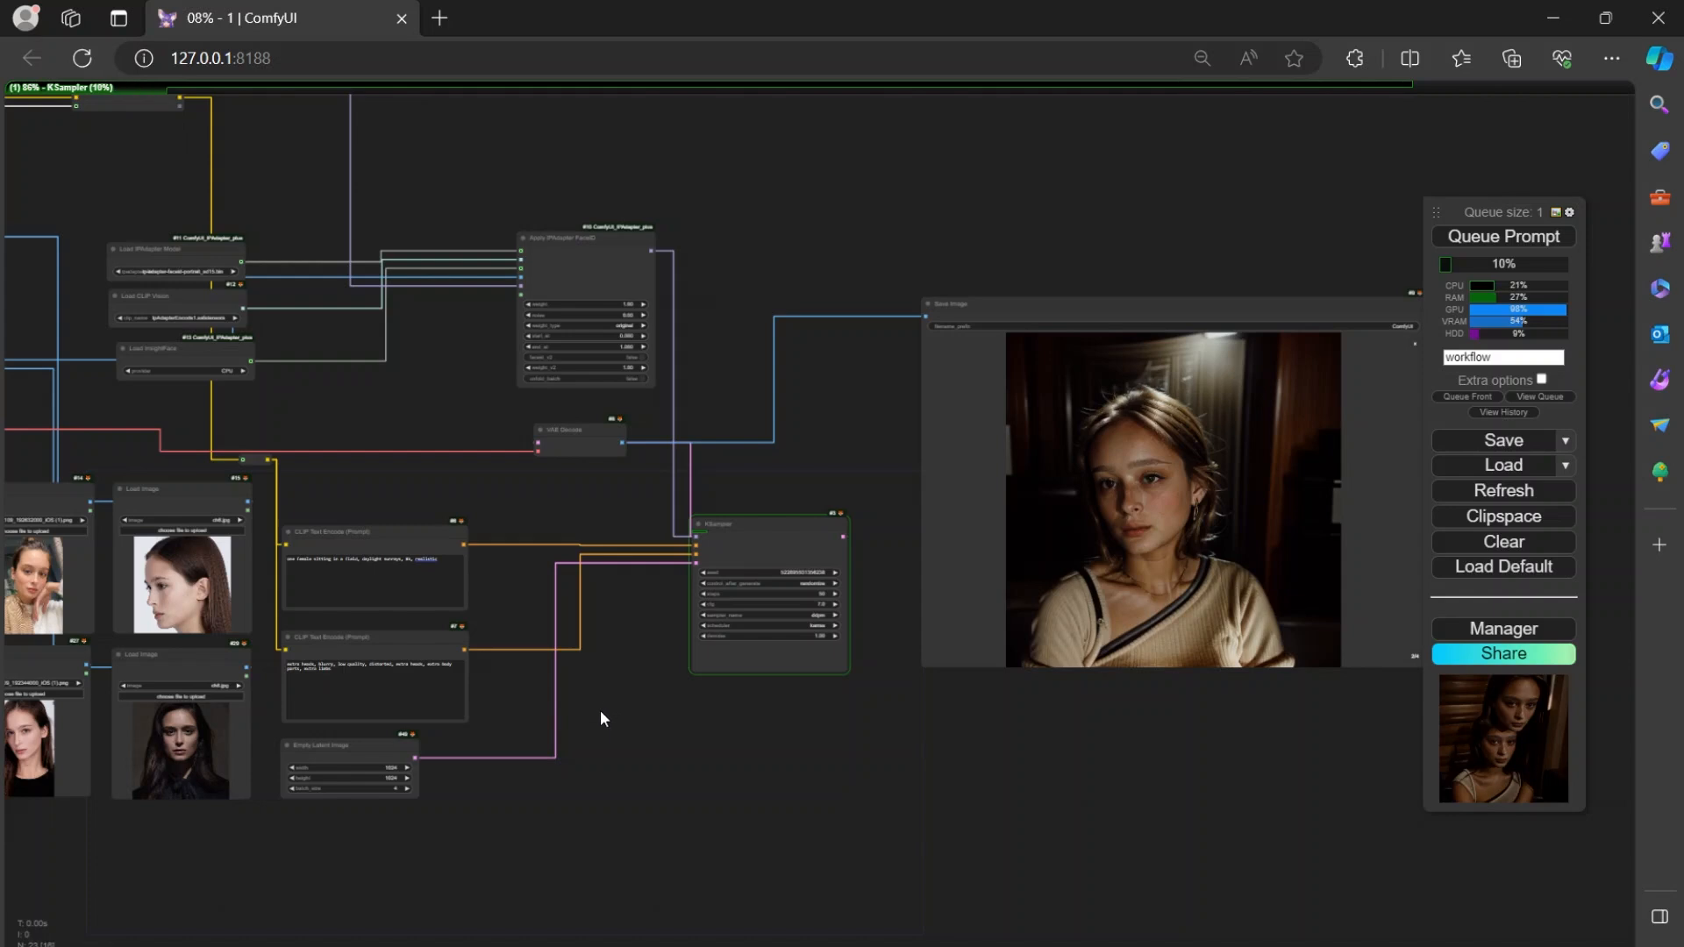
drag(1186, 789, 1075, 808)
drag(601, 761, 928, 726)
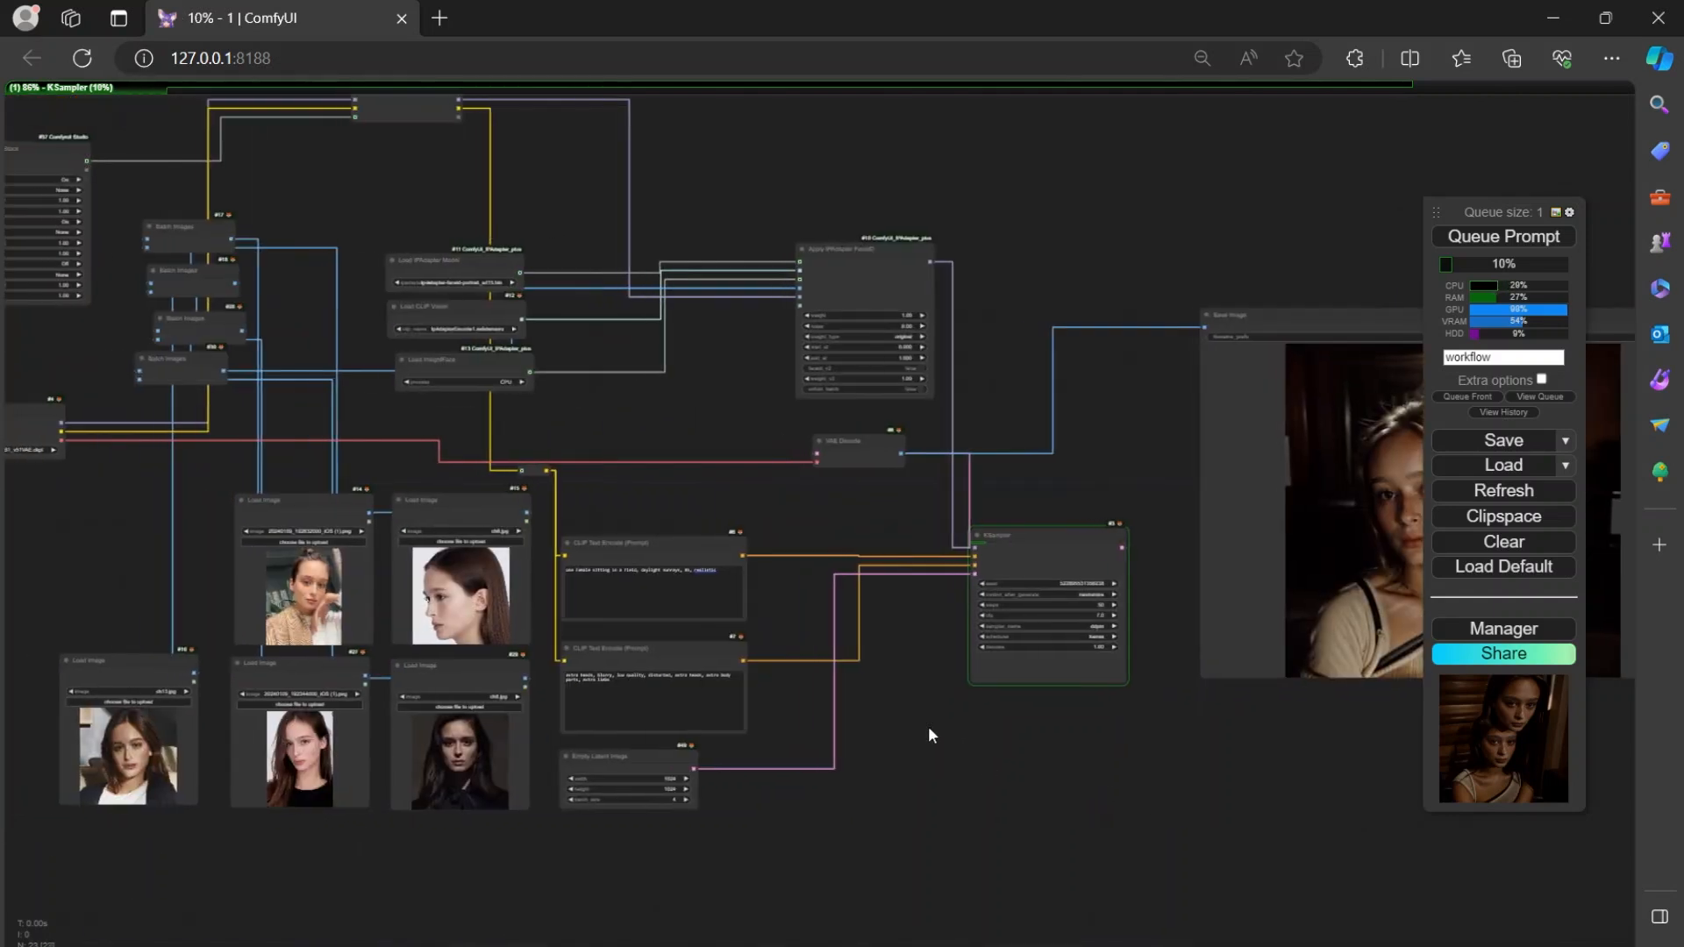
Review the positive and negative prompts, the Empty Latent Image size and batch settings, and the KSampler settings.
scroll(745, 718, up, 9)
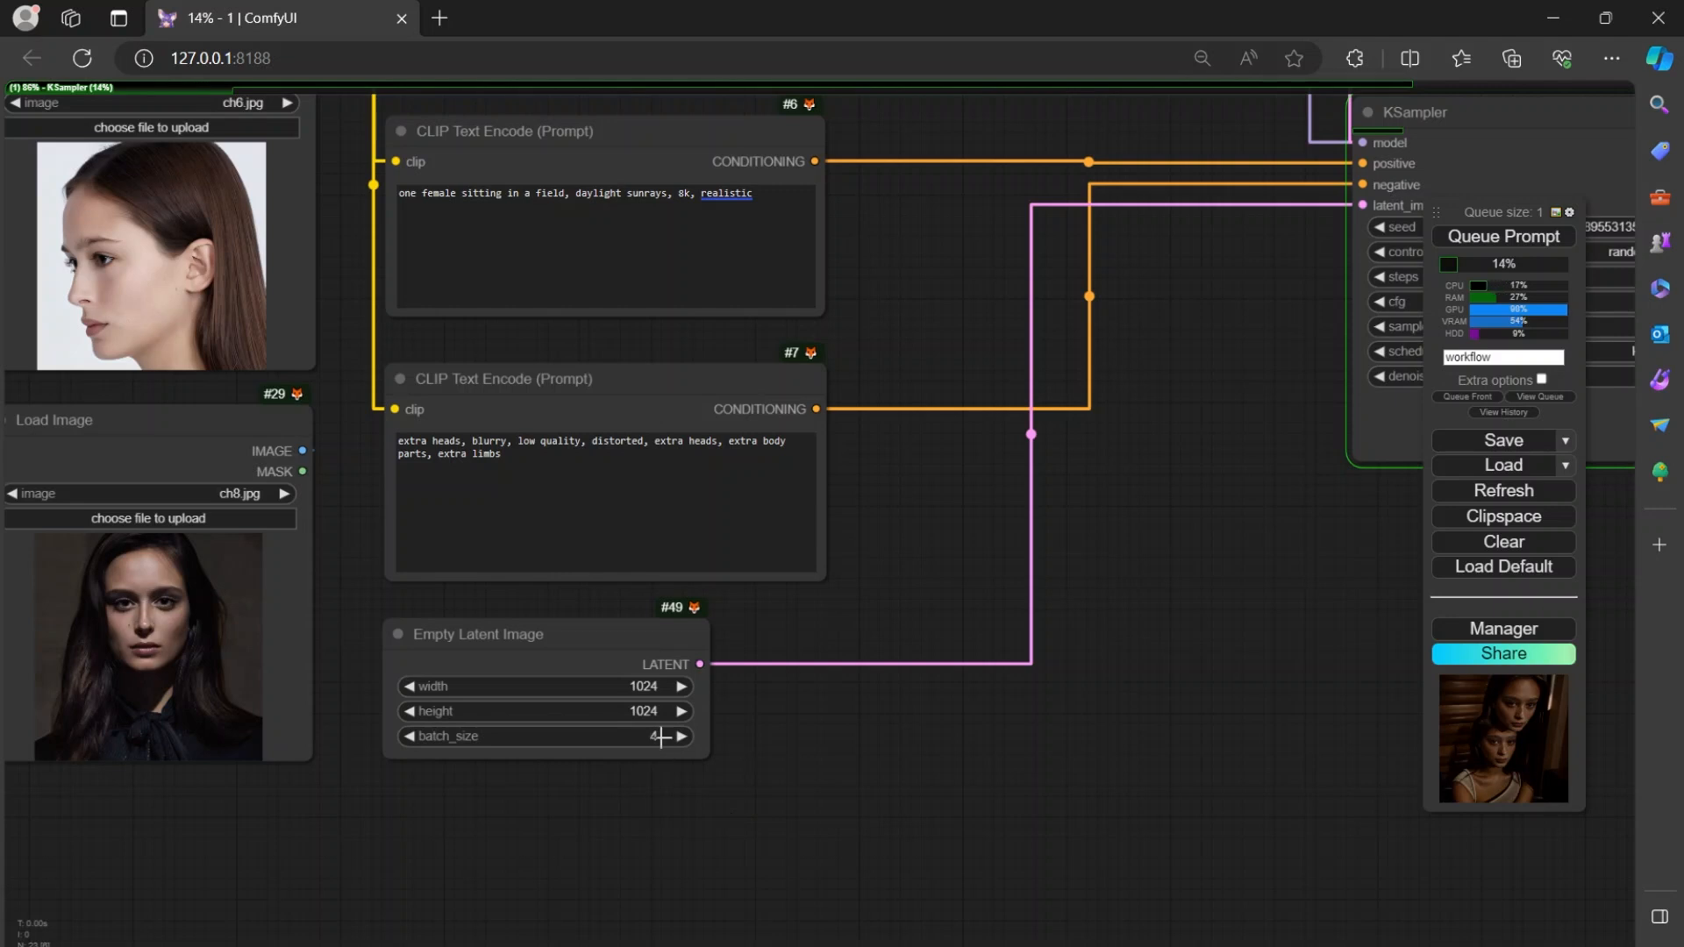
drag(901, 562, 919, 712)
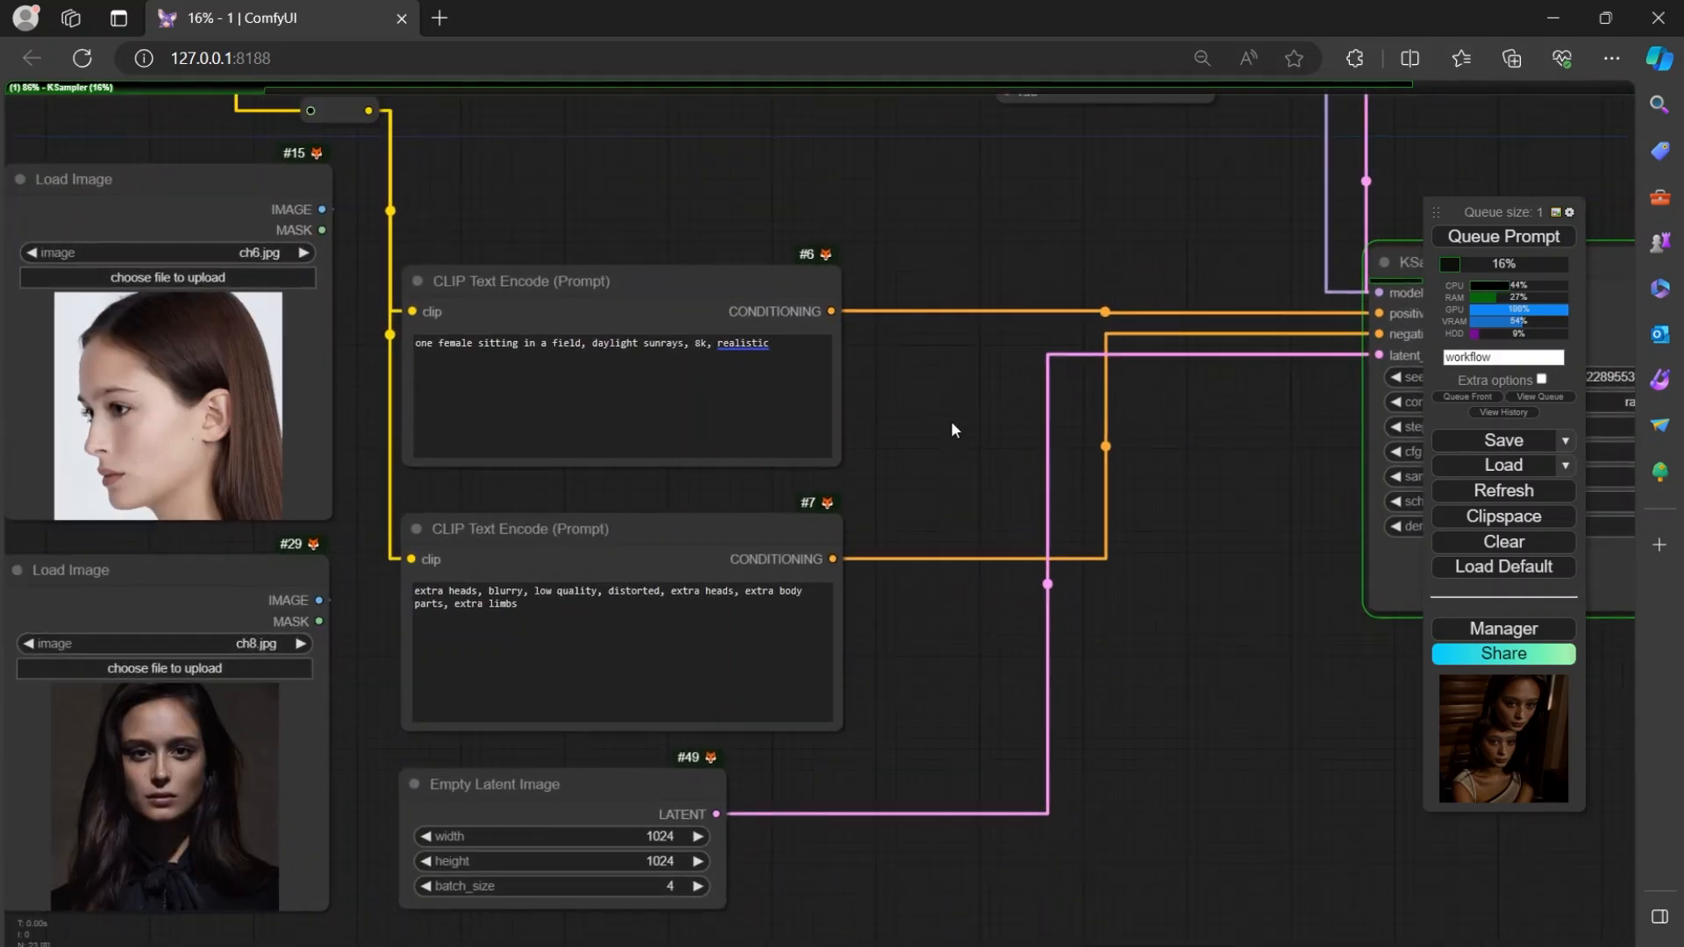
drag(900, 411, 918, 601)
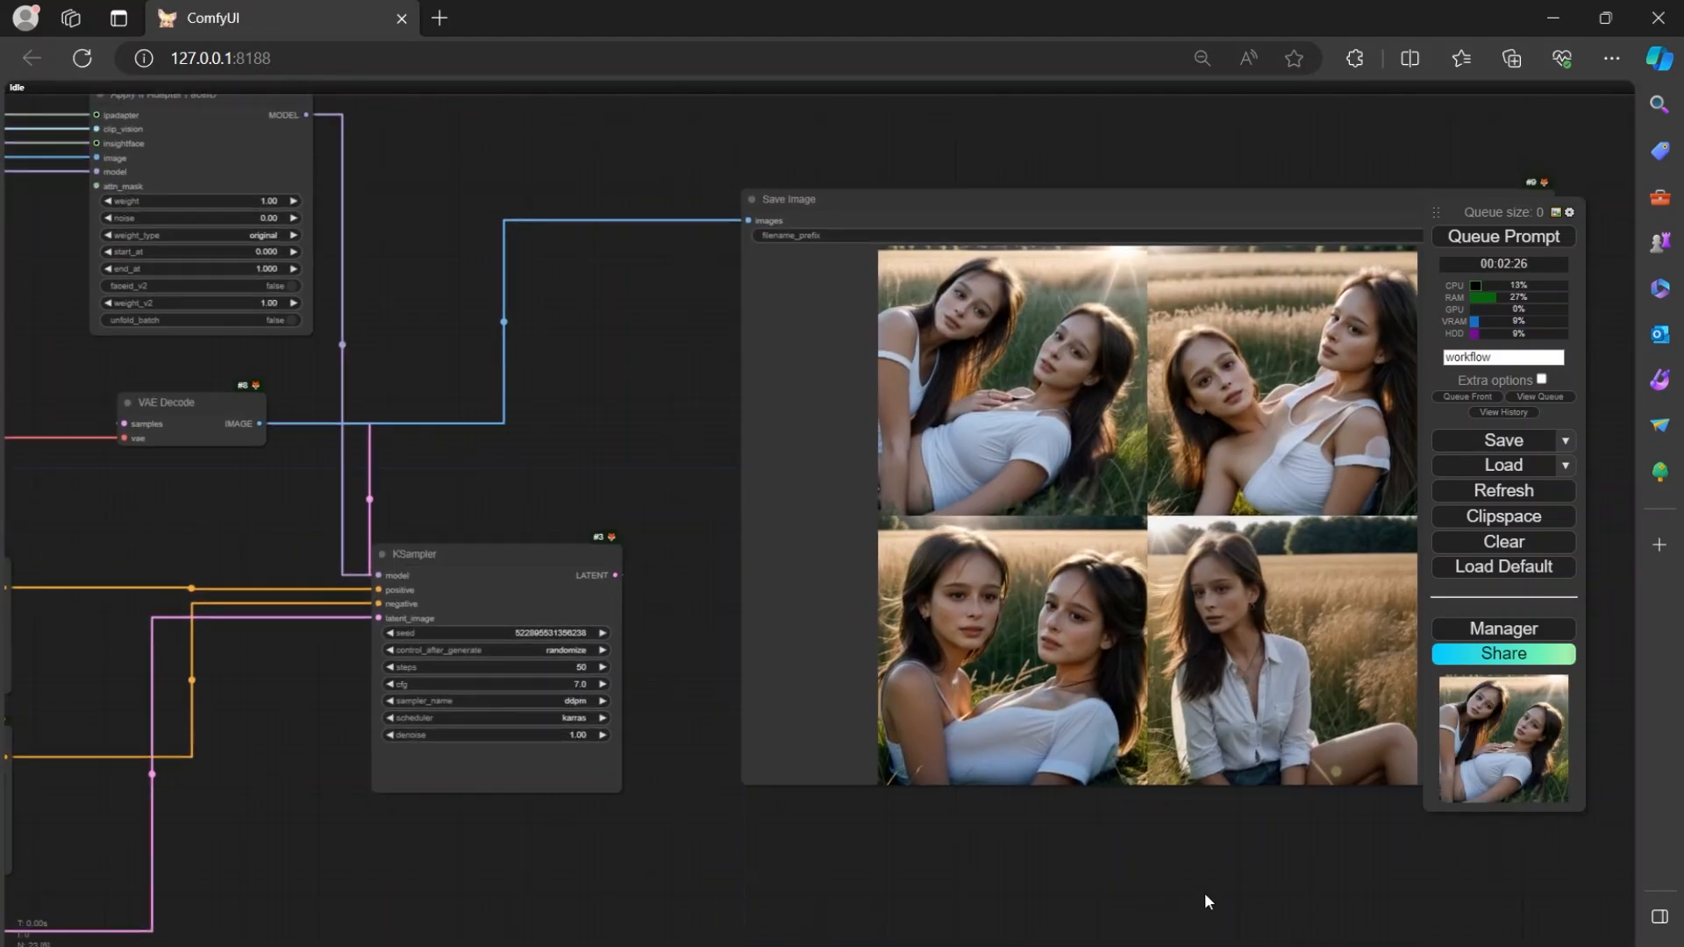
drag(1204, 892, 1058, 867)
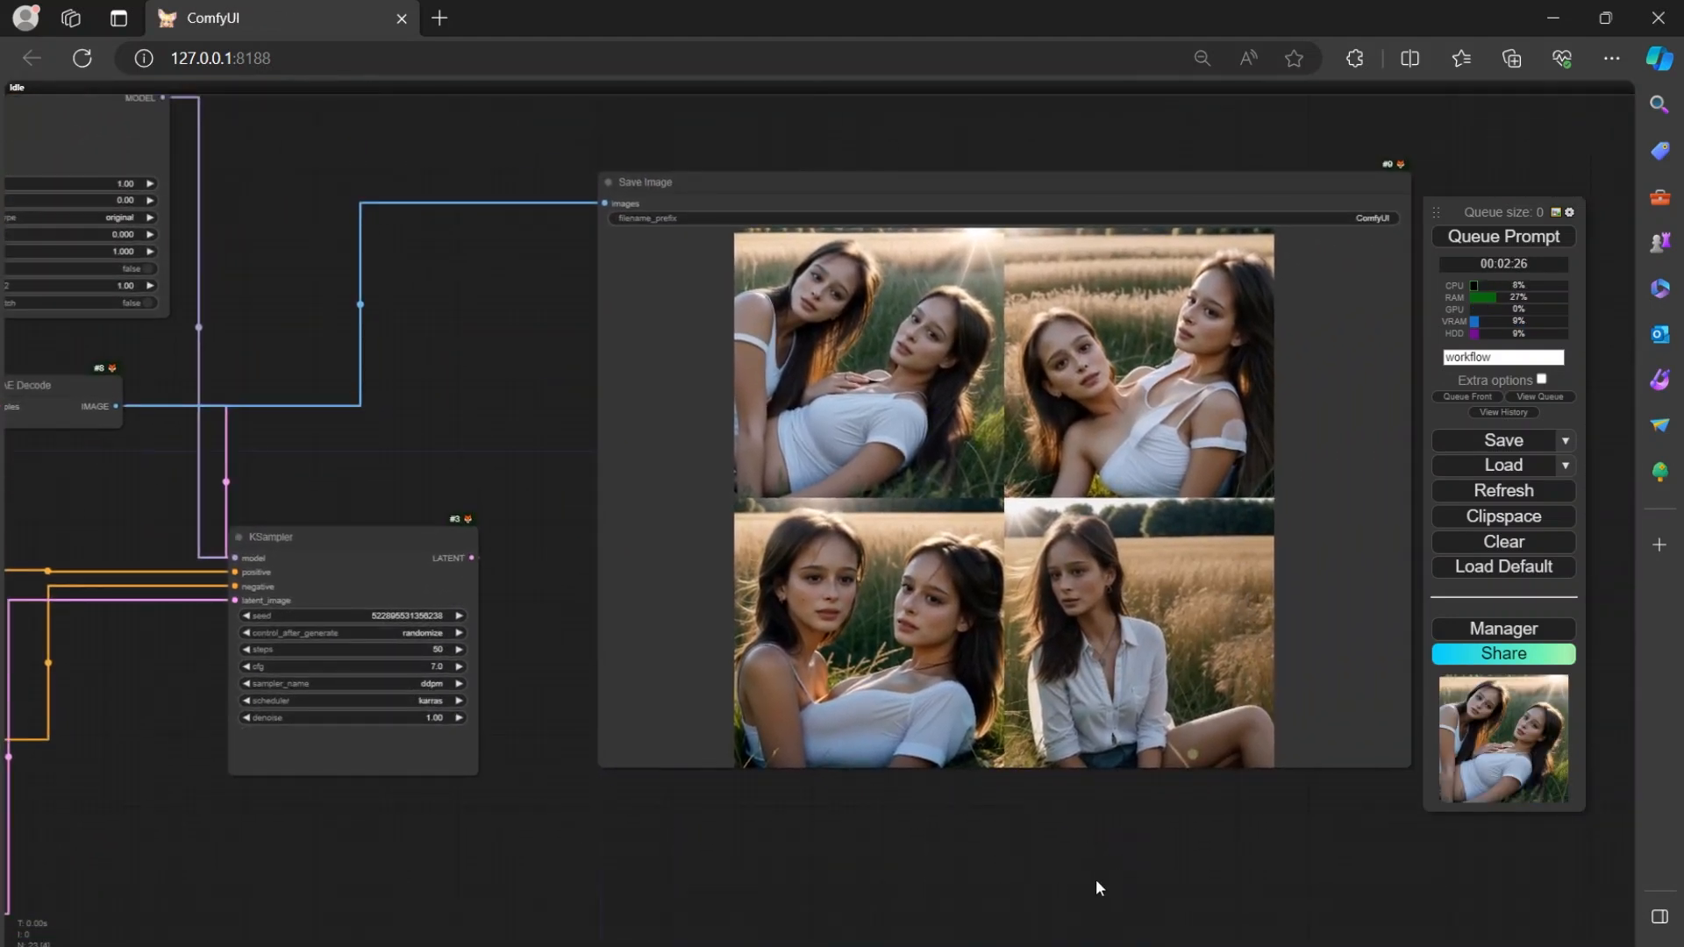
Examine the generated field images in the Save Image node one at a time, ending with a close look at the fourth.
scroll(1008, 561, up, 6)
drag(369, 439, 293, 455)
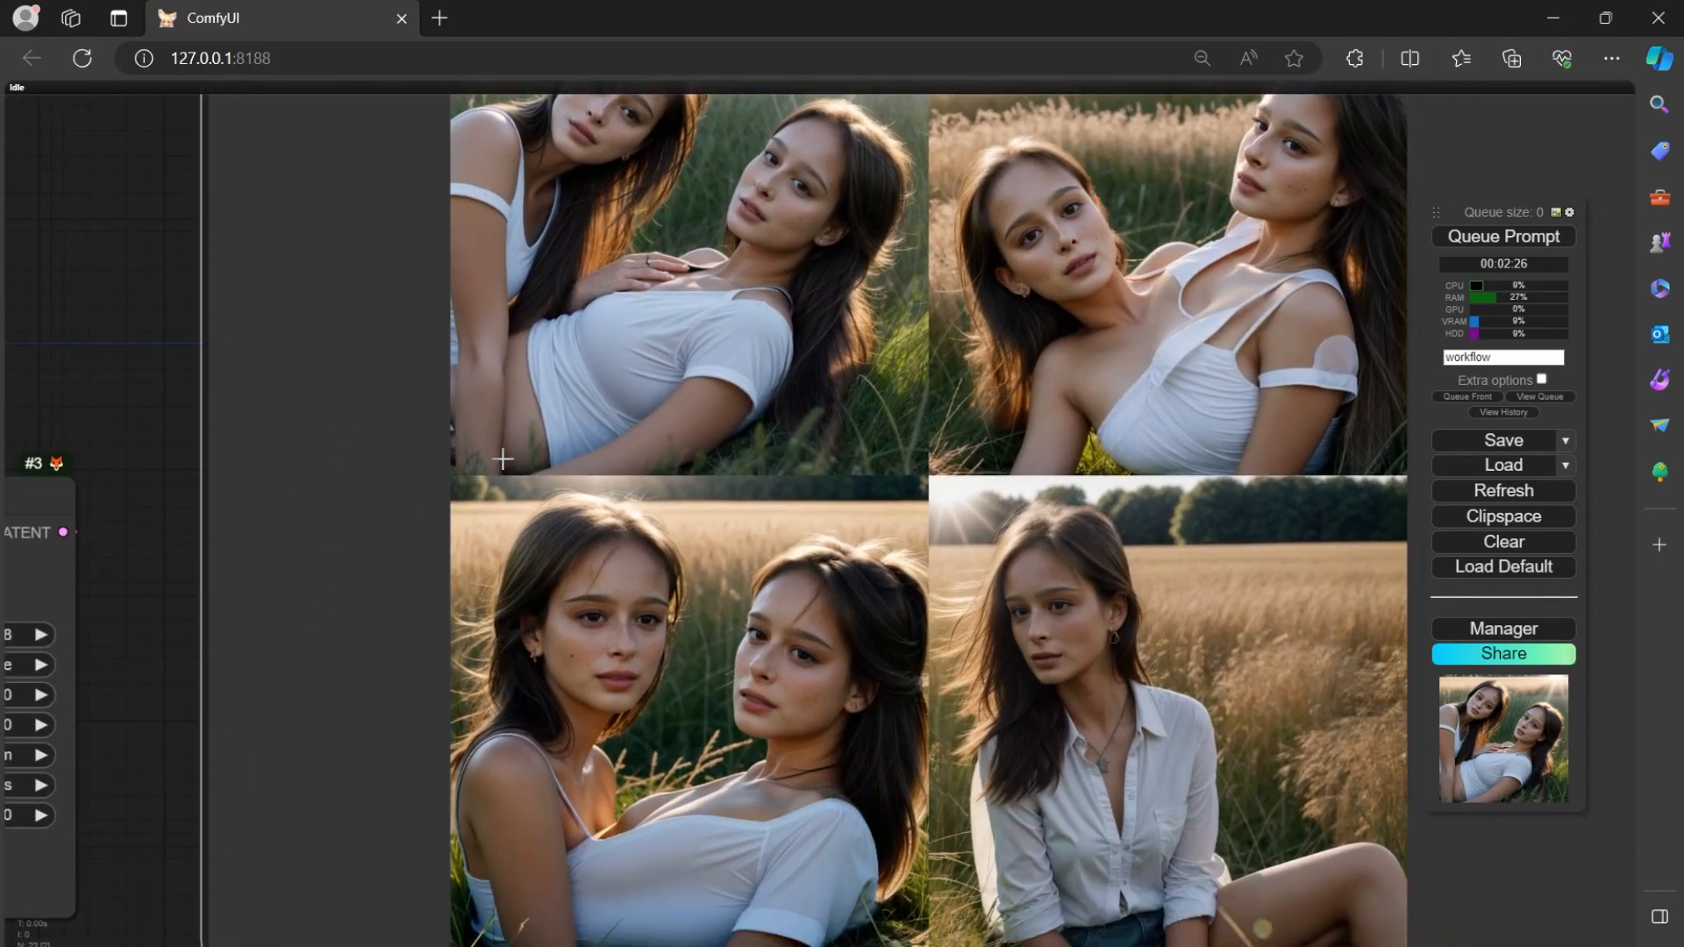
click(801, 365)
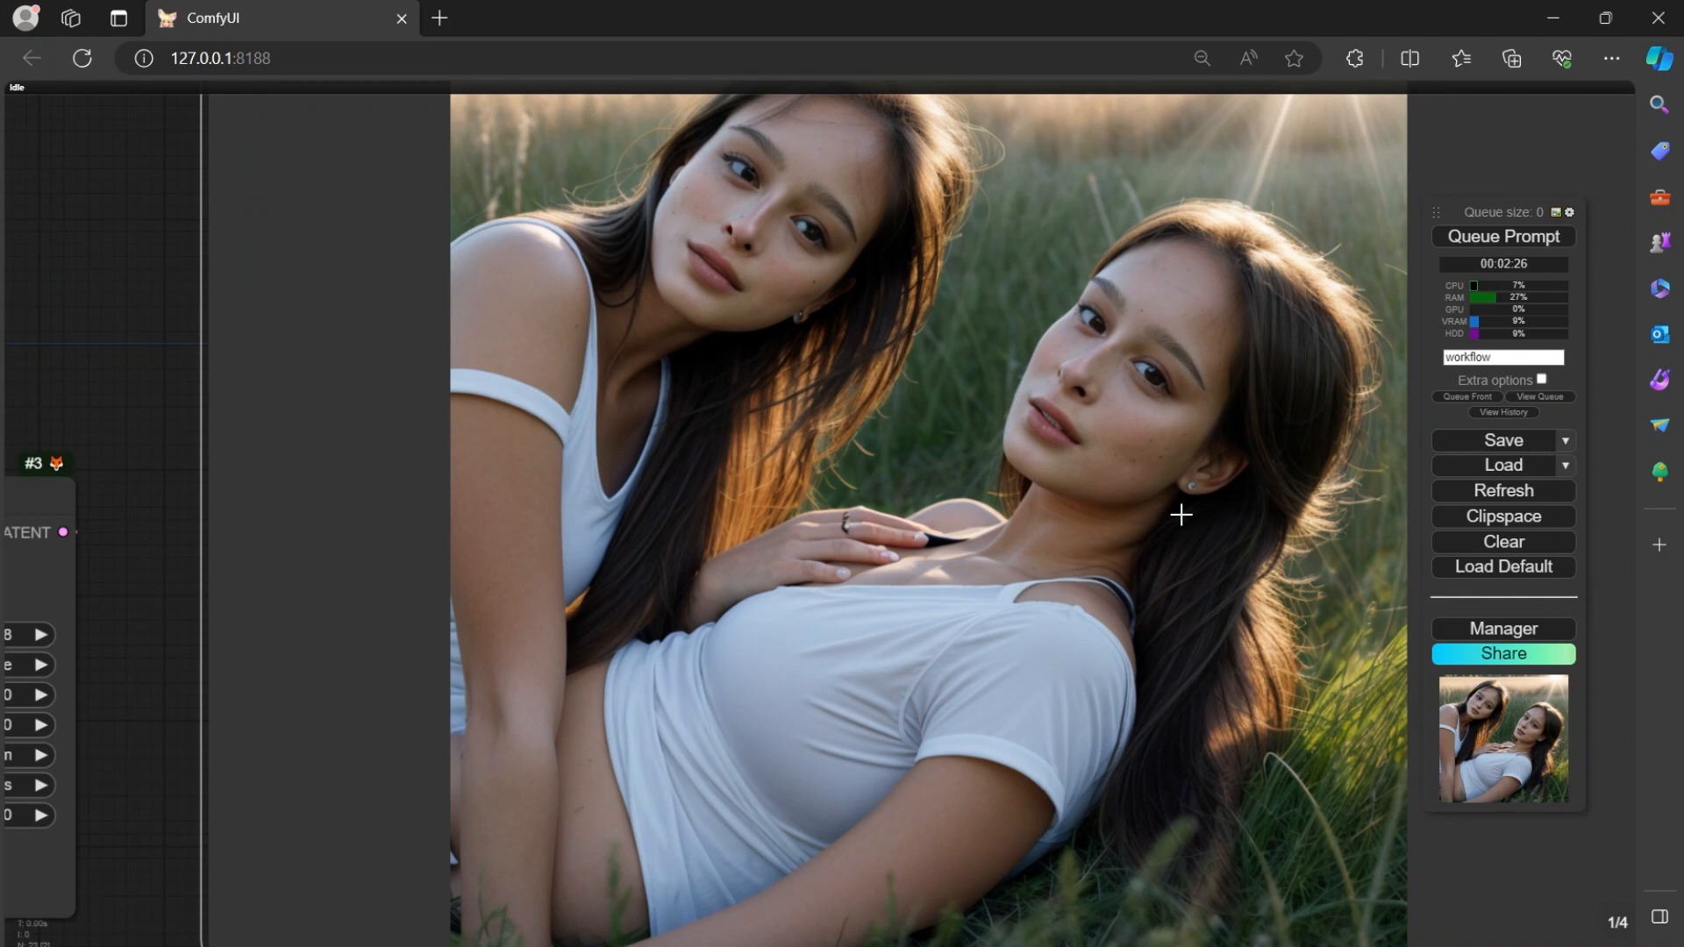
drag(1472, 877, 1214, 842)
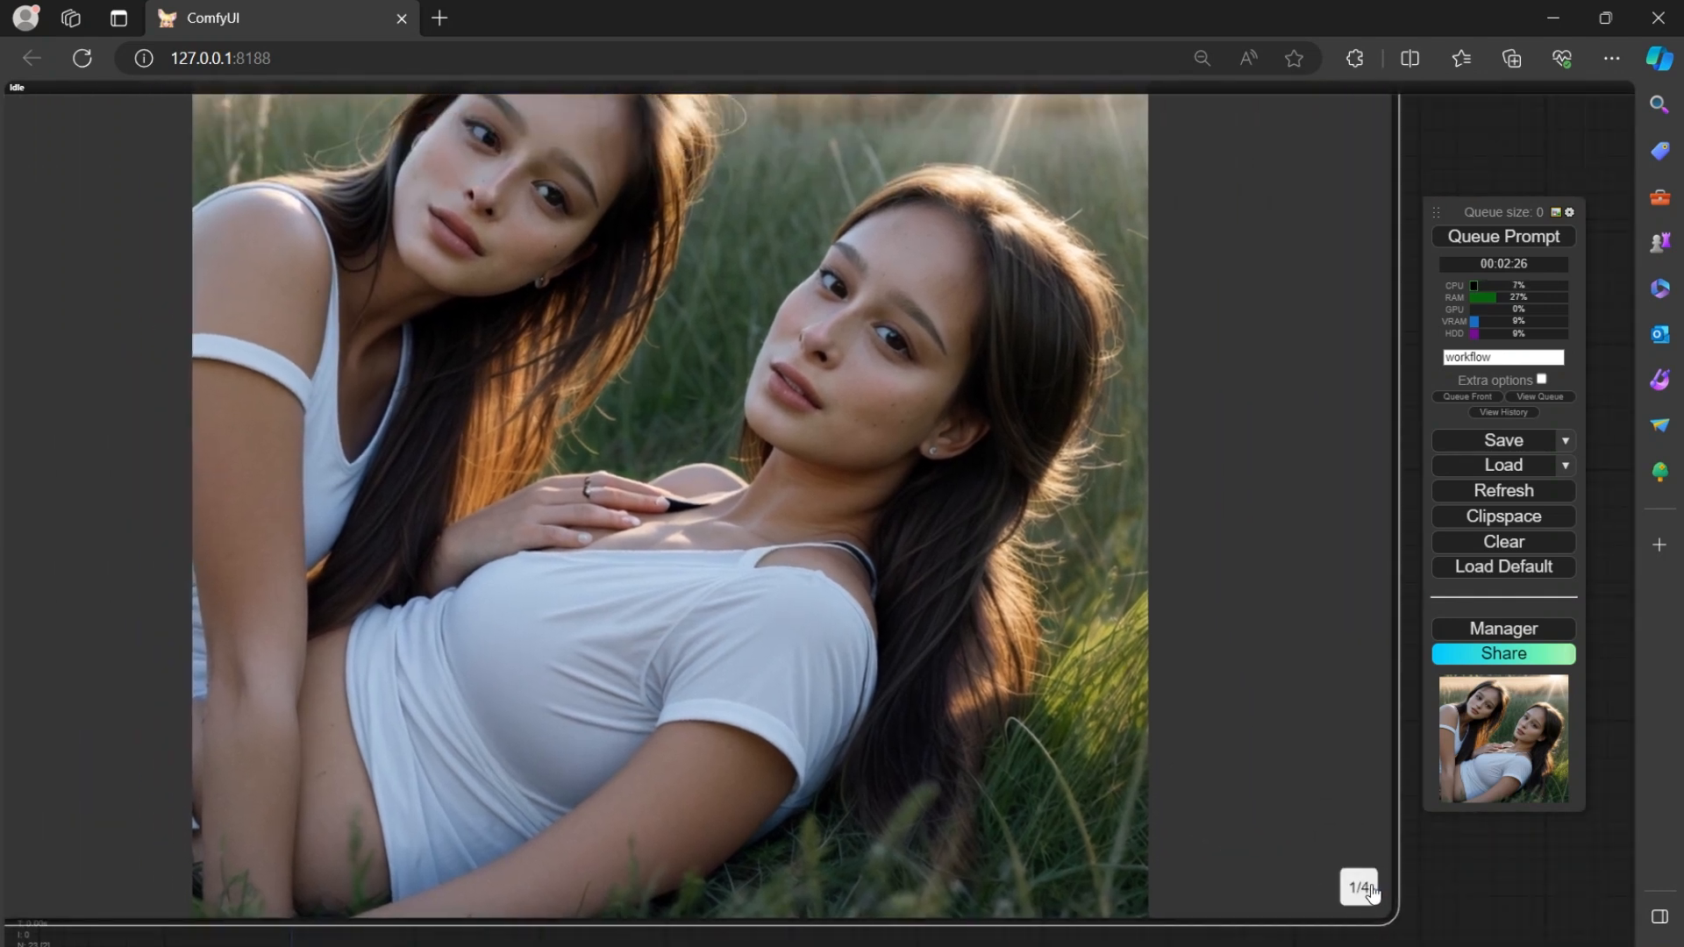
click(1372, 894)
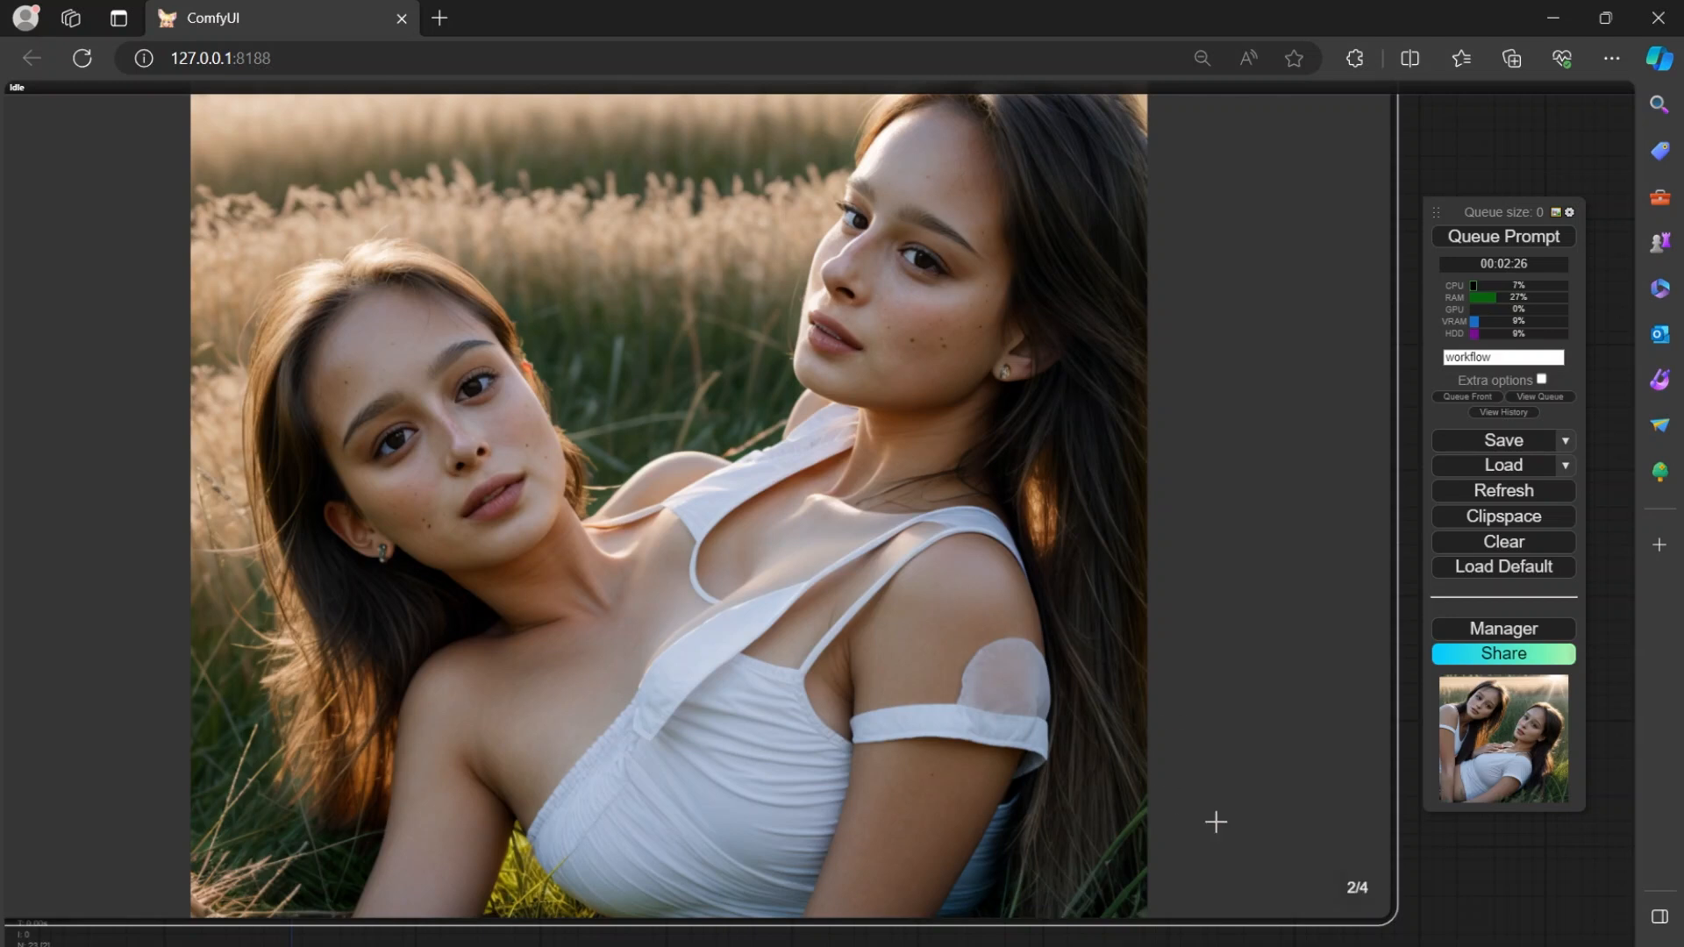
click(1362, 895)
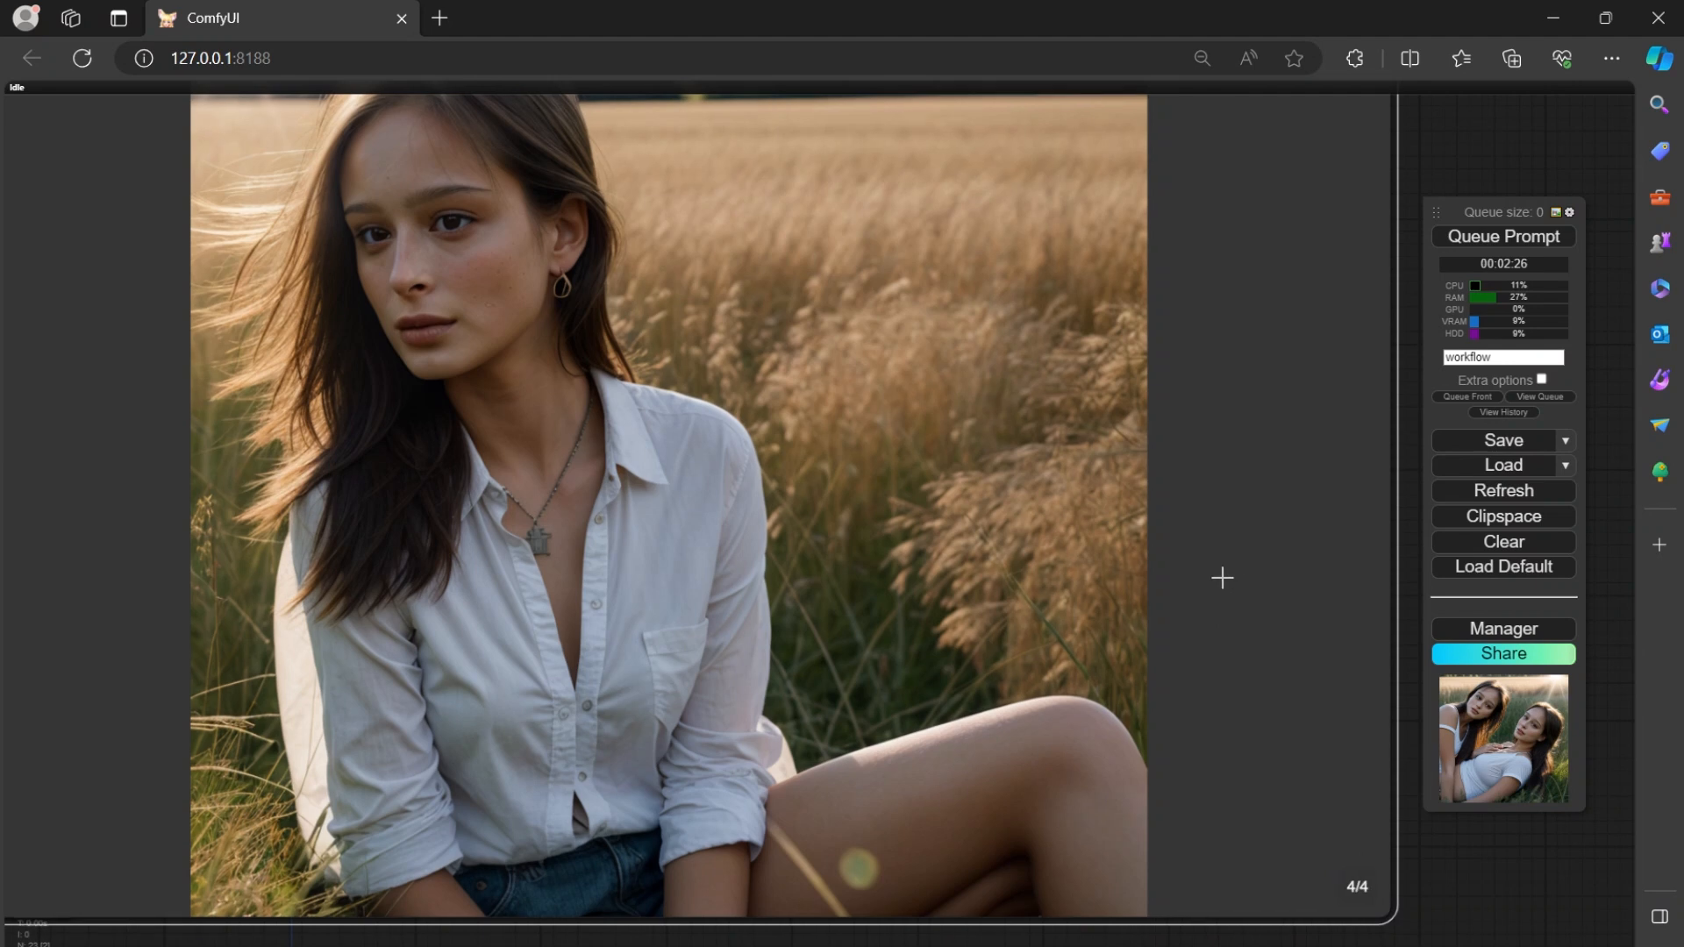
drag(1222, 576, 1278, 631)
scroll(736, 424, up, 5)
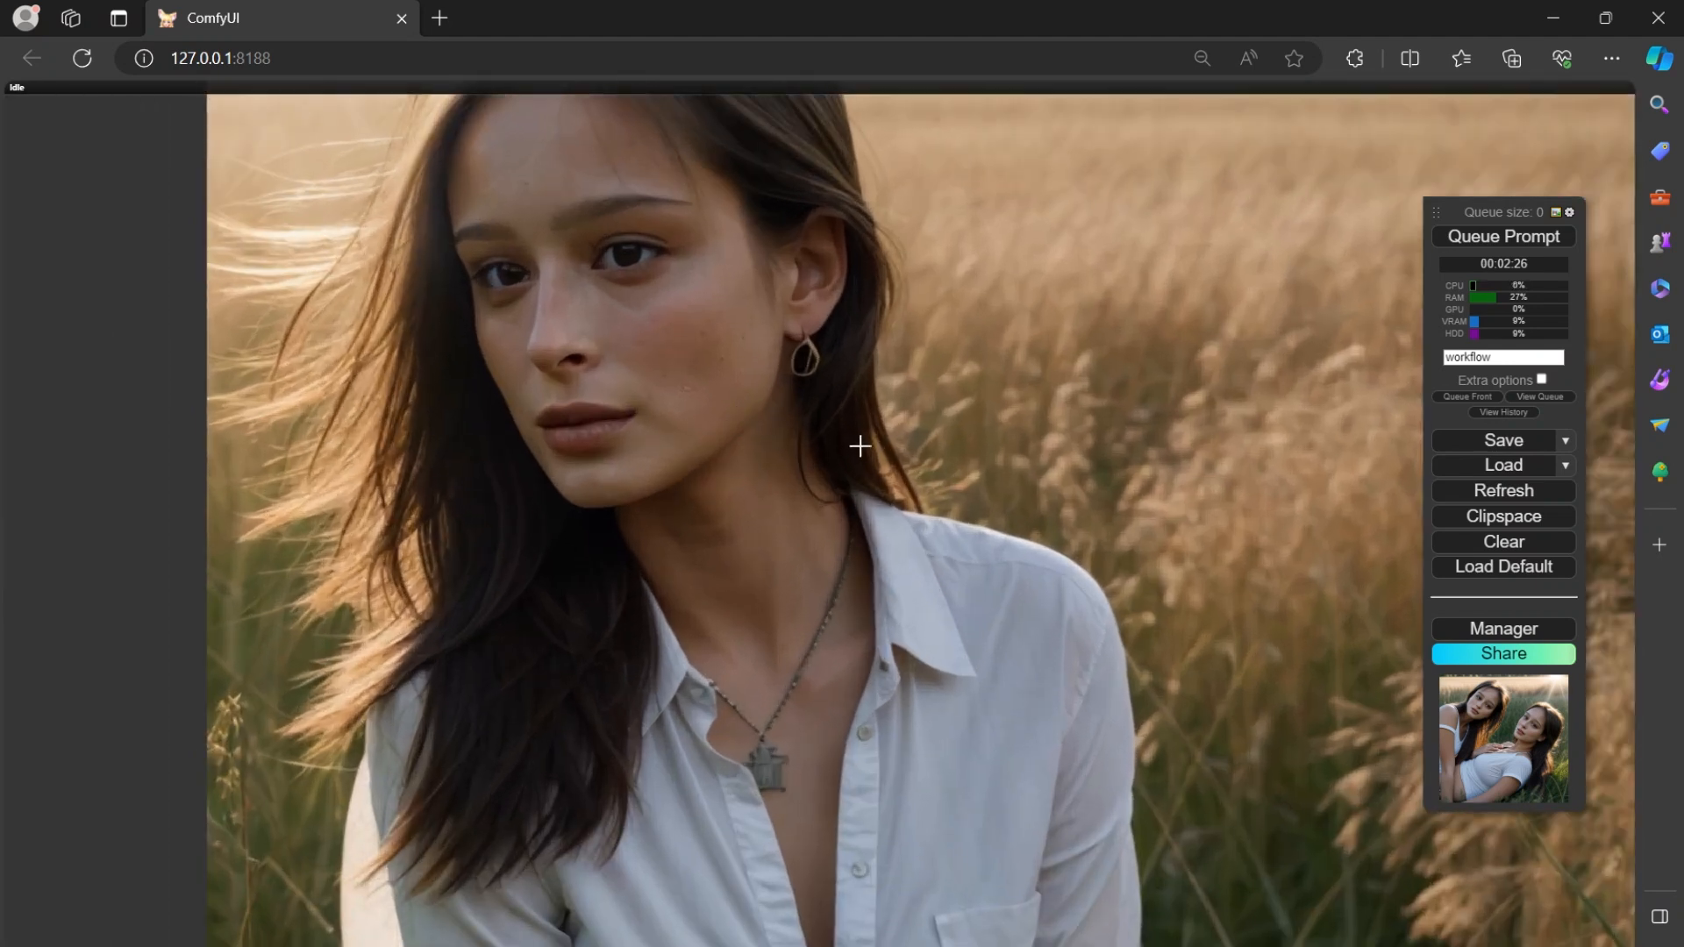
scroll(860, 446, down, 5)
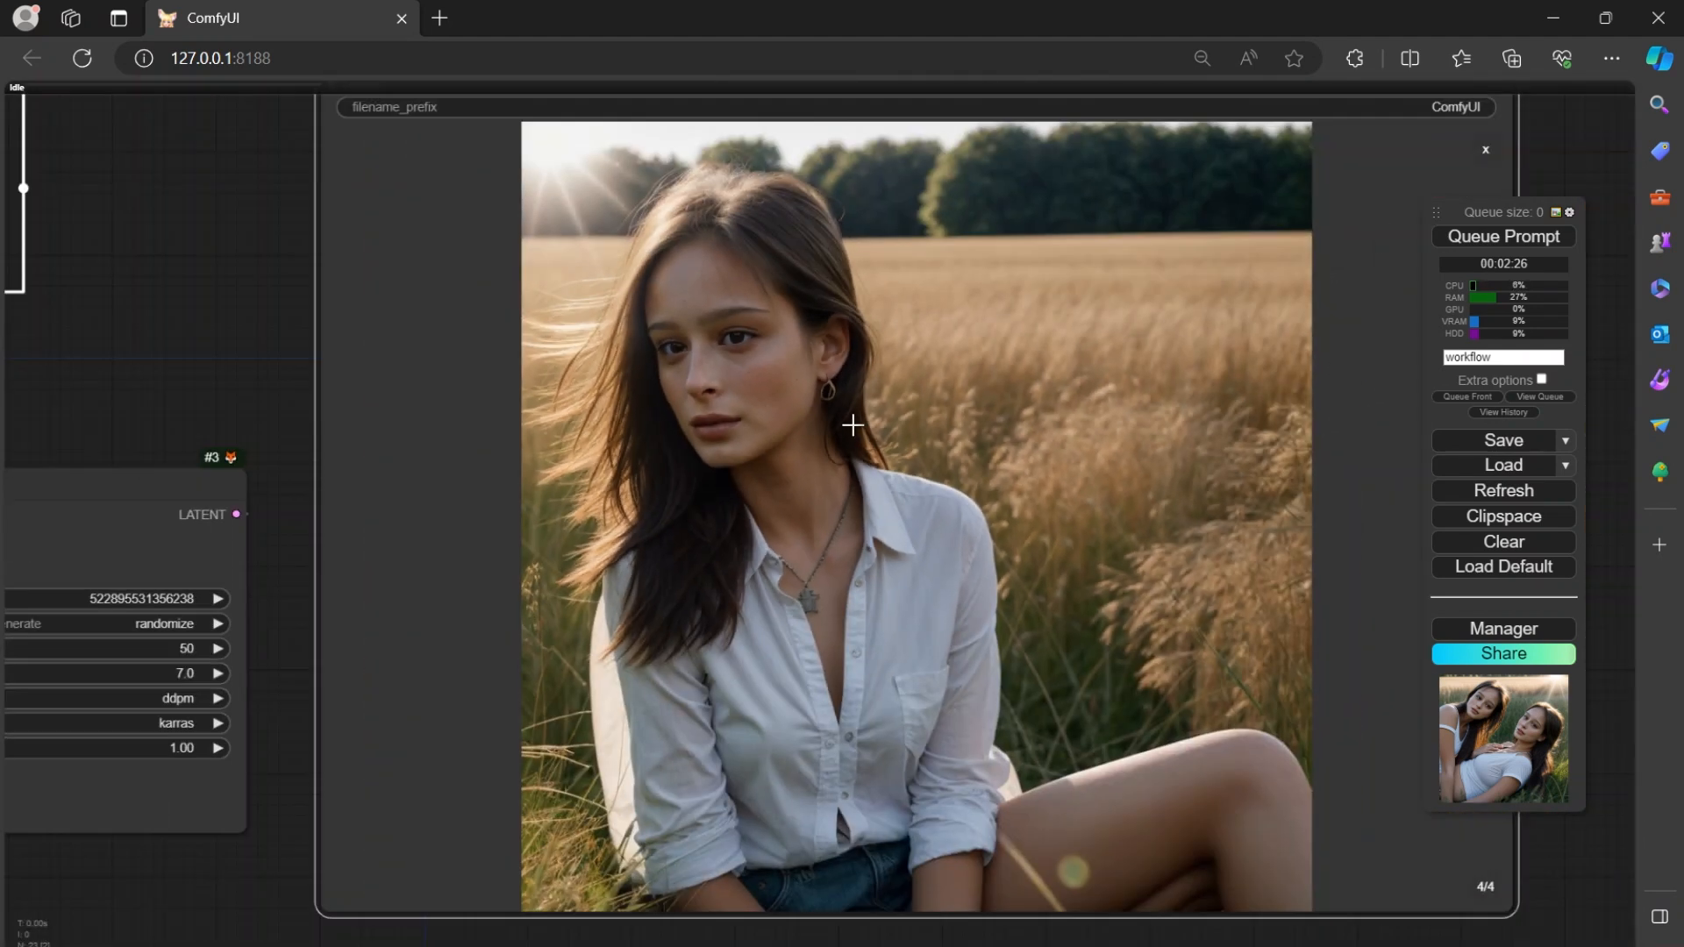
Examine the reference portraits in the Load Image nodes up close to compare their faces with the generated images.
drag(250, 361, 1136, 189)
drag(488, 600, 1260, 655)
drag(136, 772, 1229, 568)
scroll(876, 417, up, 6)
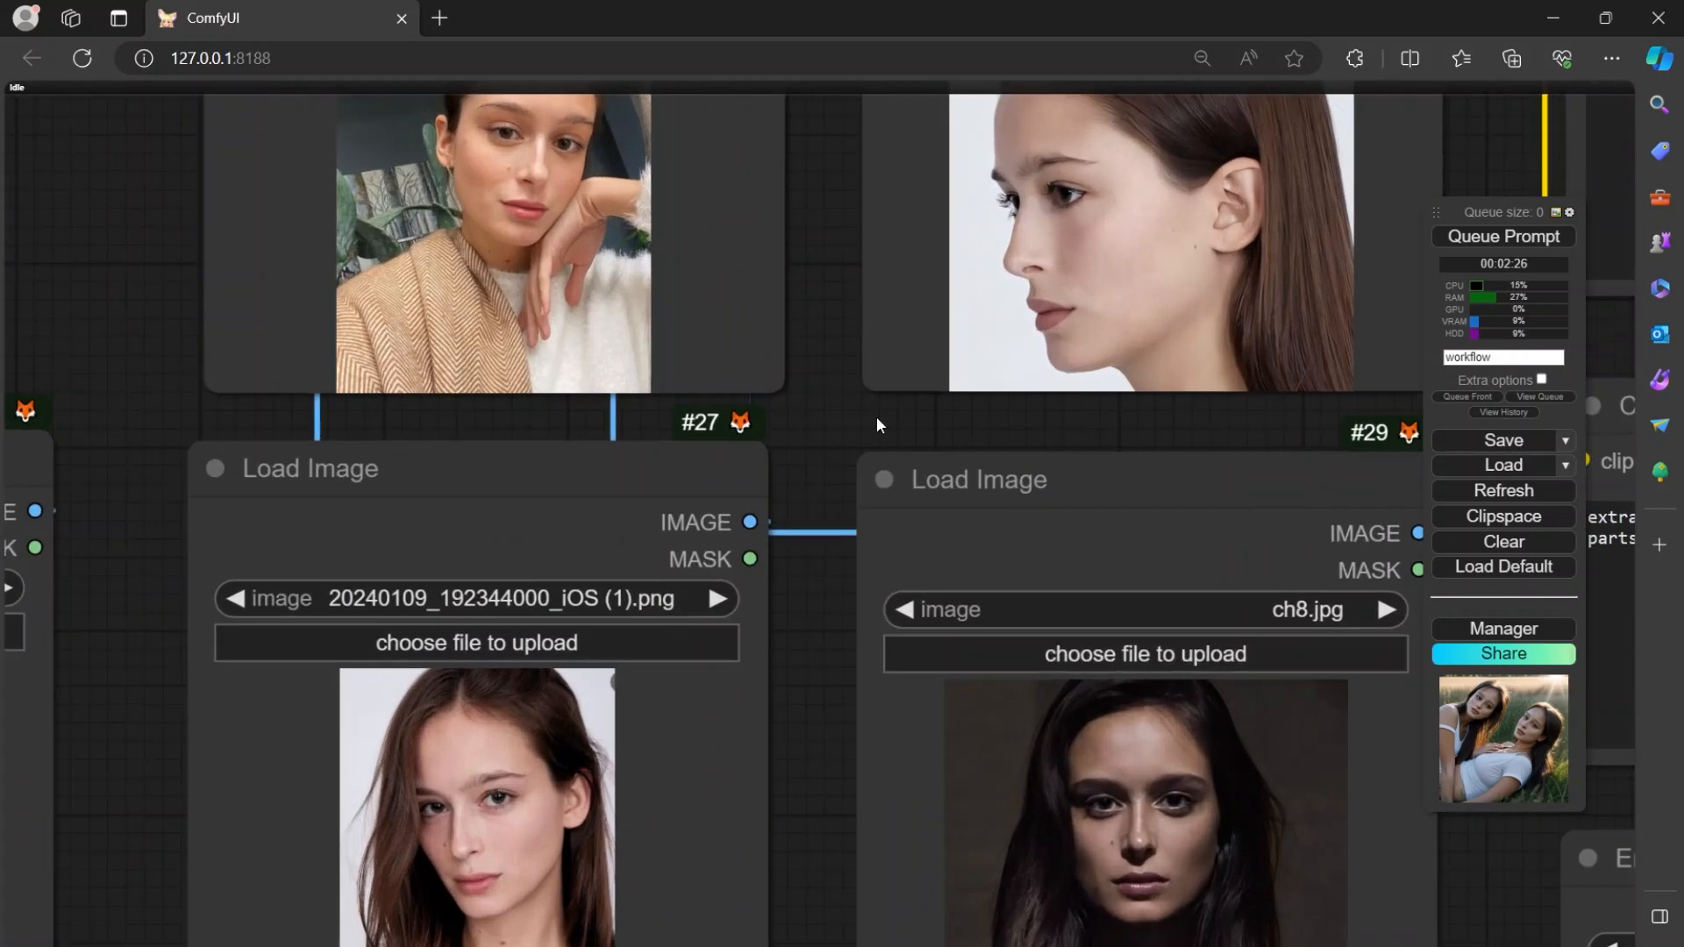
drag(812, 354, 644, 105)
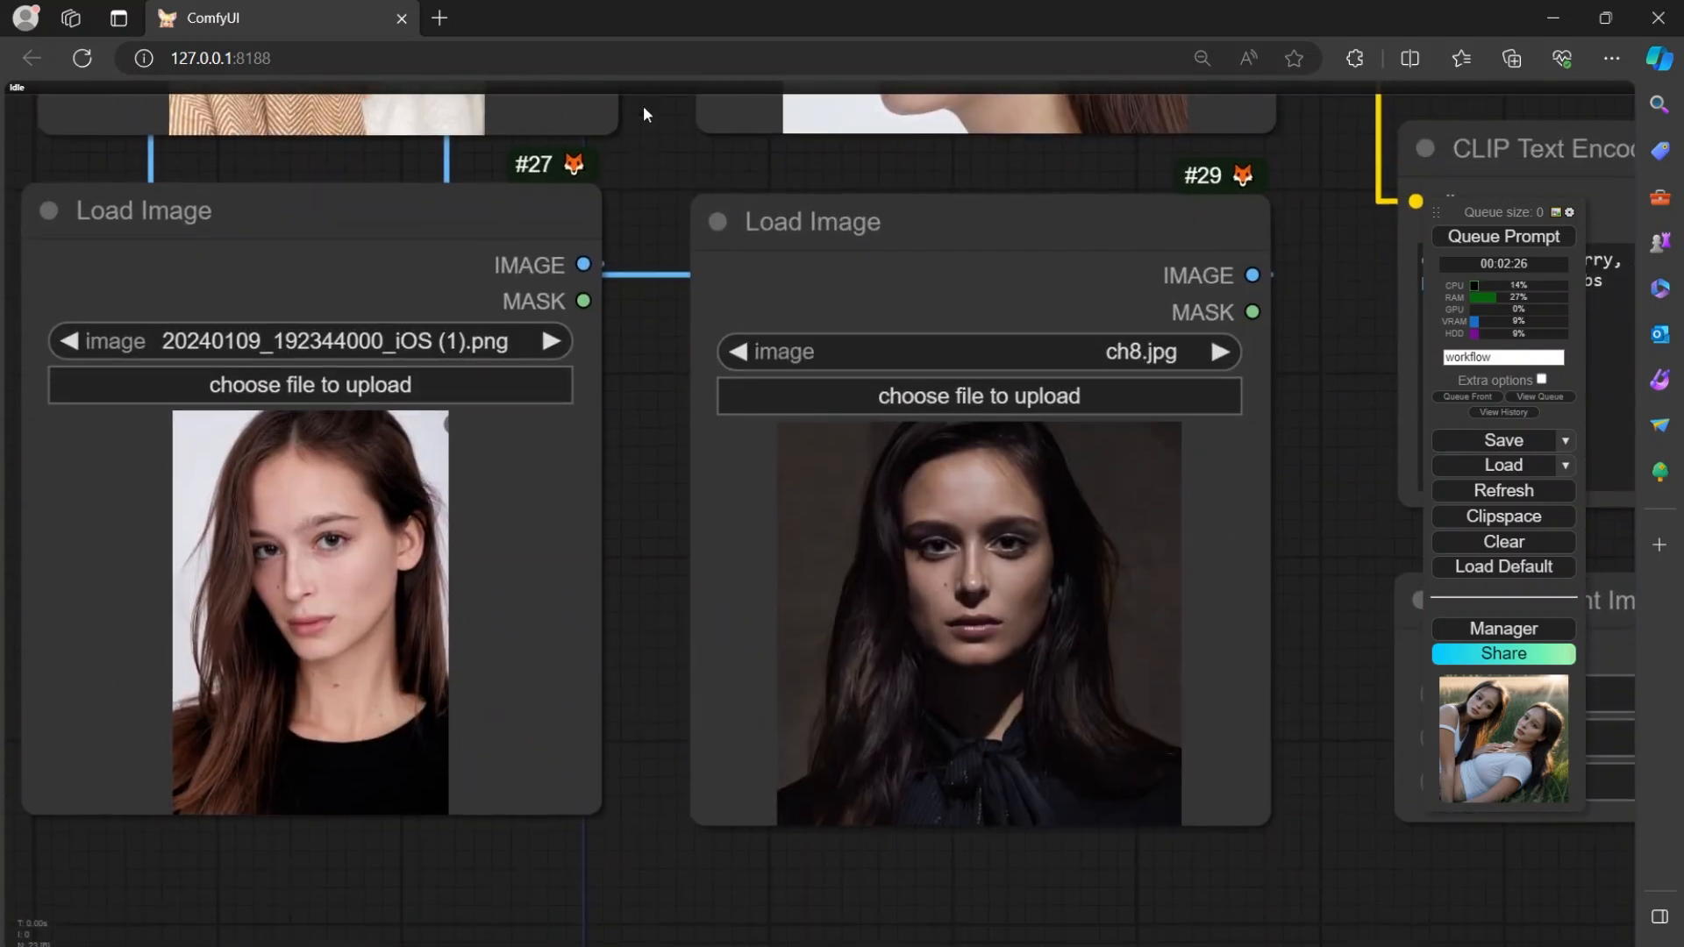
drag(1269, 556, 807, 575)
Load the red-haired portrait 20240124_011908000_iOS_upscayl_4x_ultrasharp.png into Load Image node #15.
scroll(891, 579, down, 5)
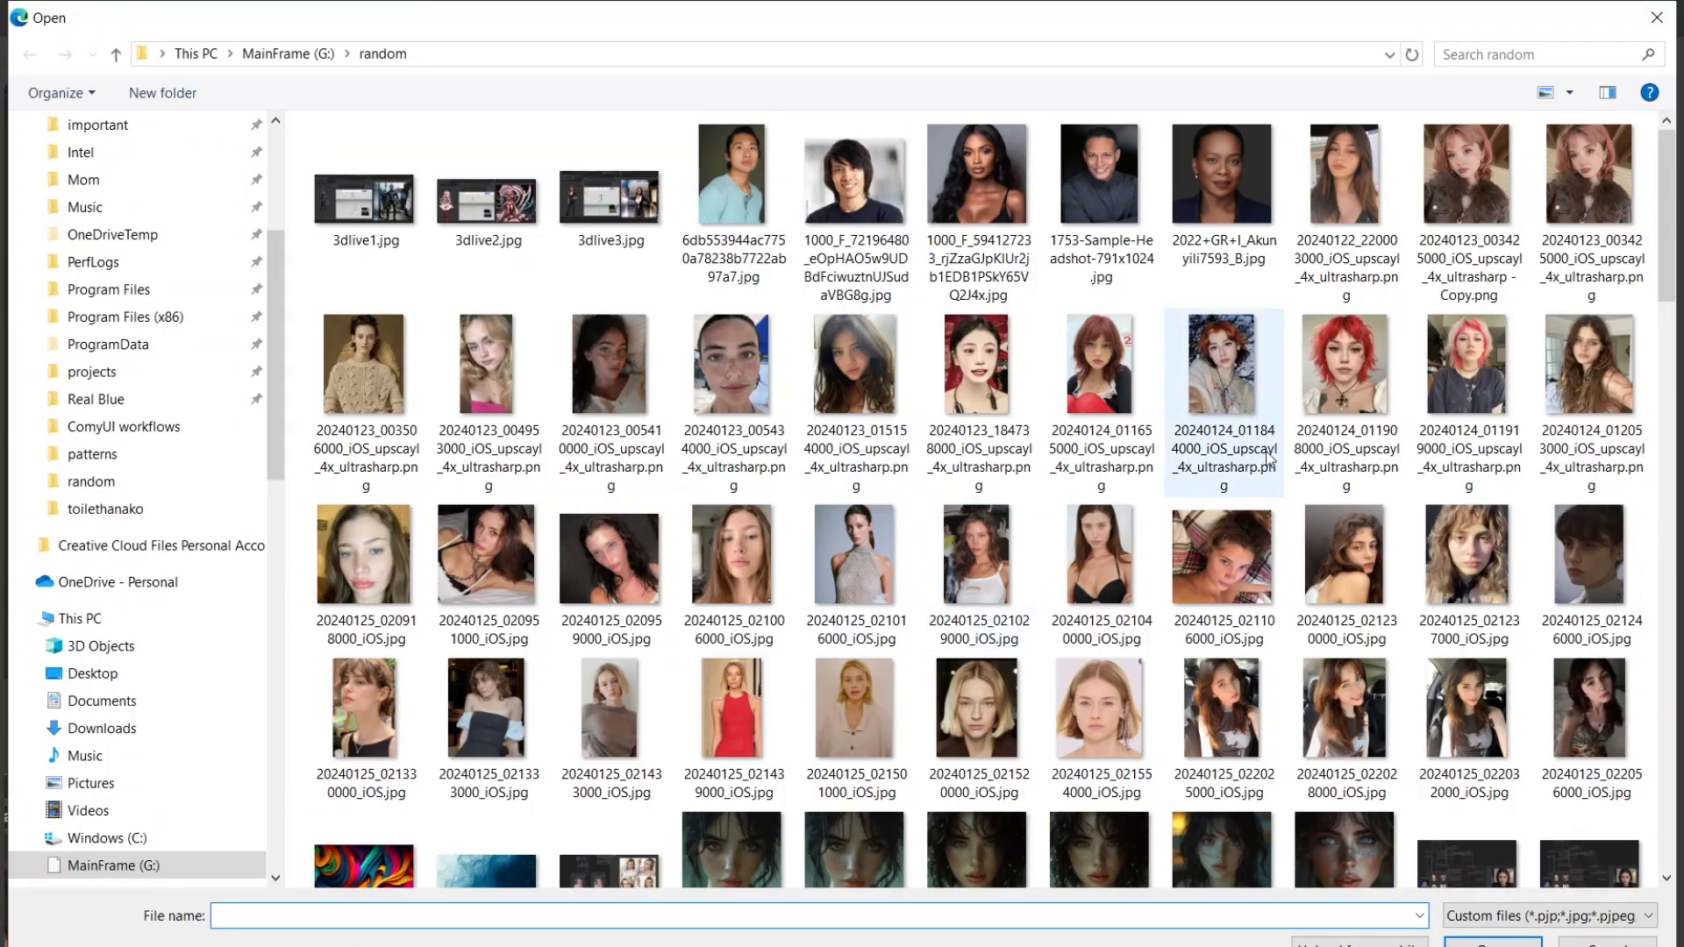
click(1326, 445)
click(1494, 942)
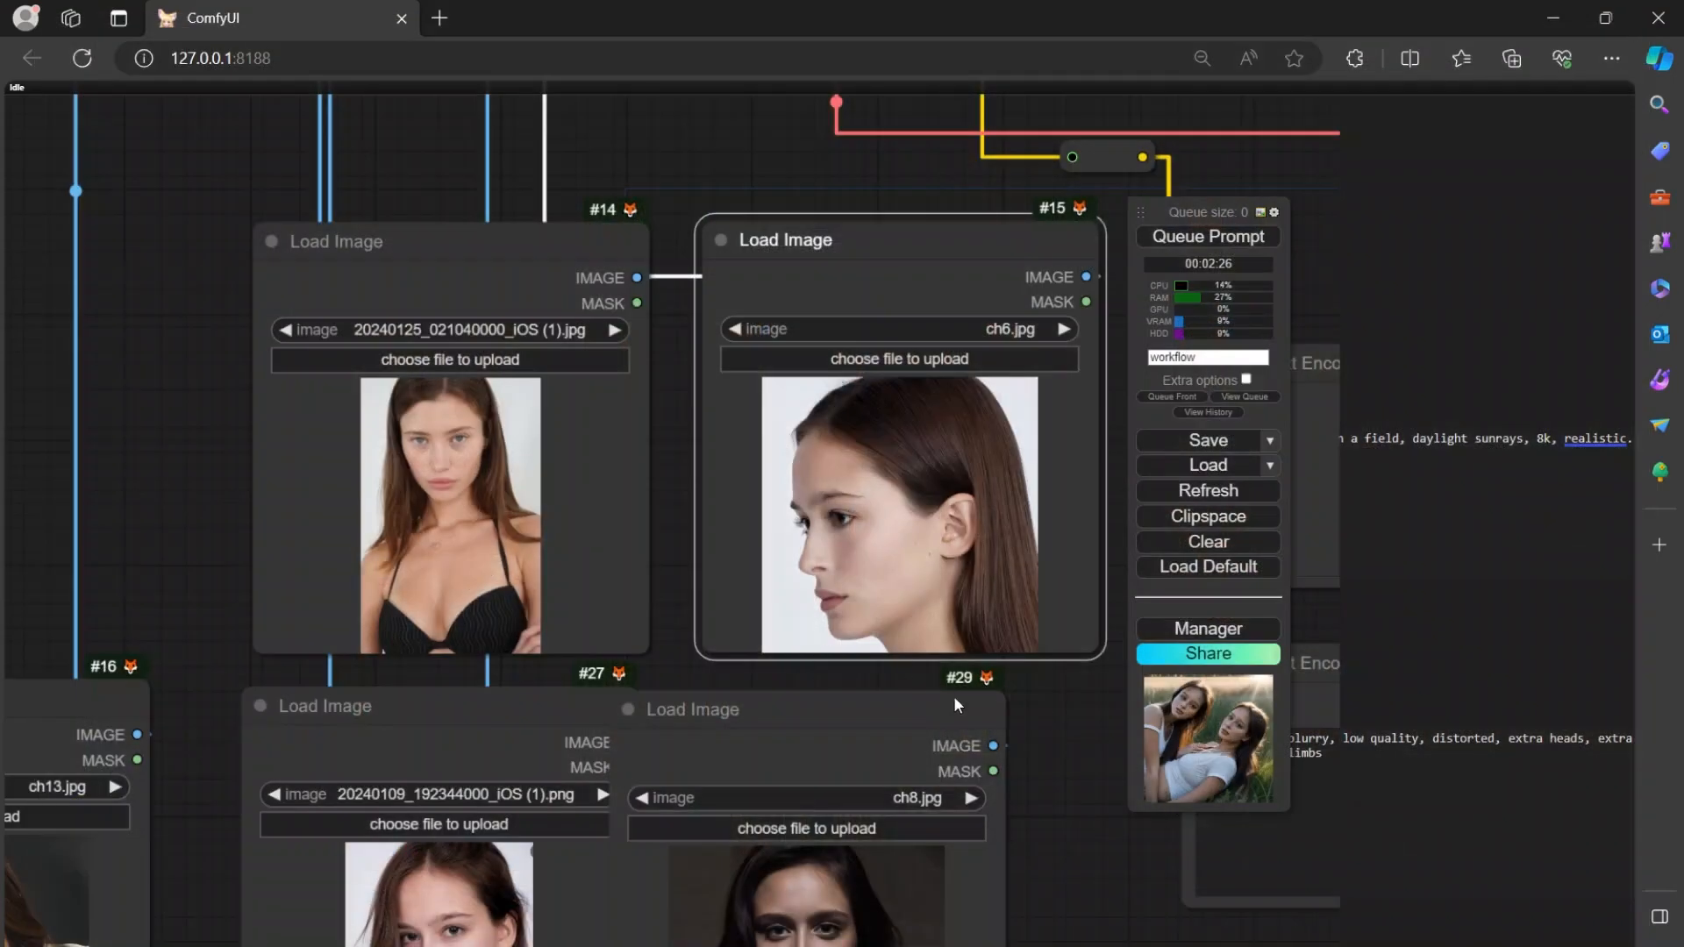
Replace the dark ch8.jpg portrait in Load Image node #29 with 20240123_015154000_iOS_upscayl_4x_ultrasharp.png.
drag(1045, 770, 1076, 603)
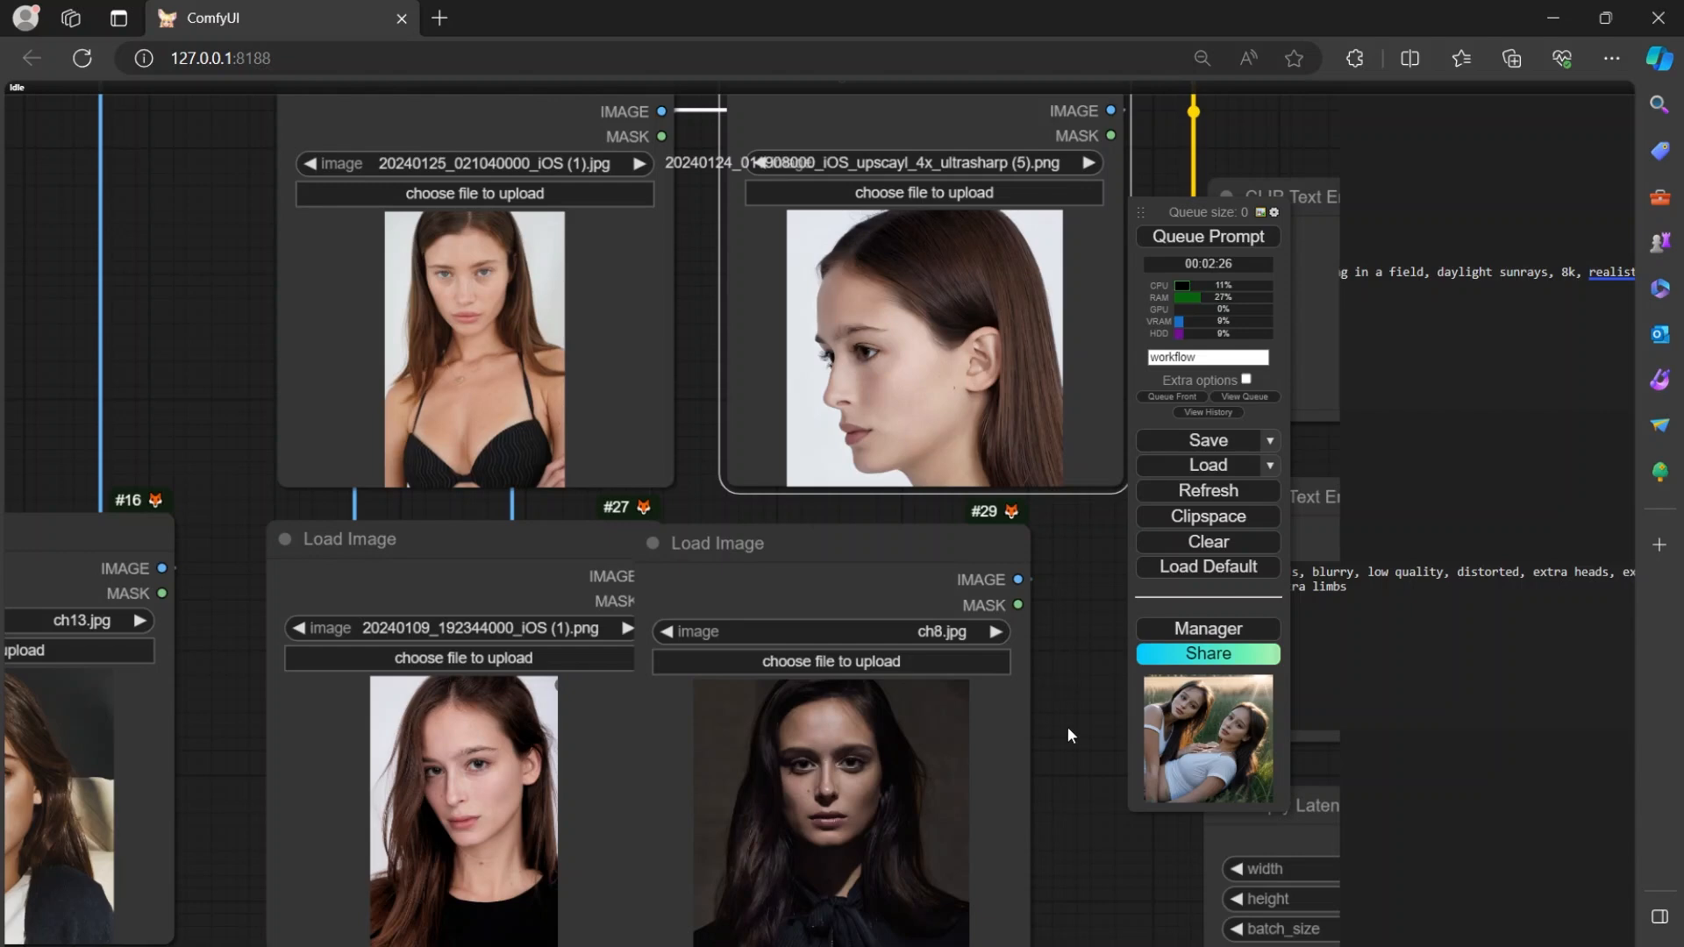
drag(1080, 743, 1118, 602)
click(908, 549)
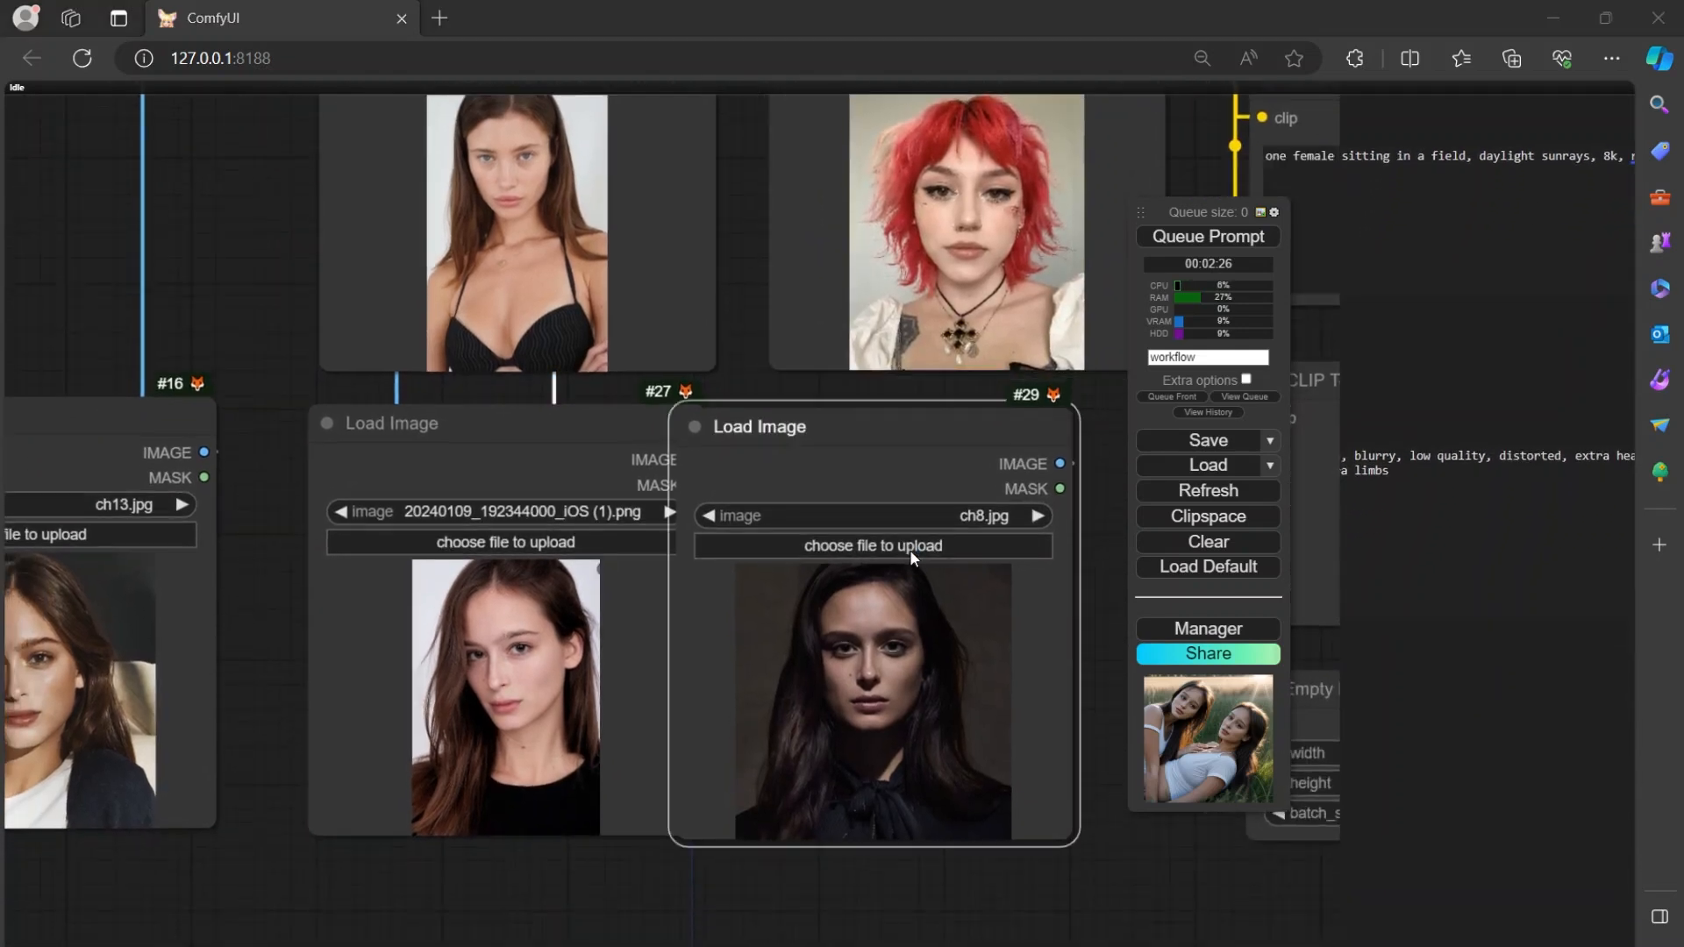
click(864, 405)
click(1493, 942)
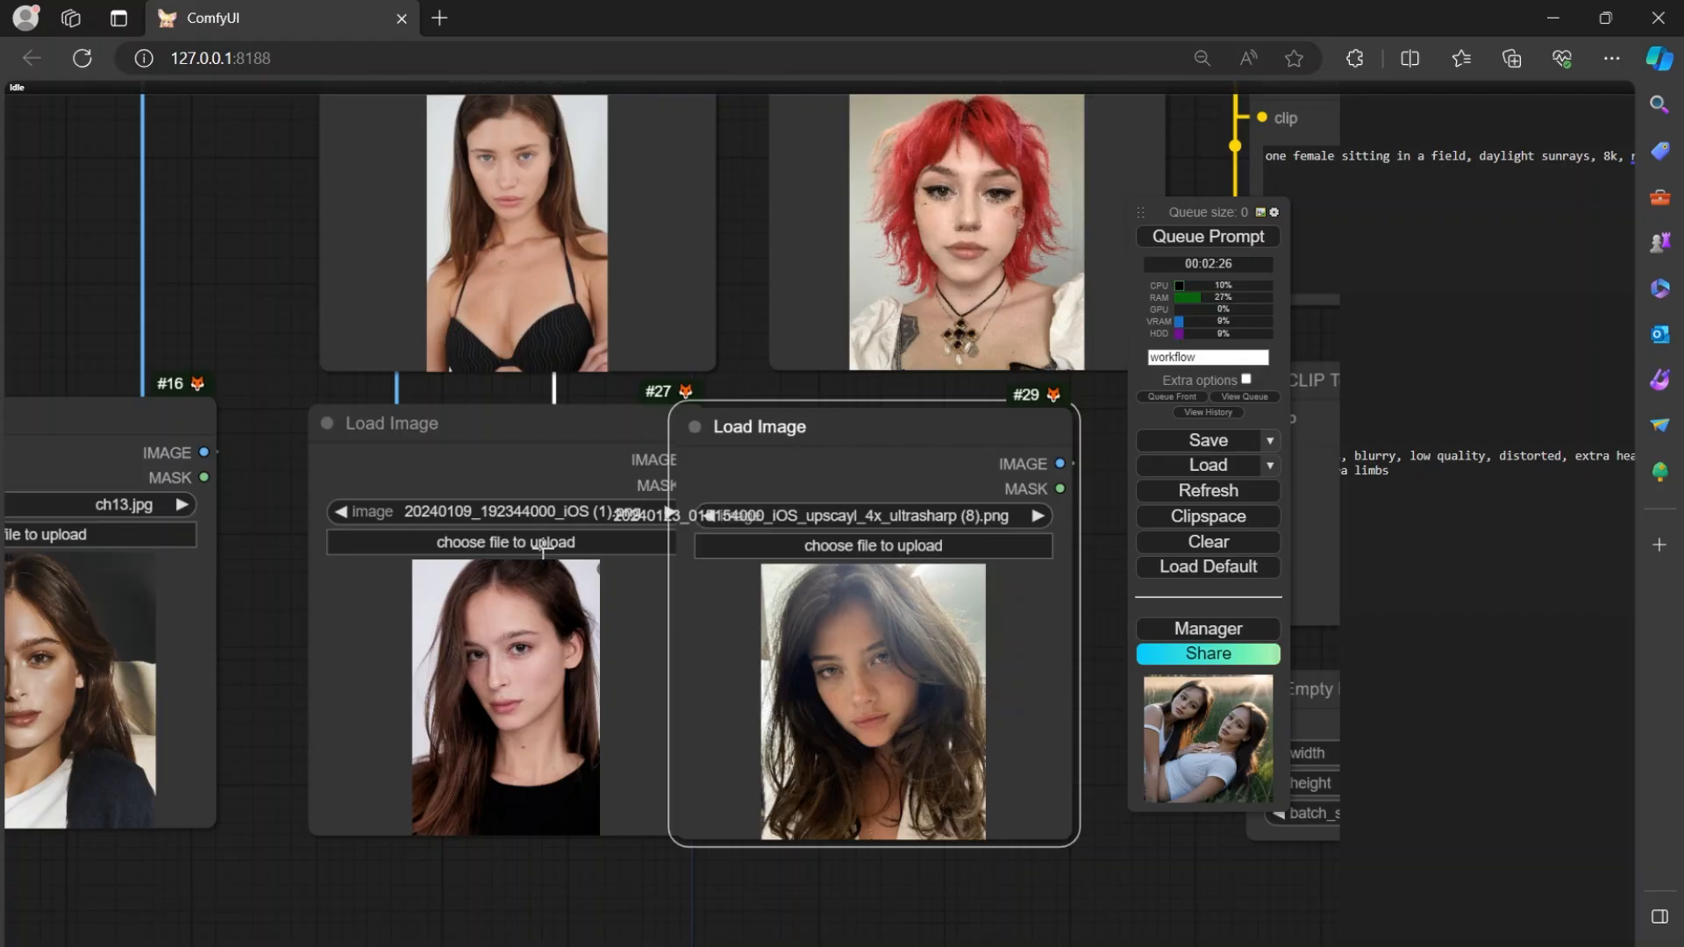
Replace the portrait in Load Image node #27 with 1000_F_594127233_rjZzaGJpKlUr2jb1EDB1PSkY65VQ2J4x.jpg.
click(543, 545)
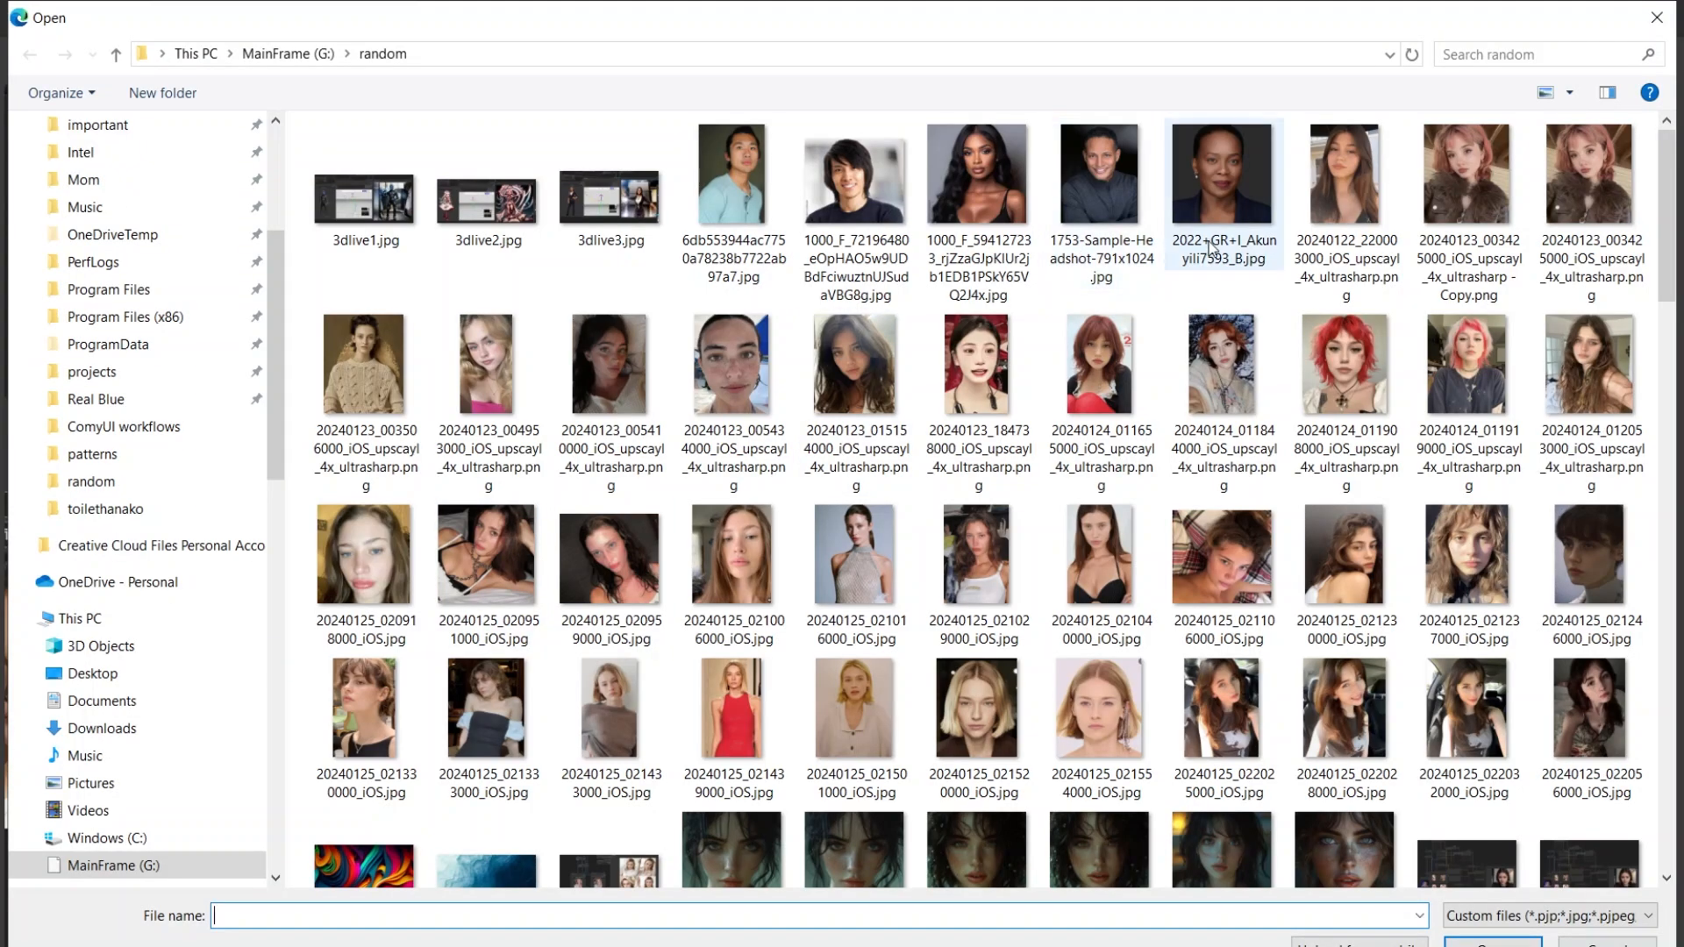
click(972, 243)
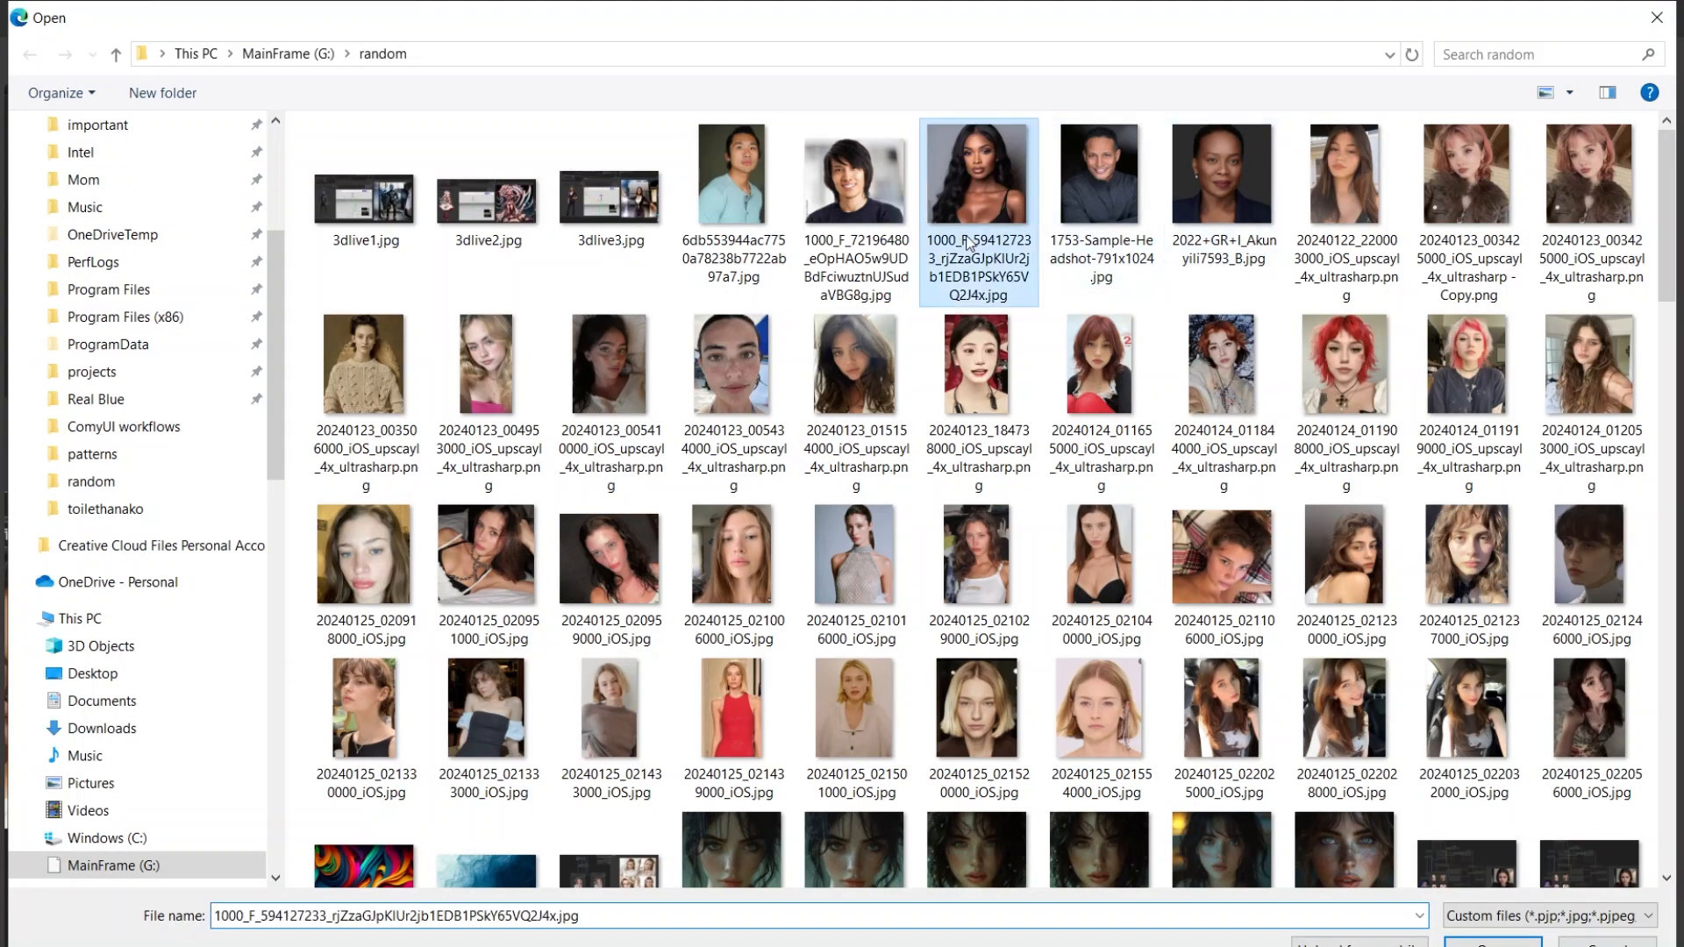
click(1472, 941)
Replace the portrait in Load Image node #16 with 20240125_022028000_iOS.jpg.
drag(696, 922, 1258, 906)
click(607, 524)
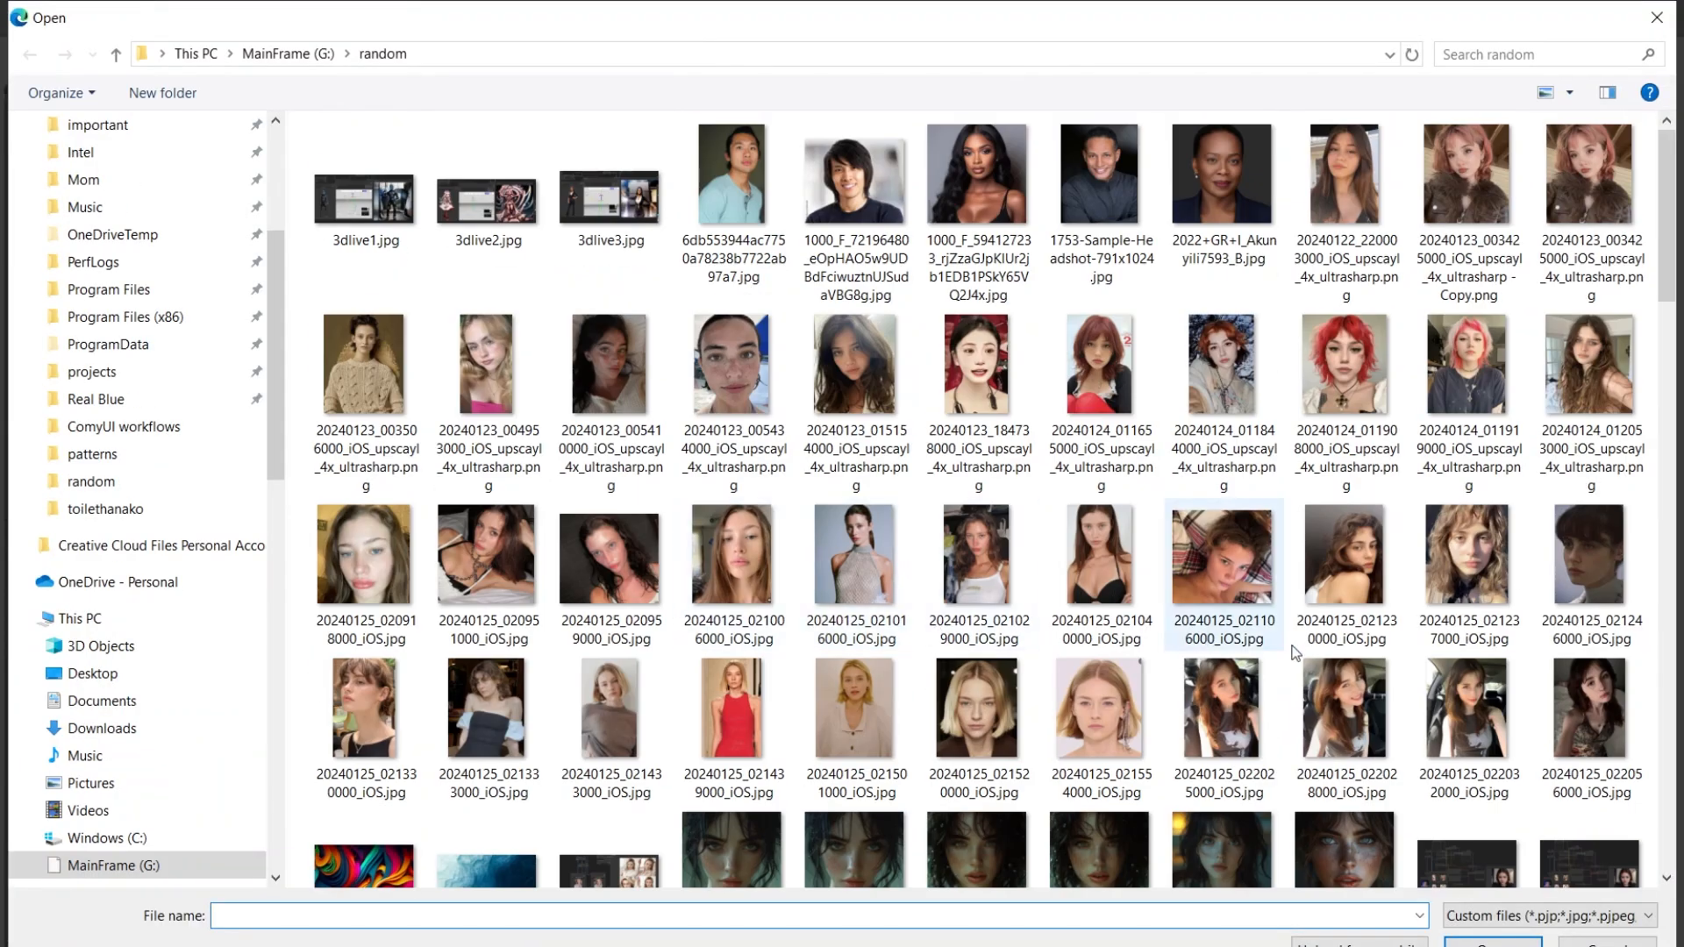
click(1352, 792)
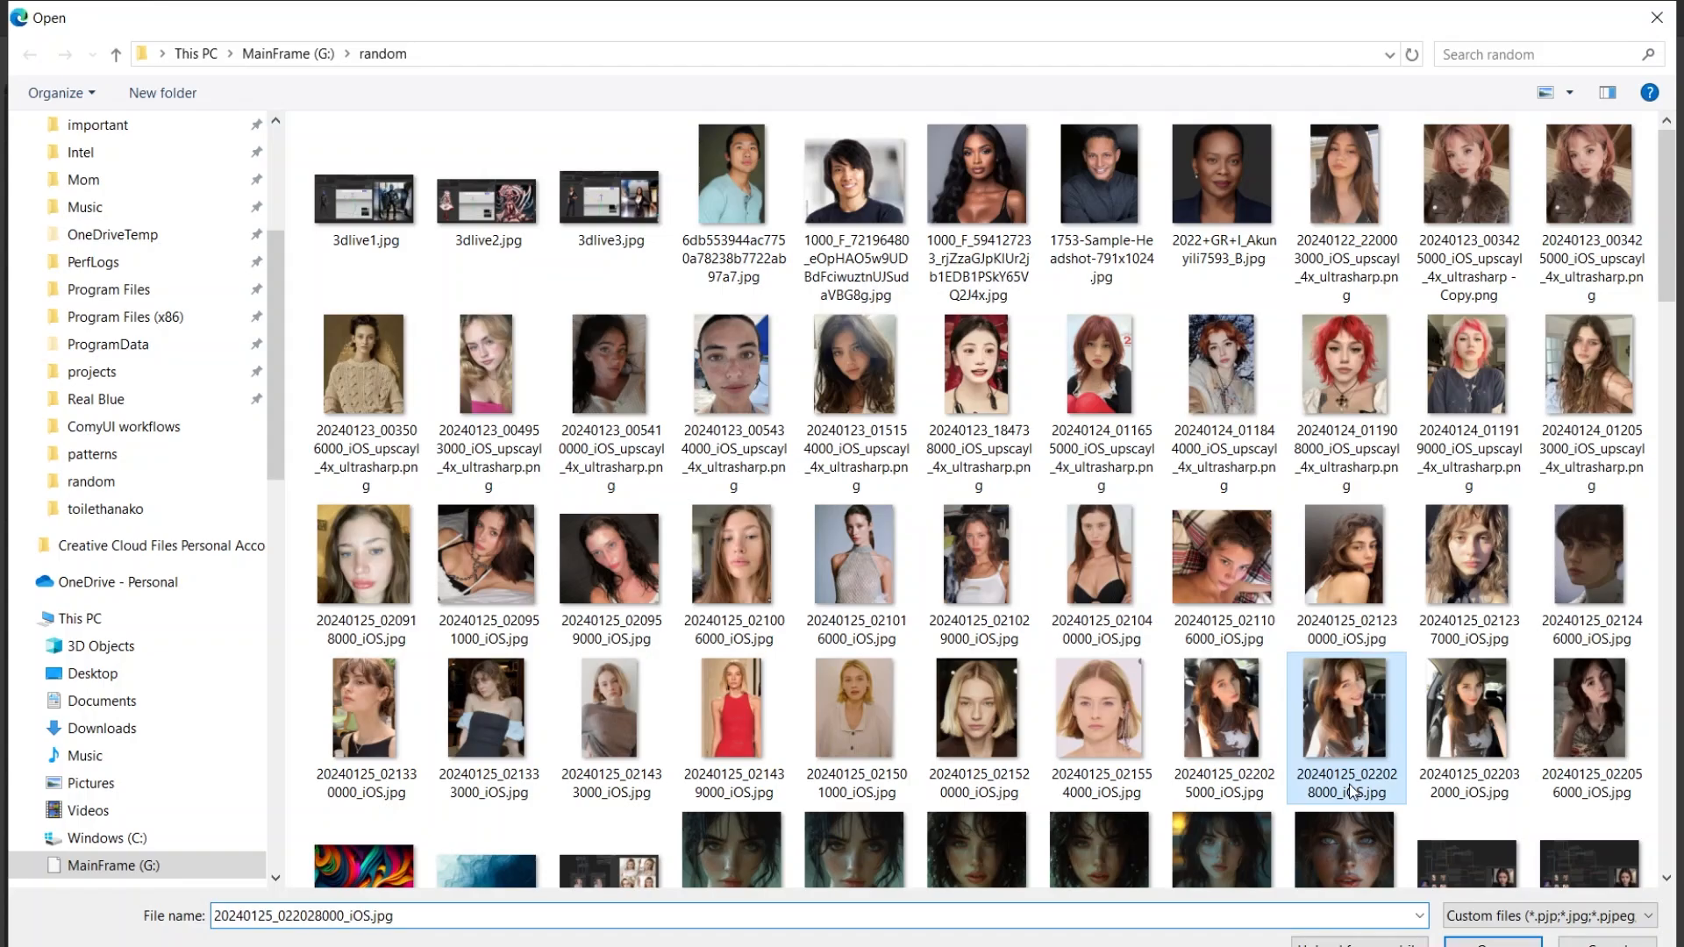
key(Return)
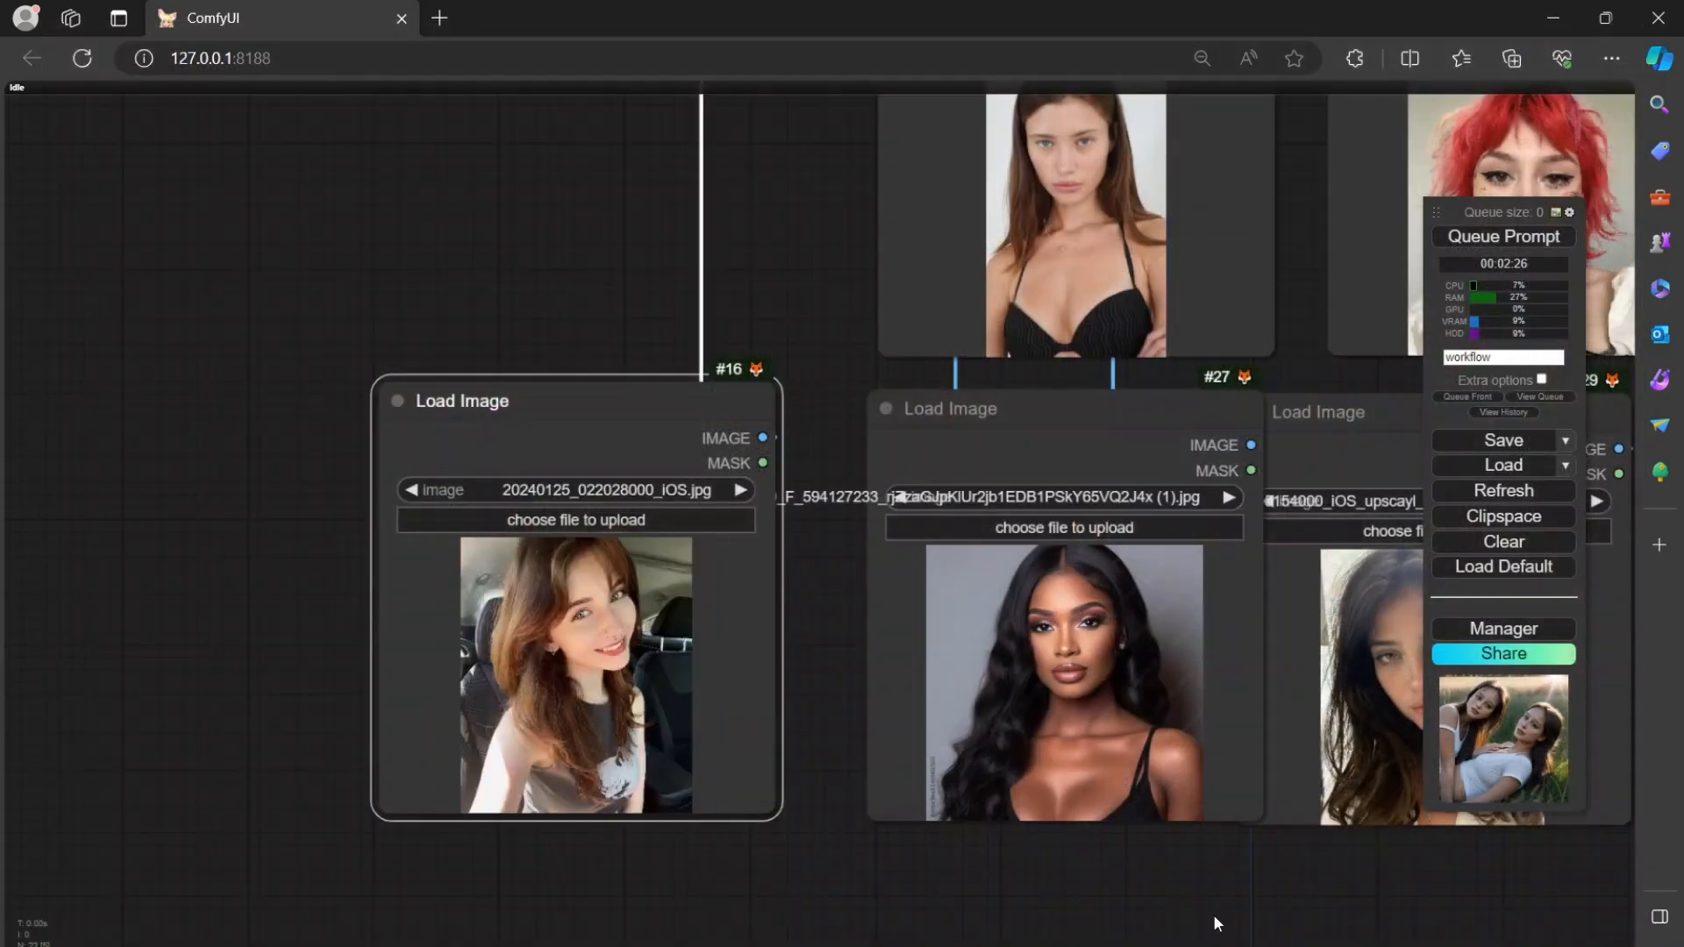
Change the positive prompt to "one female standing on a porch in italy, daylight sunrays, 8k, realistic." and queue the generation.
drag(1211, 921, 689, 929)
scroll(952, 713, down, 7)
drag(1039, 667, 617, 730)
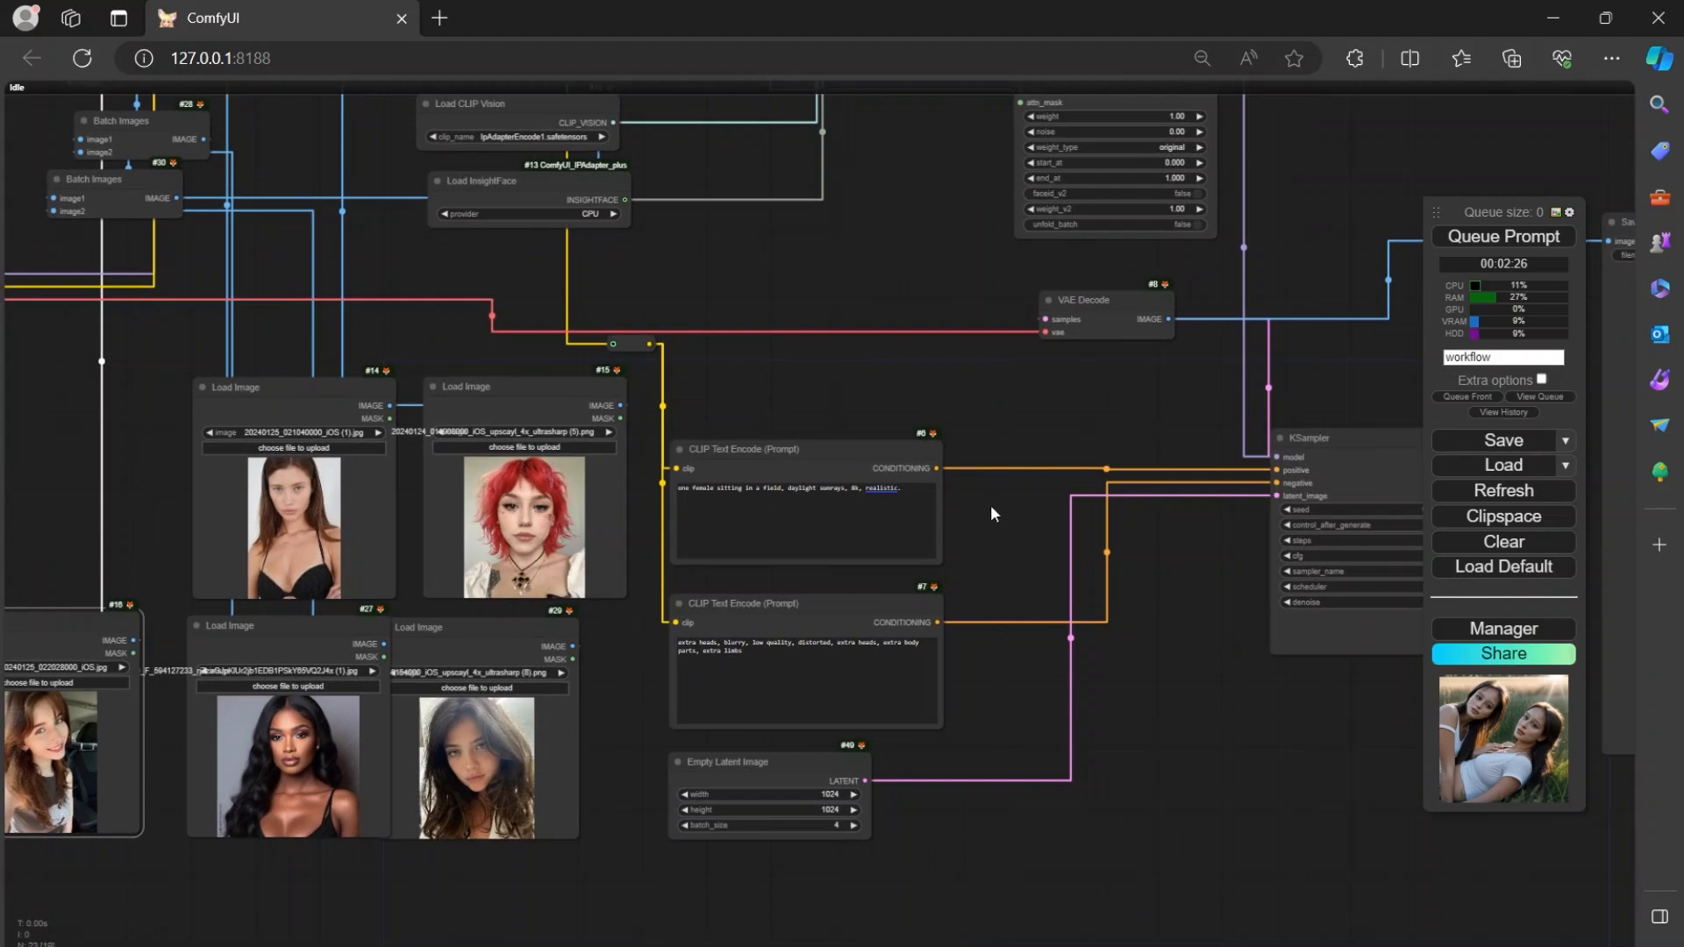
scroll(989, 504, up, 9)
click(801, 473)
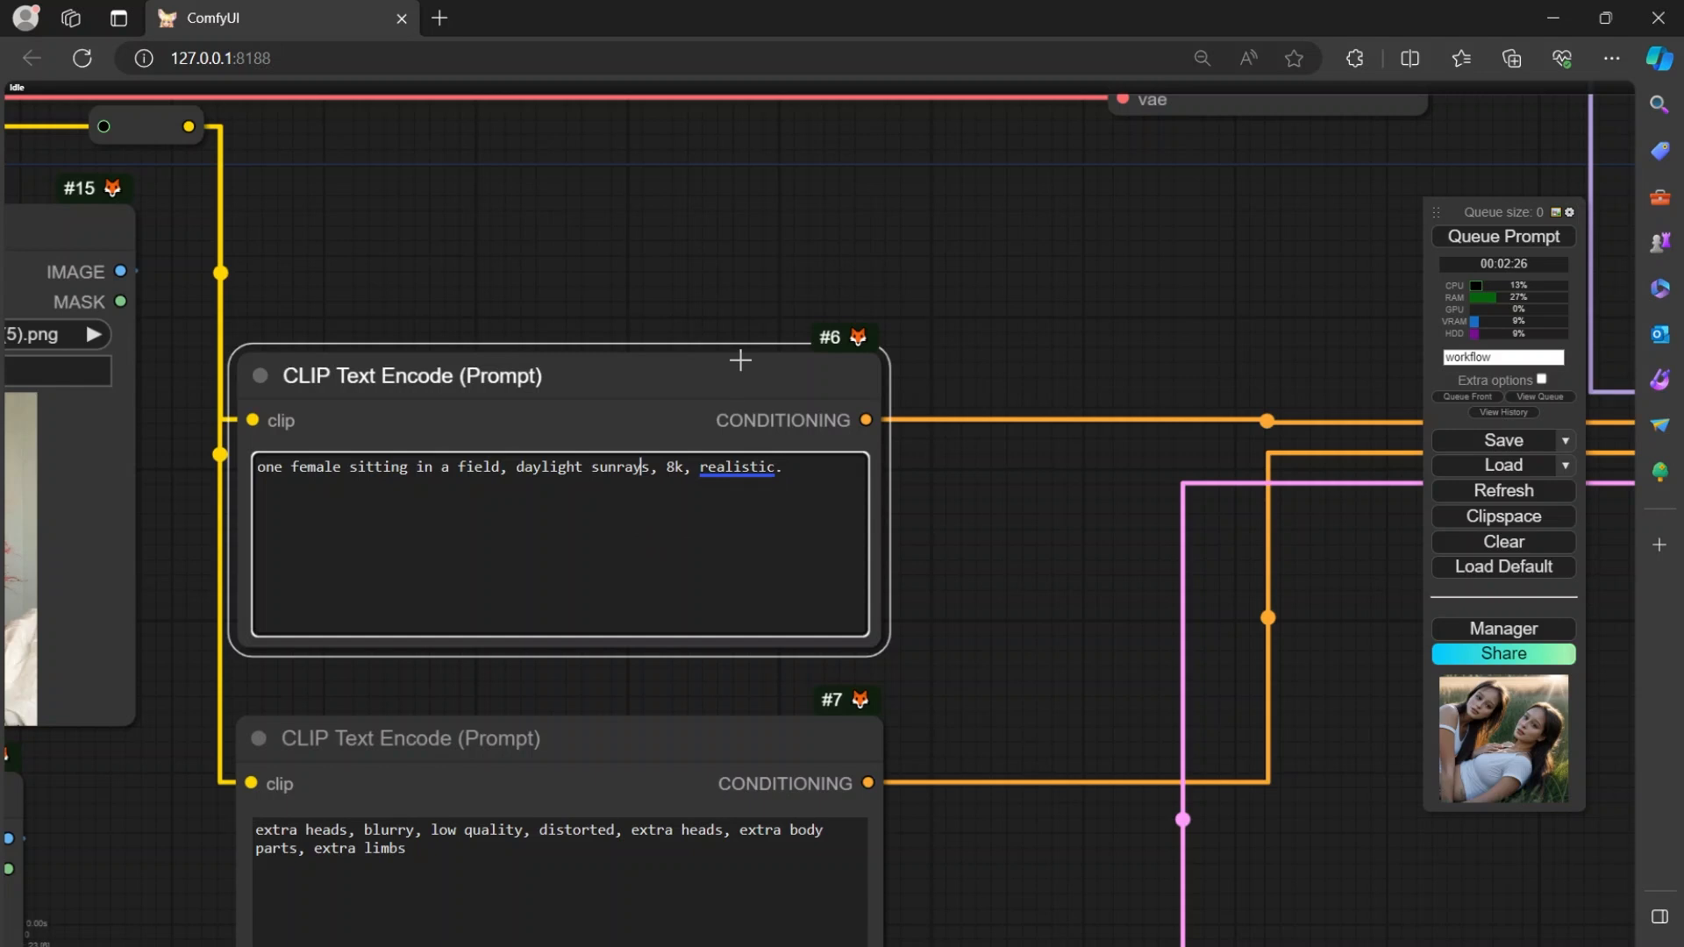
key(Left)
key(Left)
key(Left)
key(Left)
key(Left)
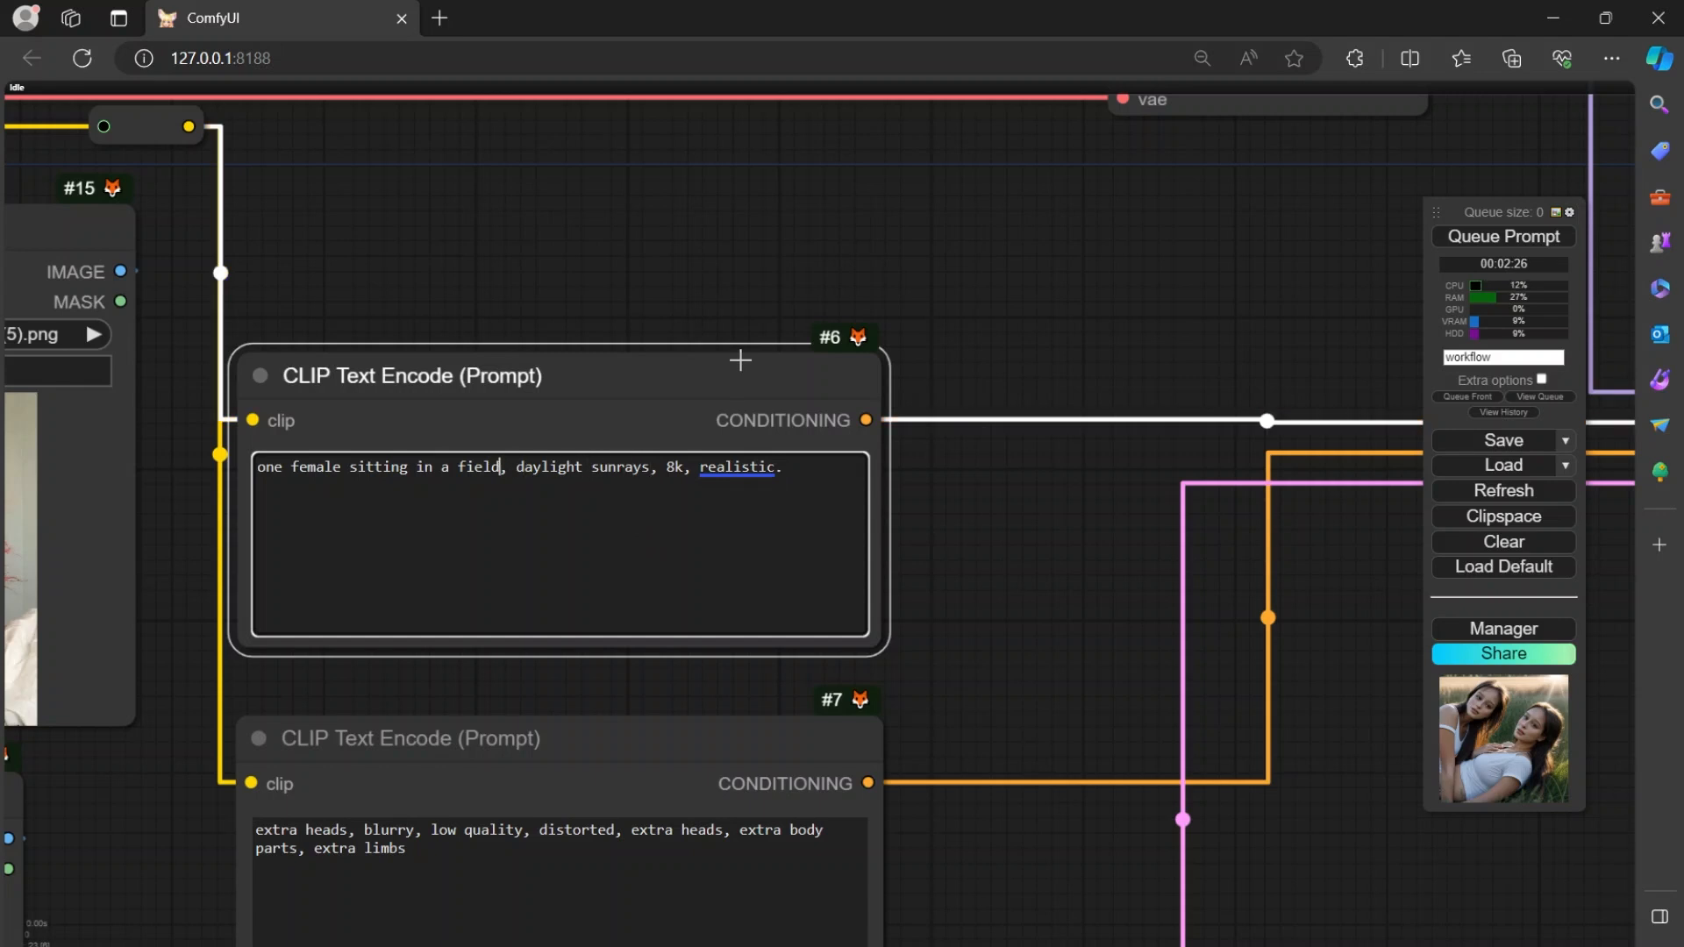
key(BackSpace)
key(BackSpace)
key(BackSpace)
key(BackSpace)
key(BackSpace)
key(BackSpace)
key(BackSpace)
key(BackSpace)
key(BackSpace)
key(BackSpace)
key(BackSpace)
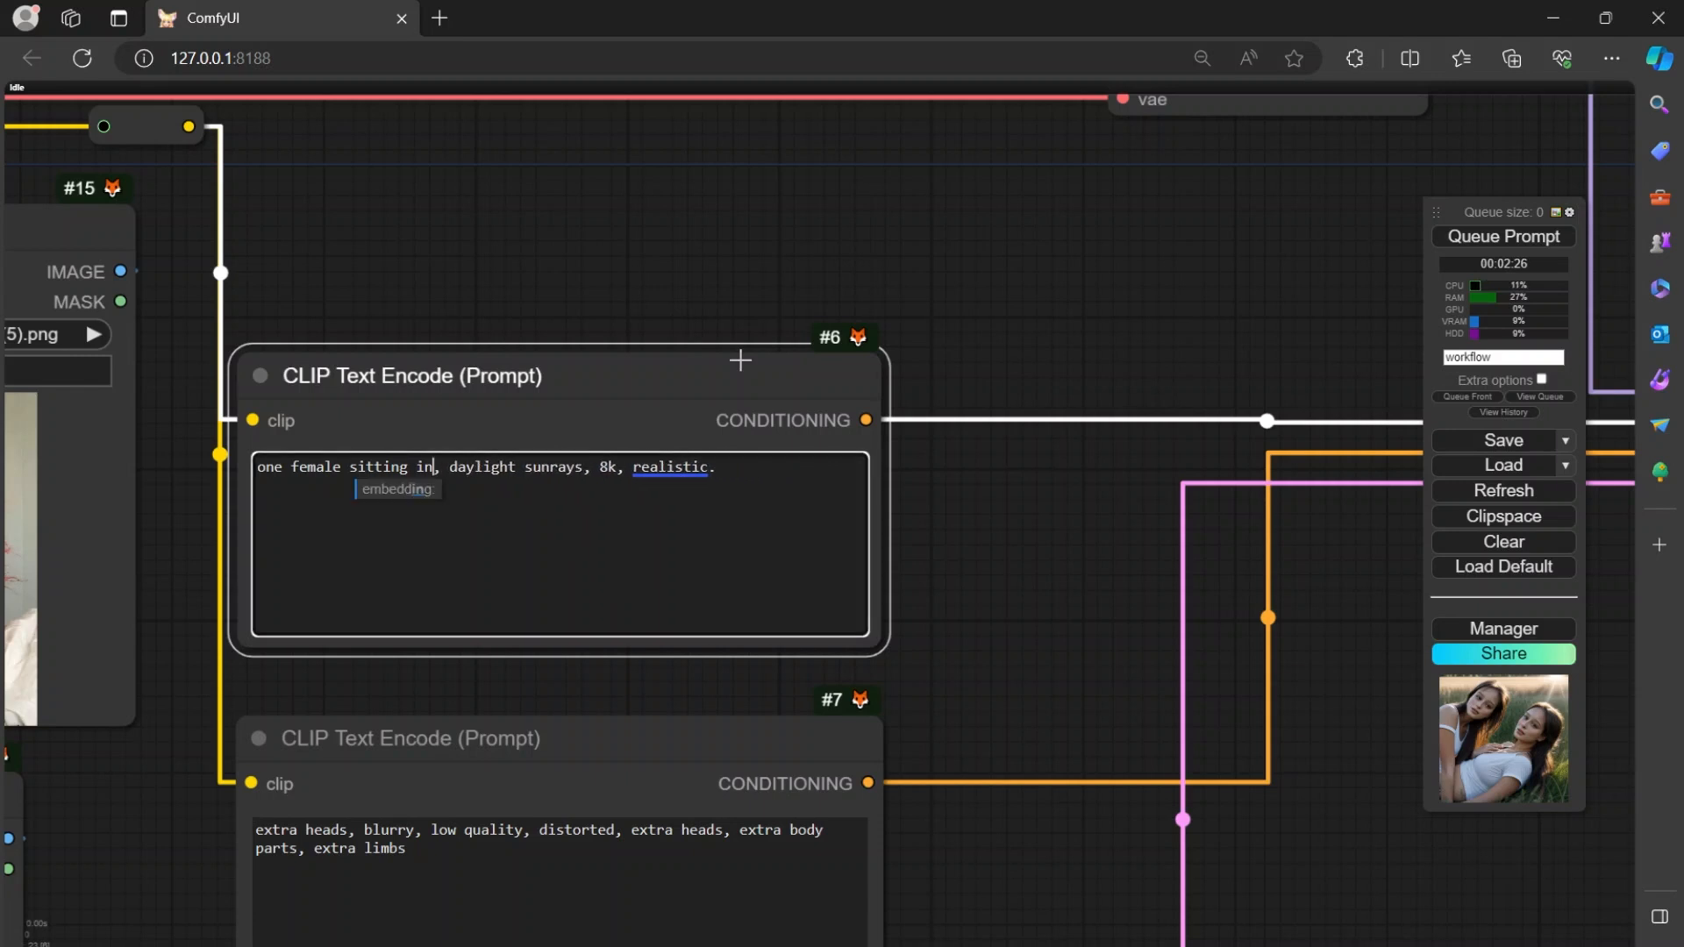
key(BackSpace)
key(BackSpace)
key(BackSpace)
key(BackSpace)
key(BackSpace)
key(BackSpace)
key(BackSpace)
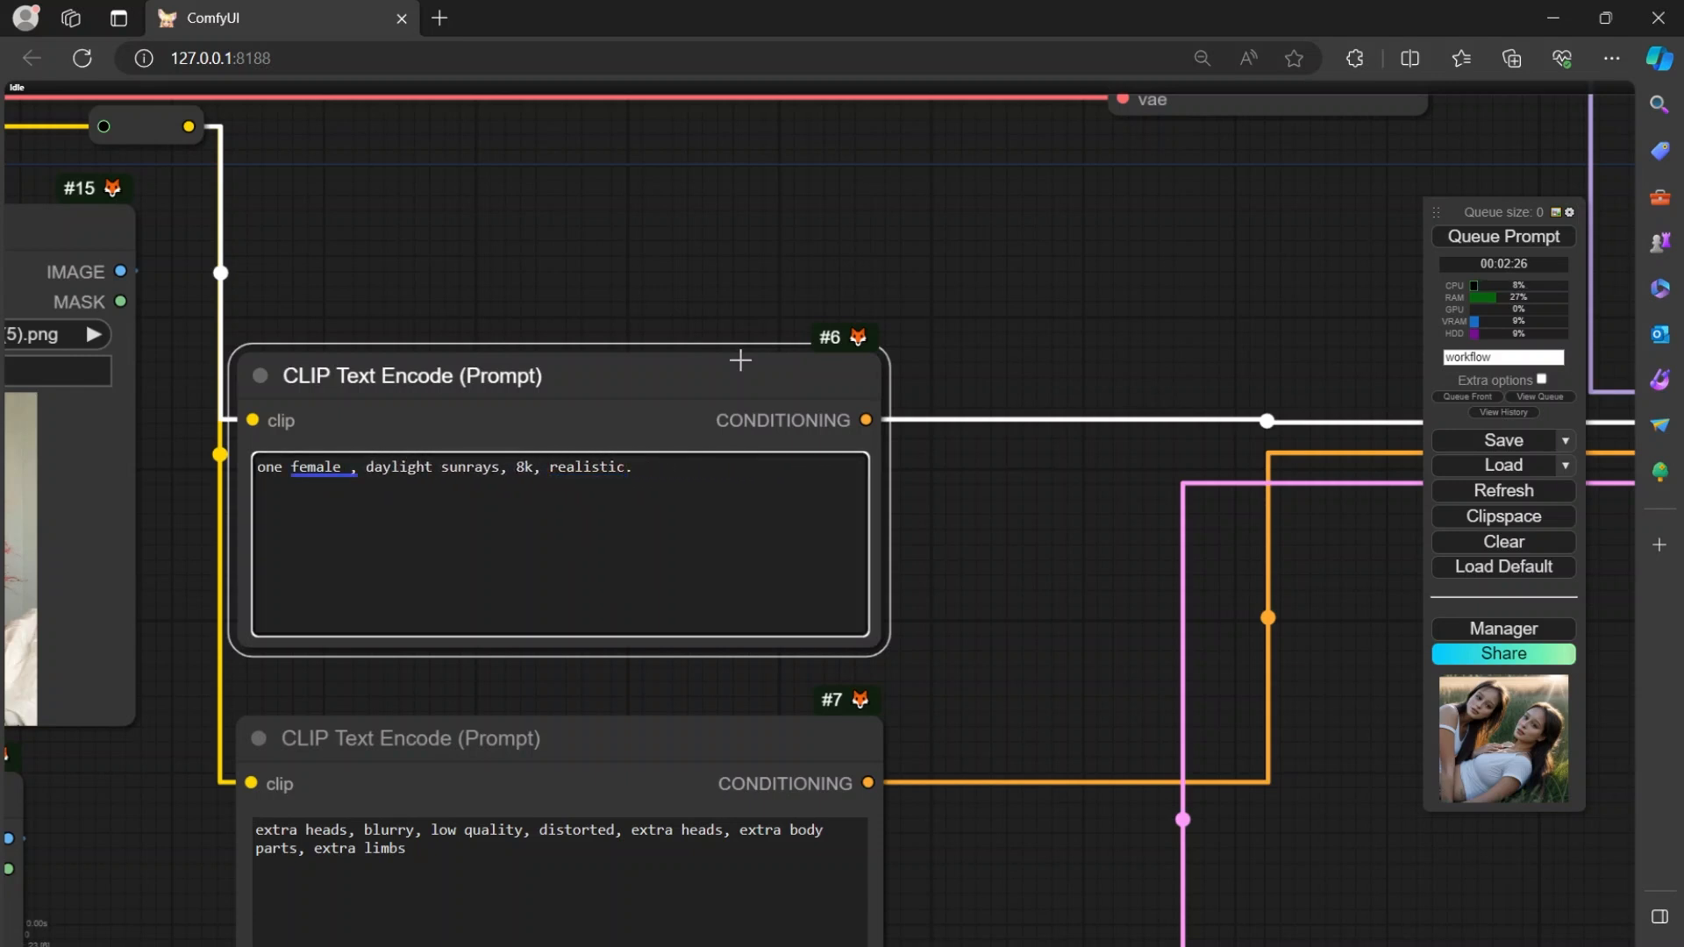
text(stan)
key(BackSpace)
text(nding in a)
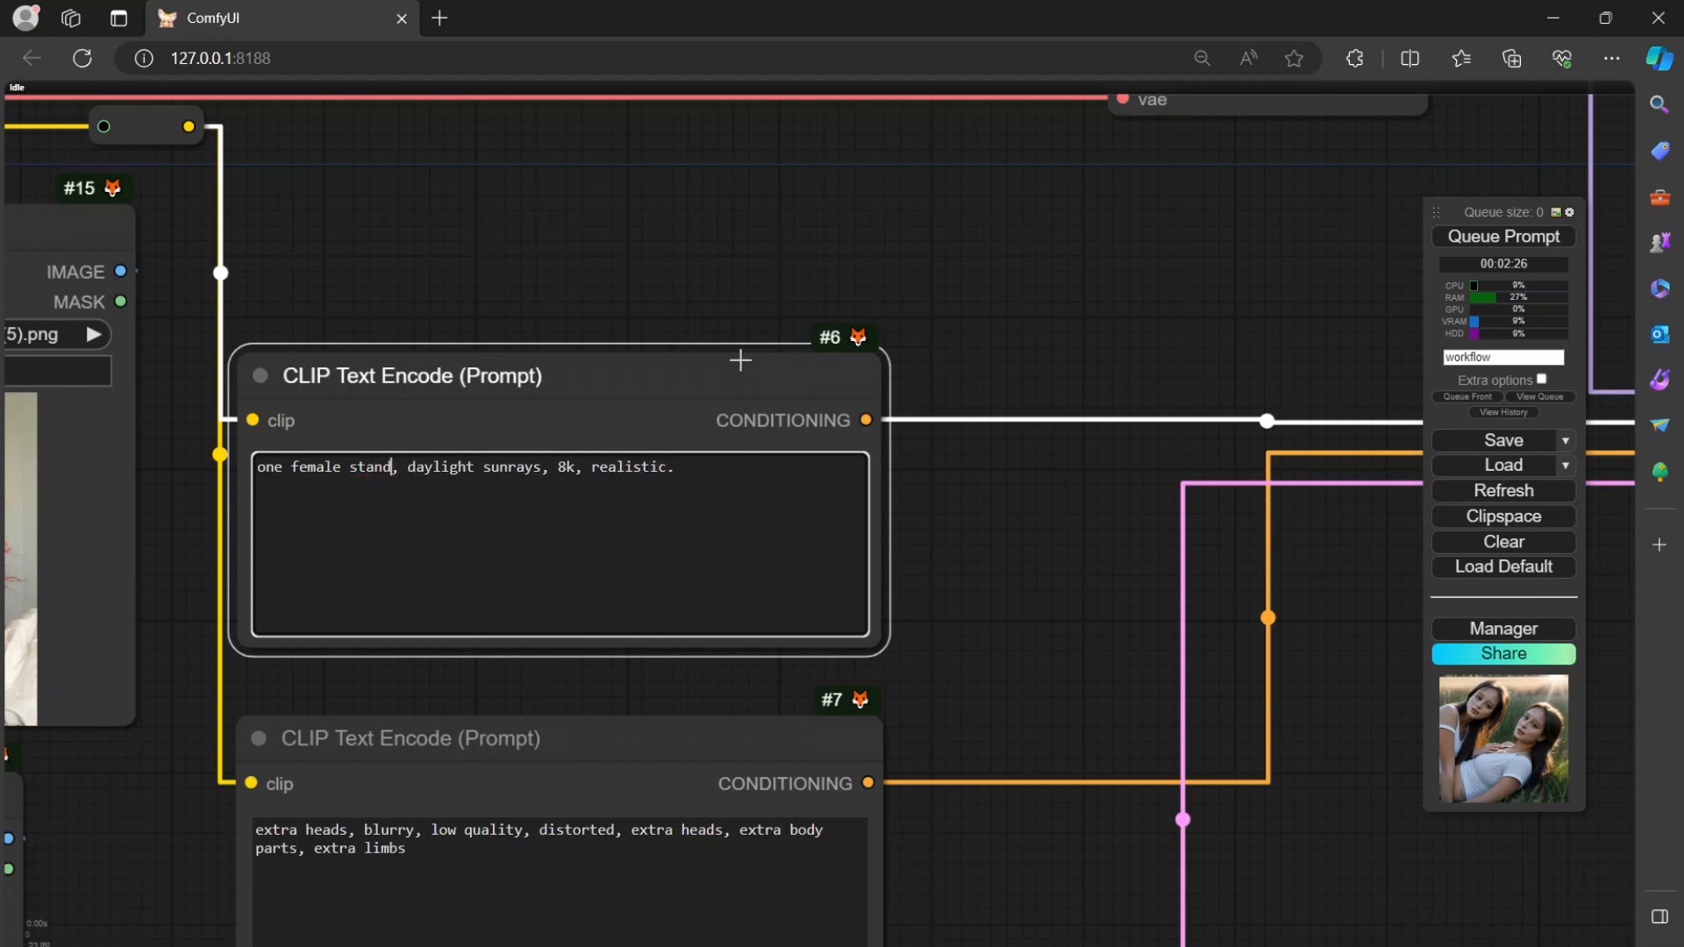
key(BackSpace)
key(BackSpace)
key(BackSpace)
key(BackSpace)
key(BackSpace)
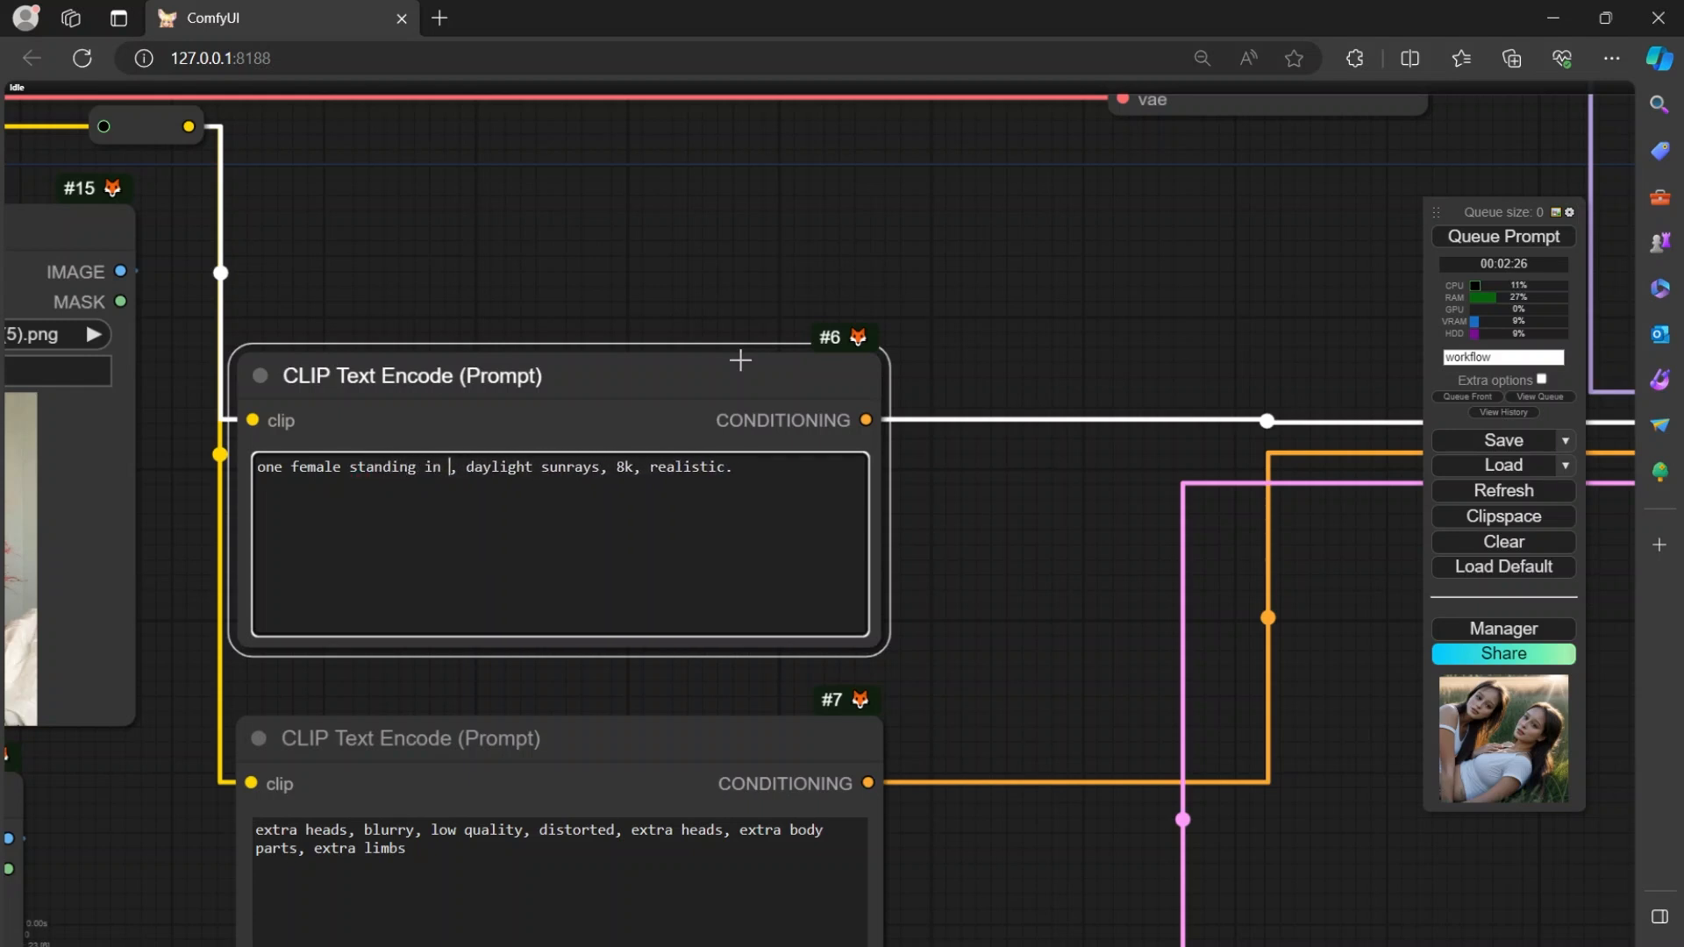
text(on a )
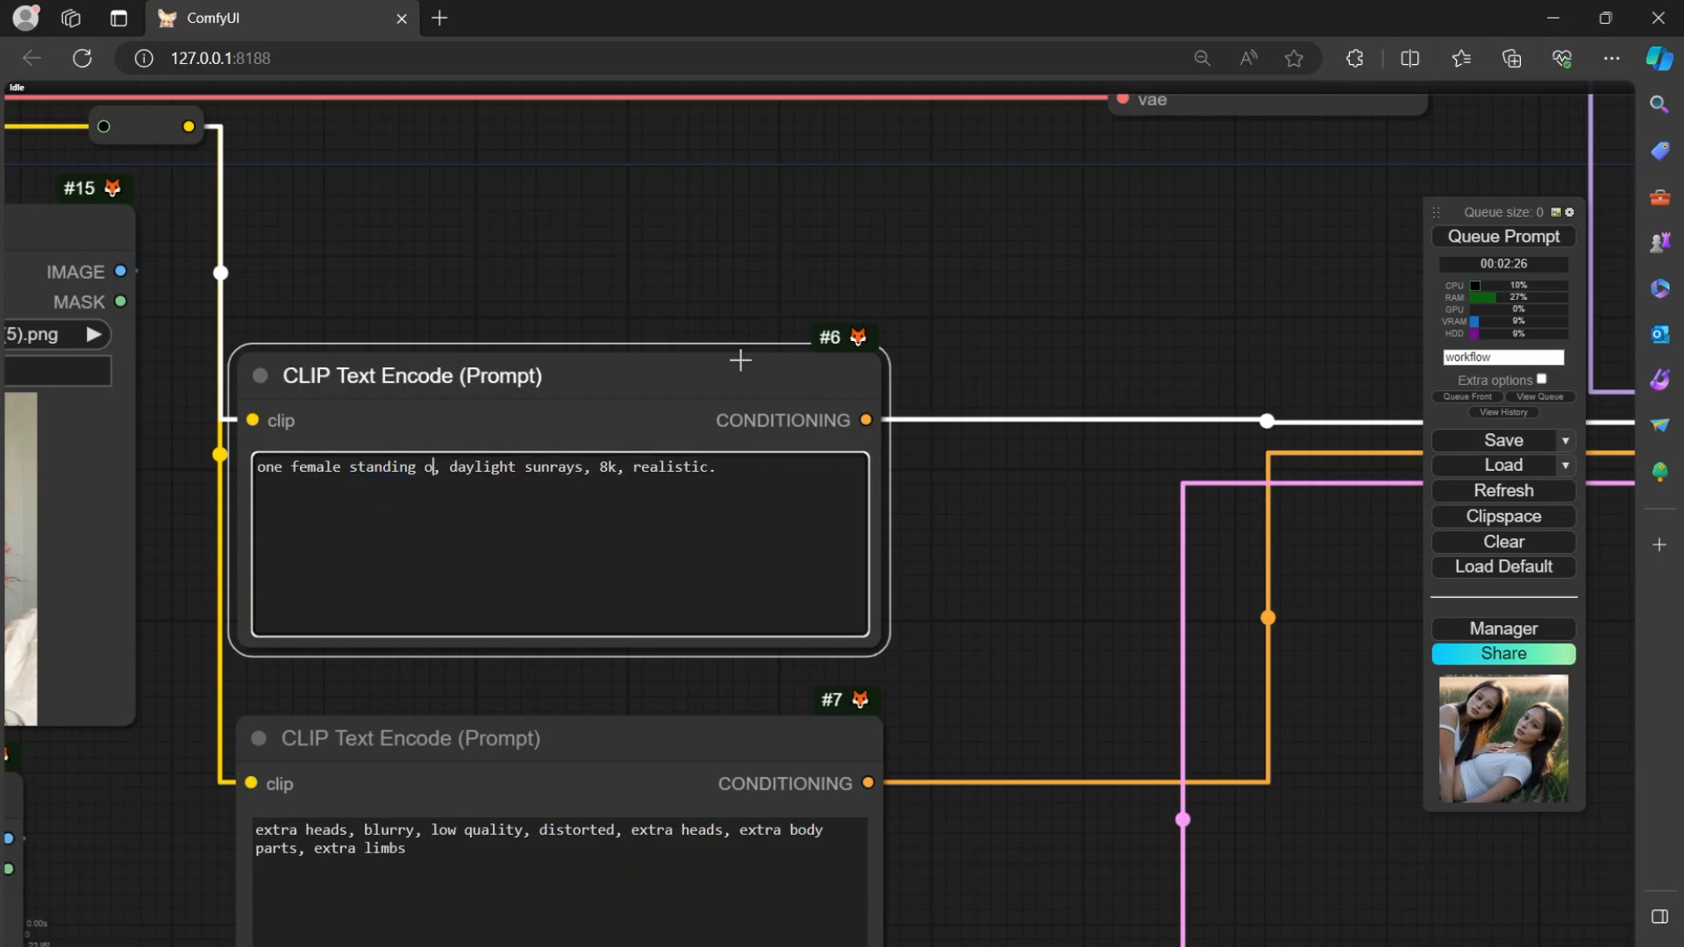
text(porch in ital)
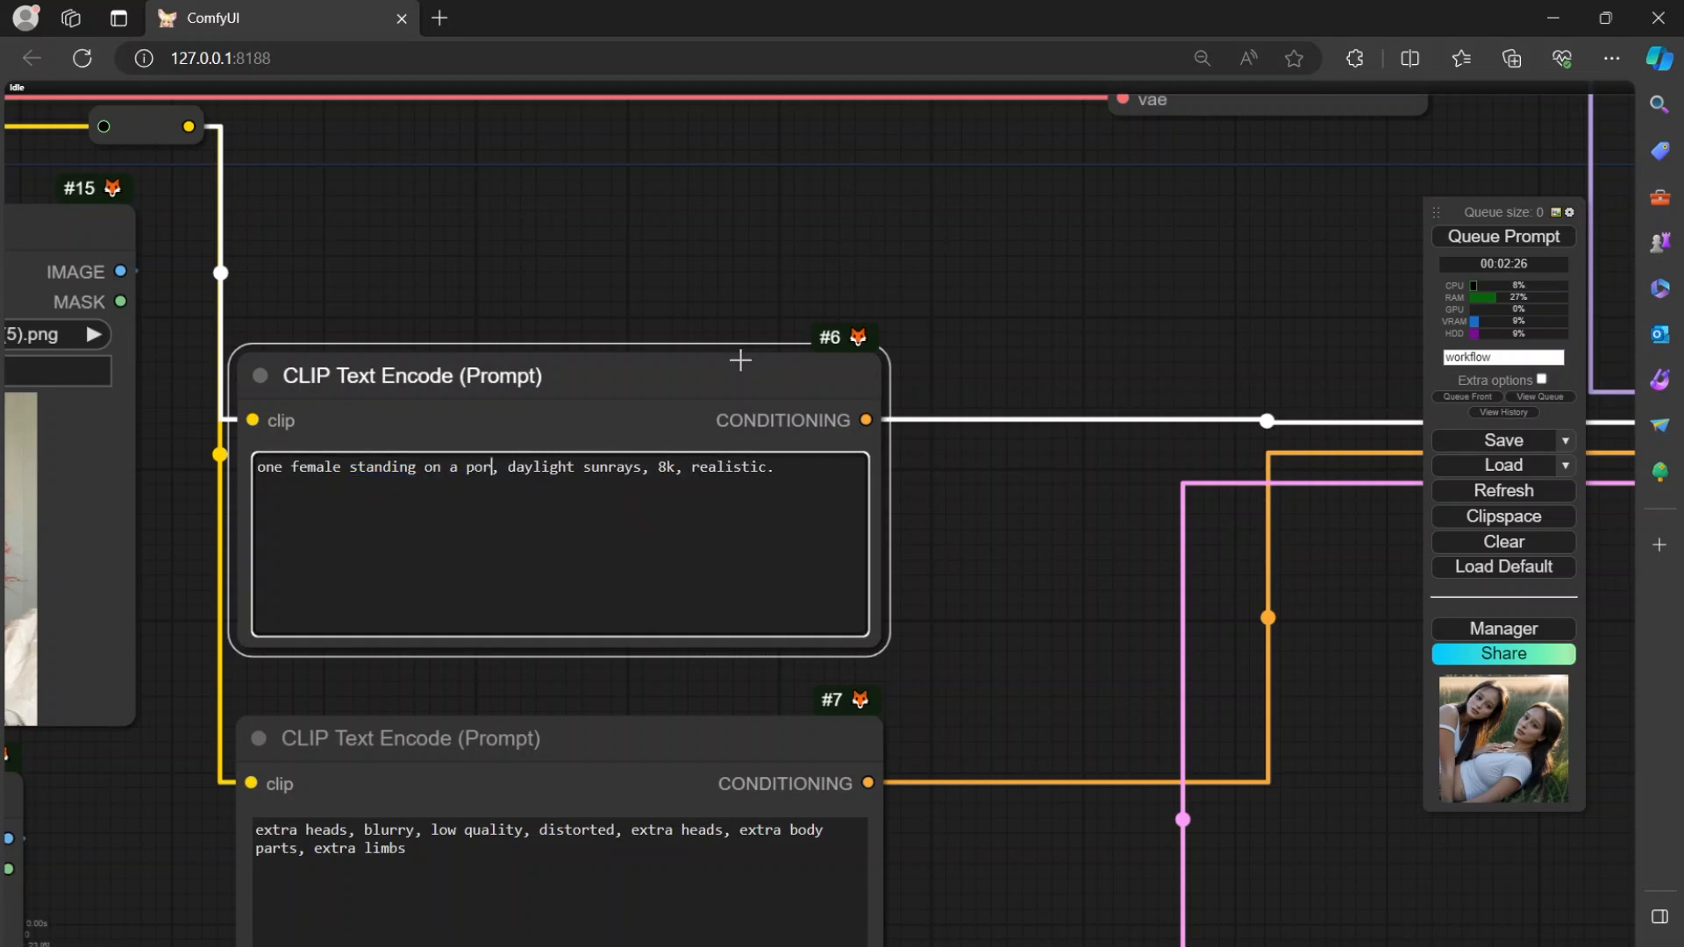
text(y)
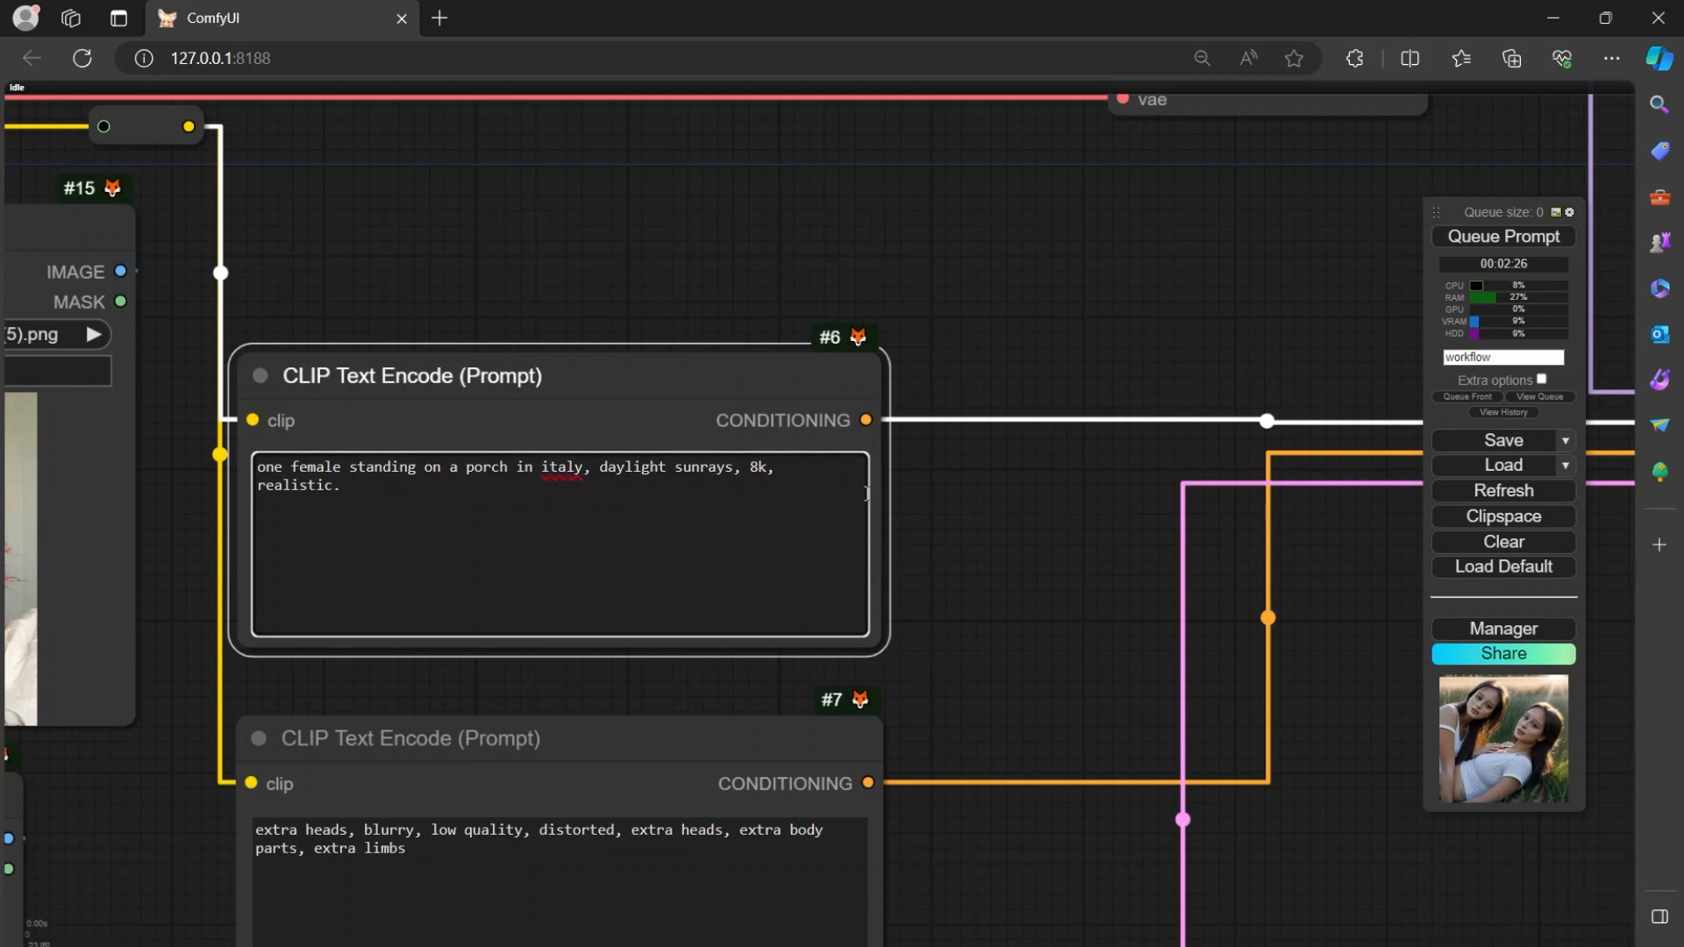
click(1499, 239)
Review the five replaced reference portraits in the Load Image nodes.
scroll(895, 280, down, 5)
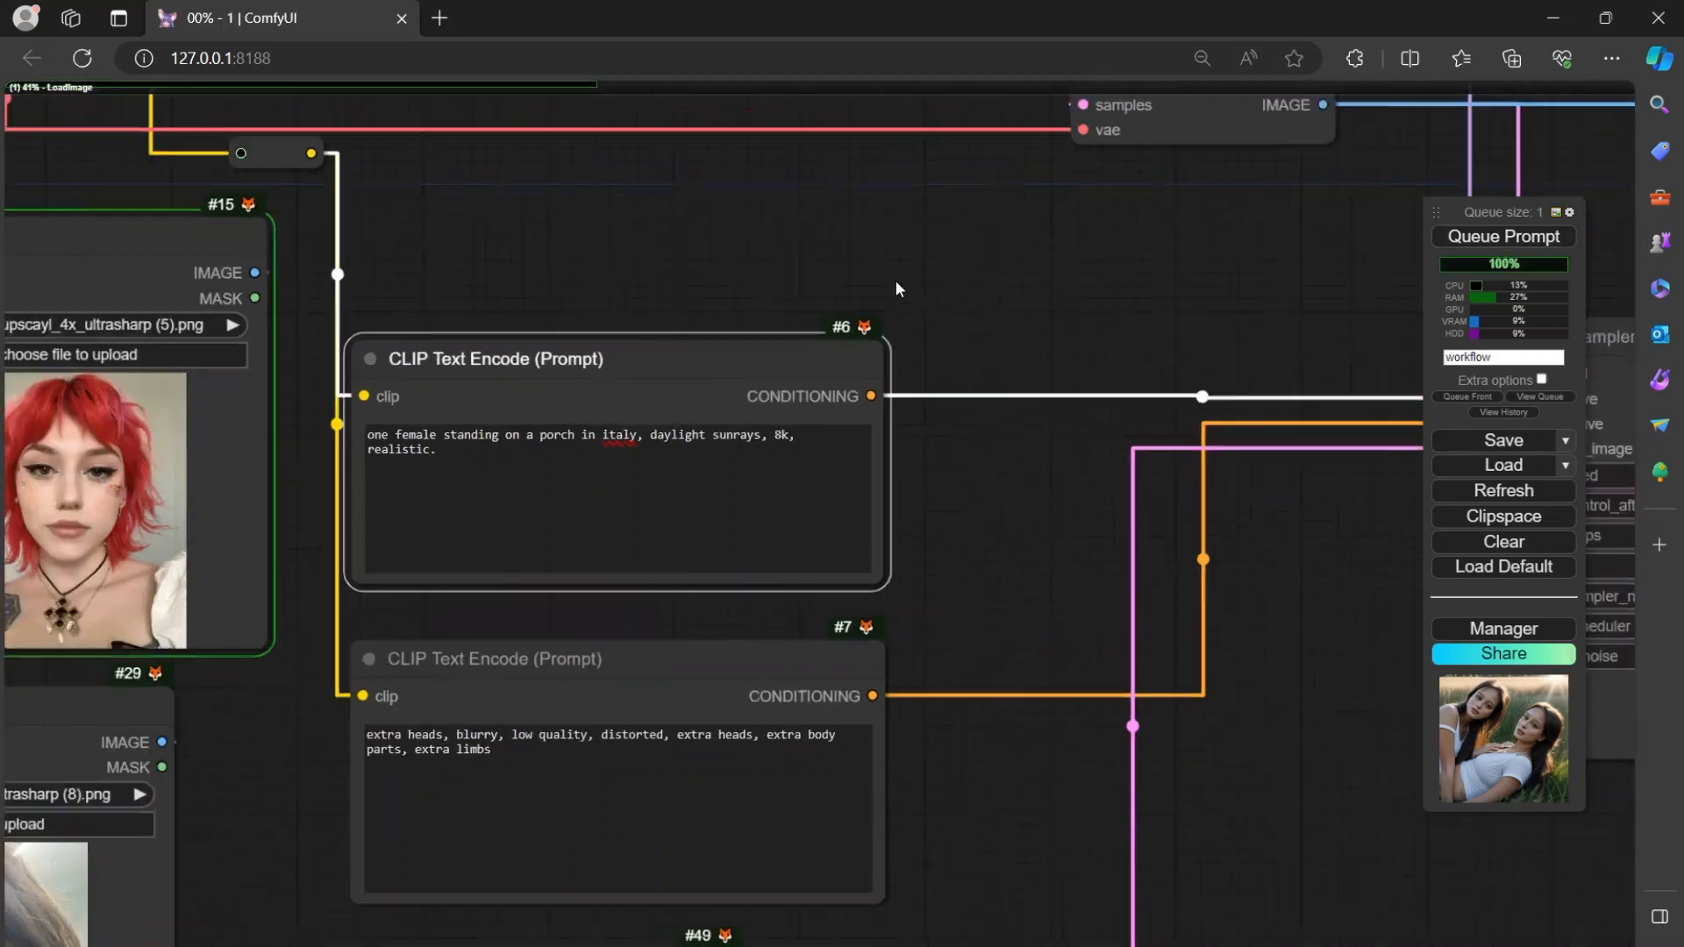
scroll(866, 335, down, 1)
drag(508, 665, 1053, 651)
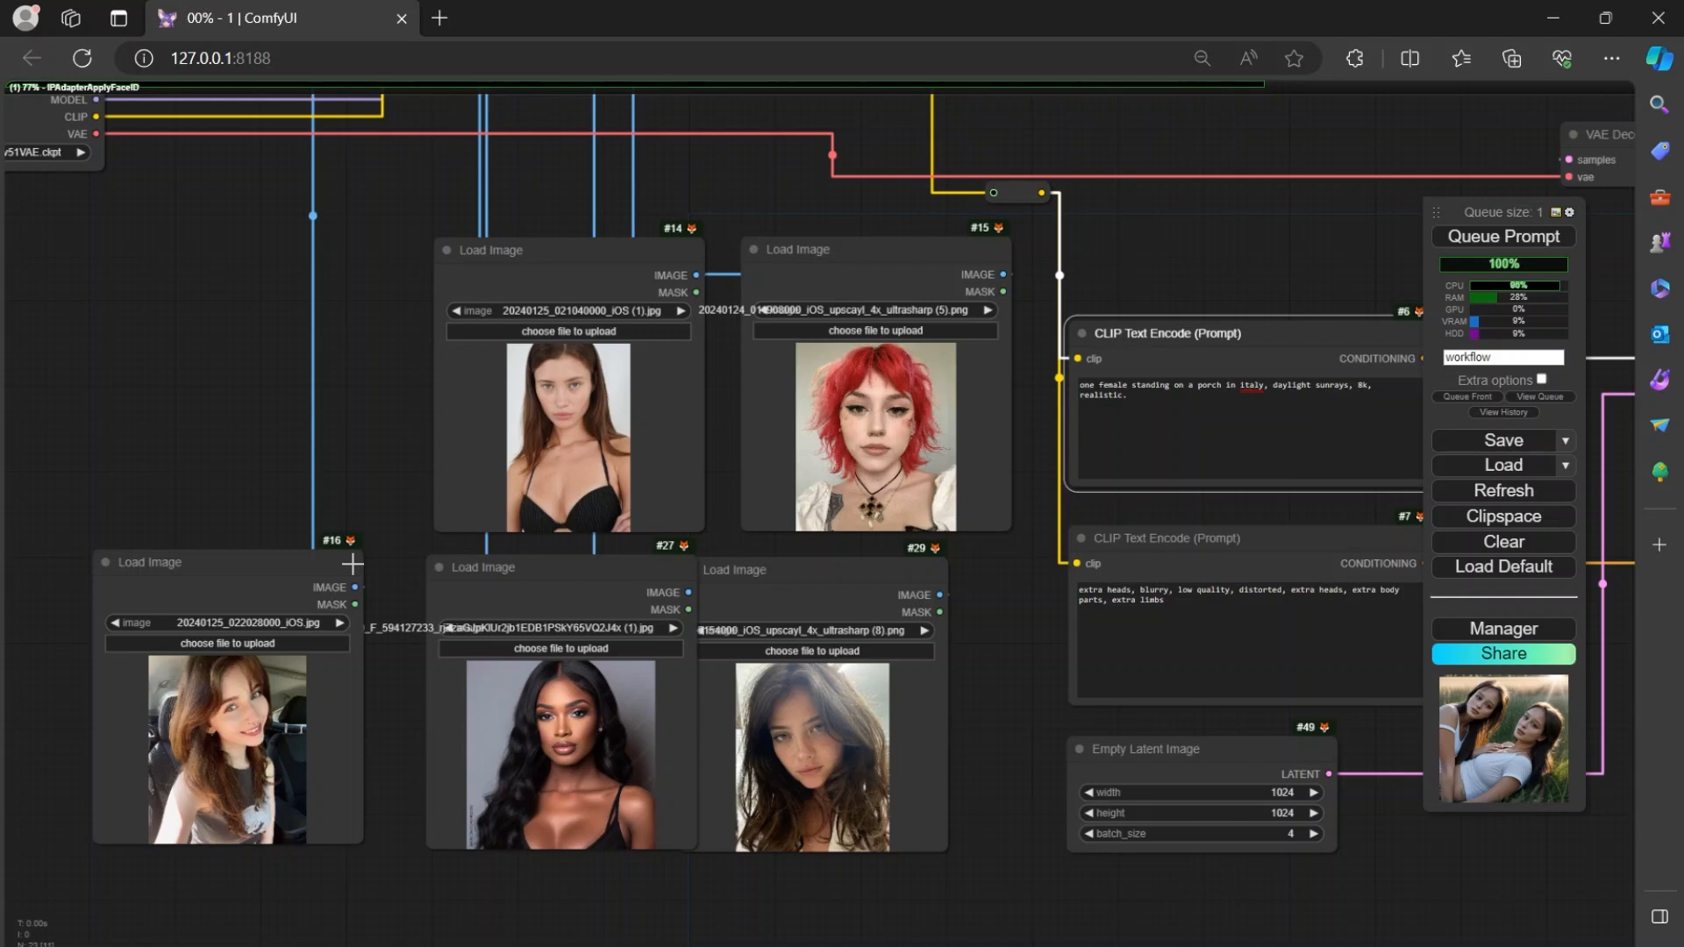
Move Load Image node #16 up beside node #14, in line with the upper row of reference portraits.
drag(192, 594, 228, 300)
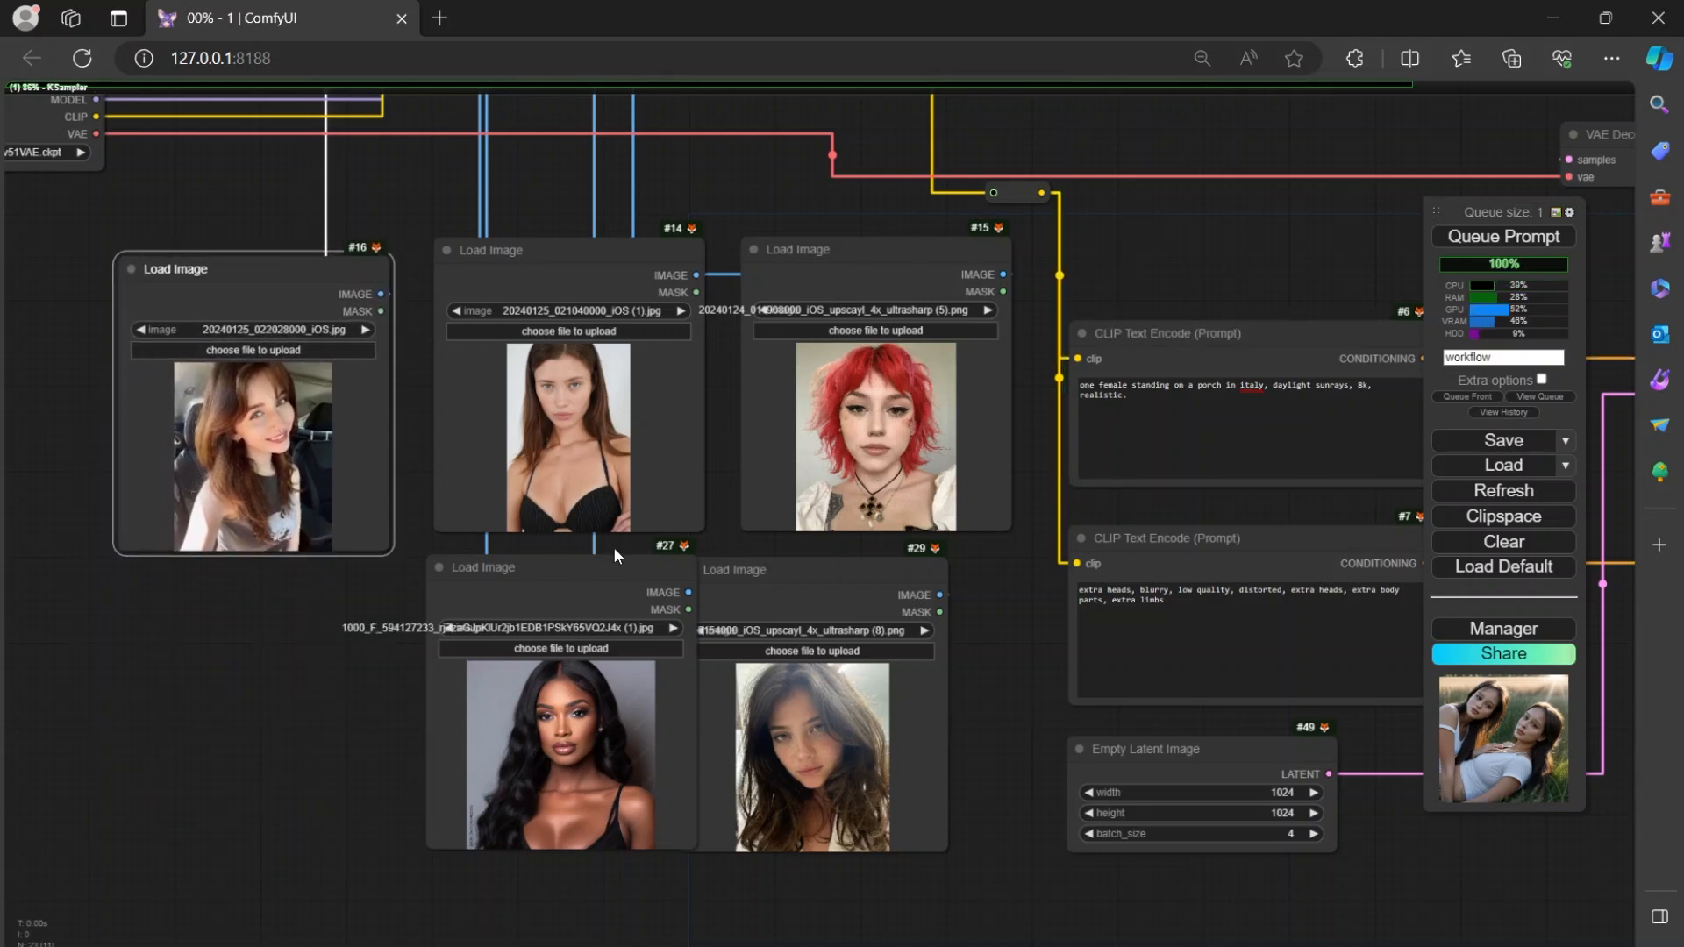
drag(995, 687, 826, 649)
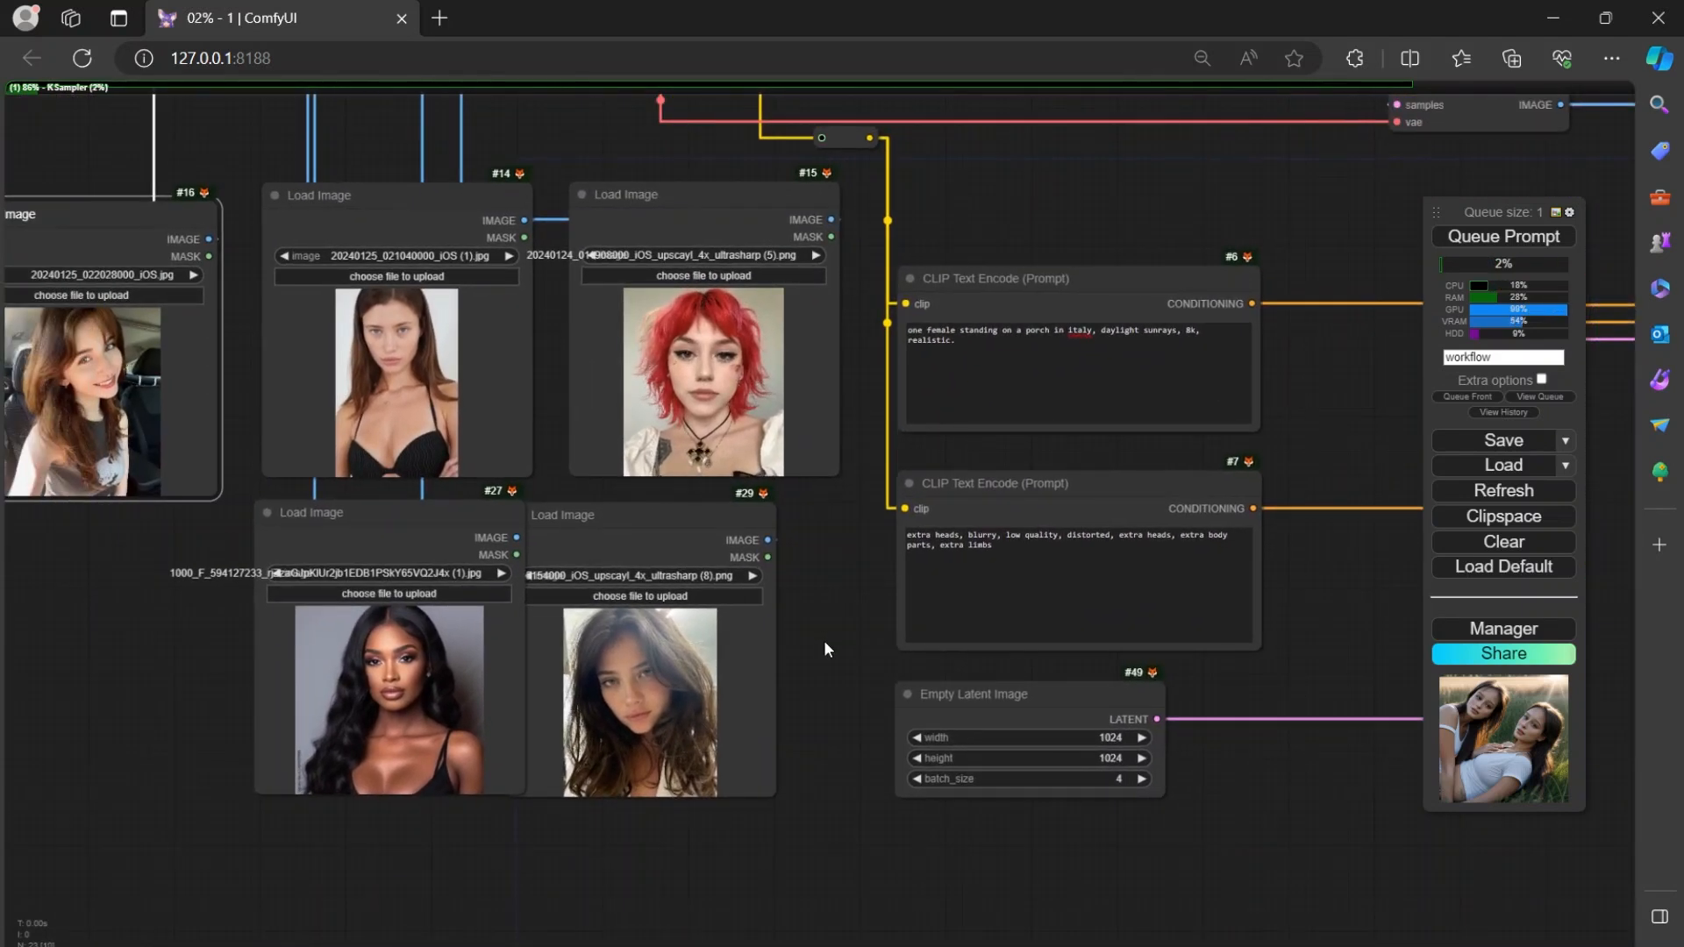
drag(824, 649, 895, 673)
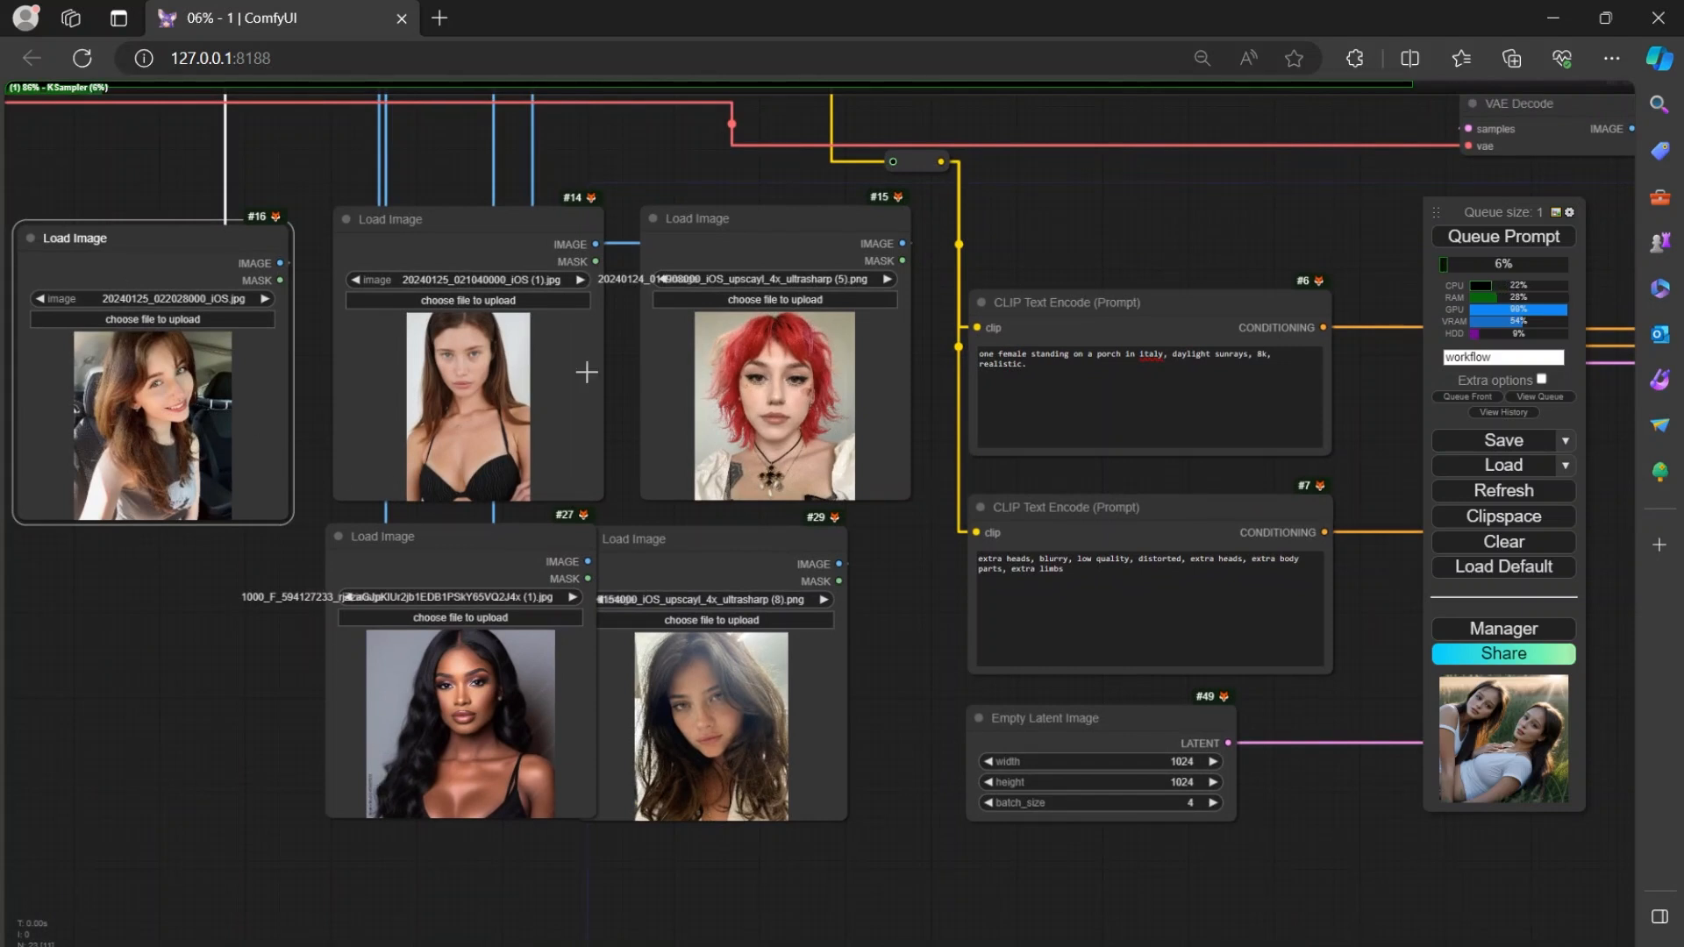
mouse_move(880, 674)
mouse_down()
mouse_move(712, 693)
mouse_move(861, 667)
mouse_up()
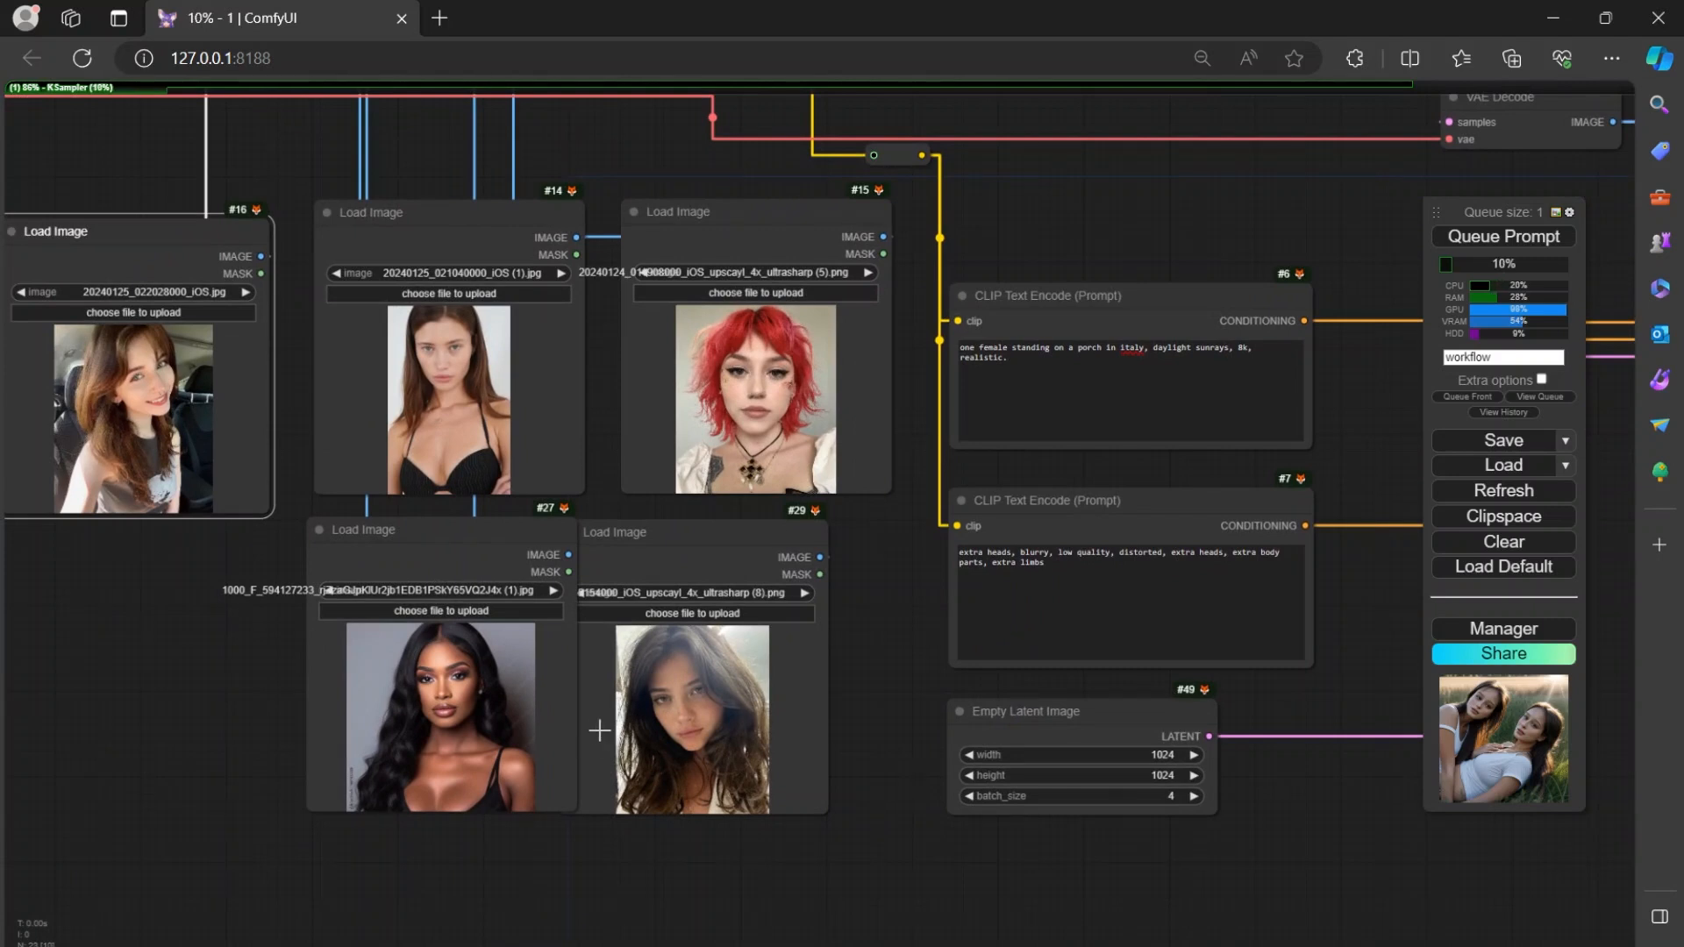
scroll(877, 666, down, 3)
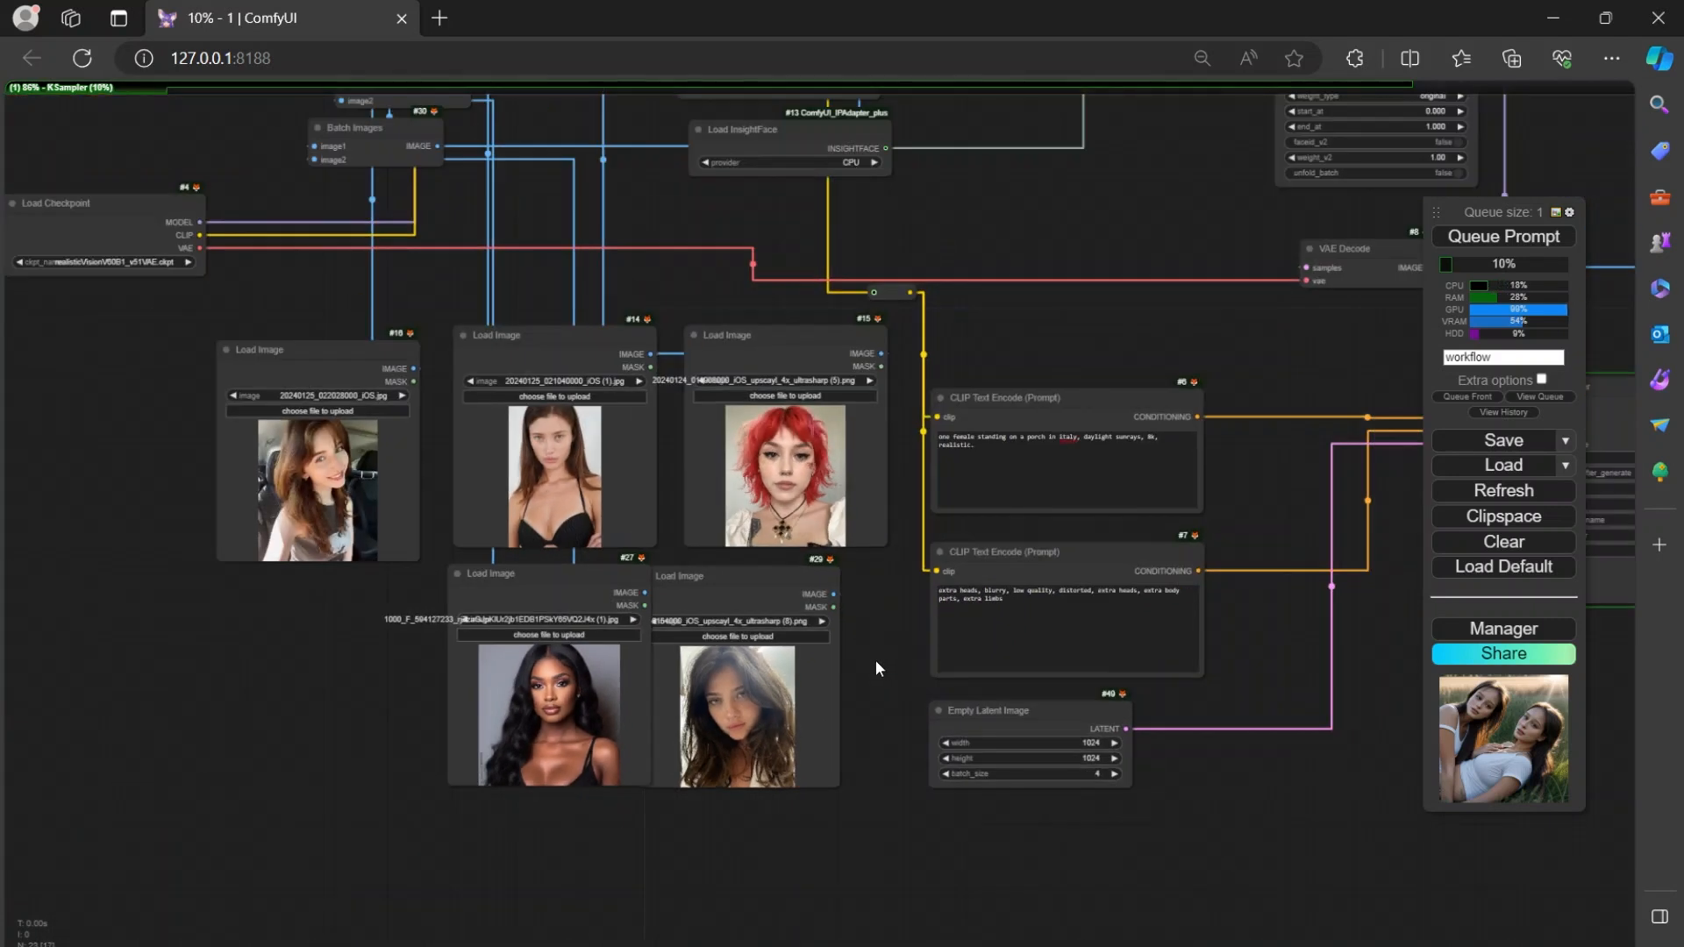
Close the enlarged image in the Save Image node and review the grid of previously generated images.
drag(875, 659, 410, 723)
drag(1012, 747, 432, 628)
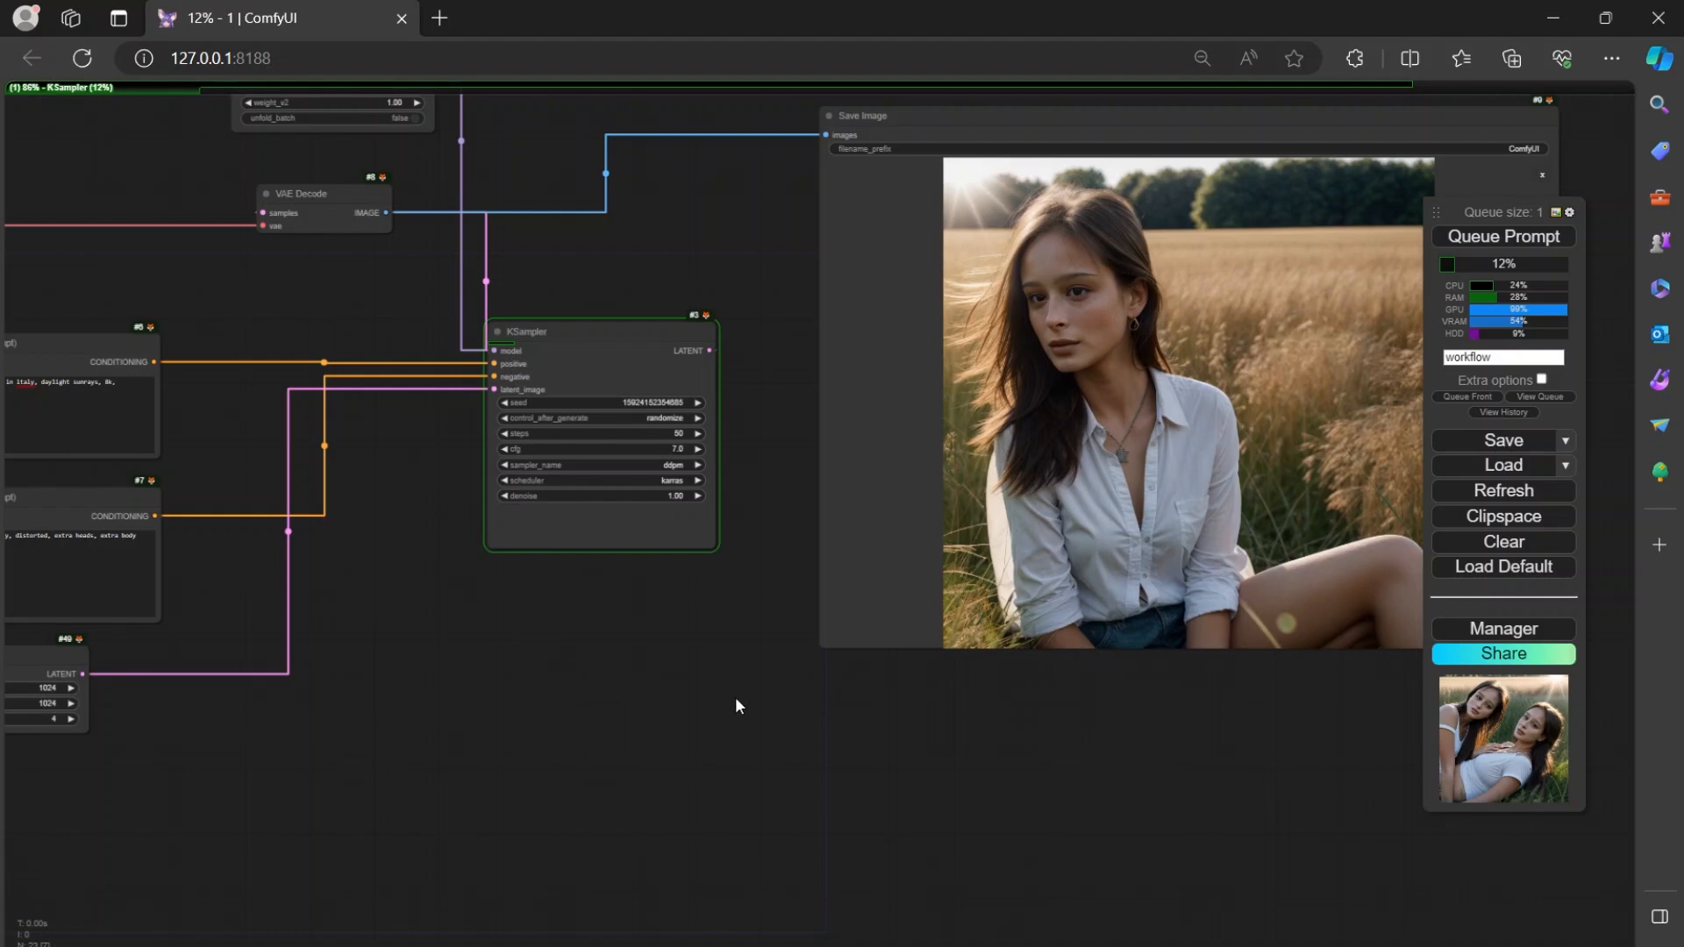
drag(737, 703, 526, 827)
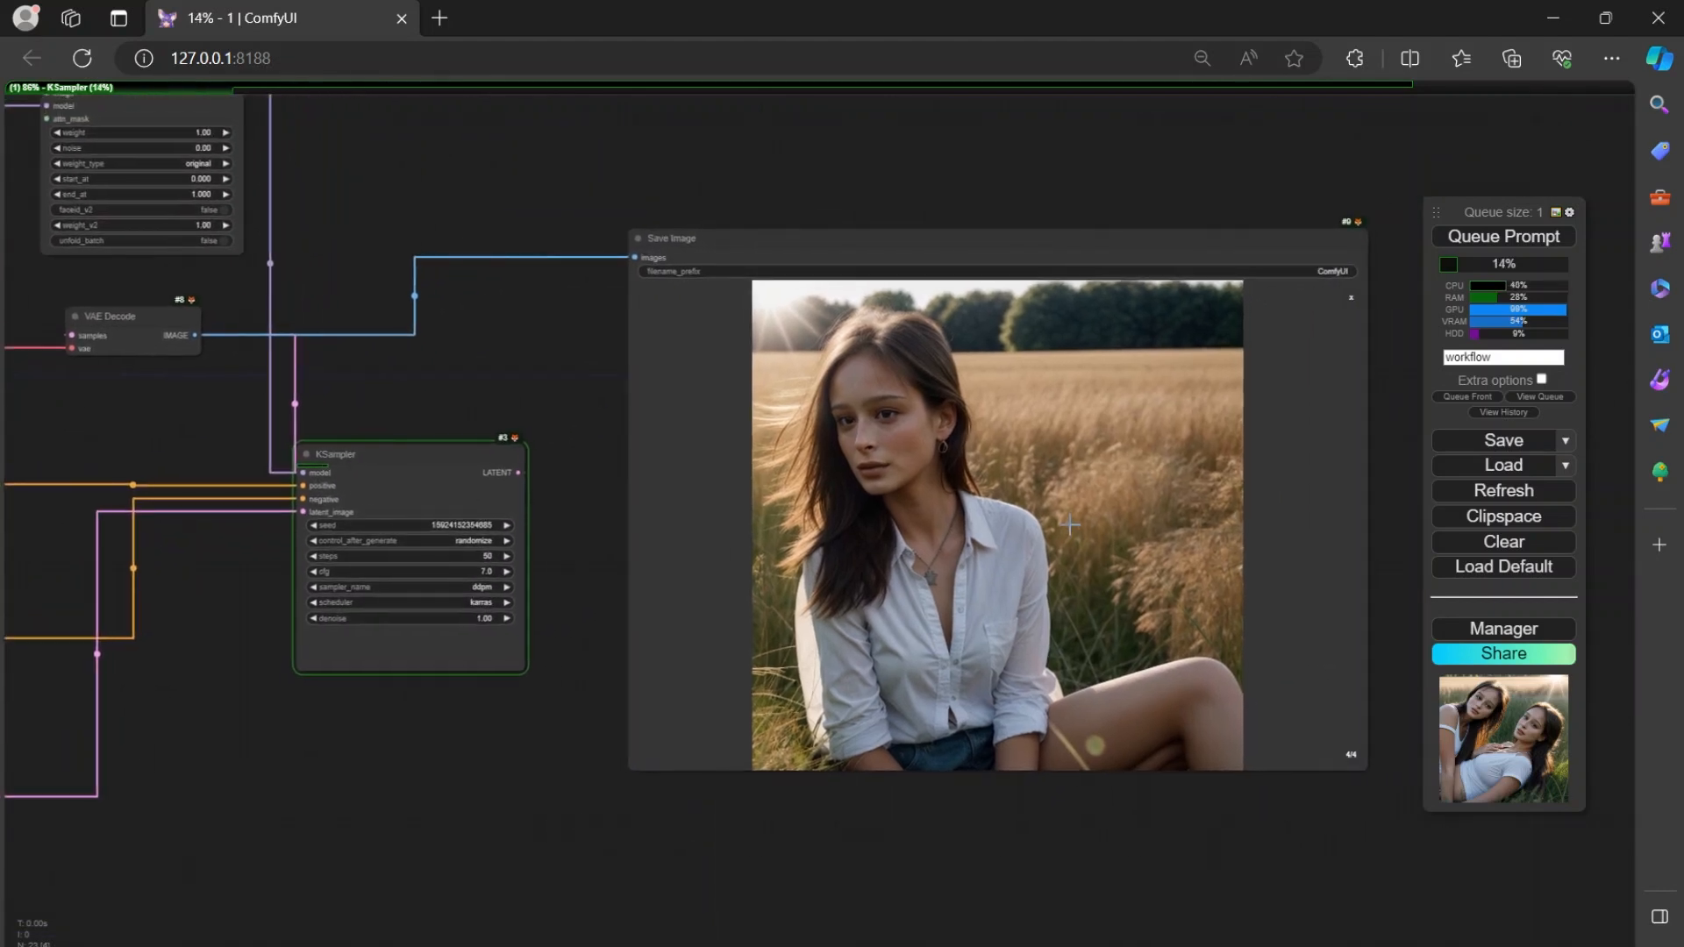
click(1352, 299)
mouse_move(442, 756)
mouse_down()
mouse_move(542, 794)
mouse_move(470, 756)
mouse_up()
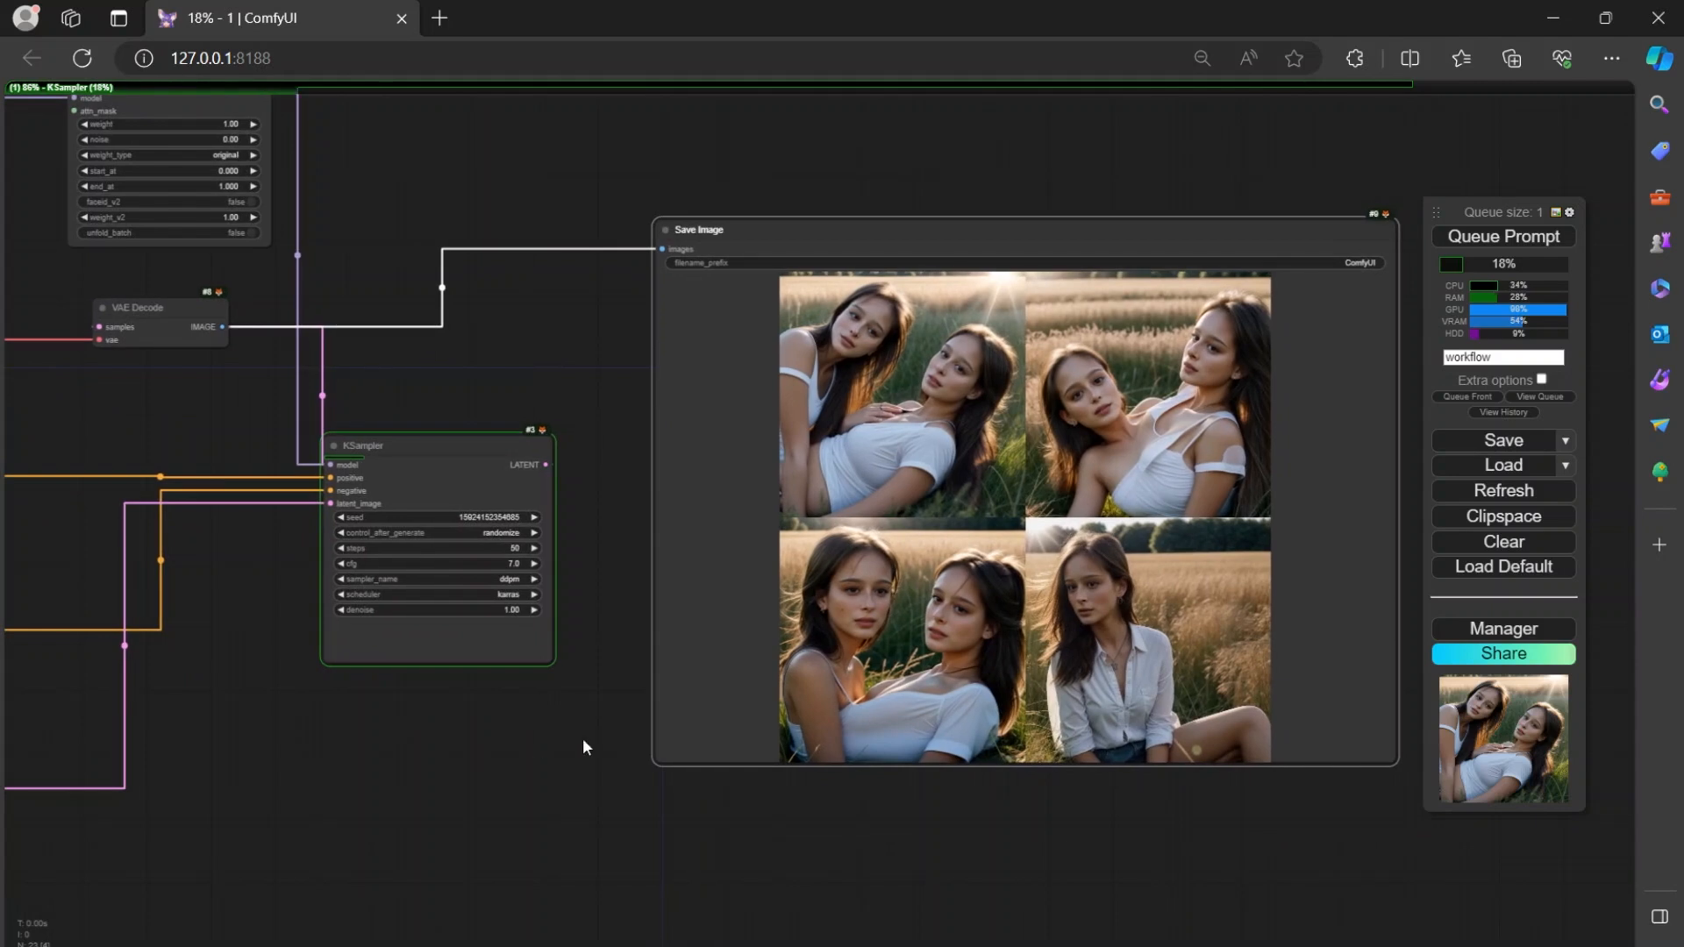
scroll(577, 728, up, 4)
scroll(576, 728, down, 3)
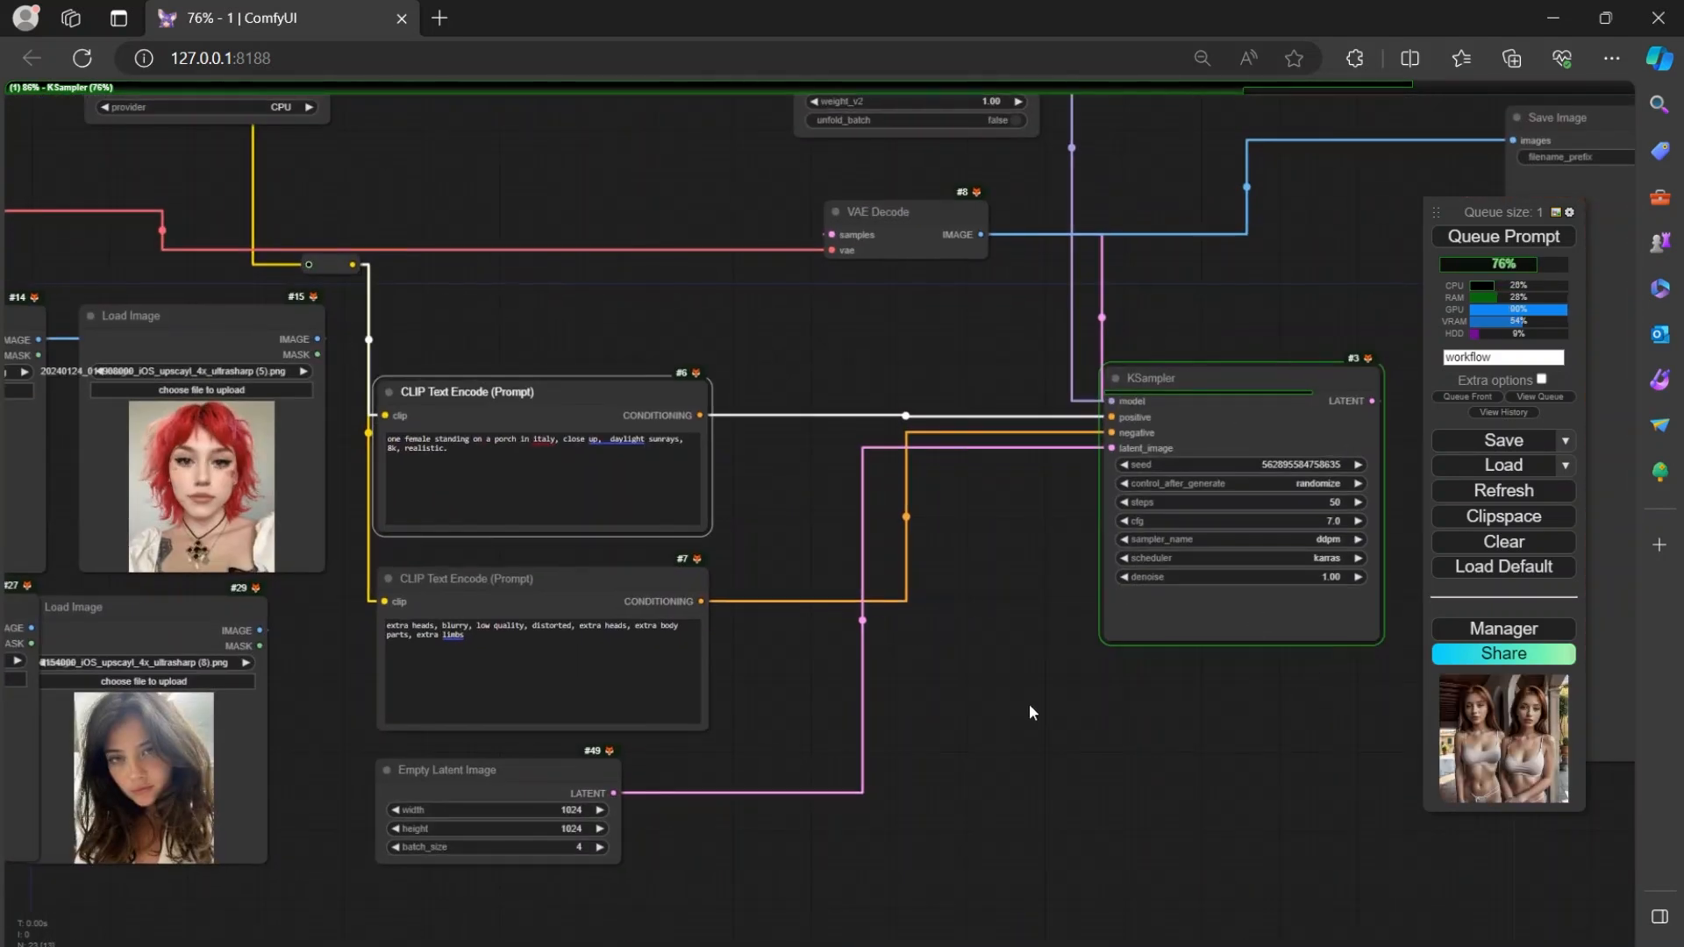
drag(1031, 712, 805, 755)
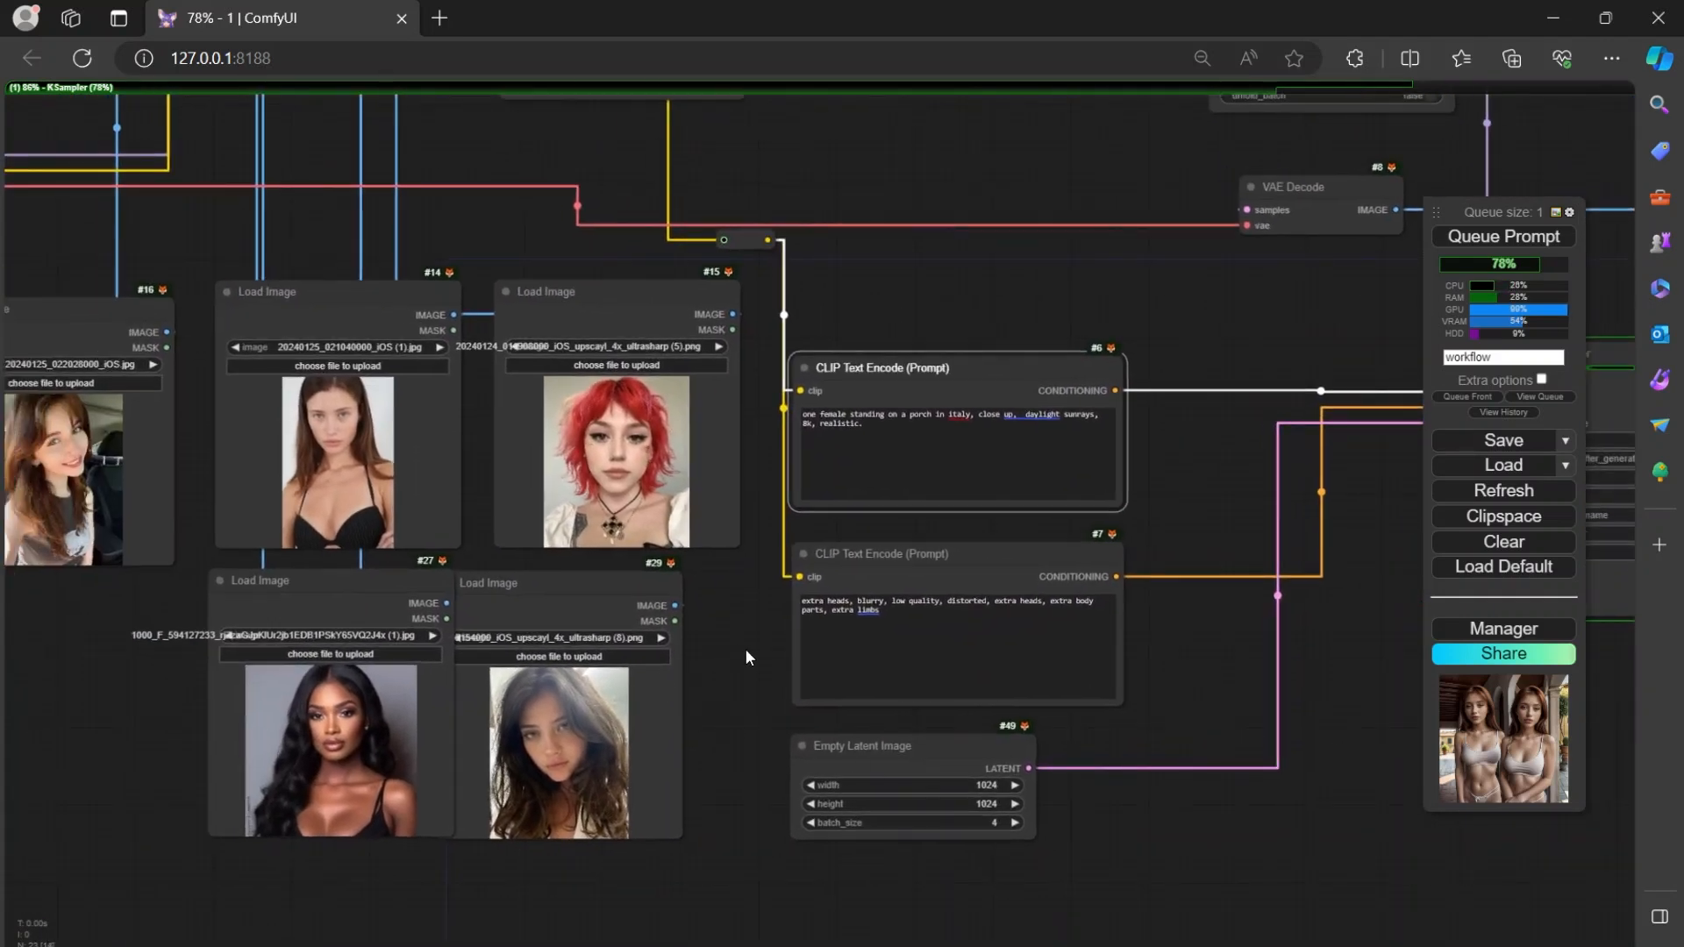
Inspect the inputs and weight settings of the Apply IPAdapter FaceID node.
drag(747, 657, 865, 659)
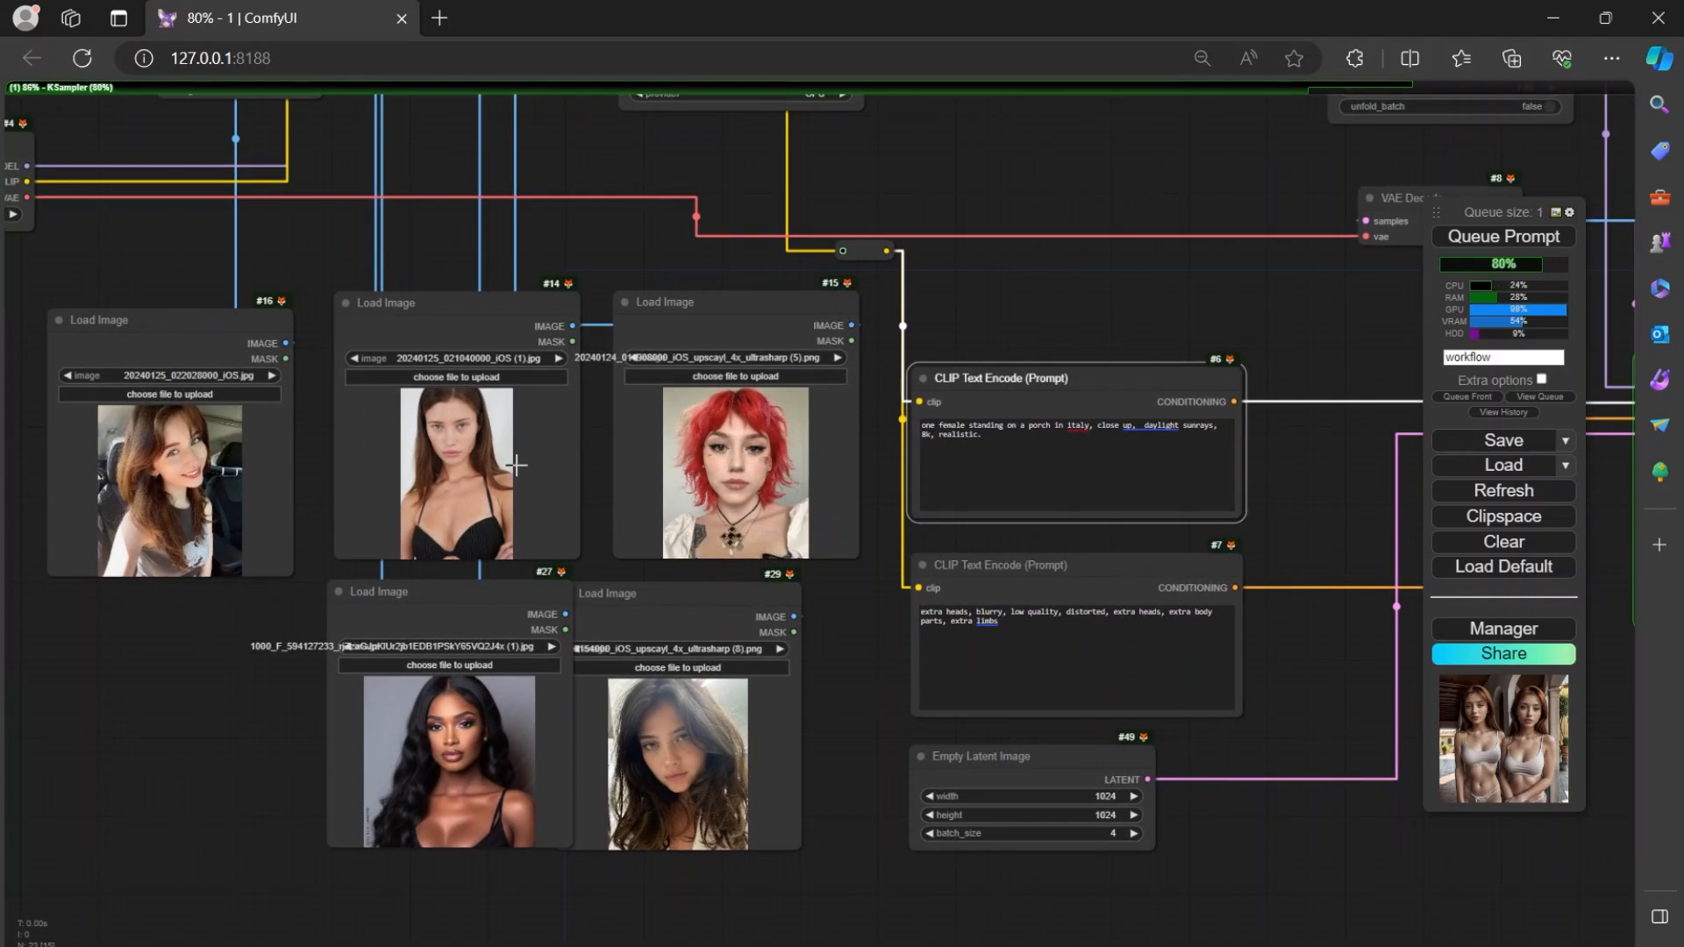
drag(231, 741, 125, 778)
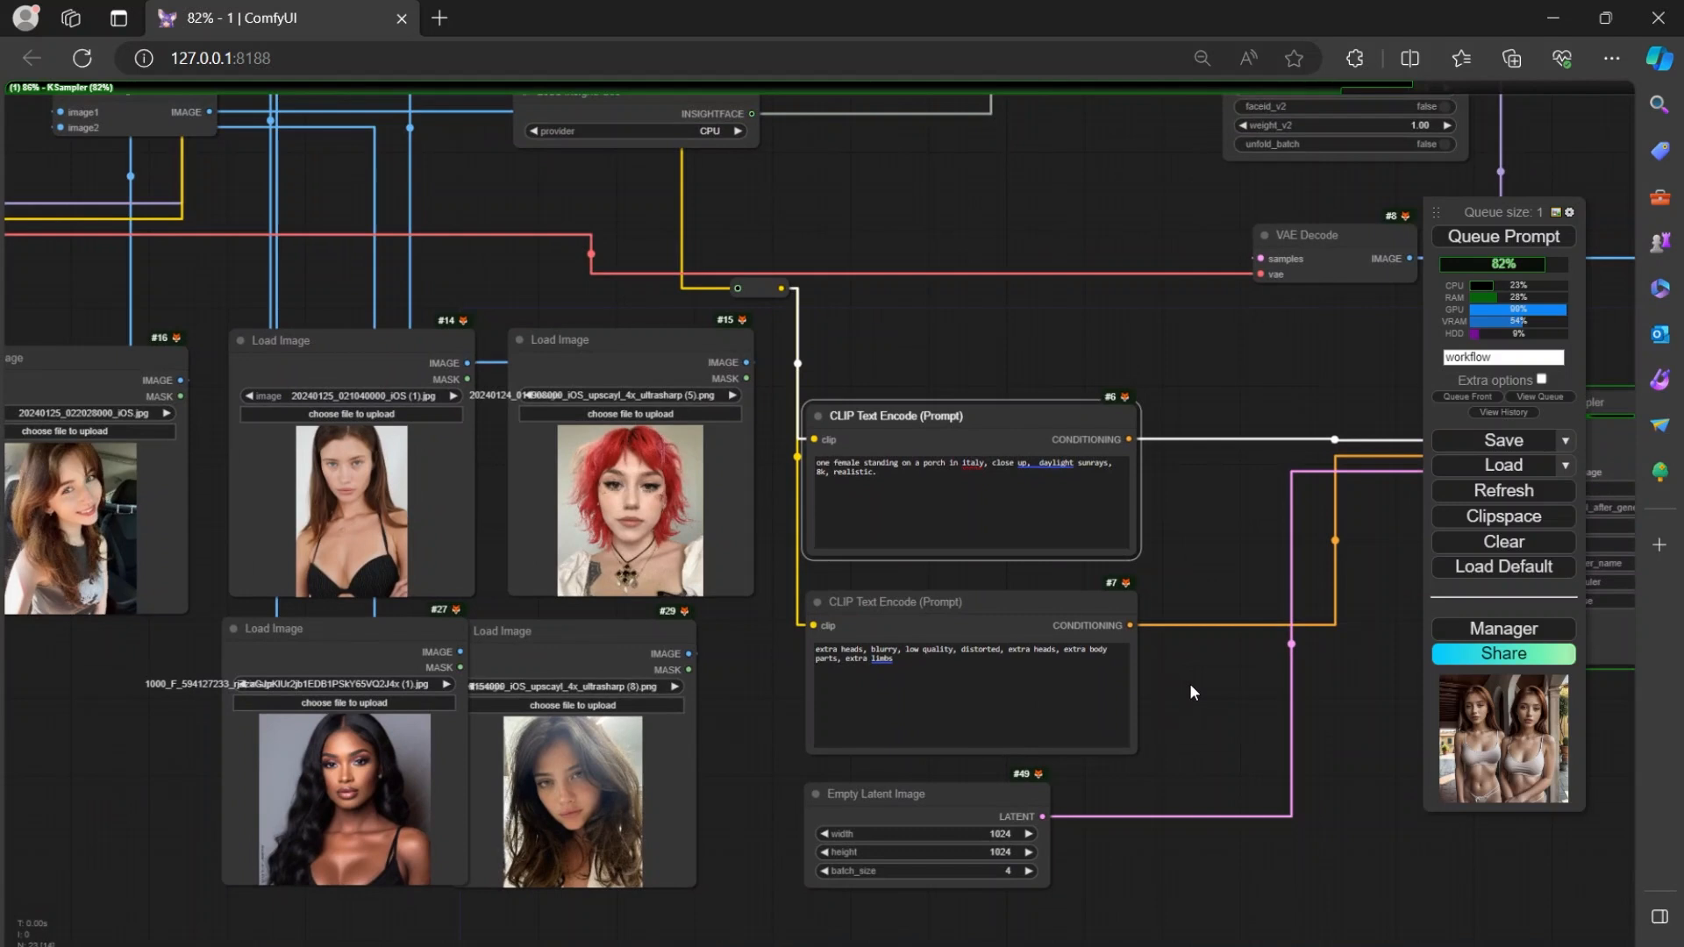
drag(1189, 692, 1119, 707)
drag(1113, 362, 702, 608)
scroll(751, 326, up, 5)
drag(752, 325, 603, 531)
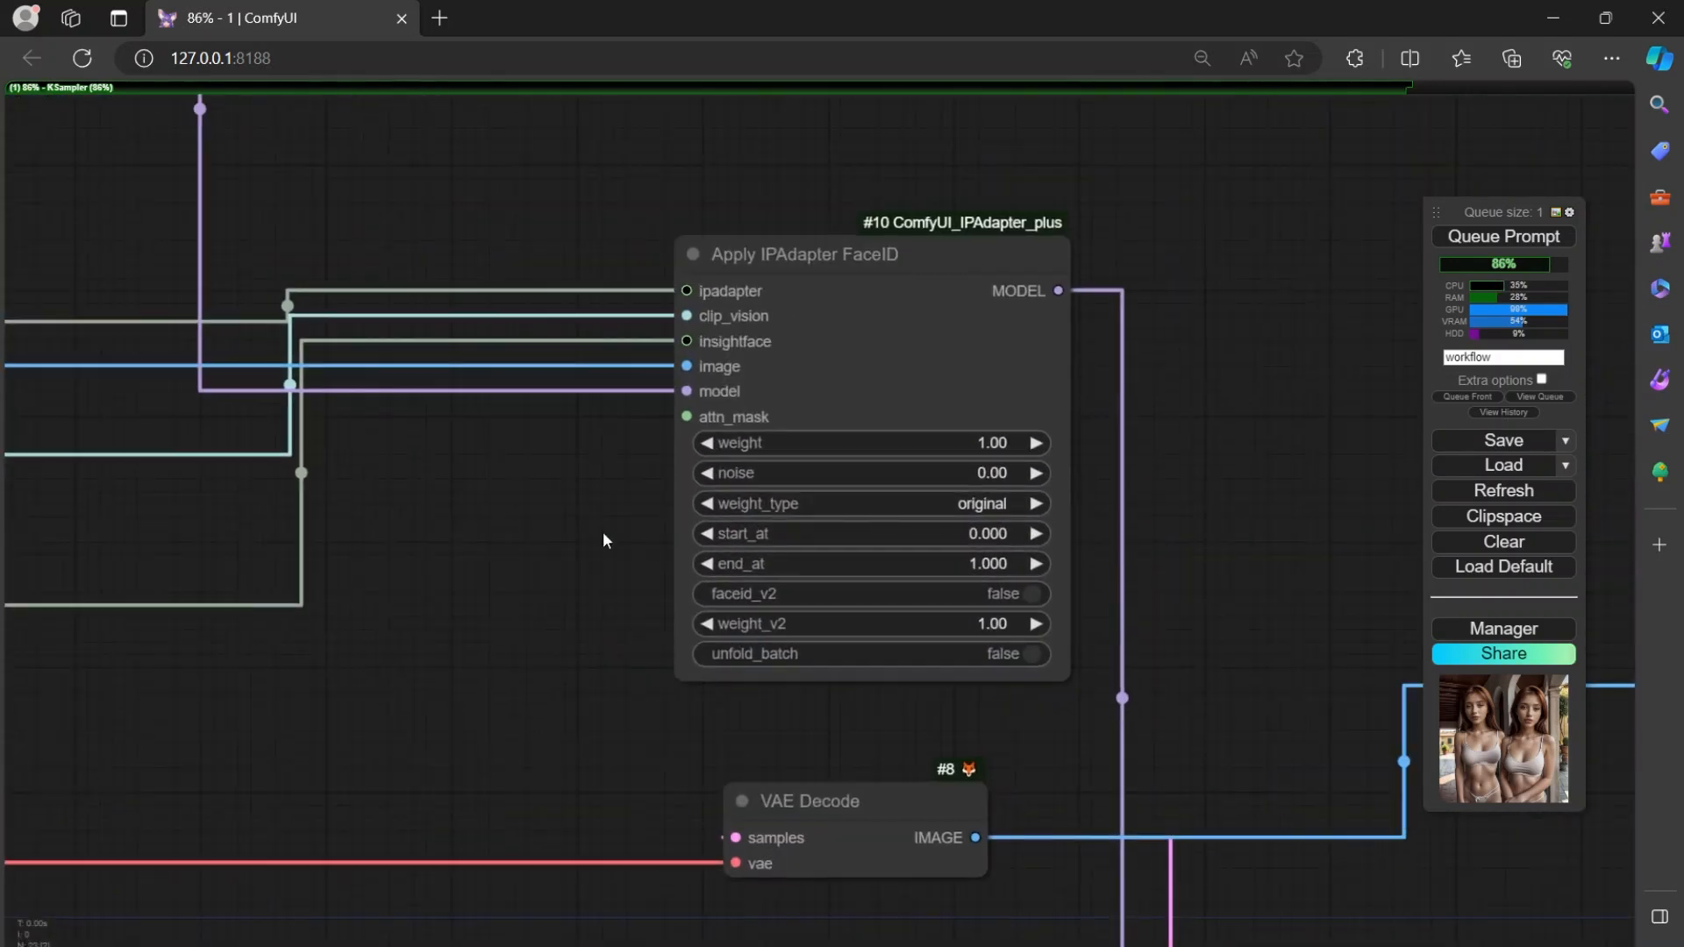
scroll(603, 532, up, 3)
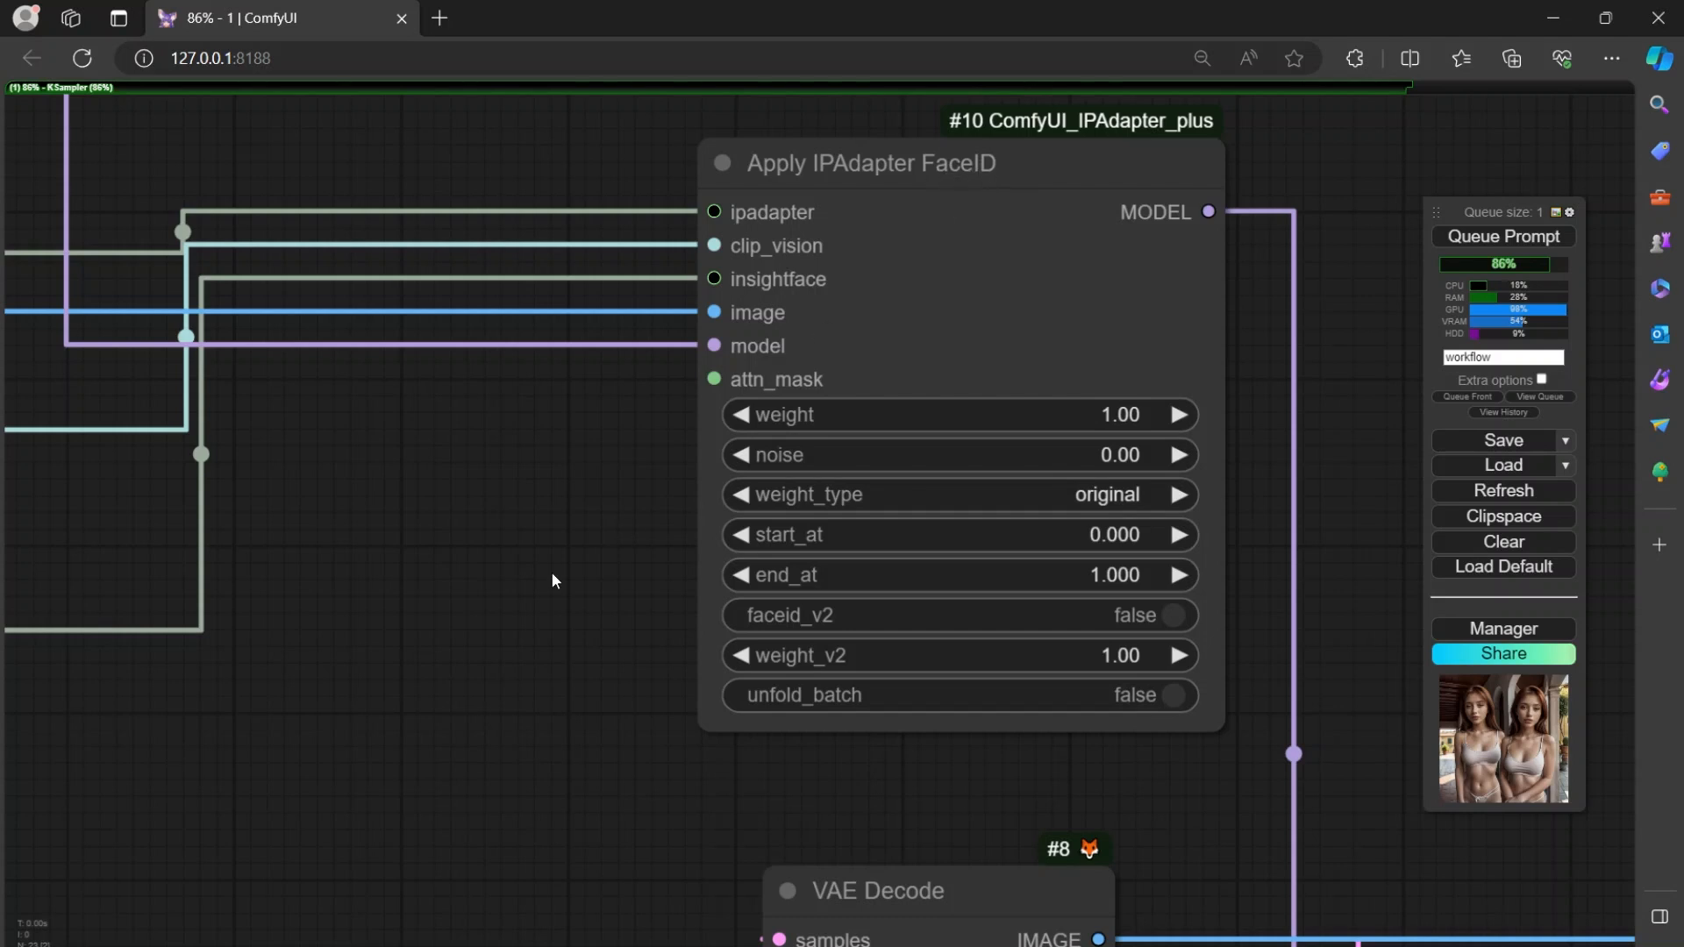
Review the five reference portraits alongside the positive and negative prompts.
scroll(551, 570, down, 4)
drag(552, 562, 797, 378)
drag(562, 527, 878, 280)
drag(724, 556, 1072, 273)
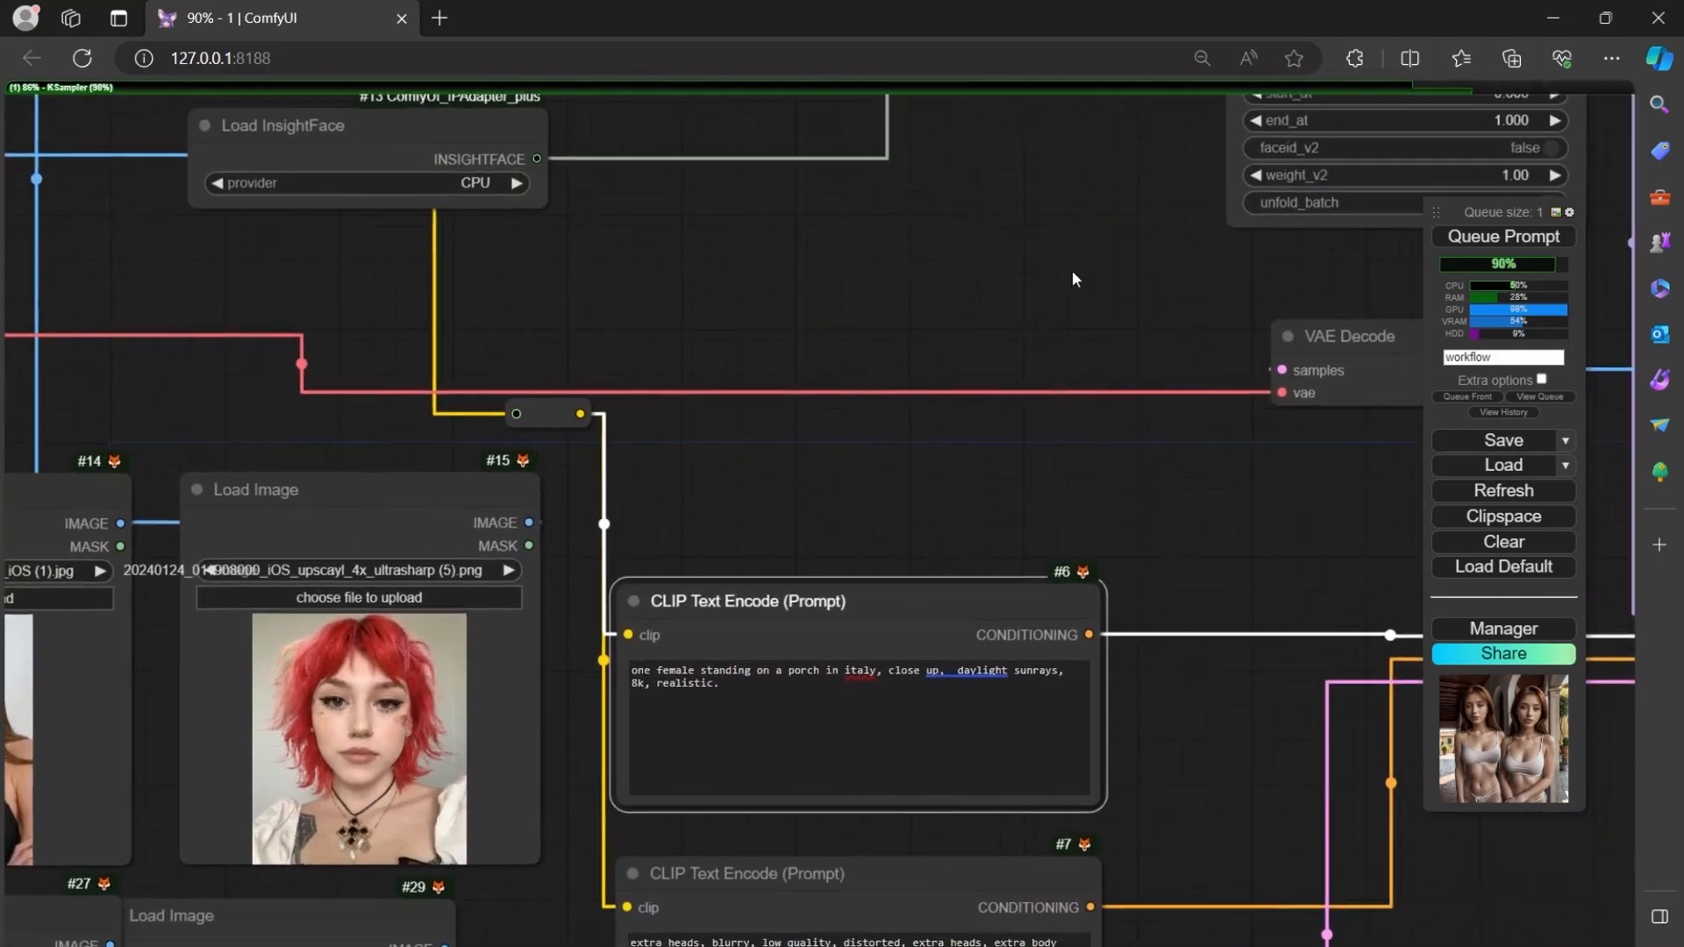
scroll(586, 448, down, 2)
drag(914, 633, 1055, 638)
drag(1048, 345, 1049, 345)
drag(150, 806, 233, 771)
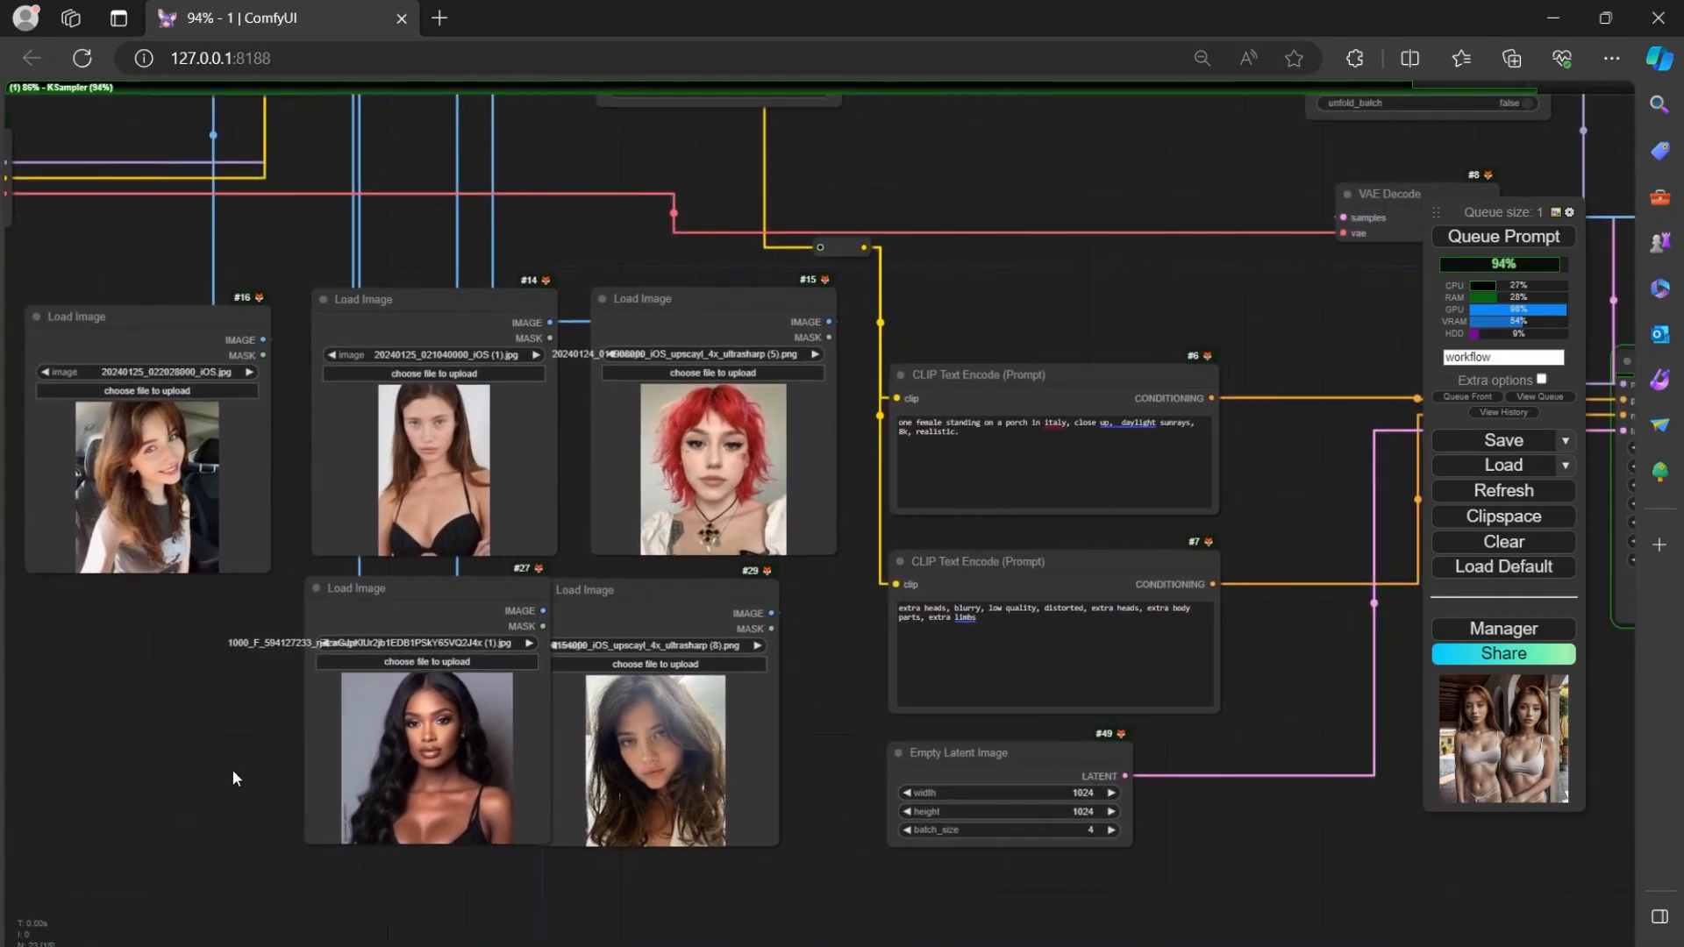
mouse_move(816, 699)
mouse_down()
mouse_move(824, 681)
mouse_move(834, 719)
mouse_up()
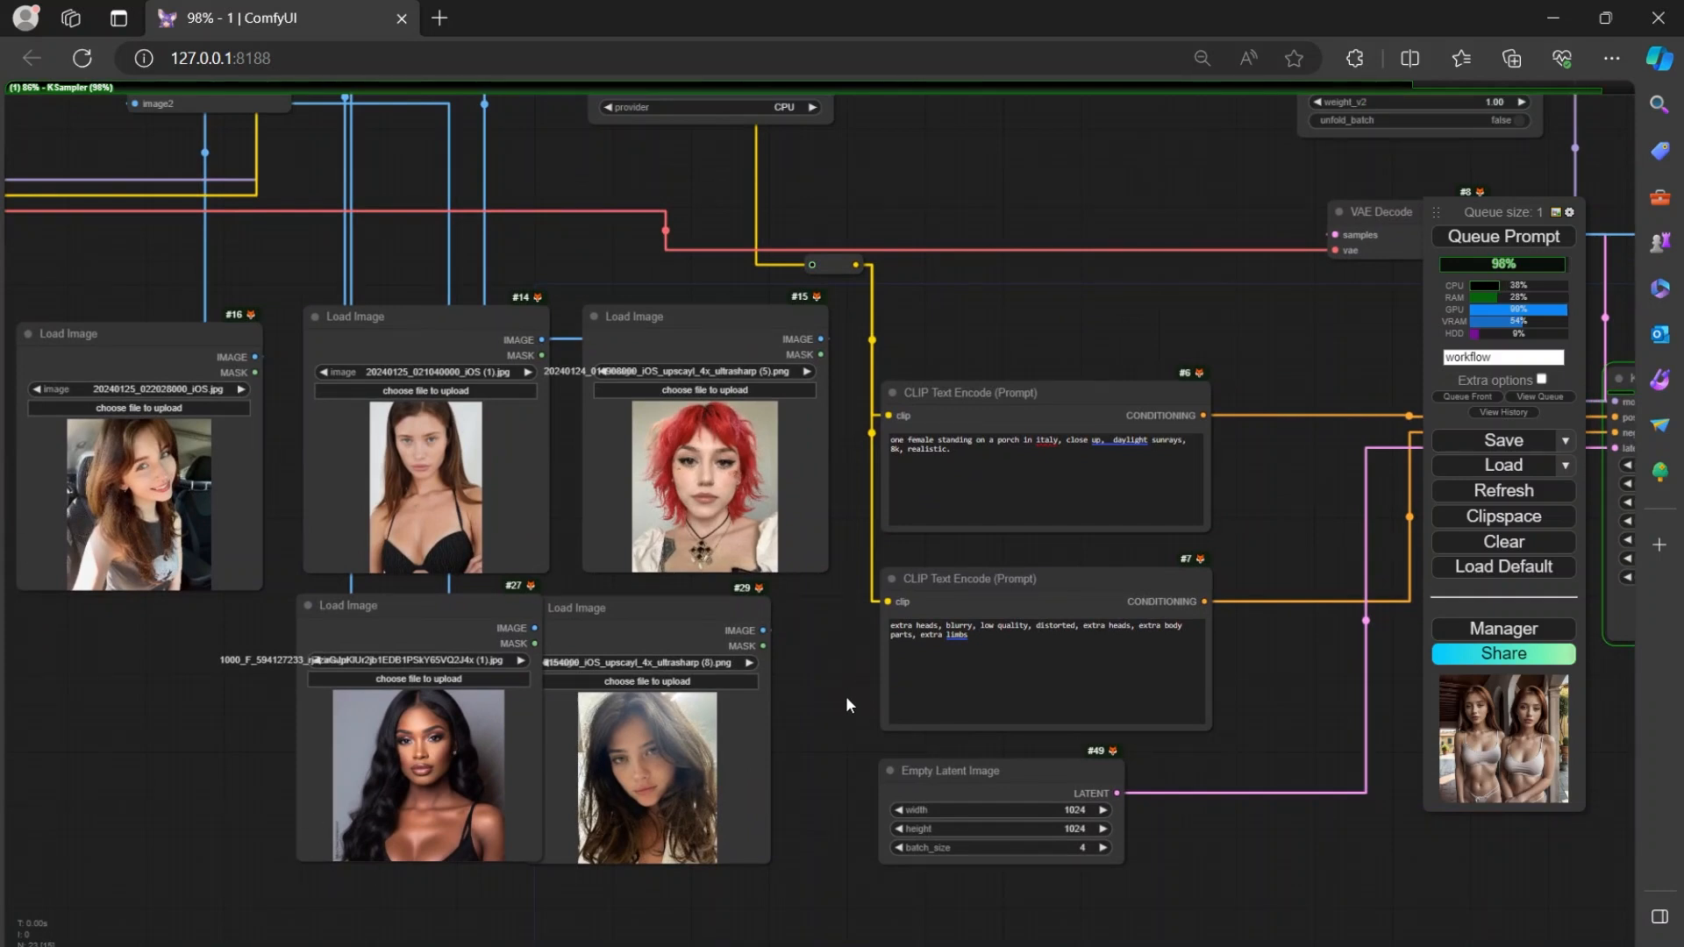
Look over the whole node workflow and view the ComfyUI Manager menu's install and update options.
drag(1037, 170, 841, 287)
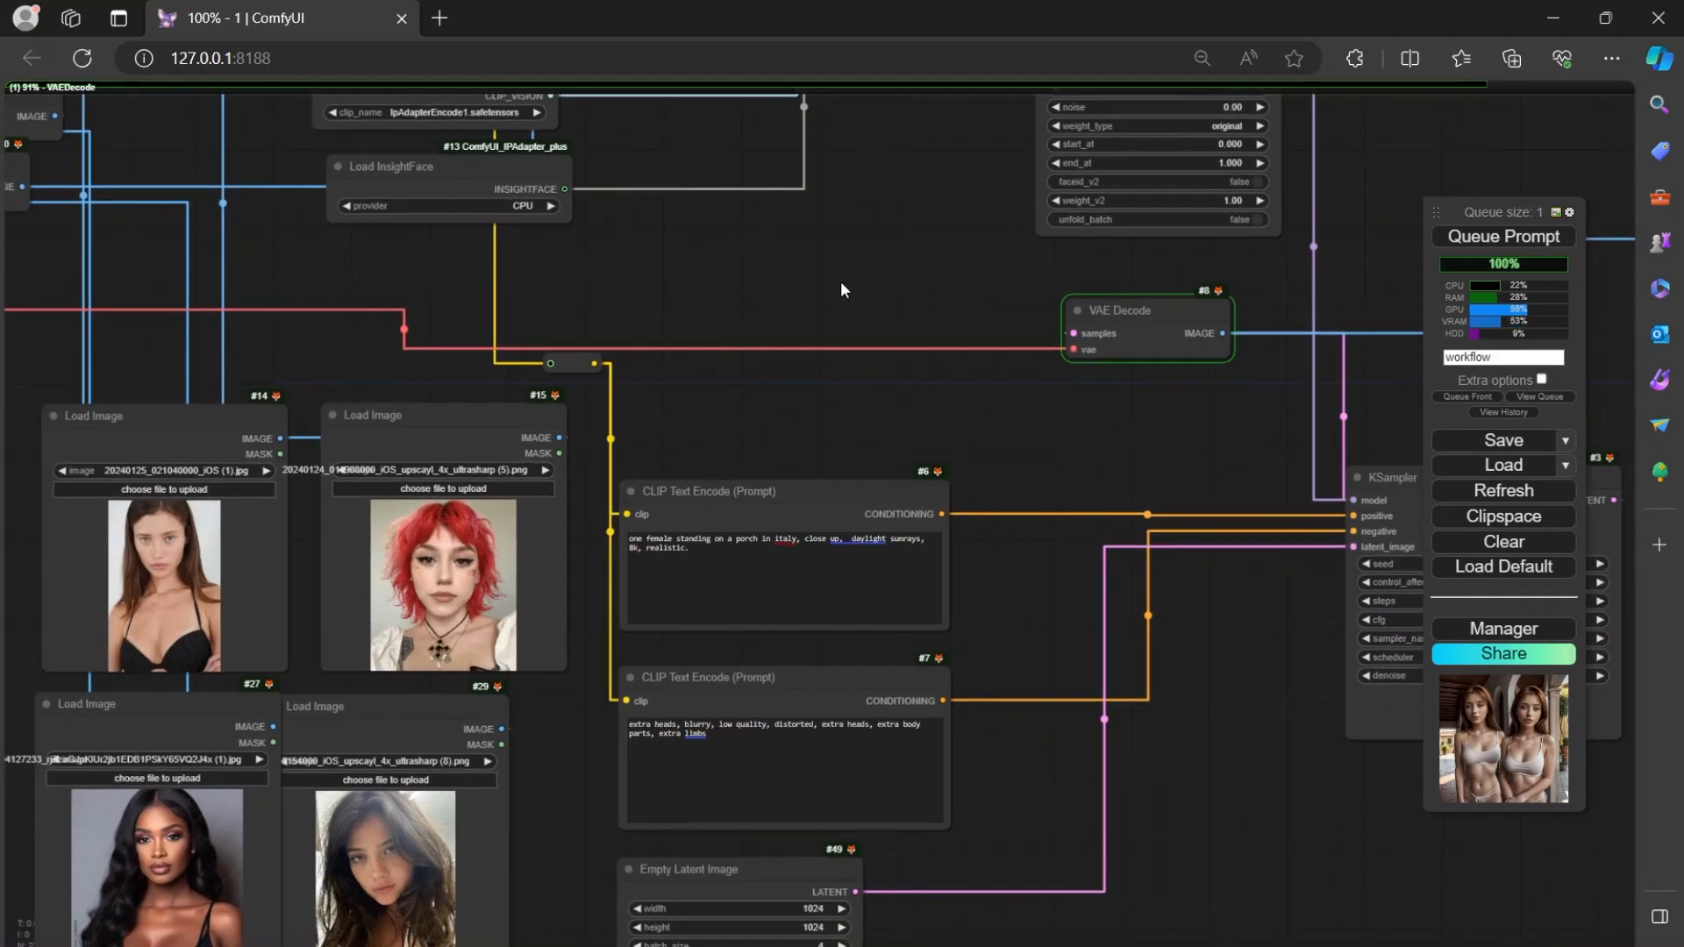
scroll(887, 442, down, 8)
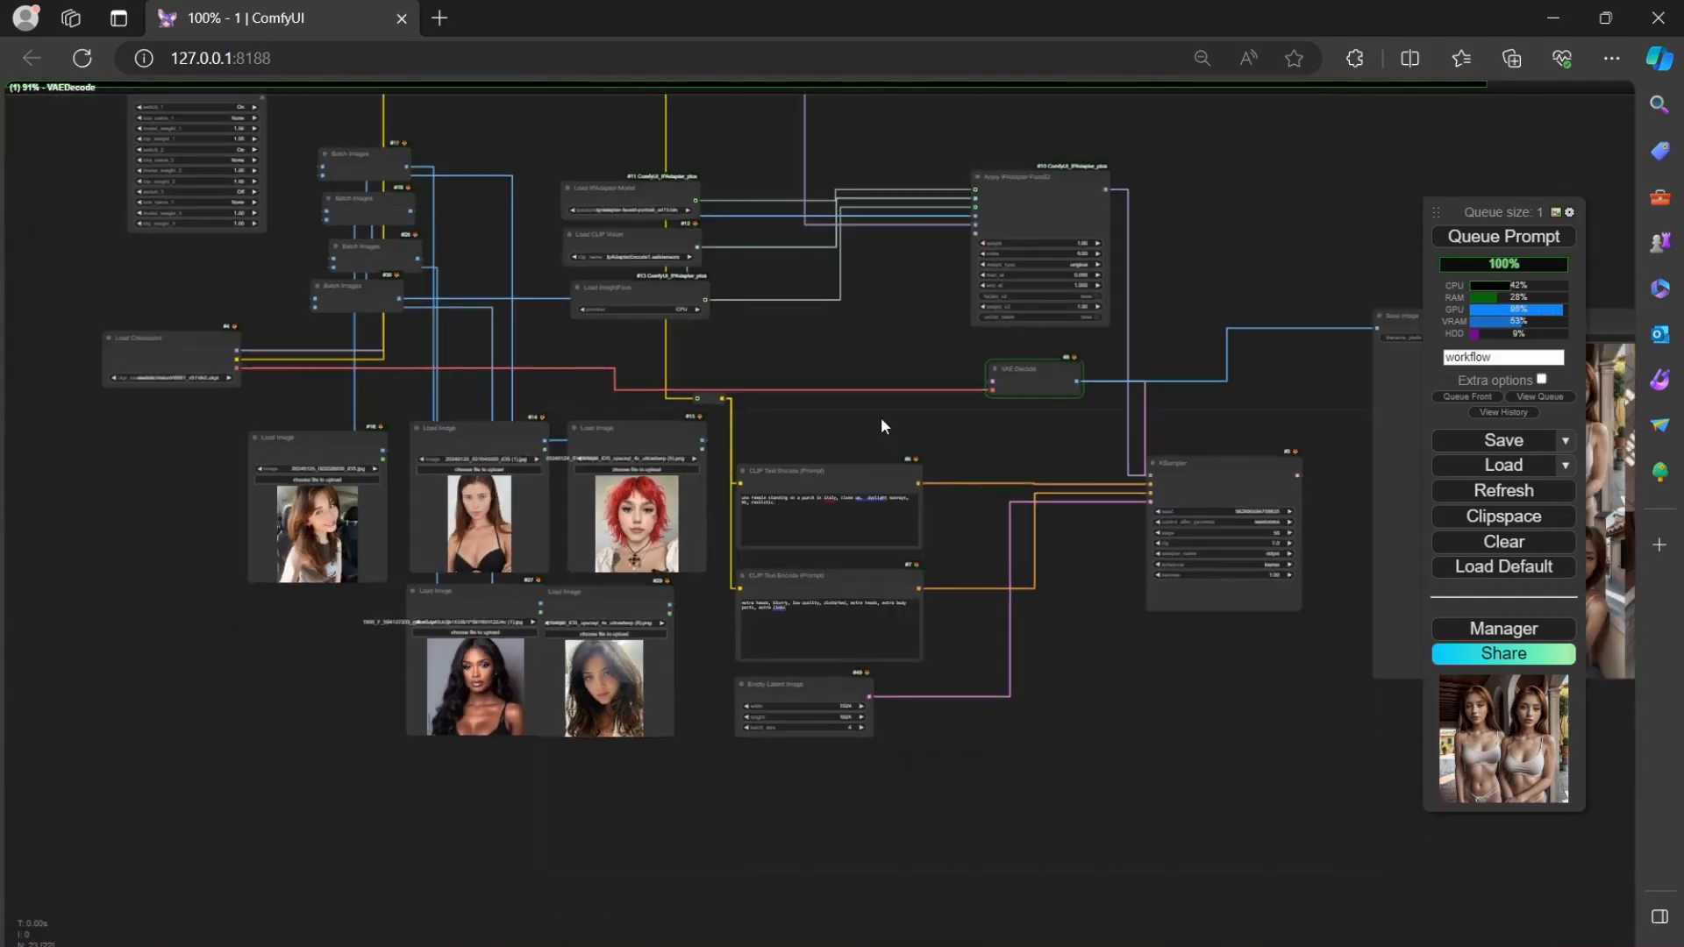
drag(947, 459, 1149, 568)
scroll(1092, 518, up, 4)
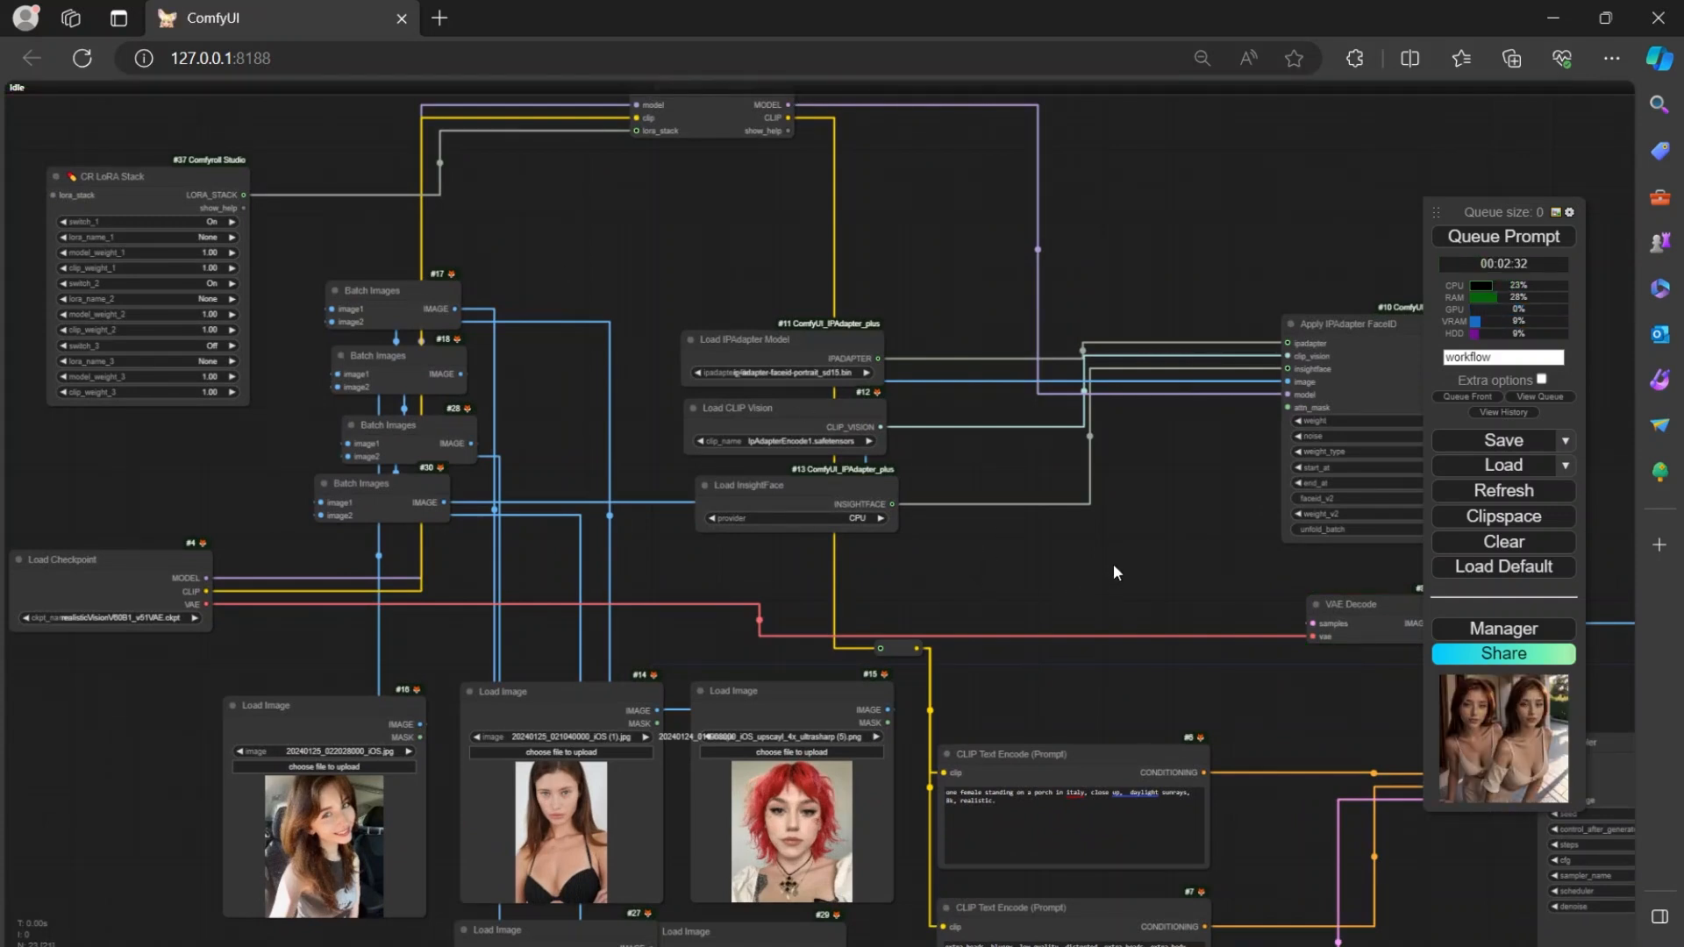
drag(1113, 563, 1083, 548)
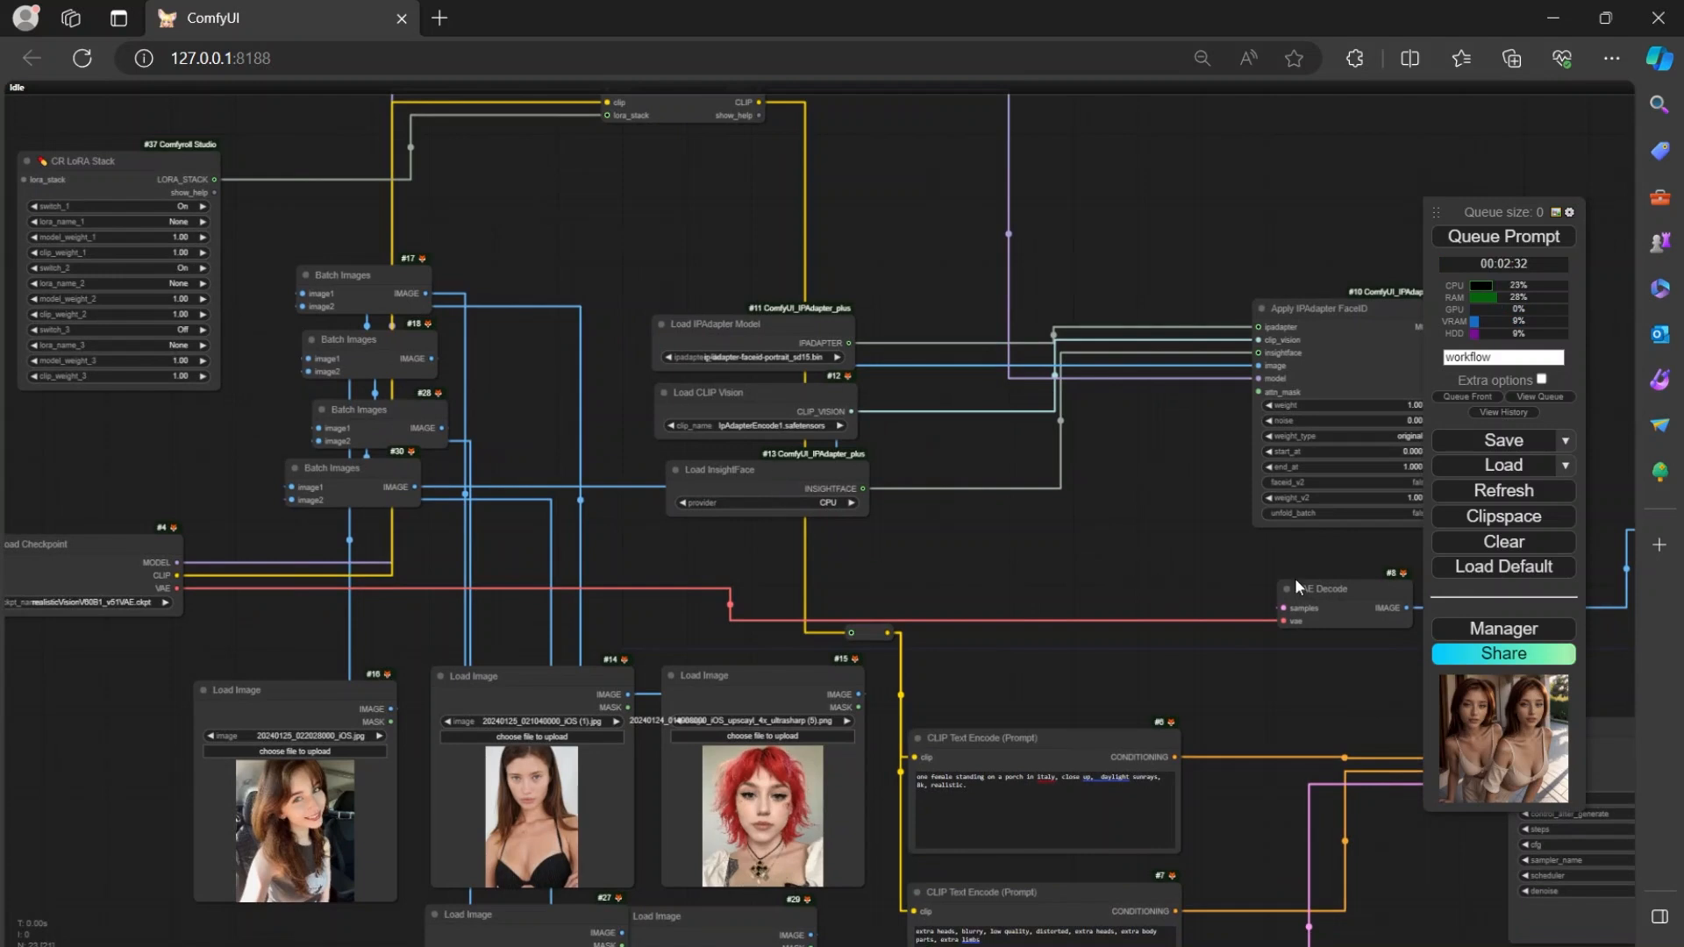
click(1502, 632)
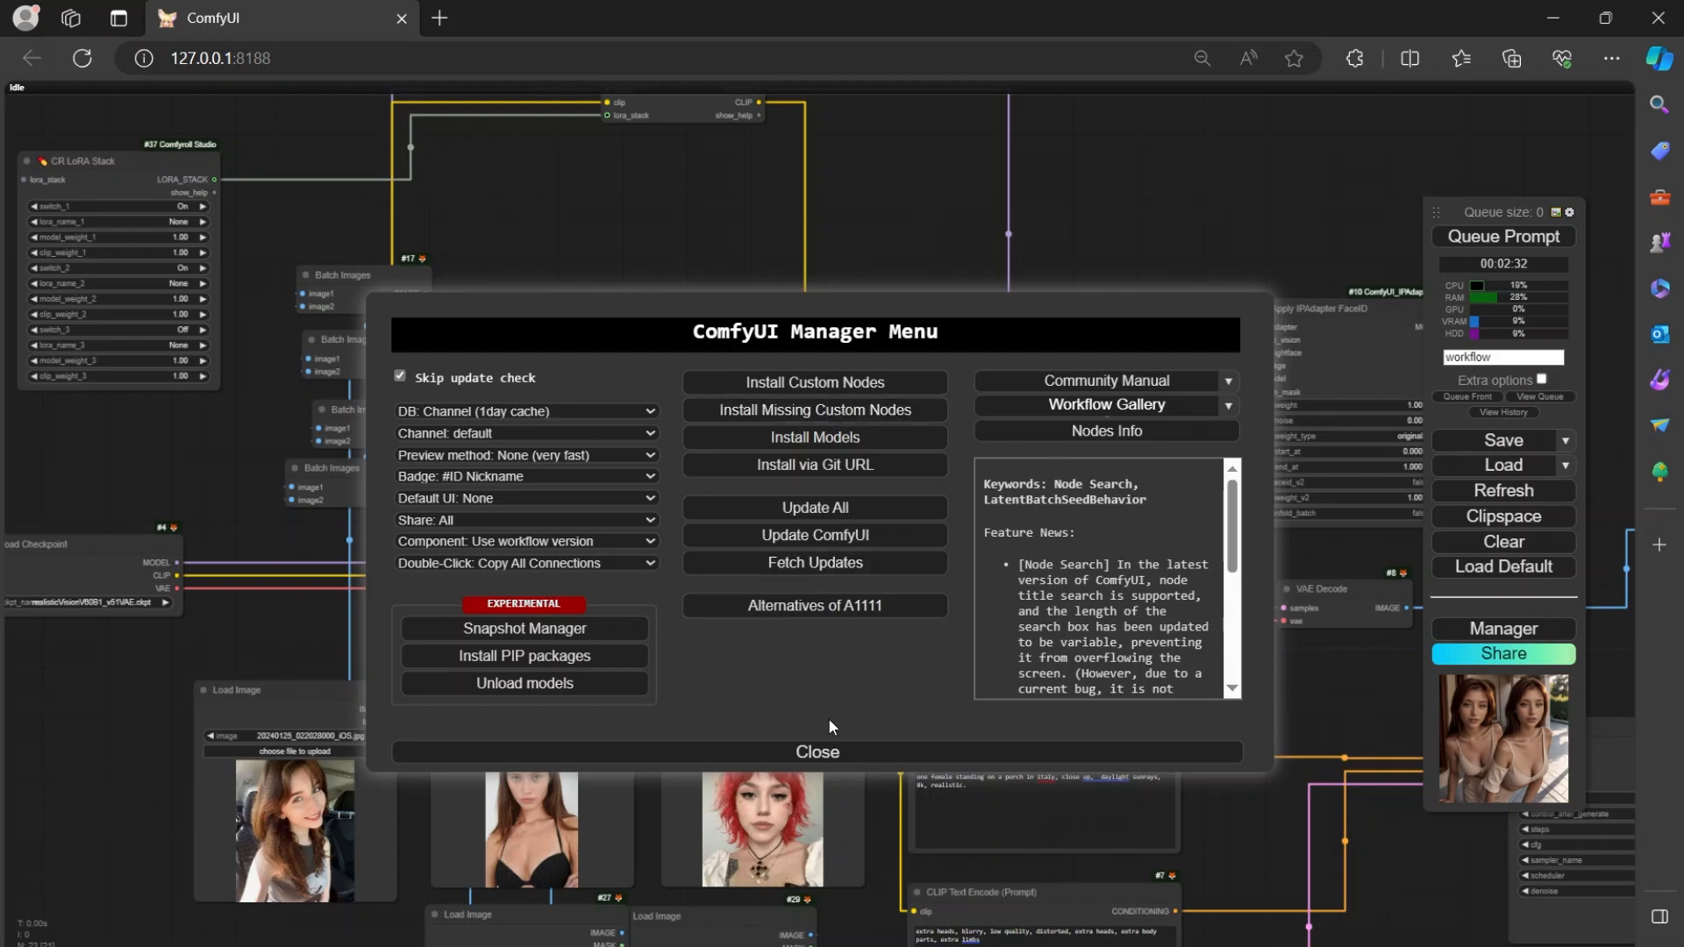
click(818, 750)
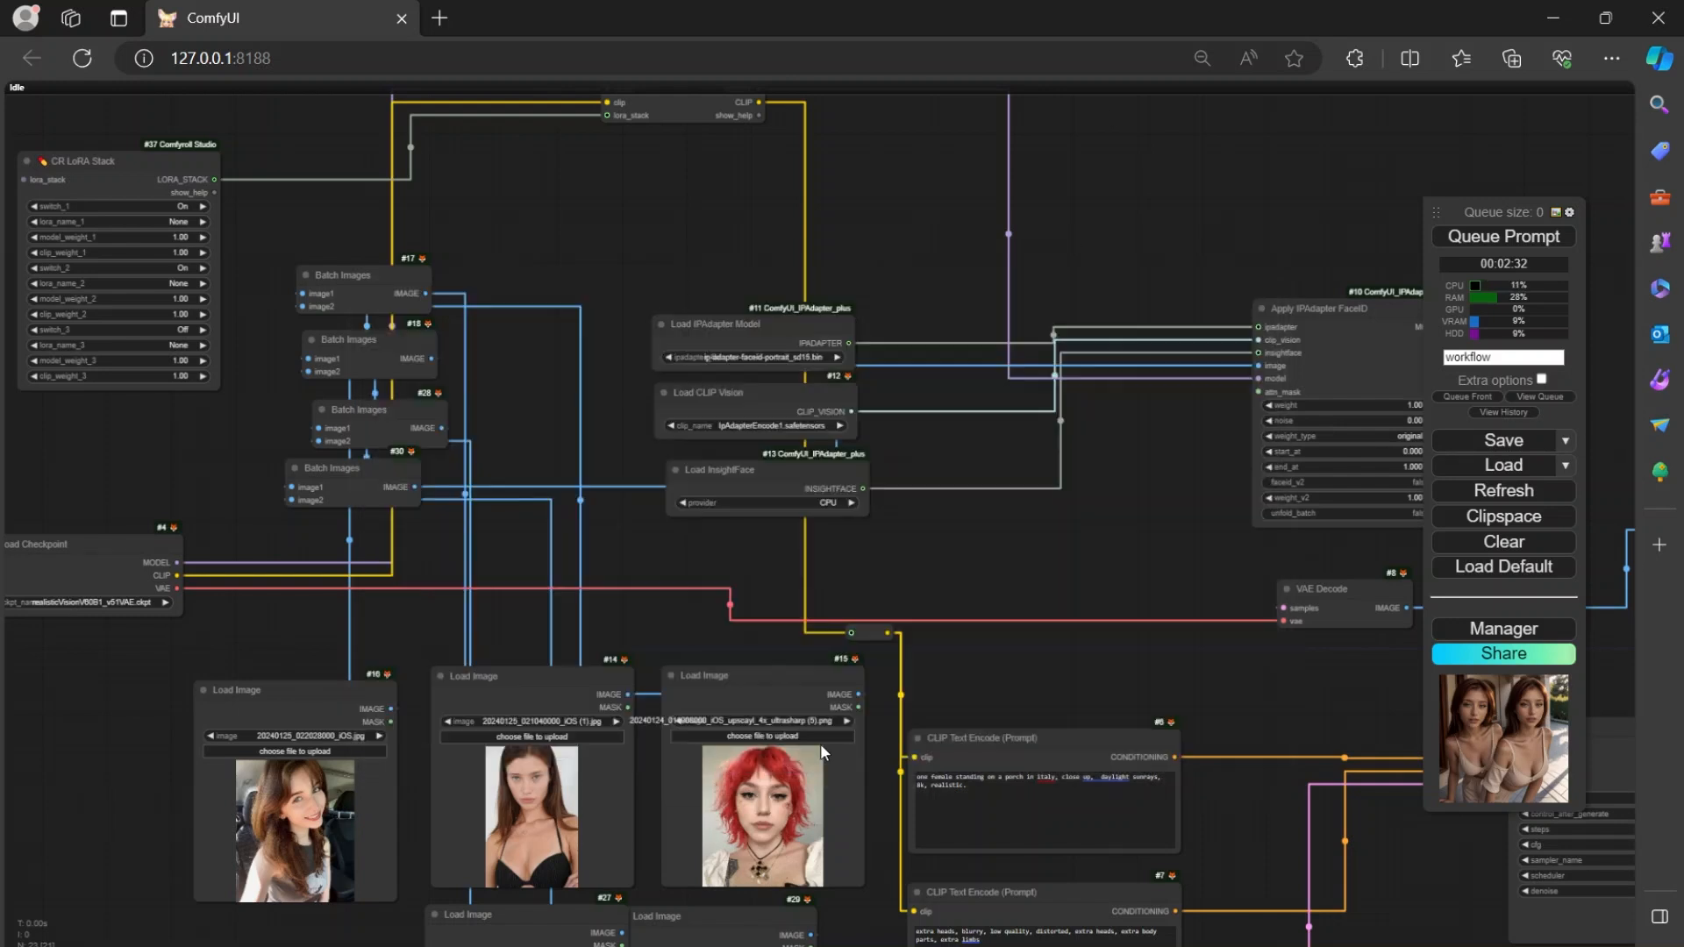
Move the Save Image node closer to the KSampler node and shift KSampler clear of it.
drag(230, 506, 274, 404)
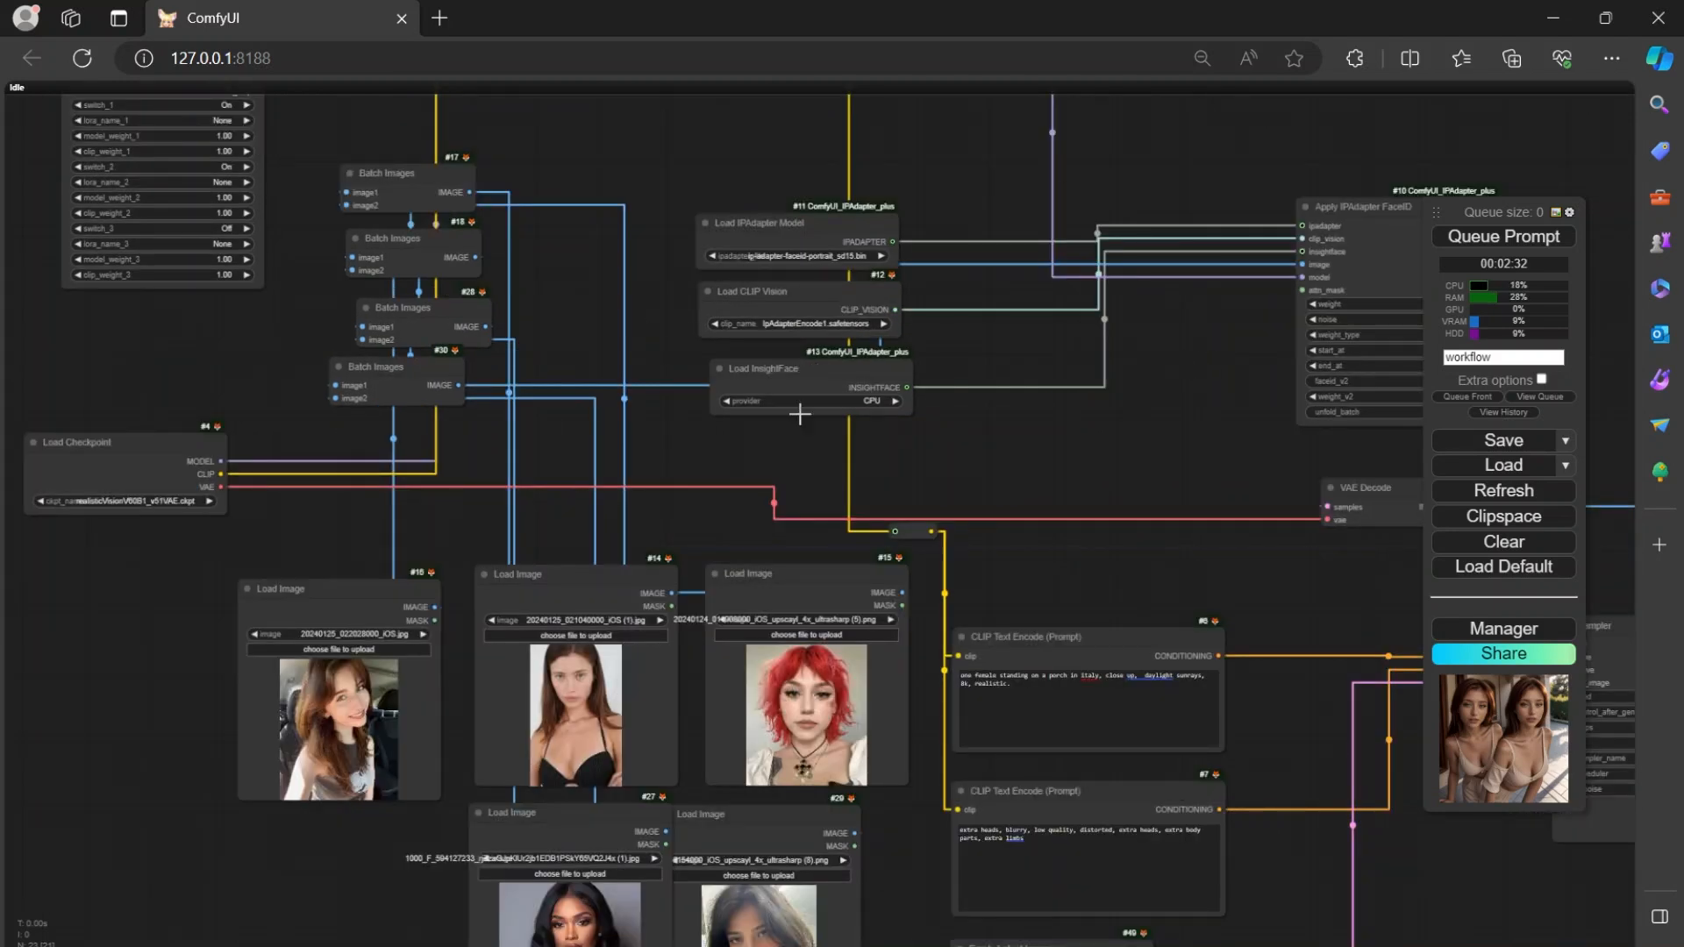
drag(1222, 424, 1272, 223)
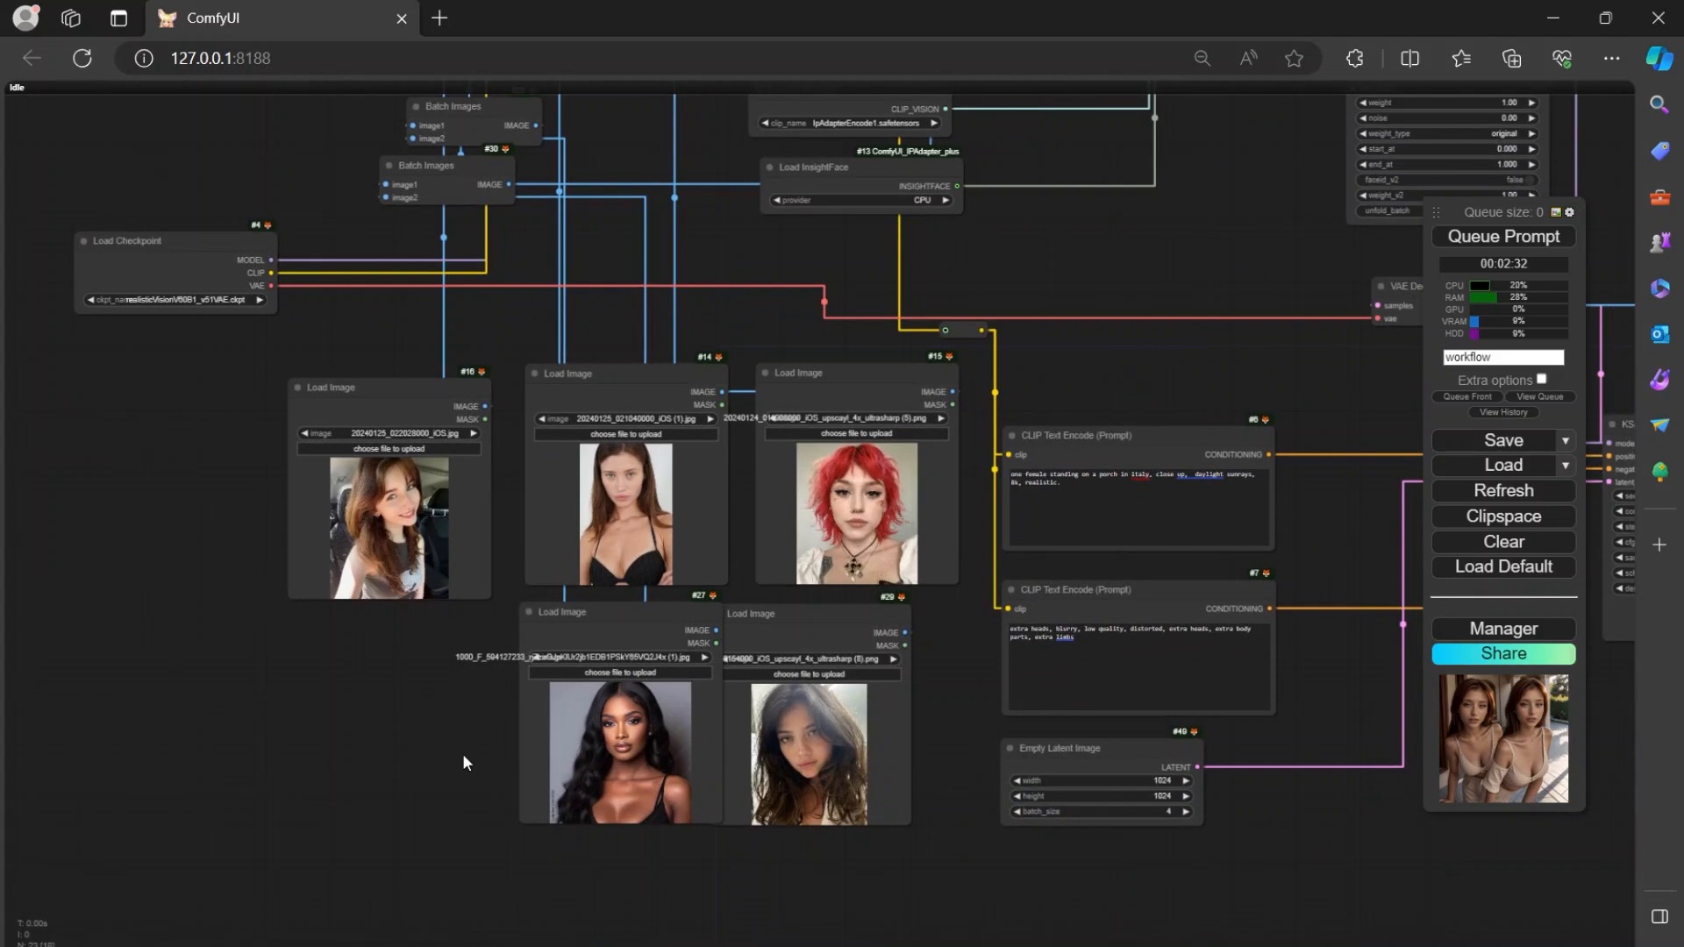
drag(1125, 228, 574, 291)
drag(917, 444, 675, 354)
drag(493, 373, 383, 380)
drag(861, 652, 736, 683)
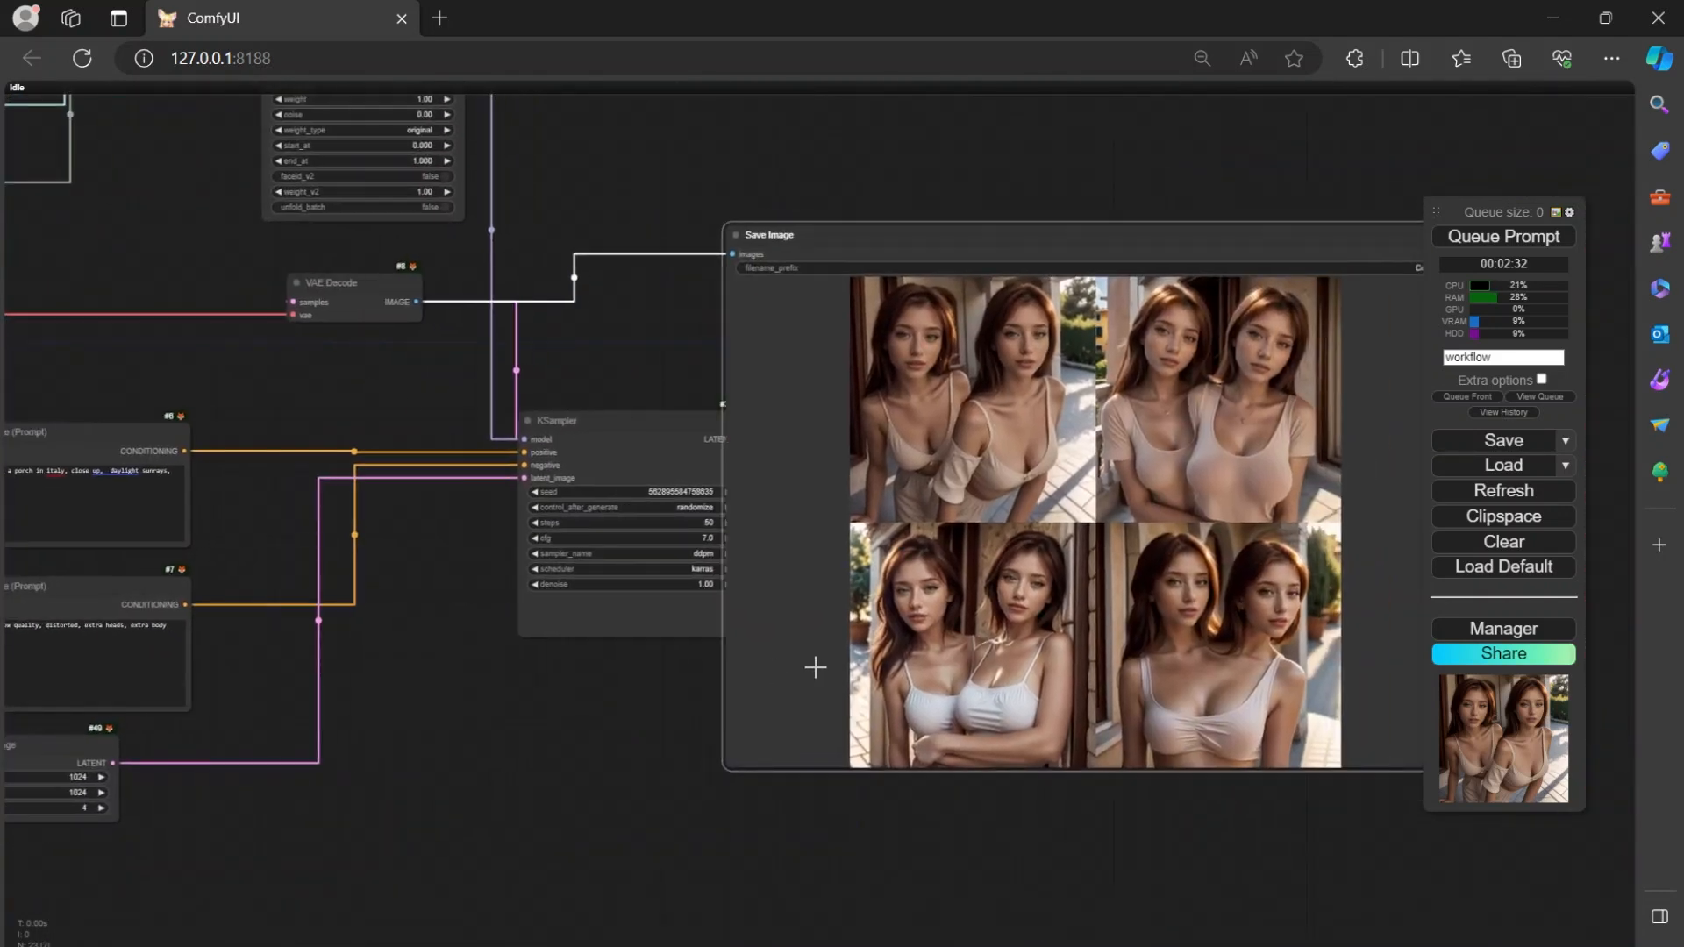
drag(618, 762, 590, 750)
drag(606, 436, 450, 476)
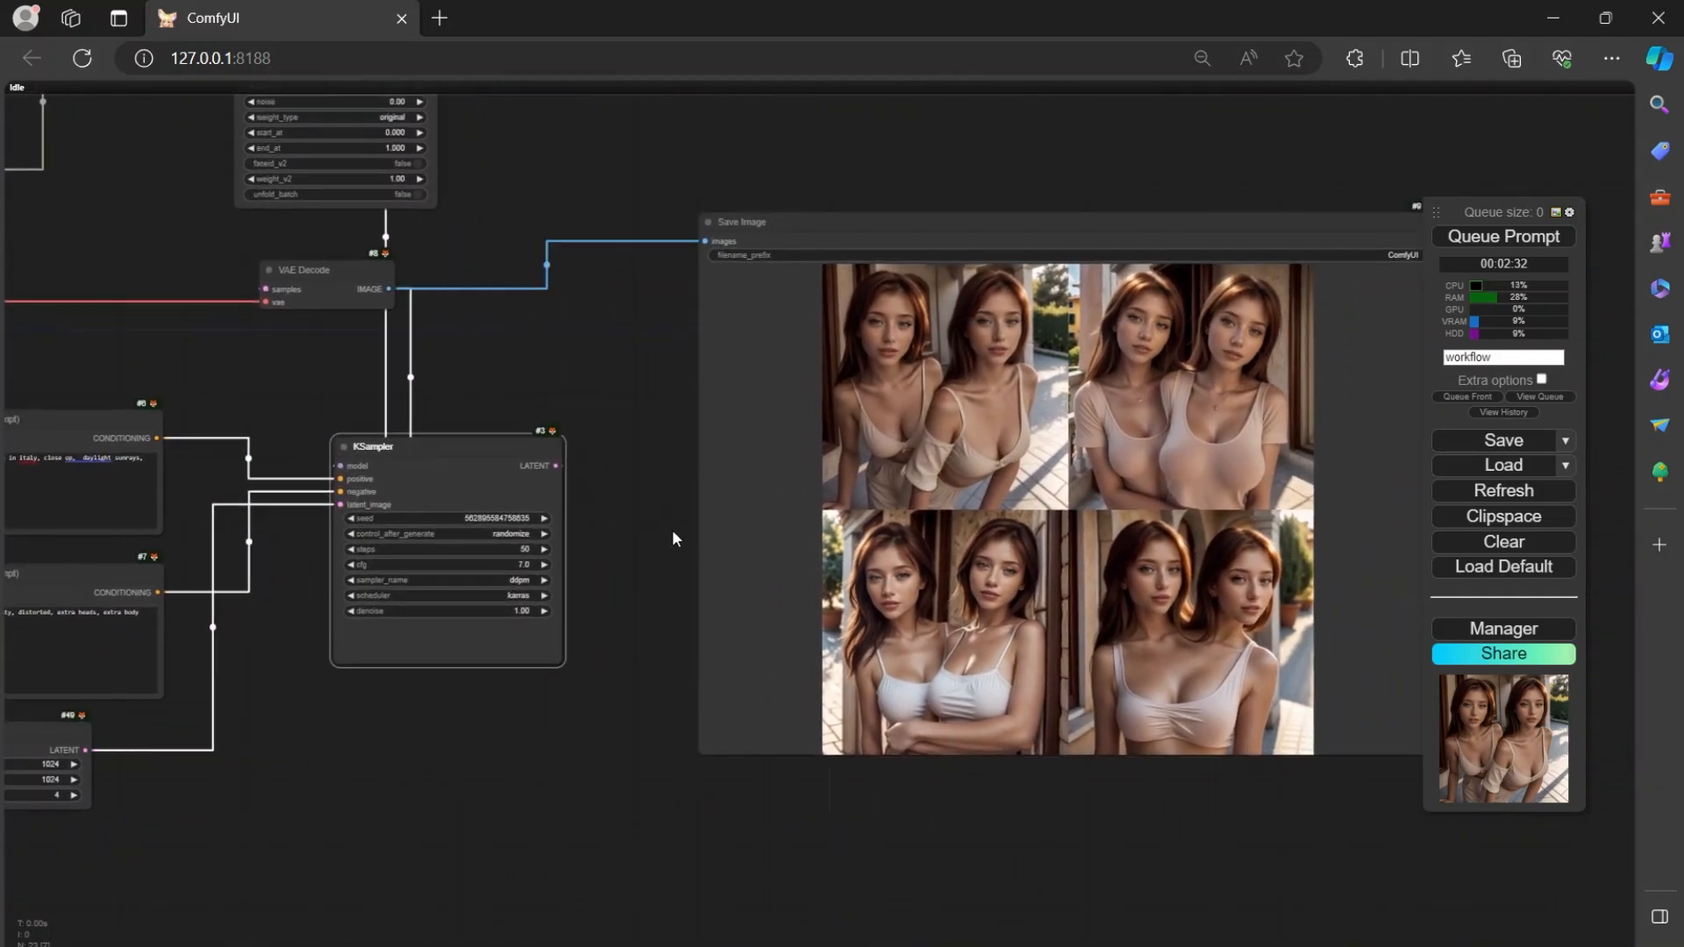
Examine the four new images in the Save Image node and enlarge the first one to inspect the faces.
scroll(620, 553, up, 5)
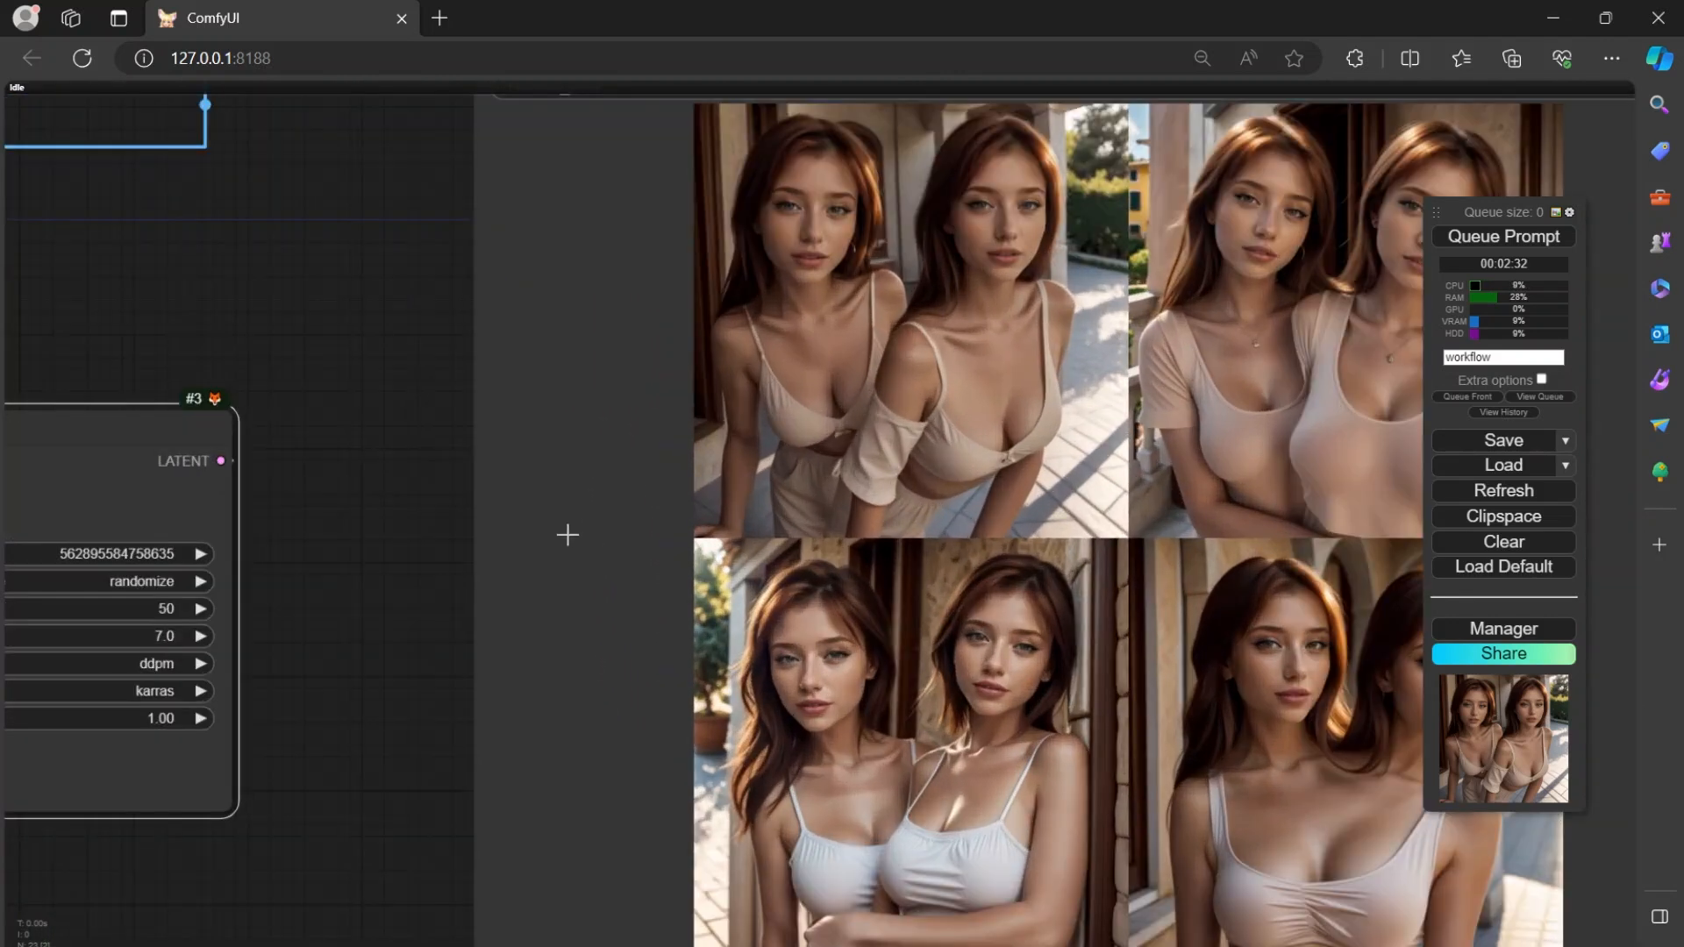
drag(436, 524, 260, 427)
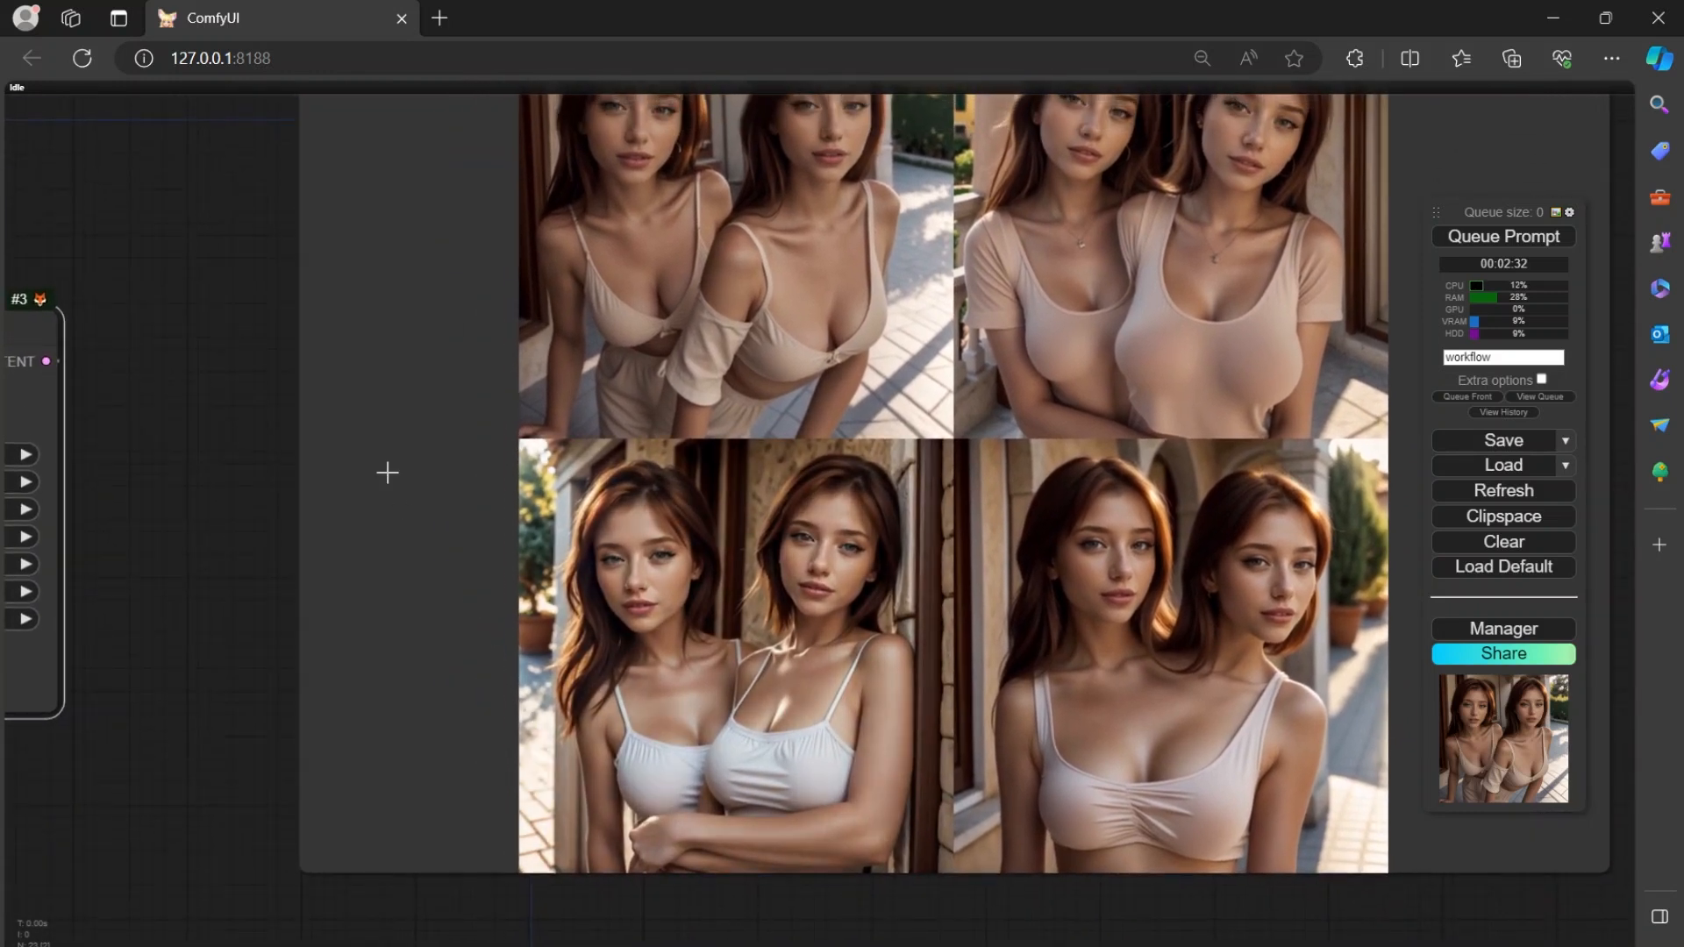
drag(226, 349, 261, 509)
click(720, 510)
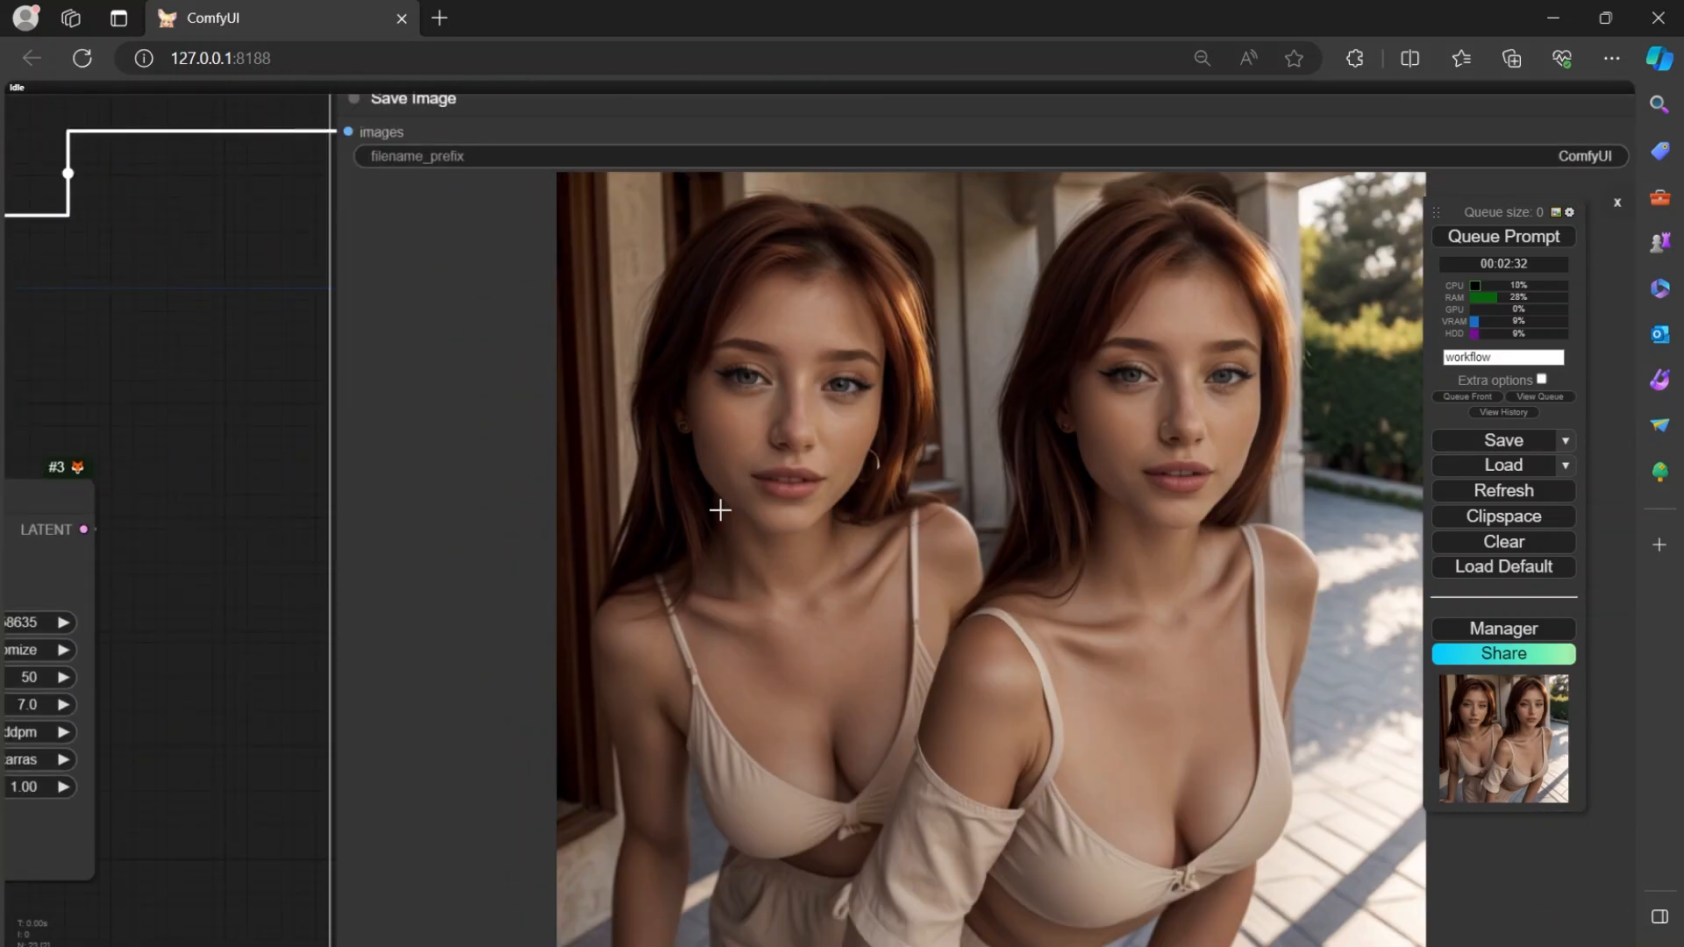
drag(198, 483, 53, 500)
scroll(490, 414, up, 3)
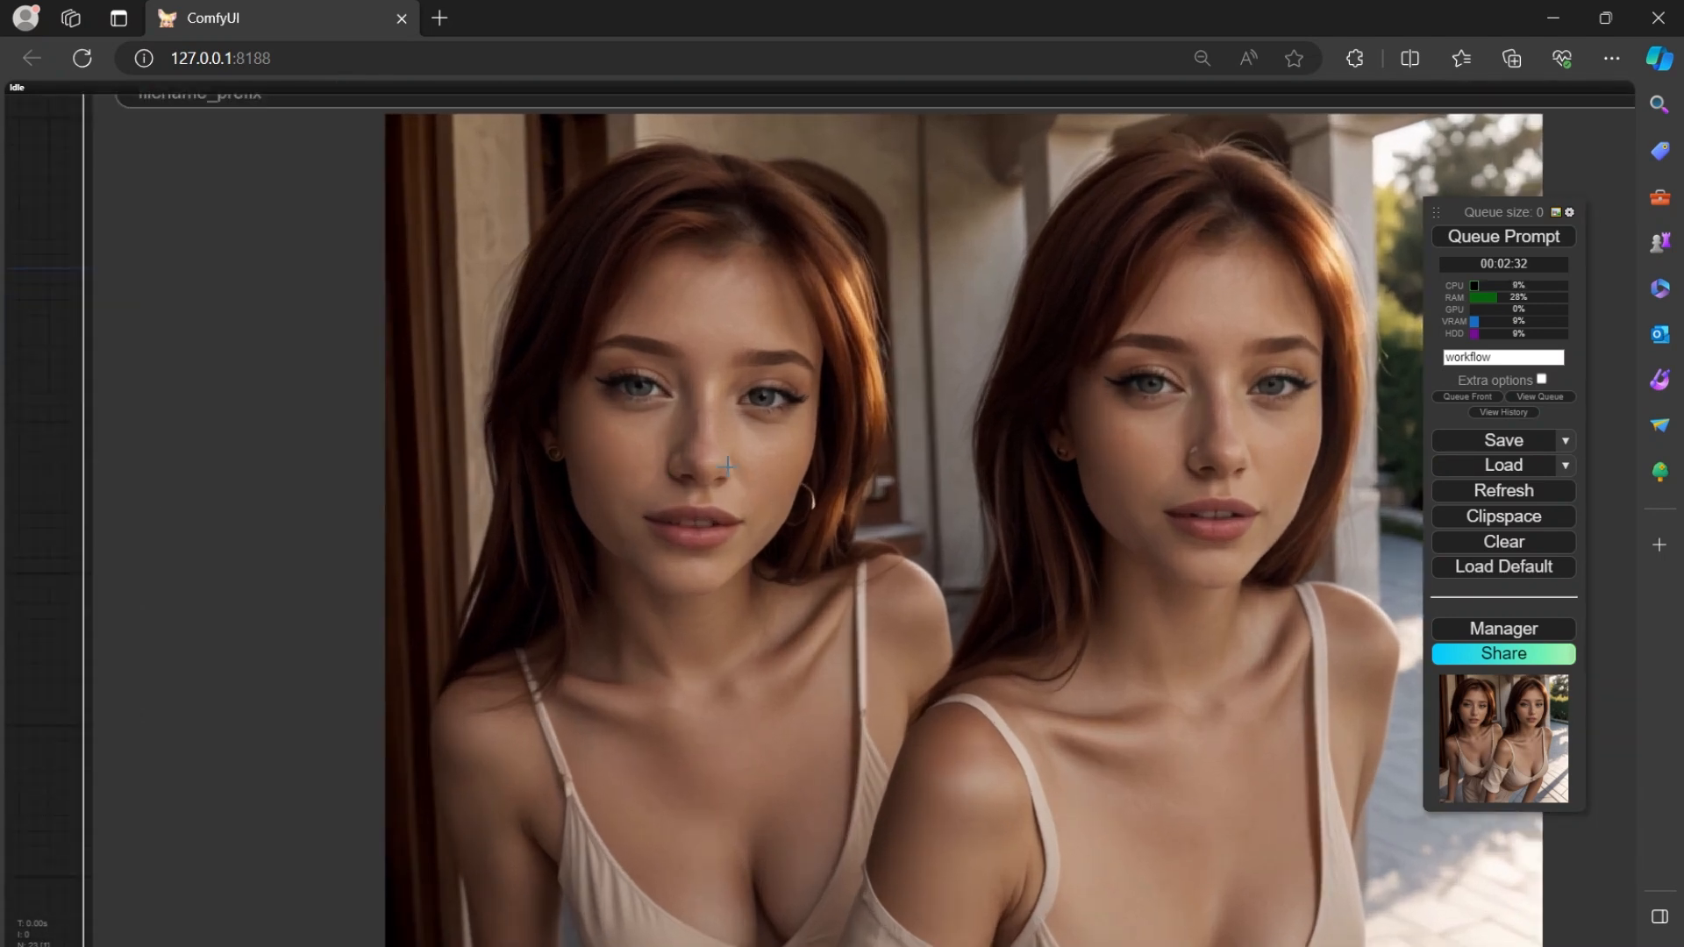
scroll(123, 509, down, 3)
Compare the generated face in the enlarged image with the five reference portraits in the Load Image nodes.
drag(37, 541, 1189, 348)
scroll(589, 567, down, 4)
drag(475, 638, 1185, 533)
drag(685, 560, 846, 568)
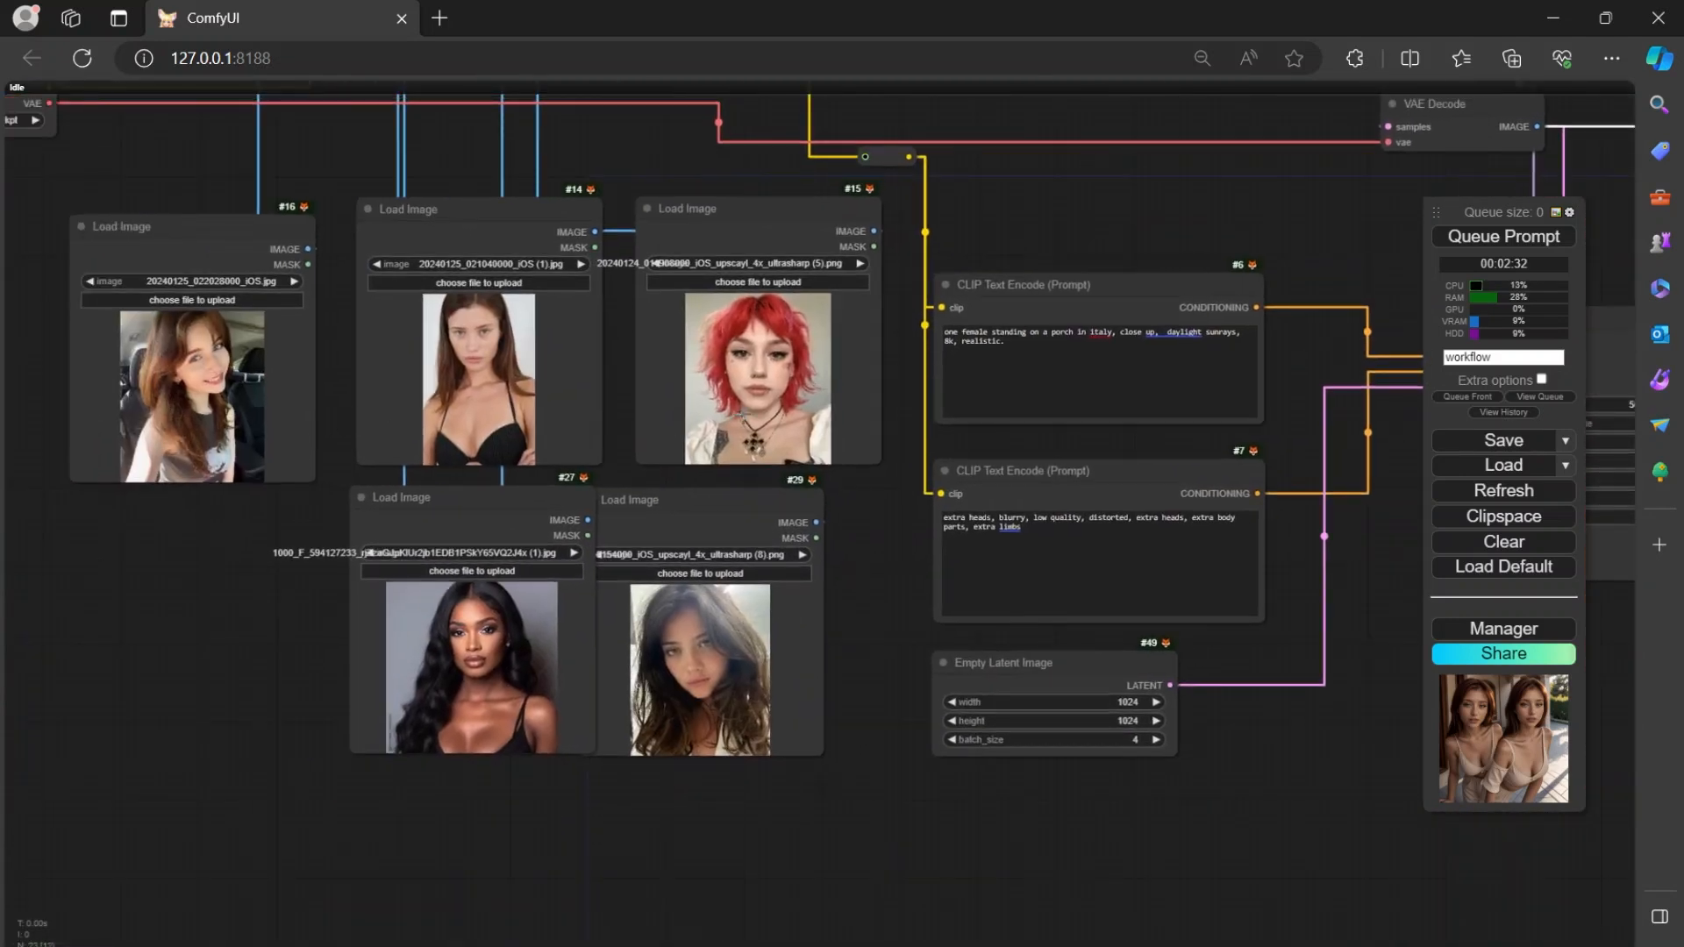
drag(1294, 606, 852, 621)
drag(1237, 661, 663, 776)
drag(805, 544, 504, 679)
scroll(769, 511, up, 4)
scroll(769, 511, up, 4)
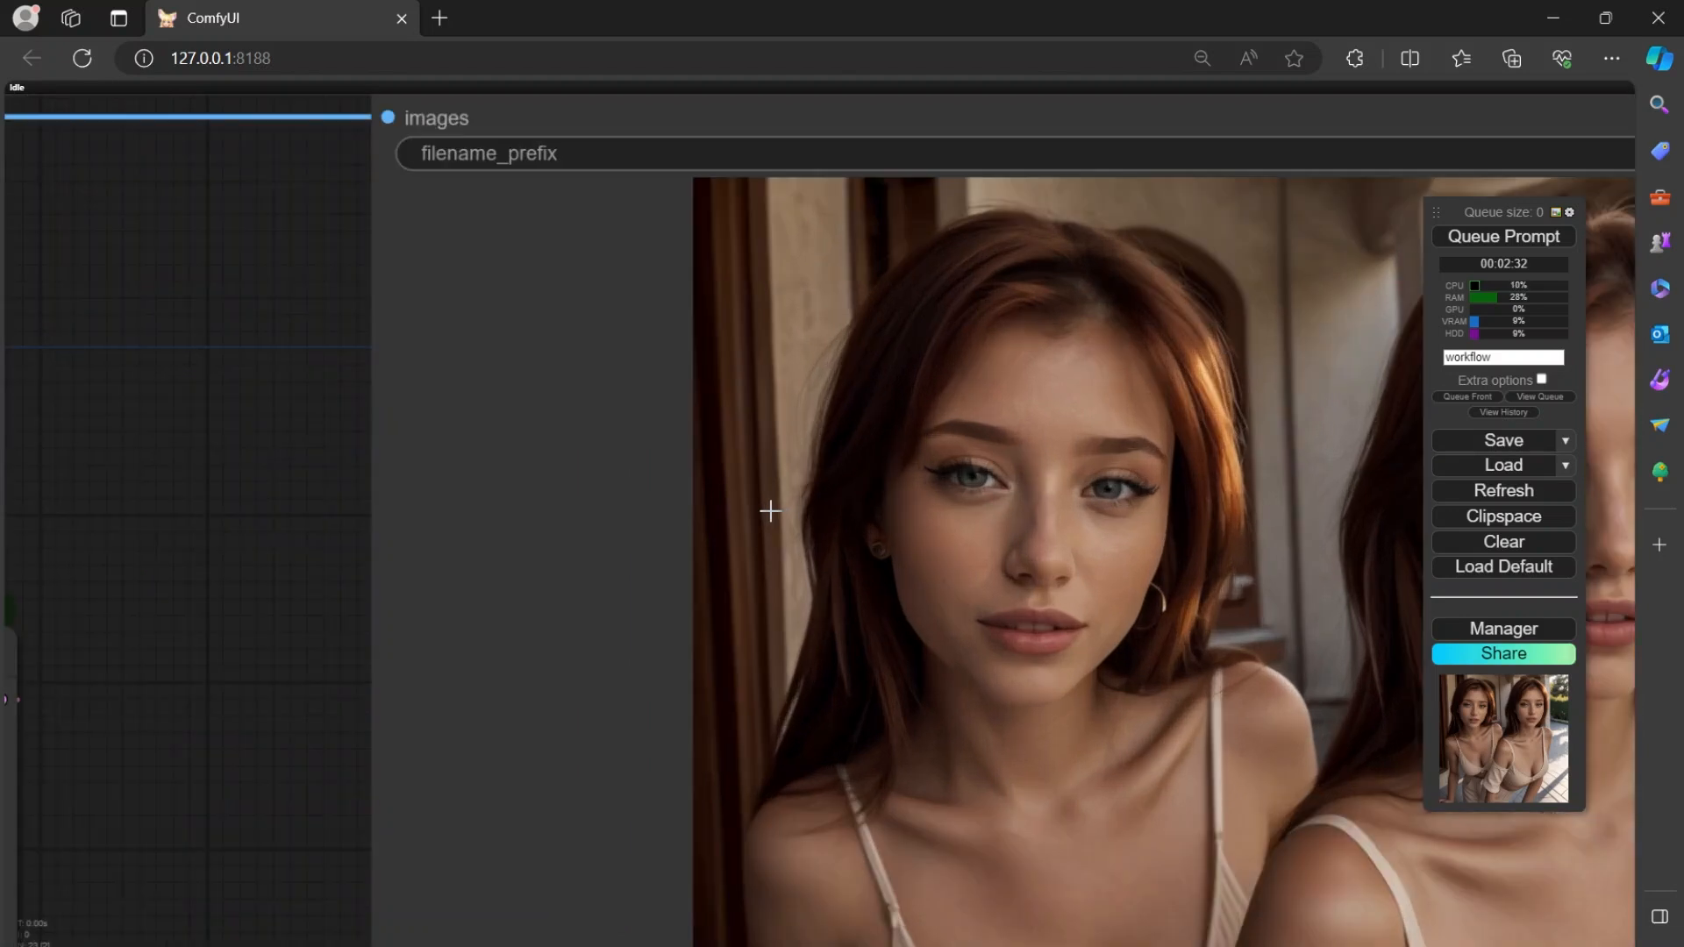
scroll(770, 511, down, 8)
drag(583, 484, 958, 459)
scroll(997, 495, down, 3)
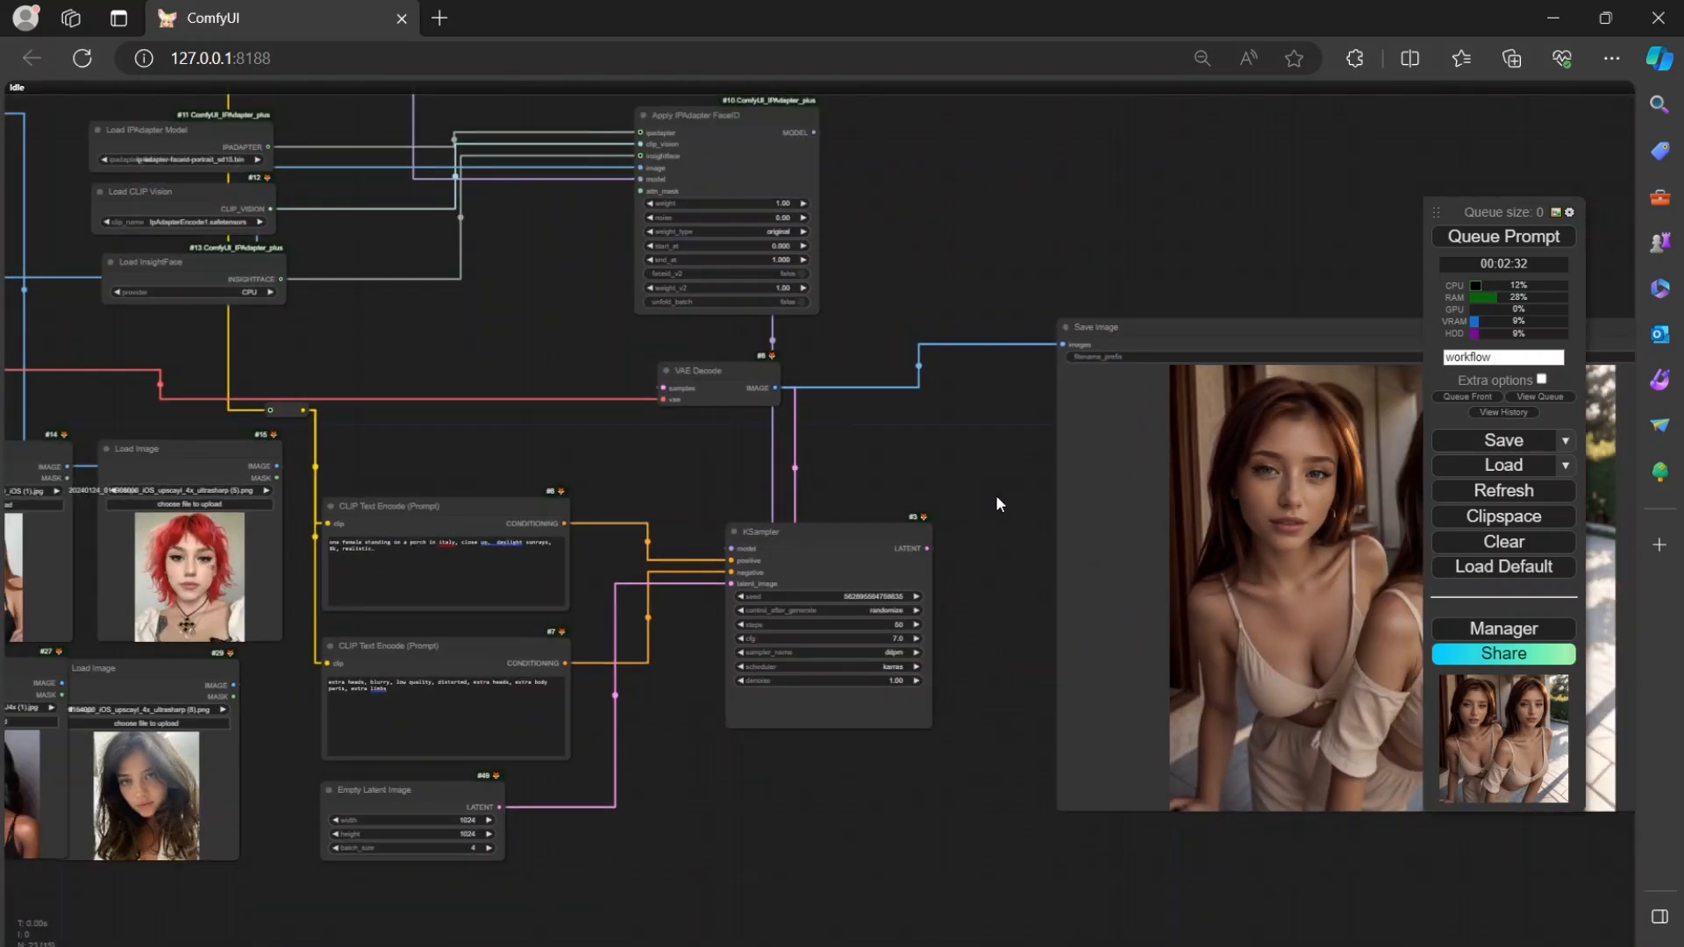
drag(589, 458, 935, 417)
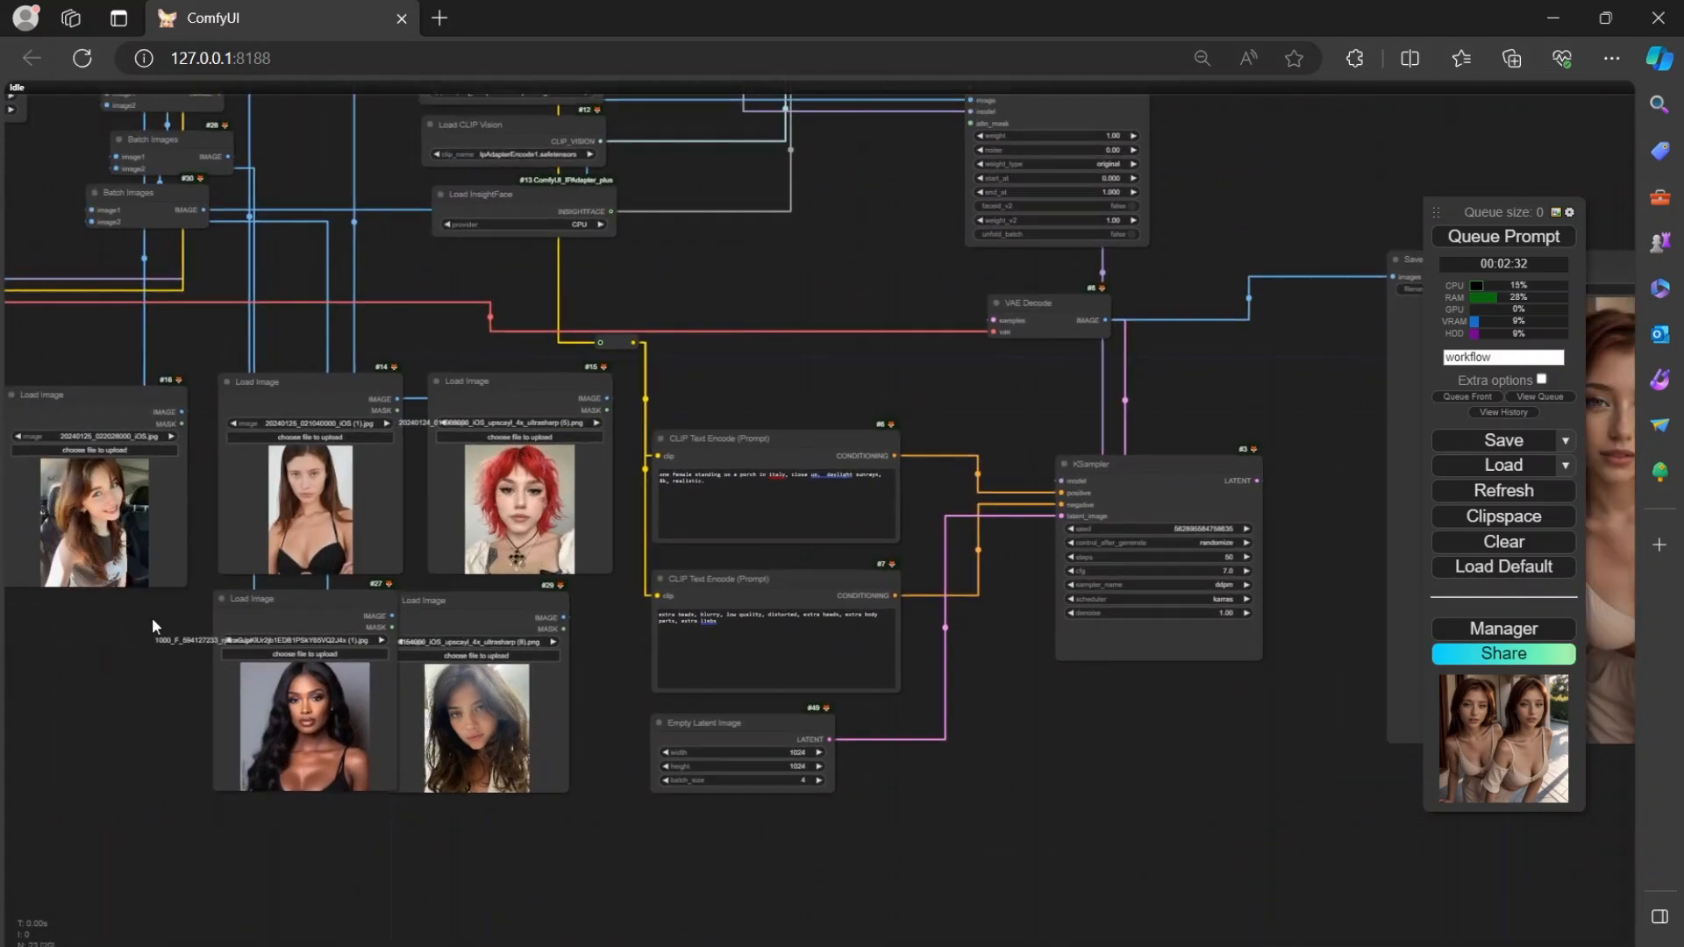
Remove the extra space between "close up," and "daylight" in the positive CLIP Text Encode prompt.
drag(1013, 842, 963, 847)
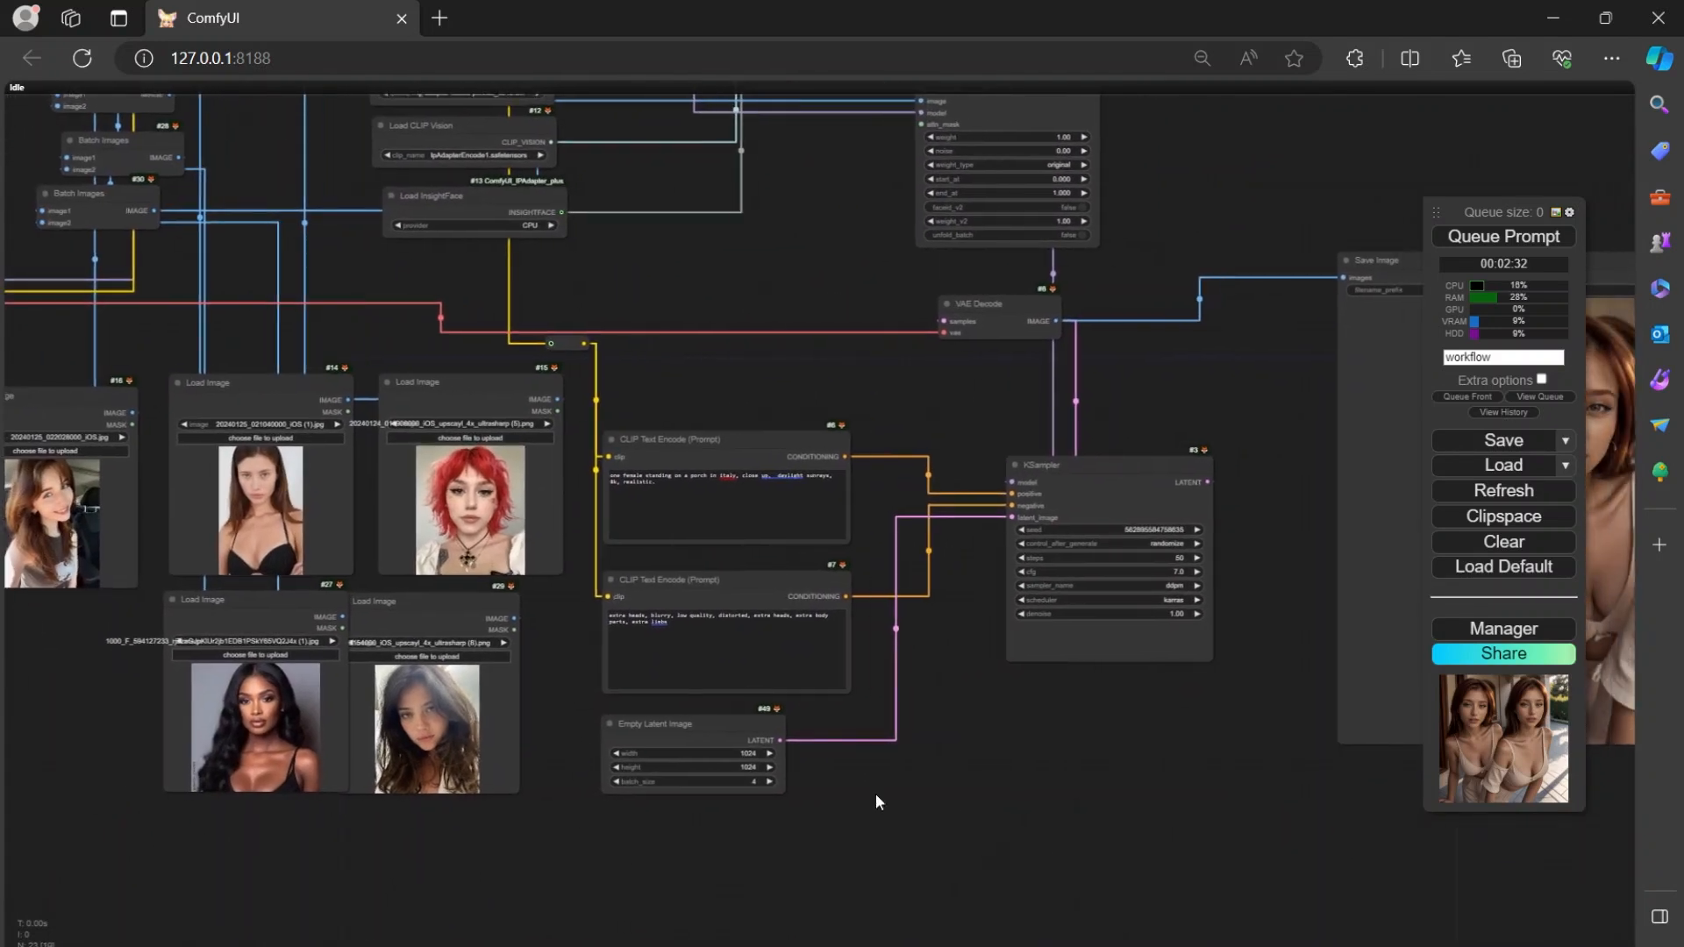
scroll(740, 392, up, 15)
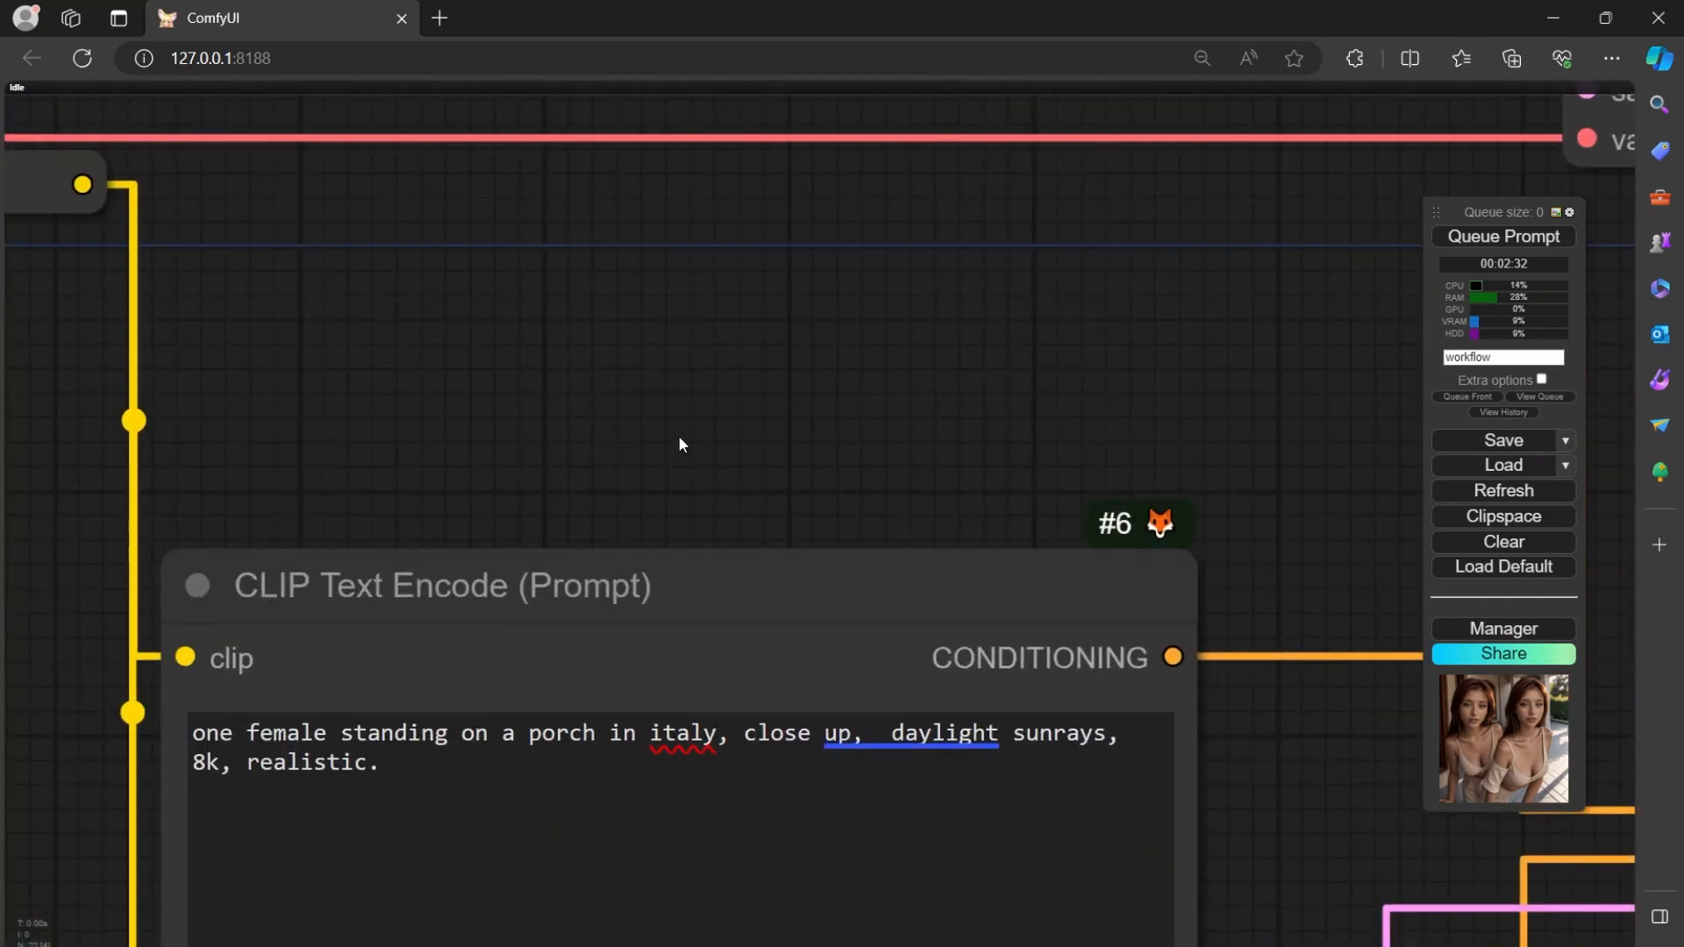
drag(679, 437, 831, 214)
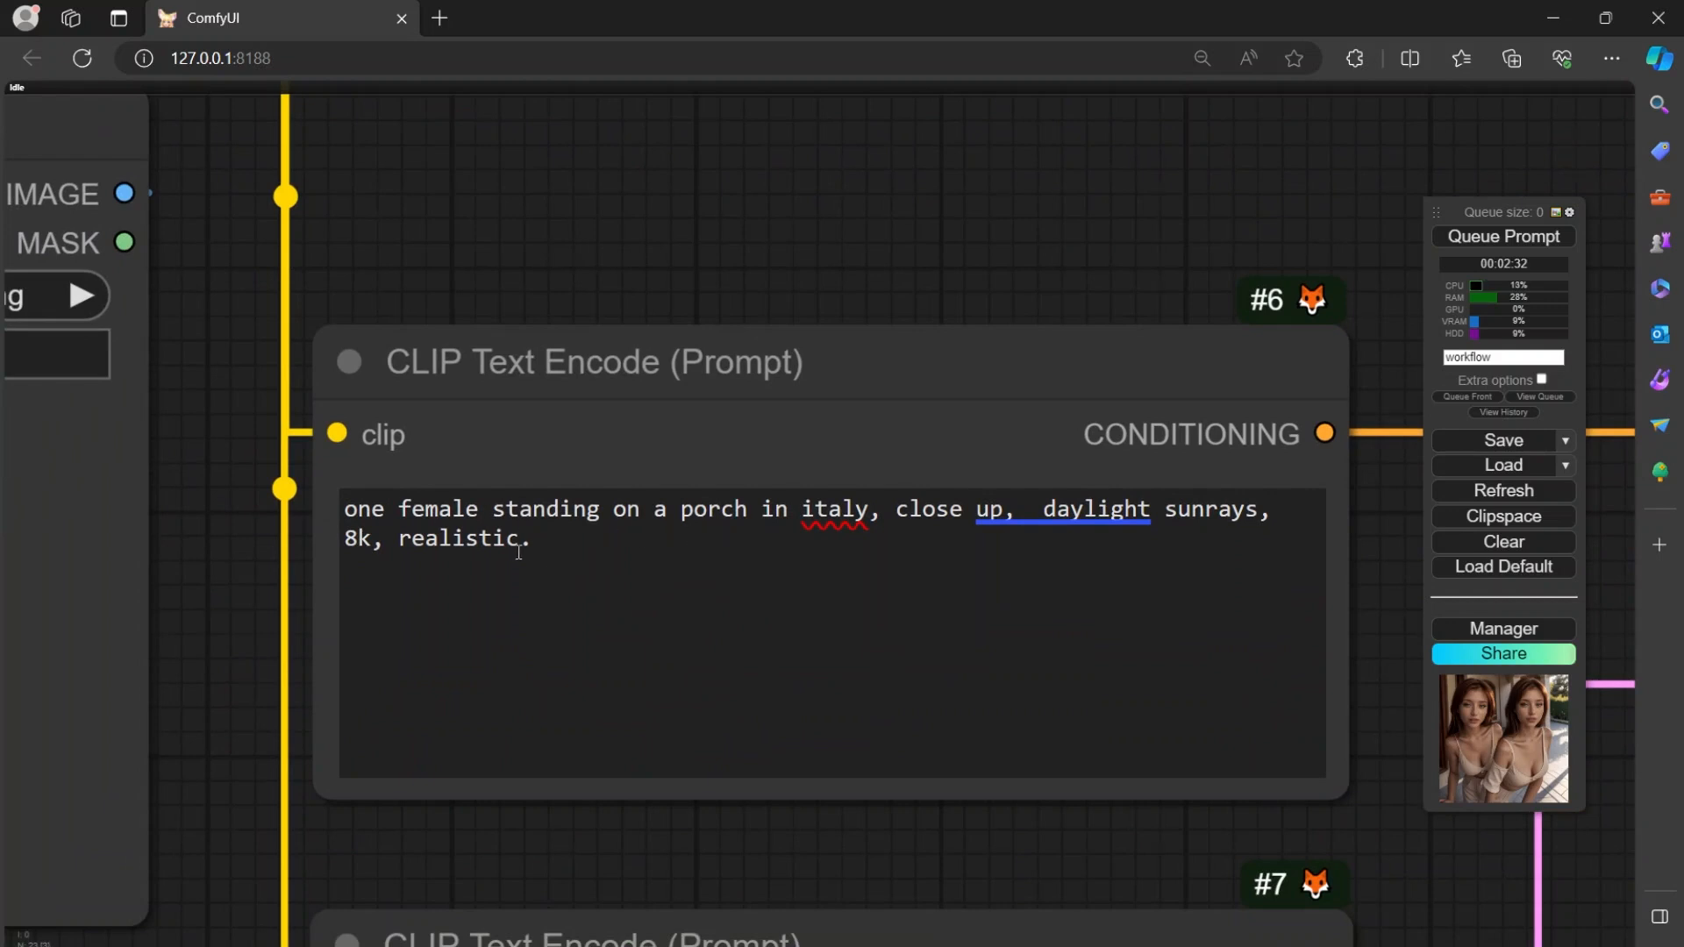
click(1050, 521)
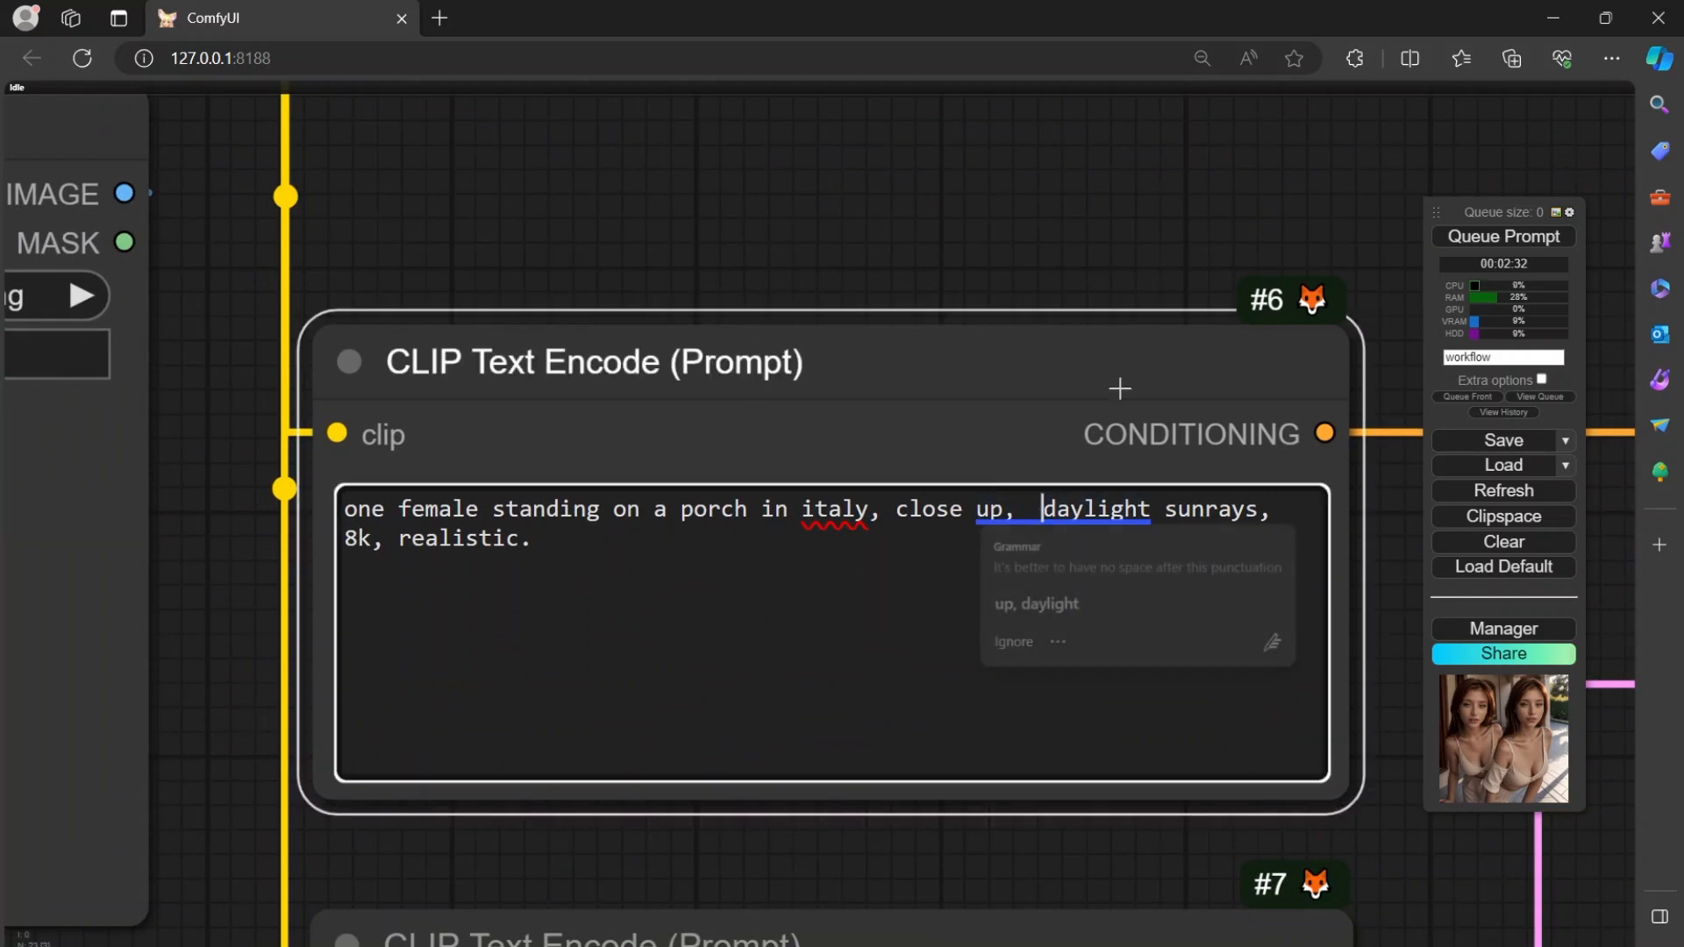
key(BackSpace)
click(997, 620)
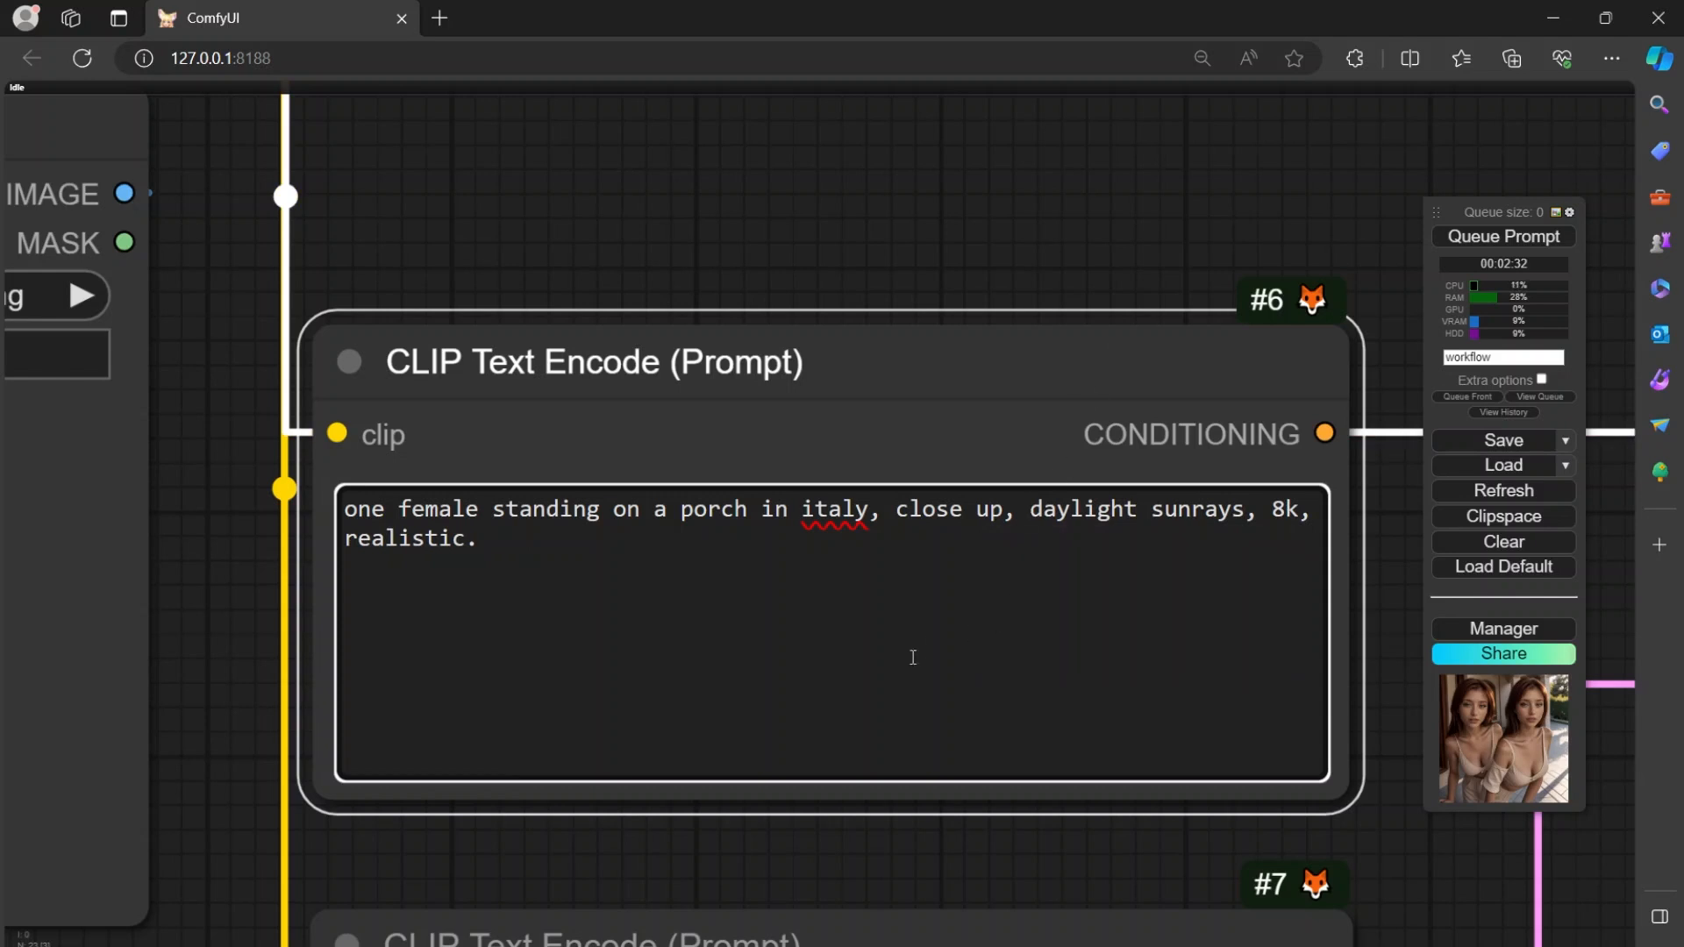
Read through the negative CLIP Text Encode prompt and view the Empty Latent Image node below it.
scroll(778, 327, down, 7)
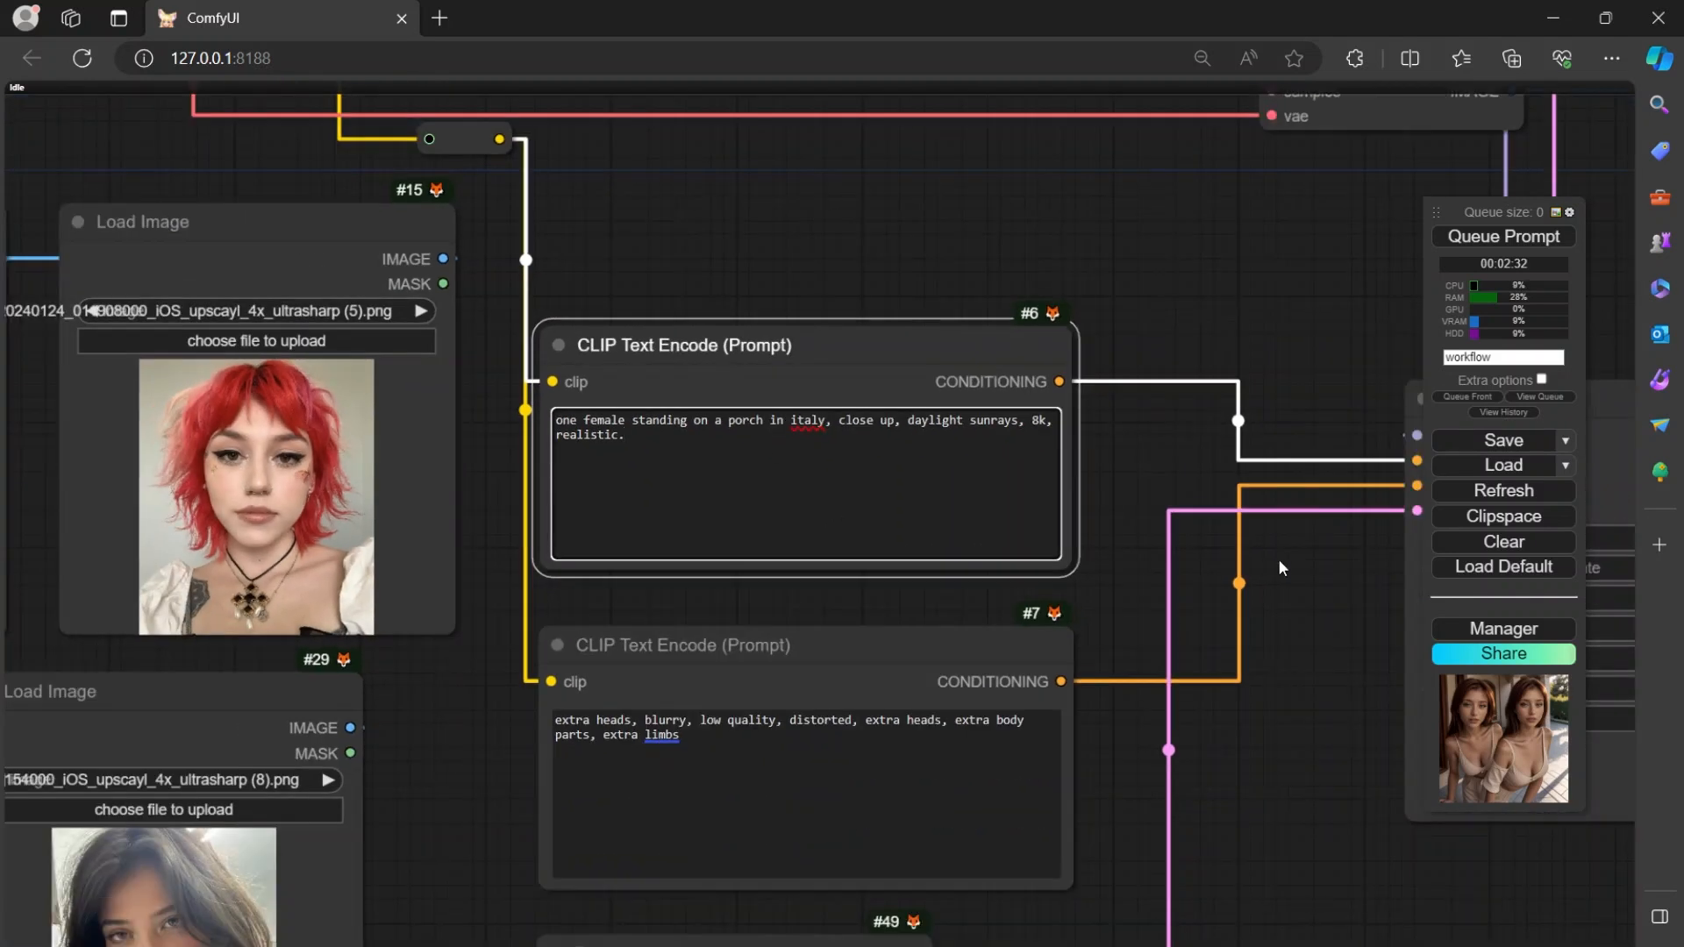
drag(1125, 601, 1210, 354)
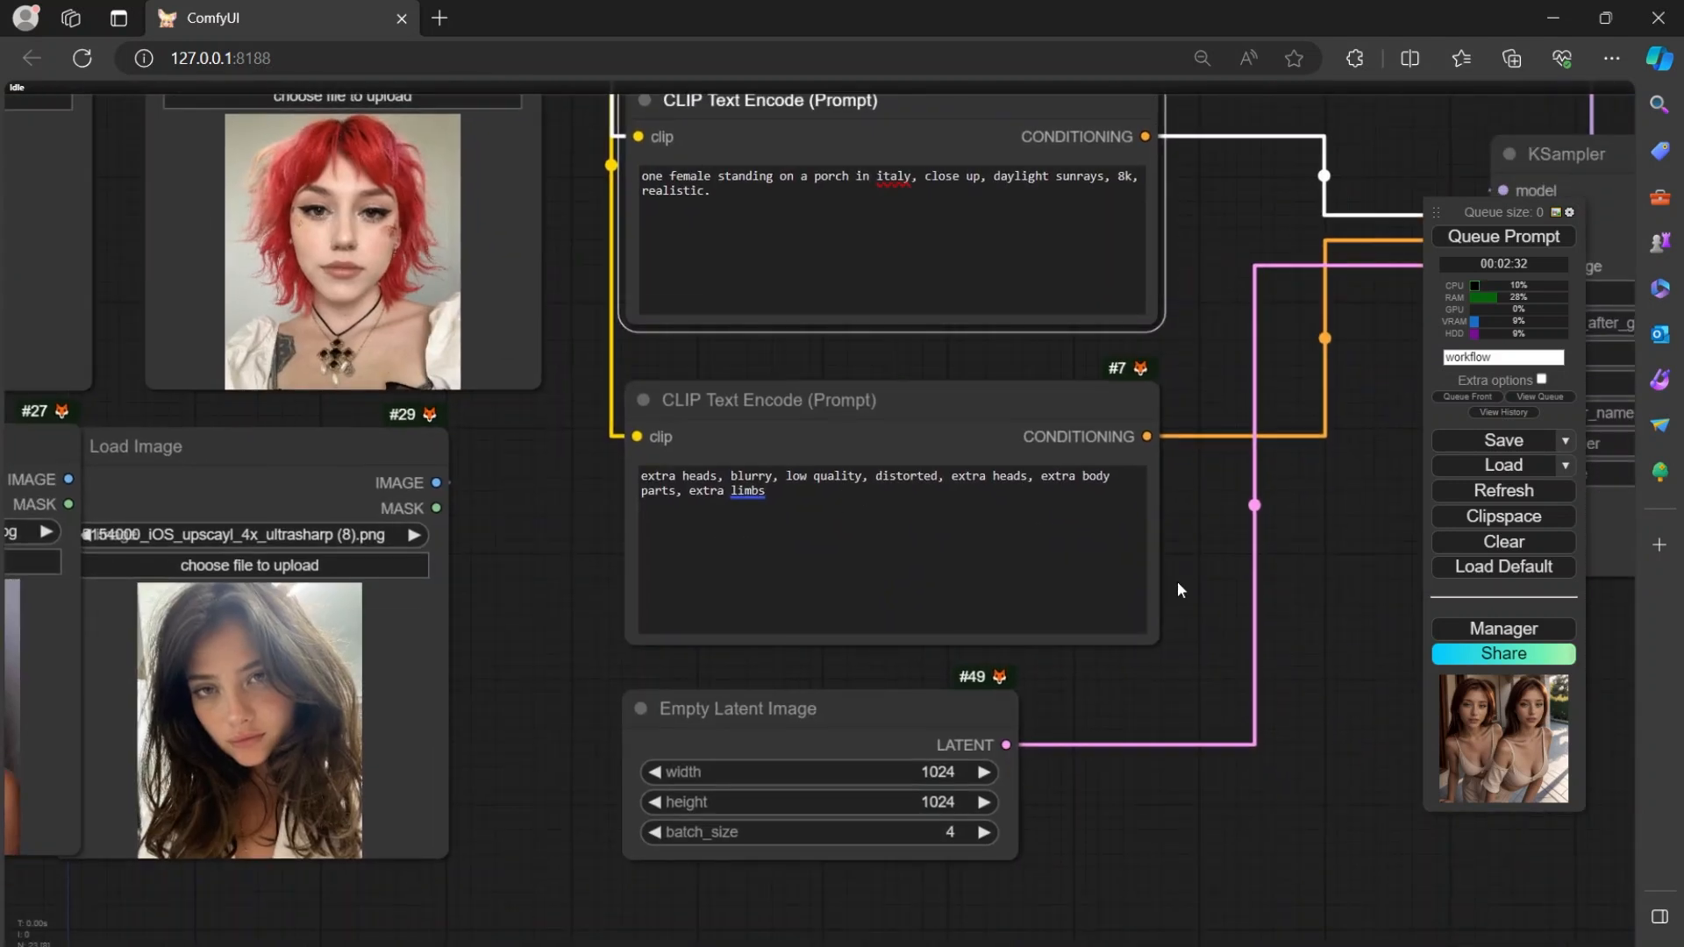
scroll(1177, 588, up, 8)
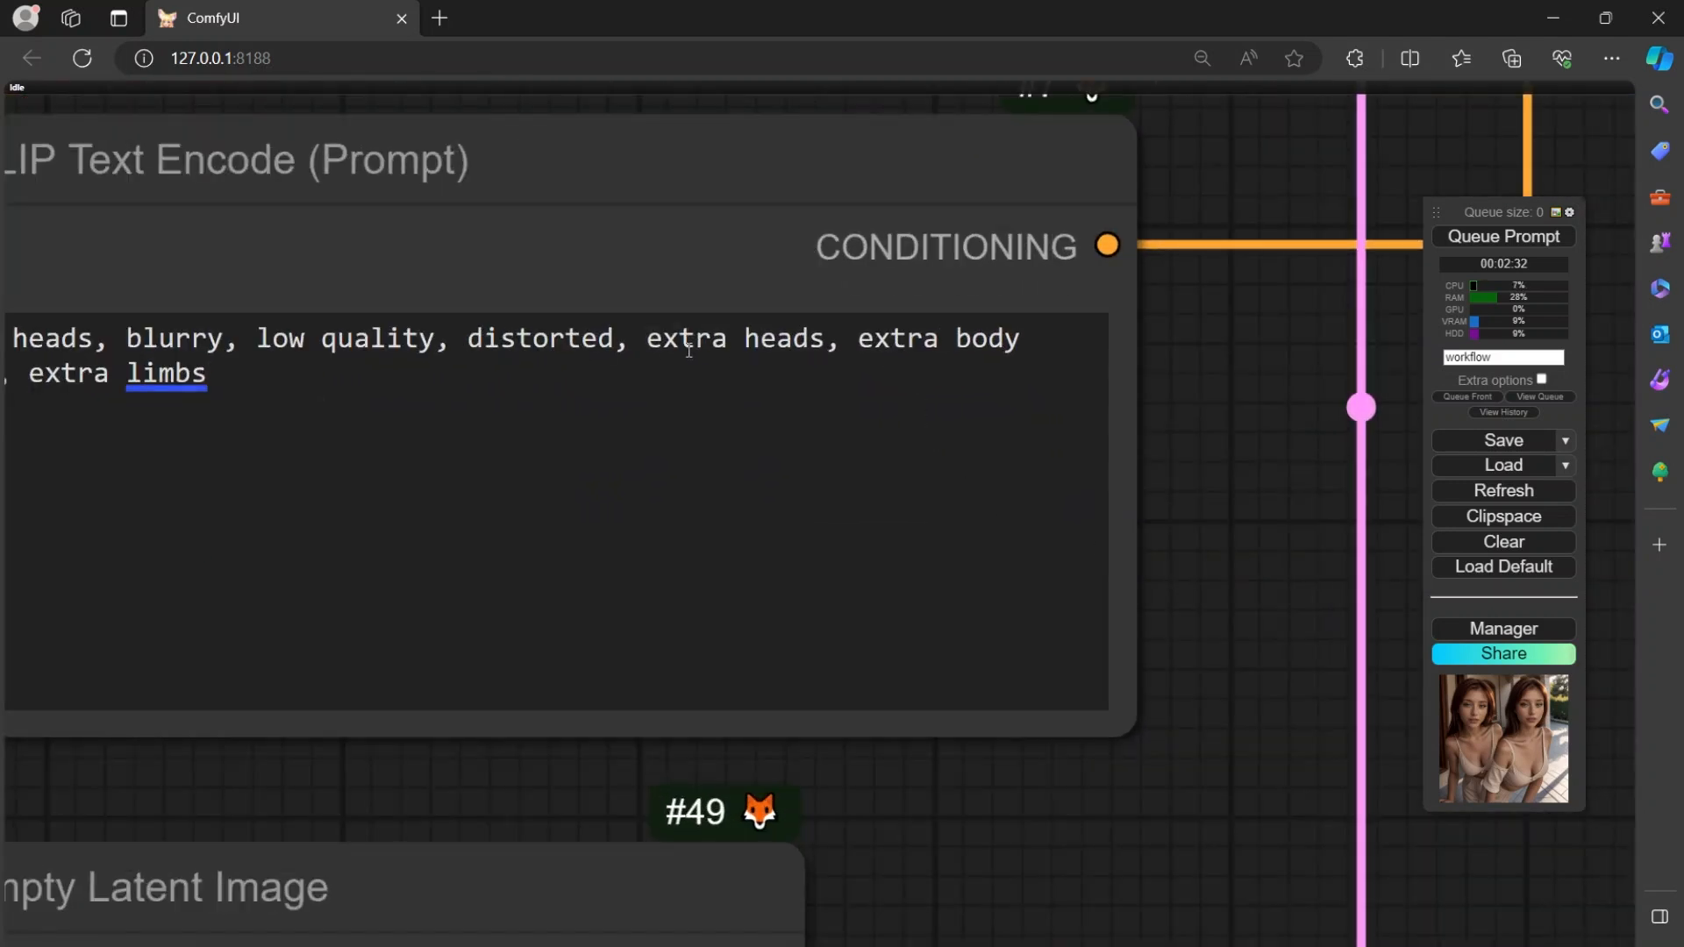
scroll(1223, 577, down, 3)
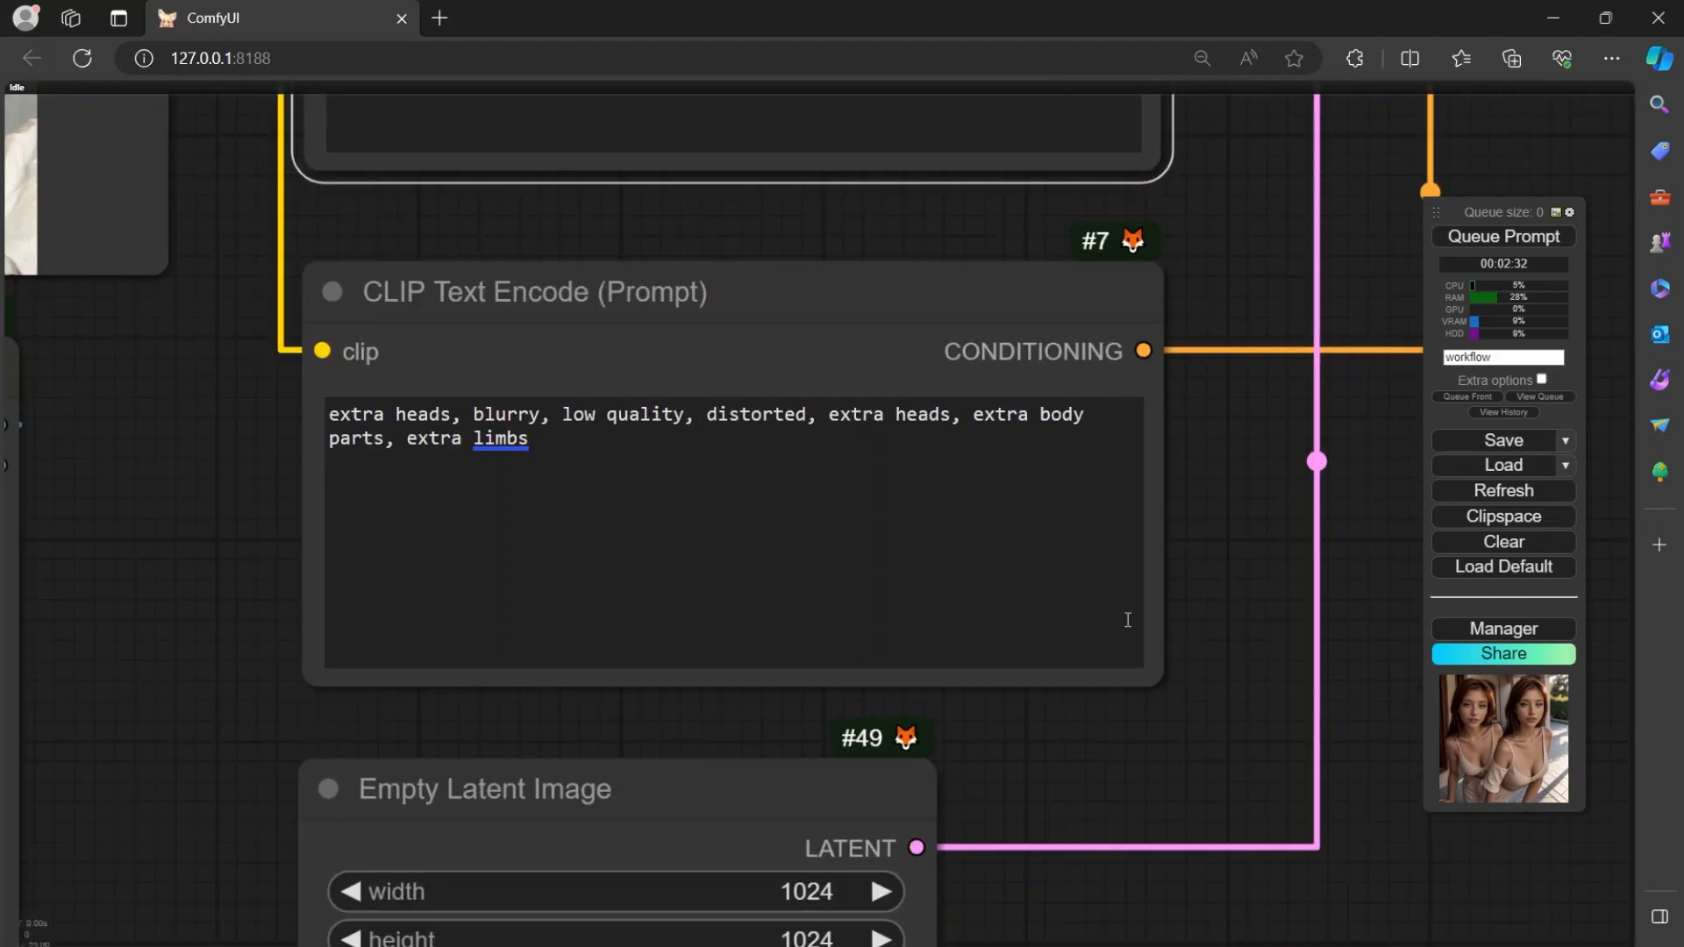
drag(223, 562, 1033, 567)
scroll(766, 558, down, 4)
drag(877, 535, 1347, 685)
drag(1140, 627, 757, 375)
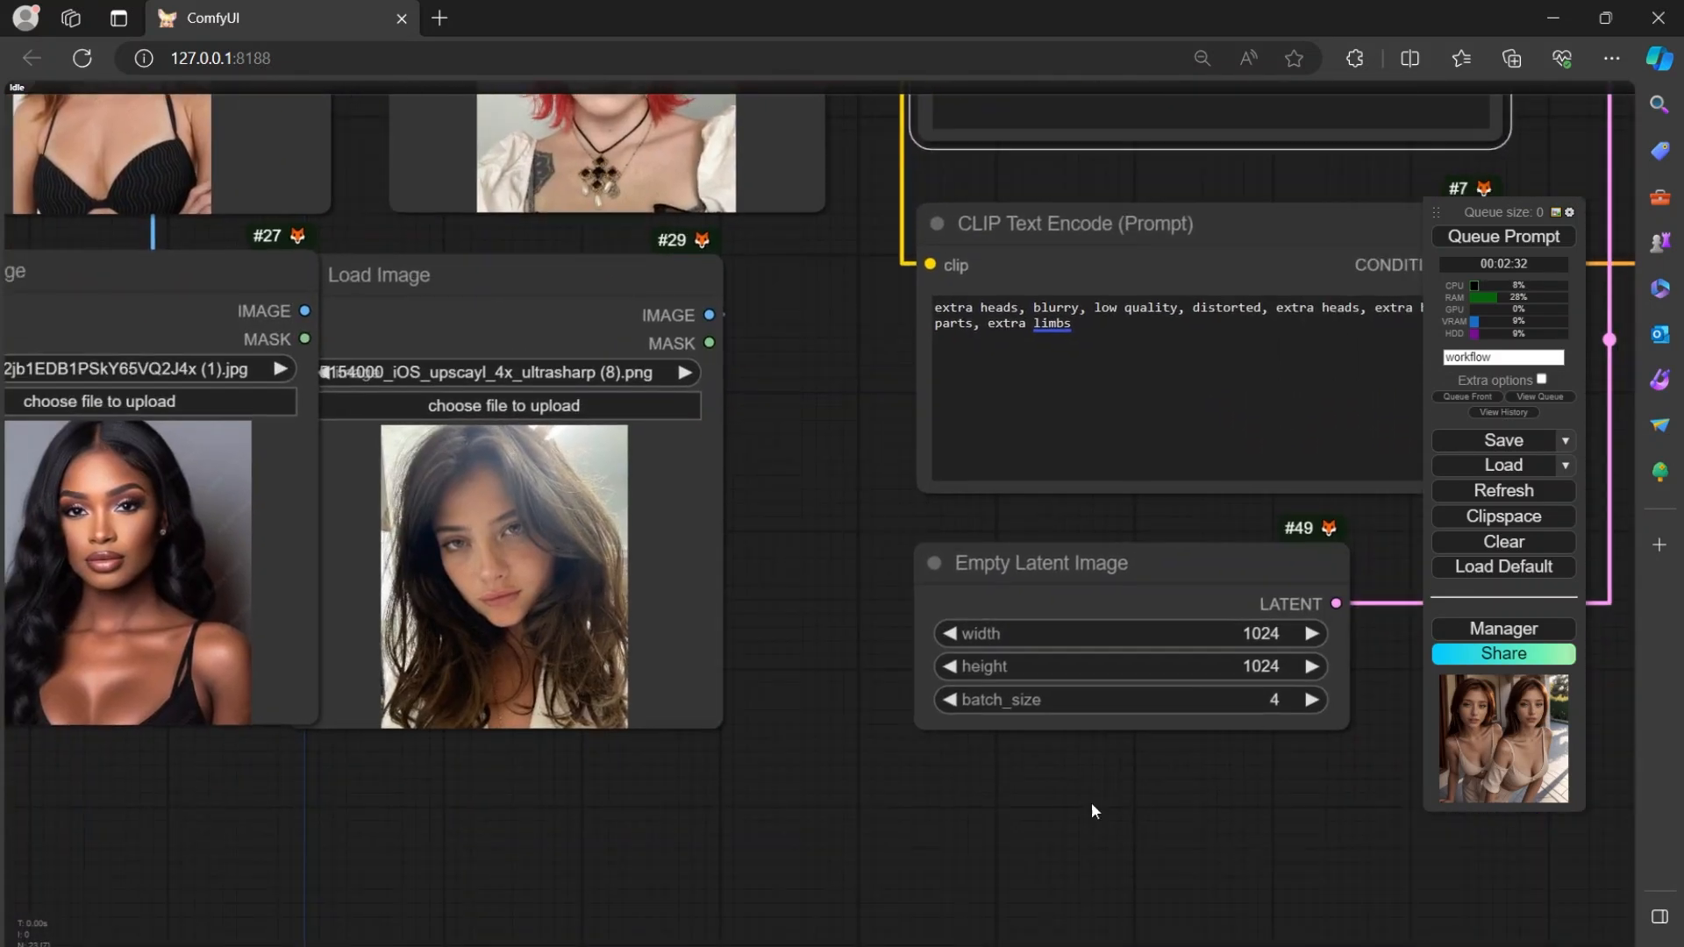
Set the height in the Empty Latent Image node to 1032.
drag(1365, 641, 777, 676)
click(677, 671)
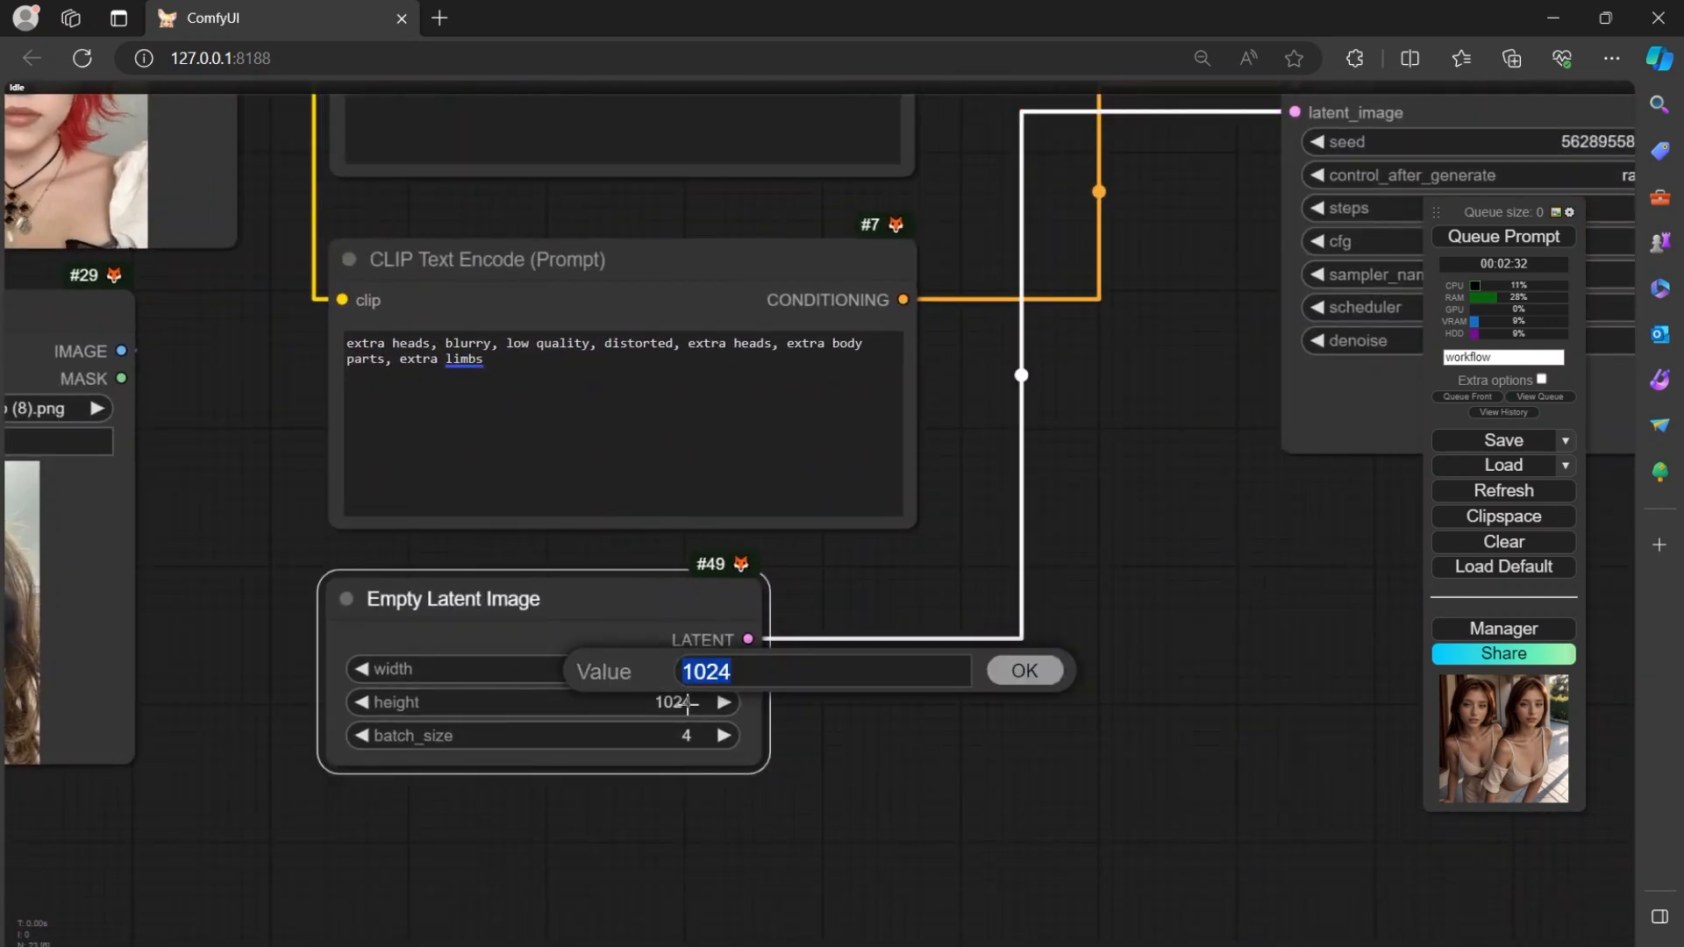
click(687, 703)
click(683, 668)
click(682, 704)
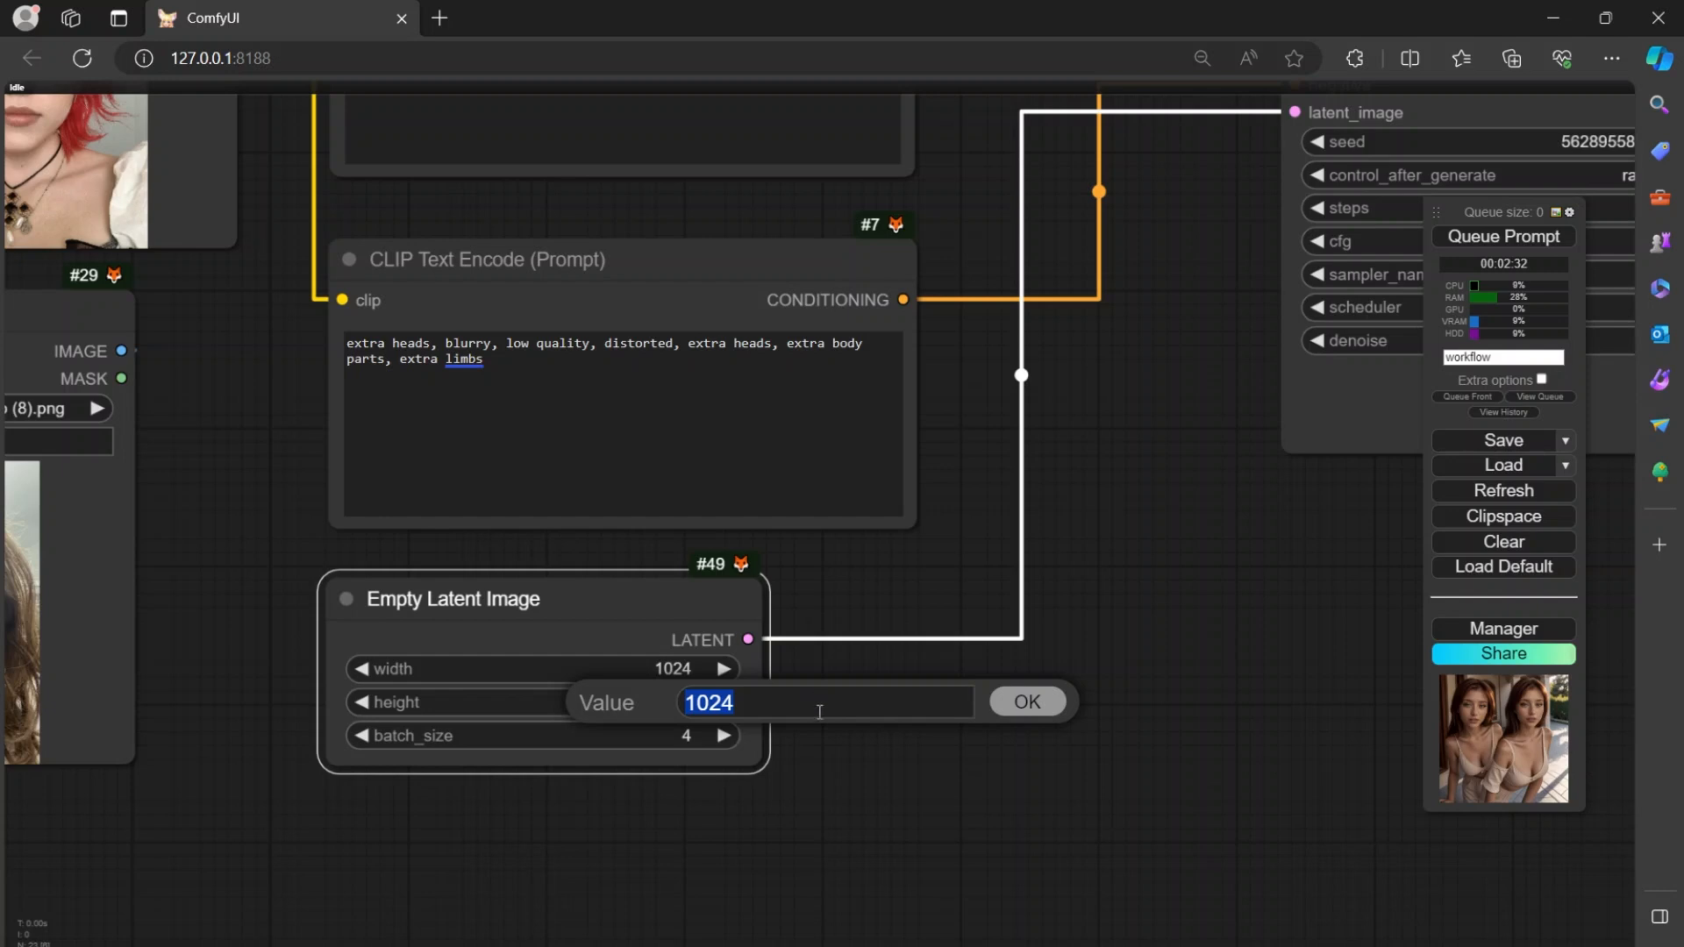
click(499, 669)
click(652, 707)
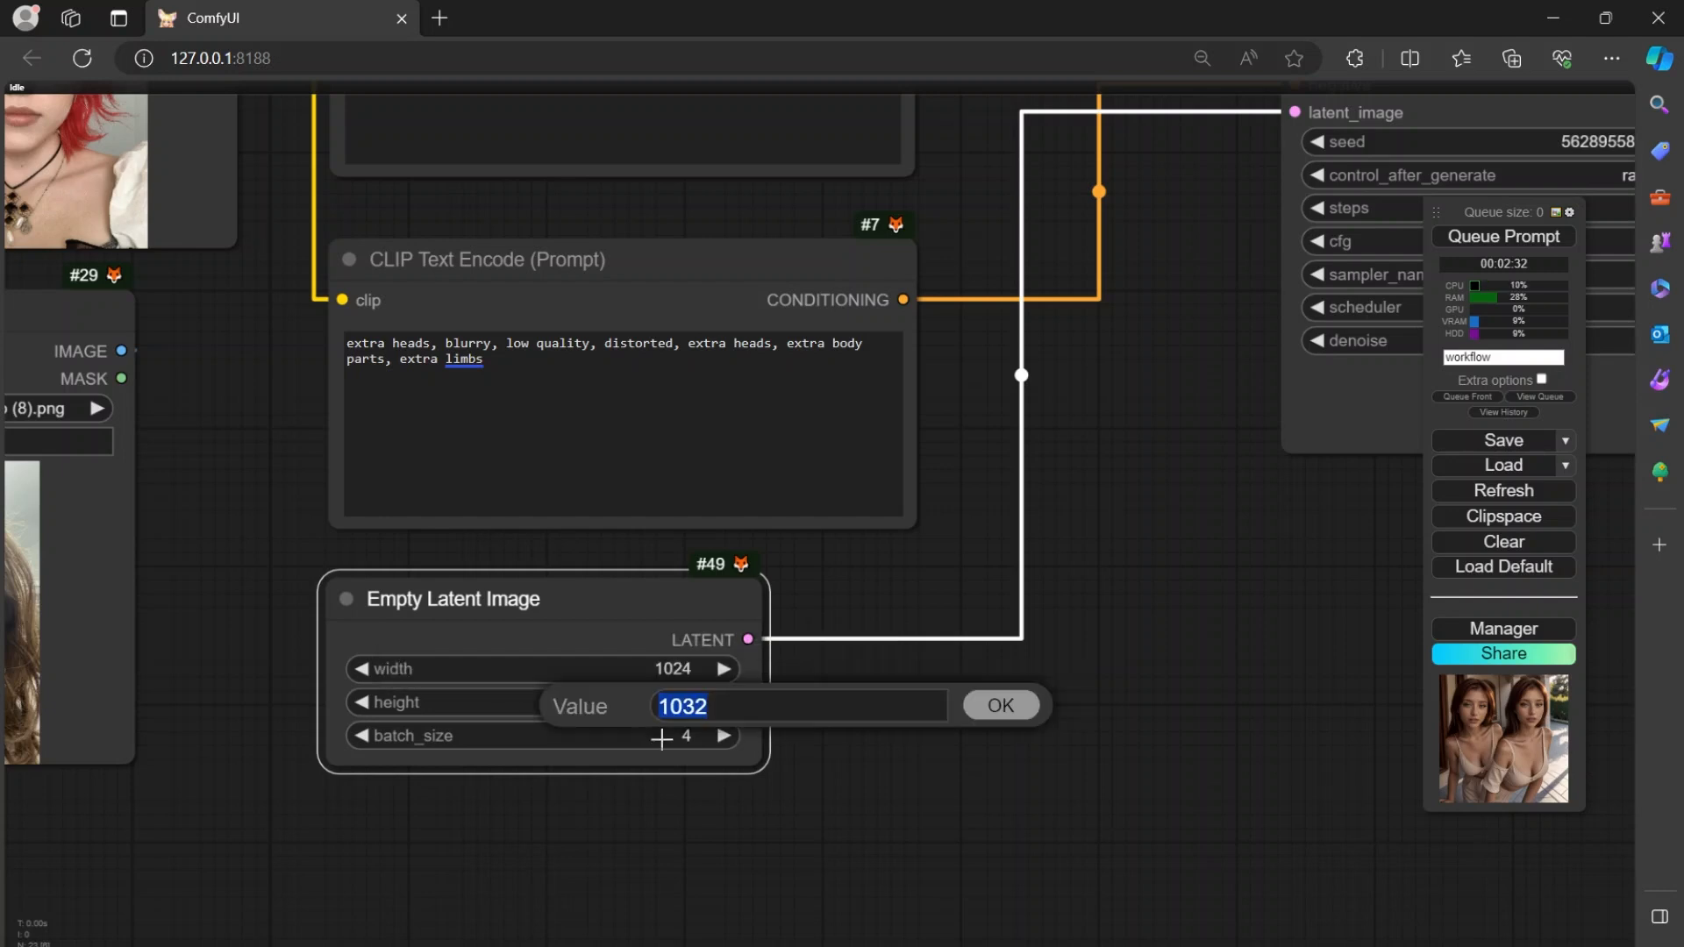
drag(719, 895, 962, 855)
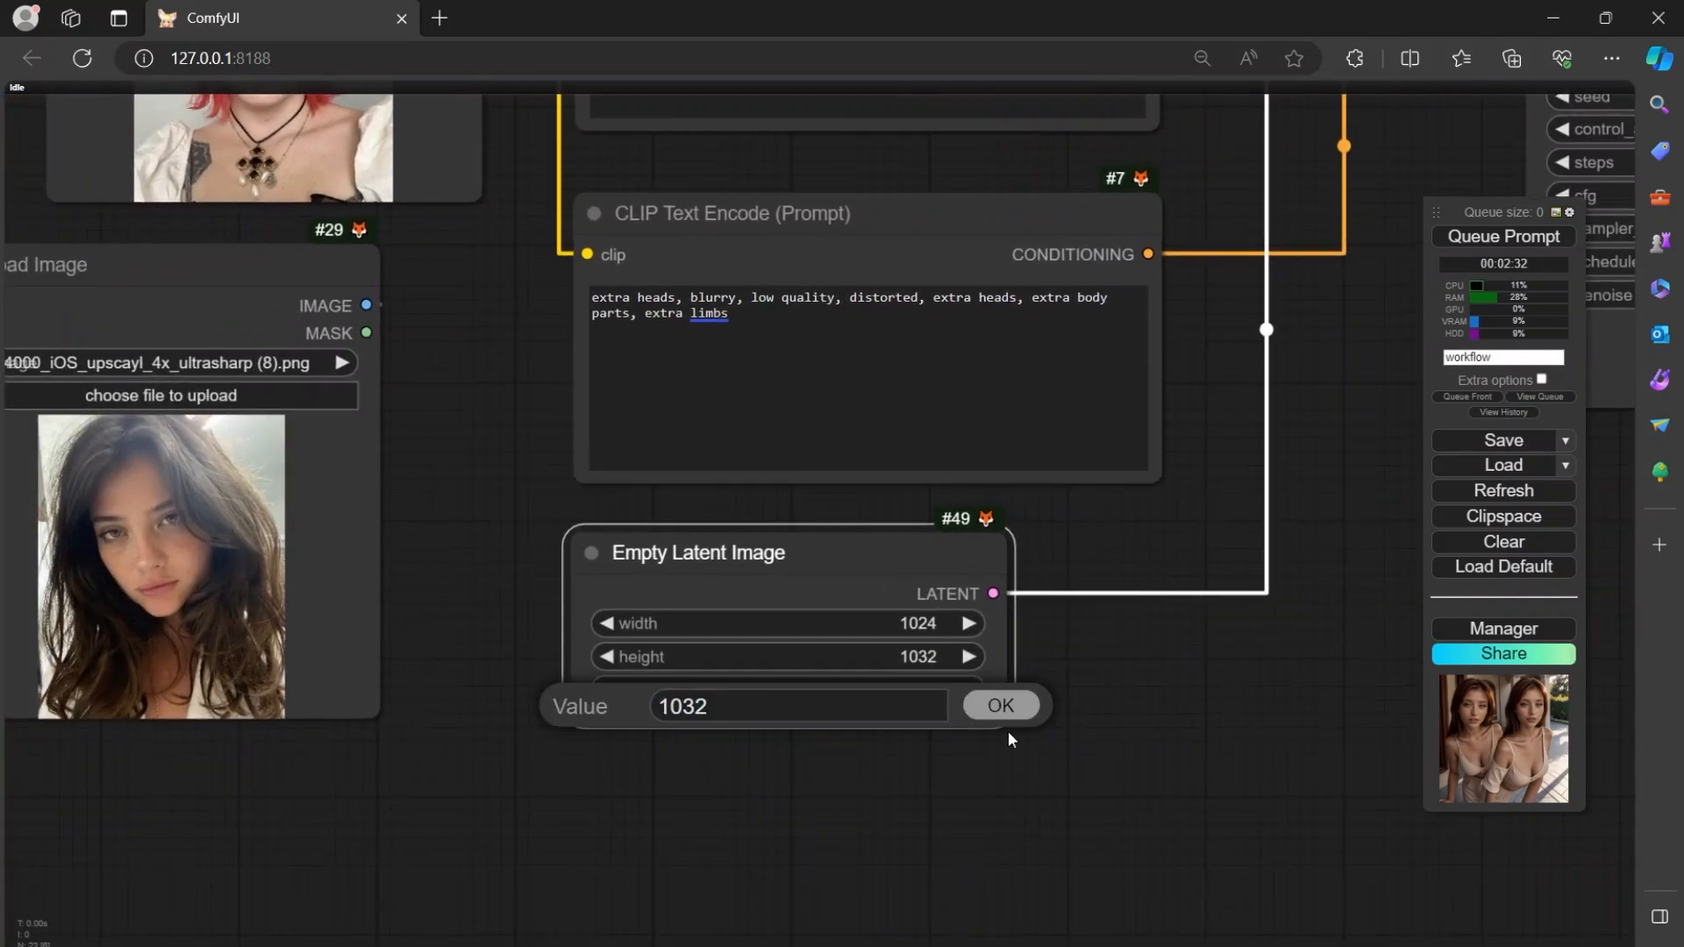
click(1001, 705)
Compare the two faces in the enlarged Save Image result with the five reference portraits in the Load Image nodes.
scroll(1219, 709, down, 3)
drag(1229, 714, 215, 773)
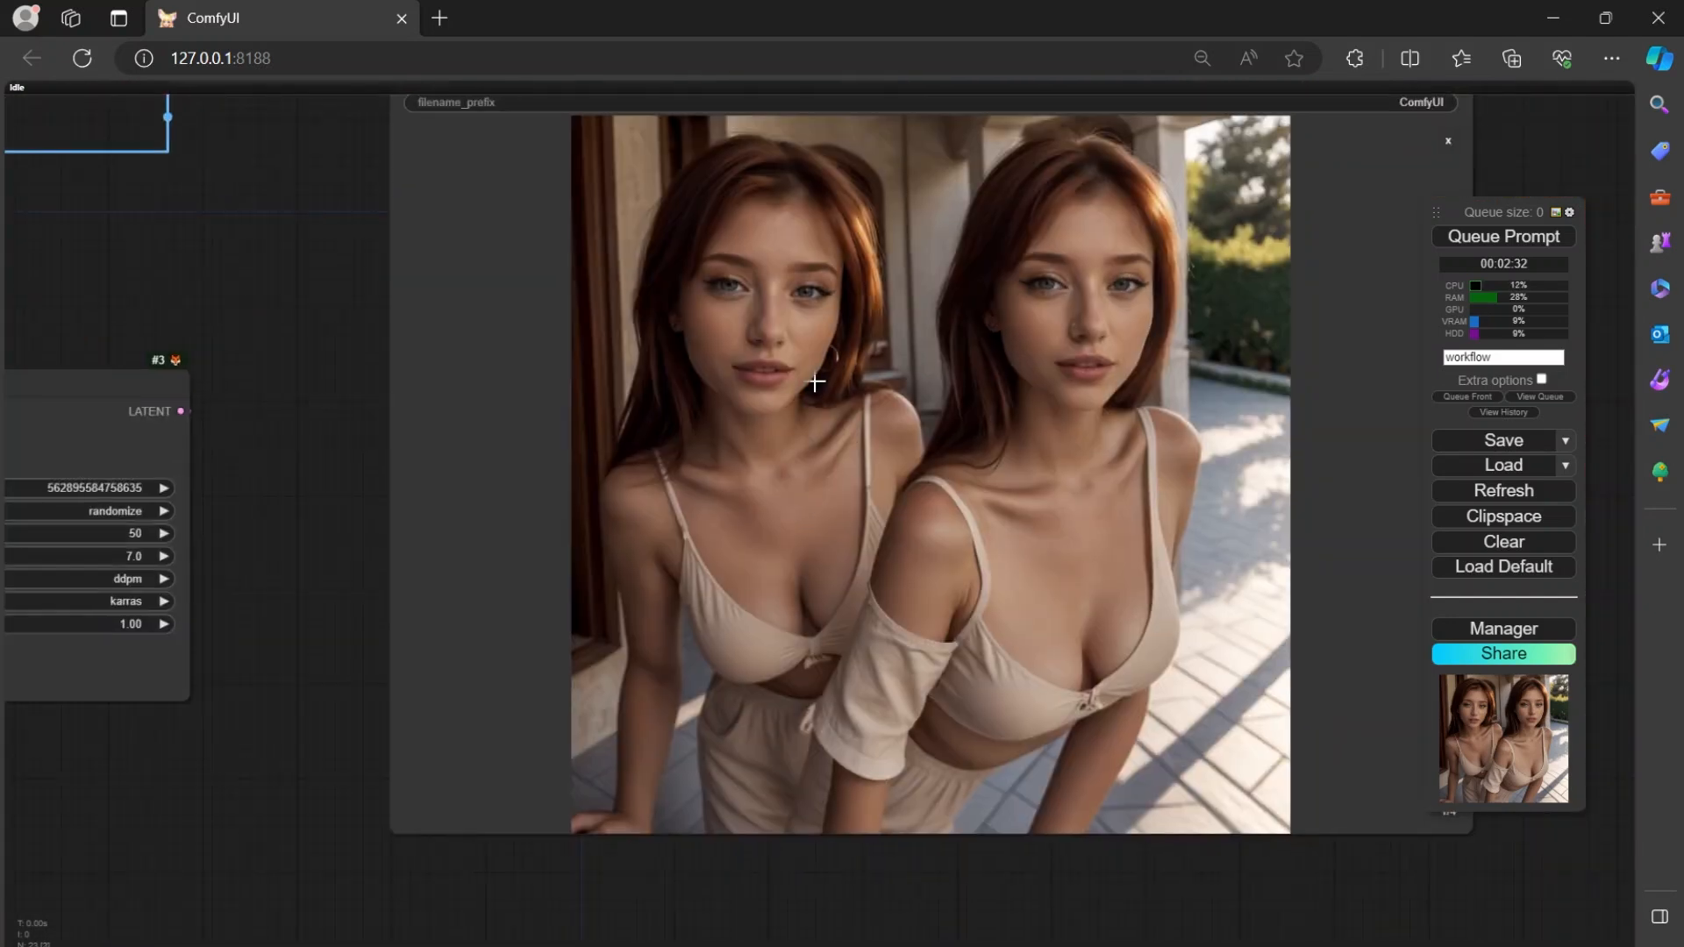
drag(245, 808, 850, 659)
drag(607, 739, 1108, 850)
scroll(668, 600, down, 6)
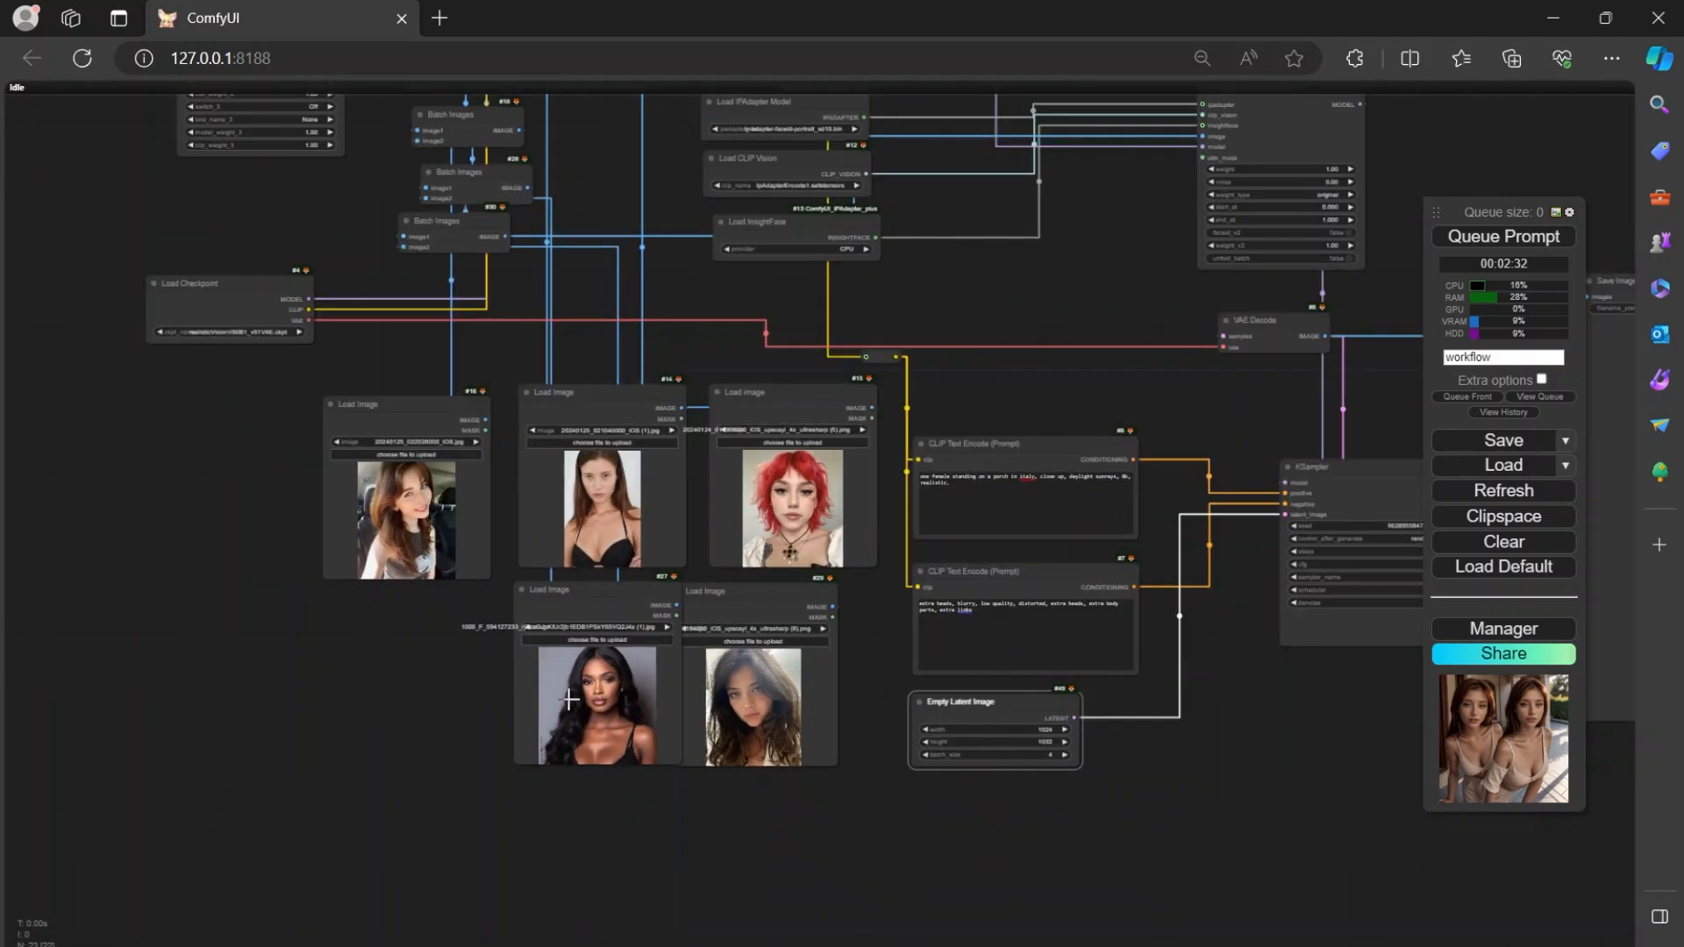
scroll(570, 699, up, 3)
drag(760, 235, 618, 731)
scroll(1103, 623, down, 2)
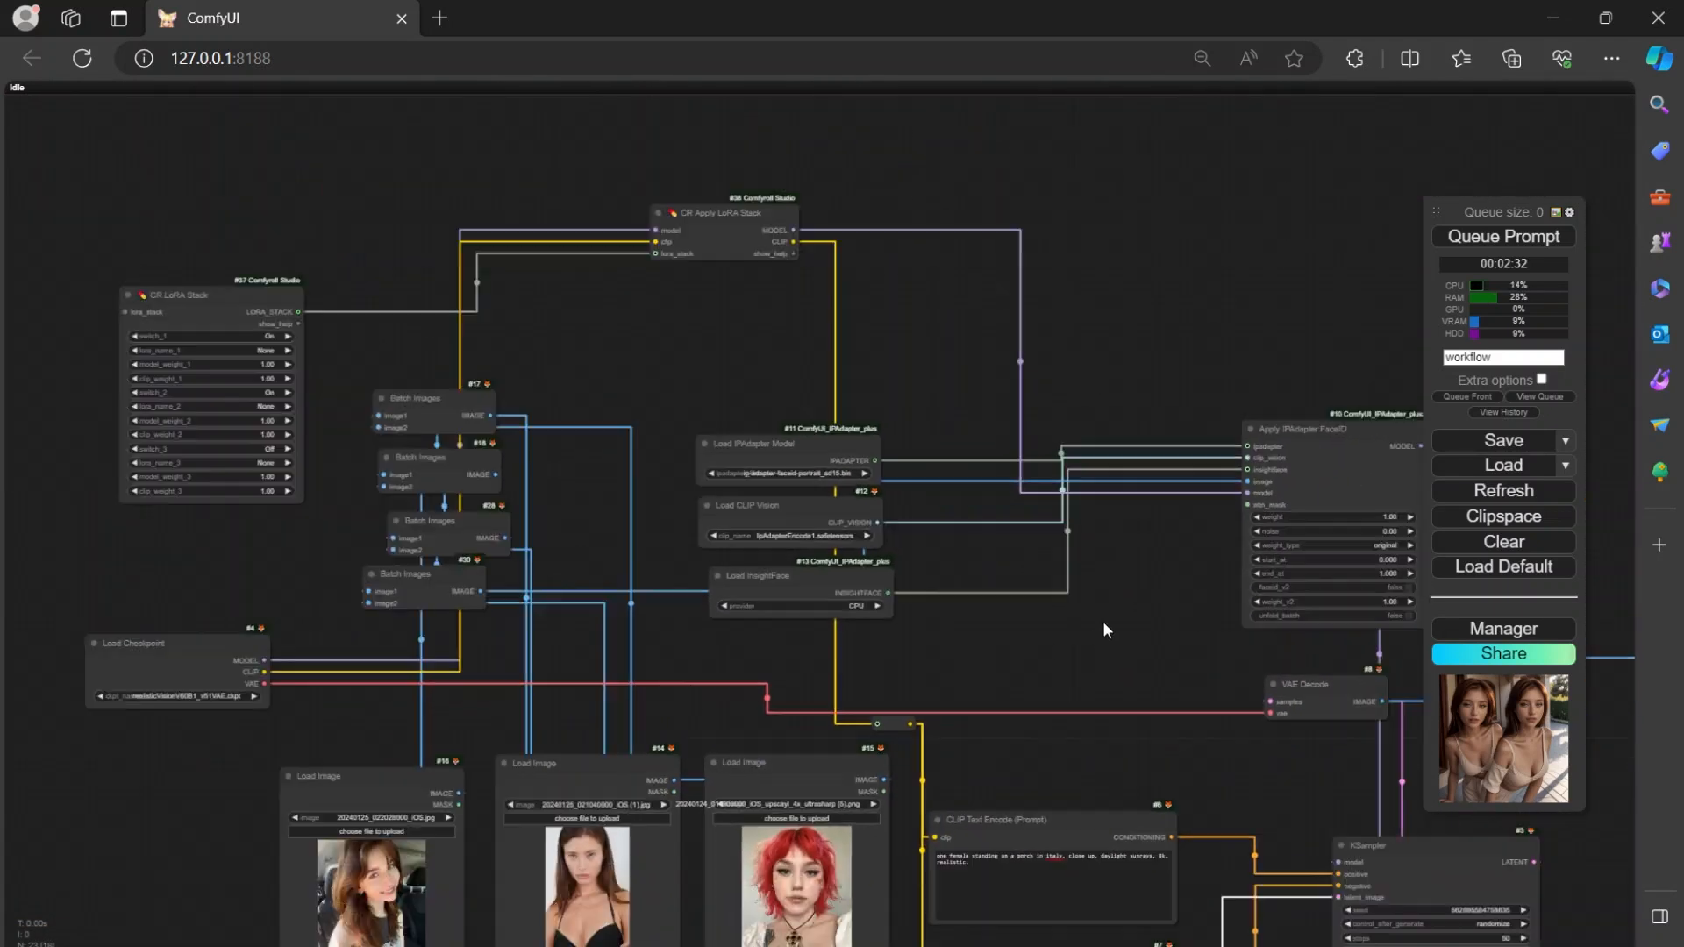
Move the Apply IPAdapter FaceID node closer to the IPAdapter, CLIP Vision and InsightFace loader nodes.
scroll(1103, 630, down, 1)
drag(1103, 629, 754, 505)
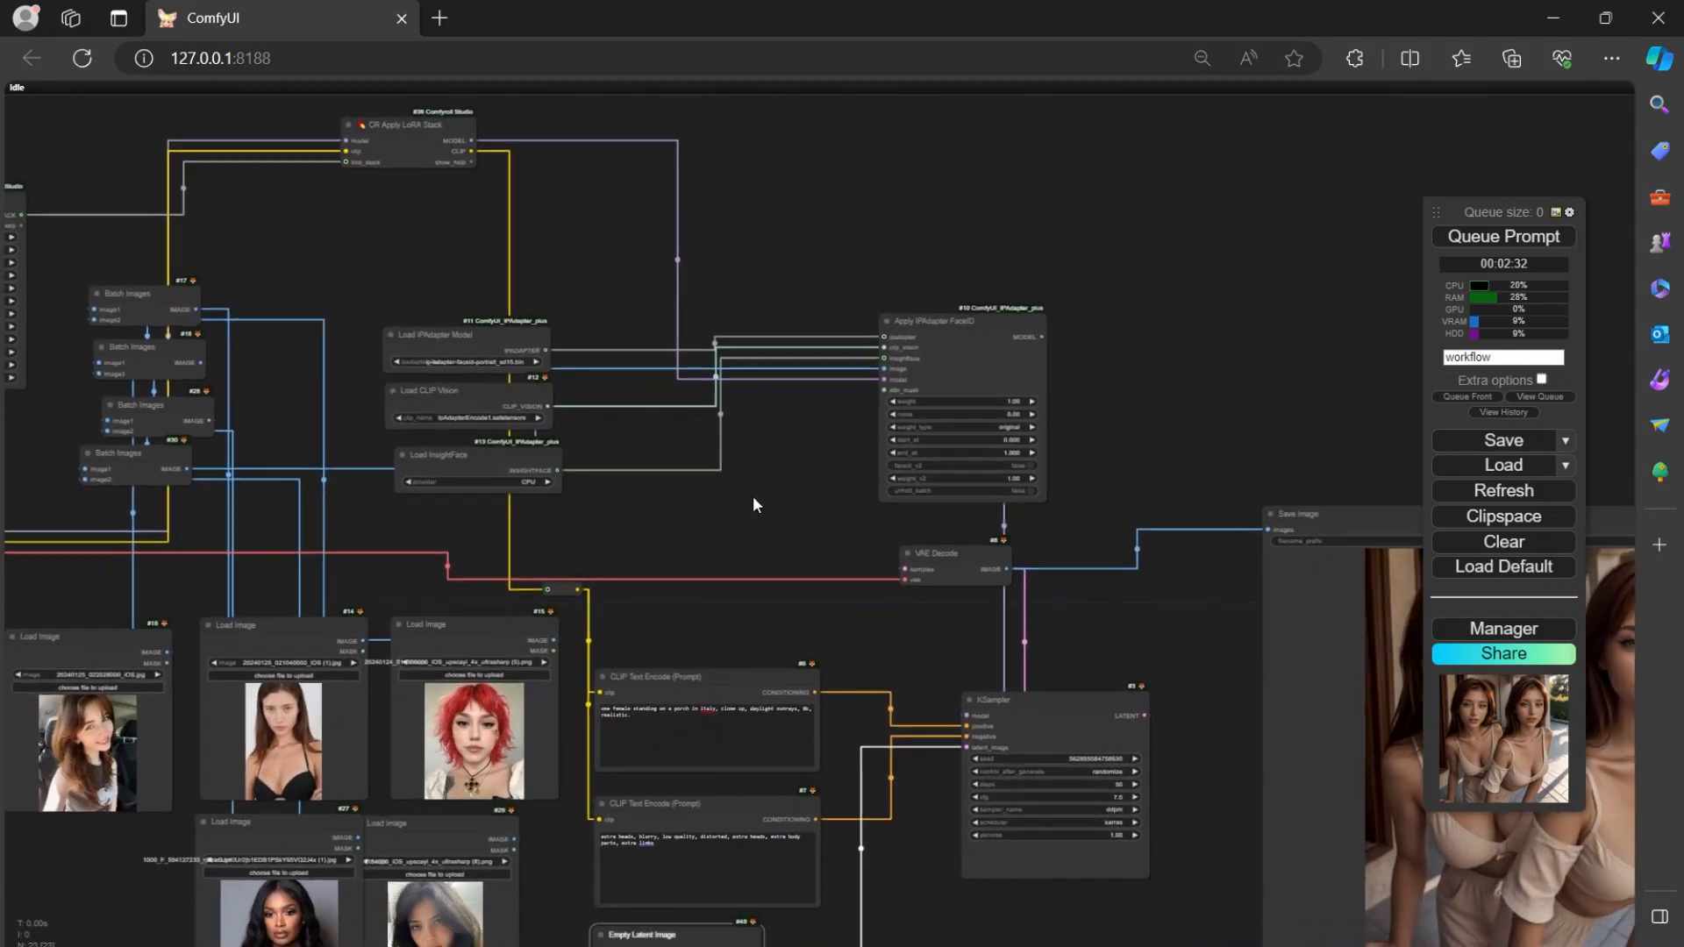
drag(943, 355, 757, 392)
drag(1117, 399, 1184, 208)
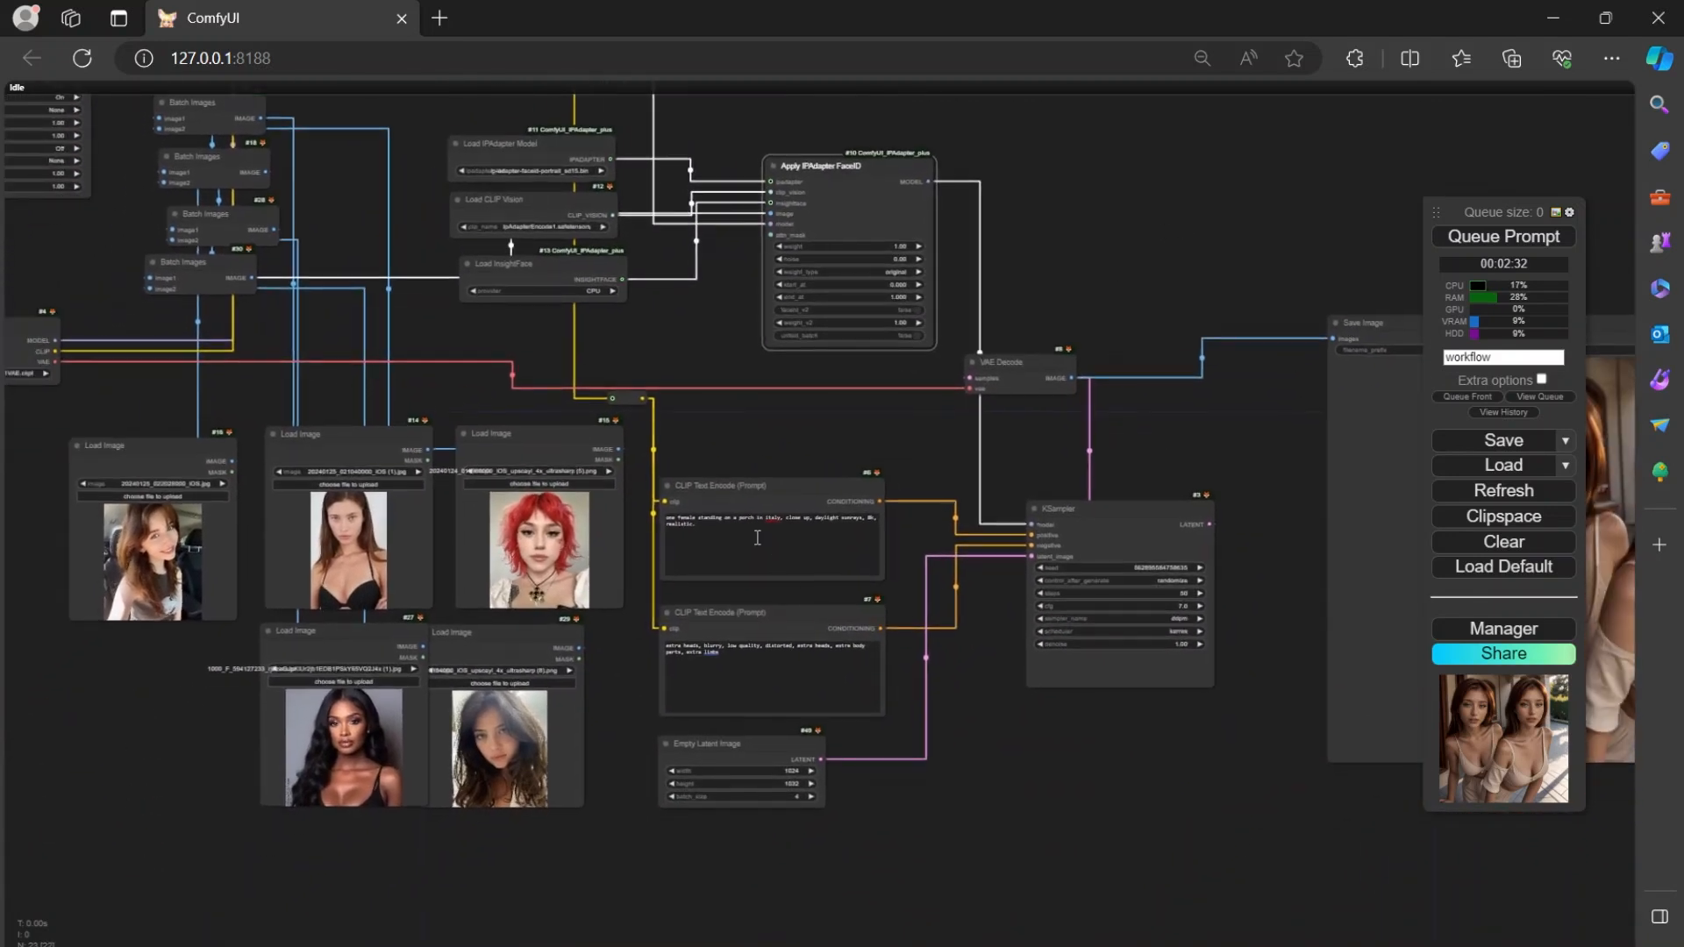
scroll(708, 386, down, 2)
drag(706, 375, 729, 512)
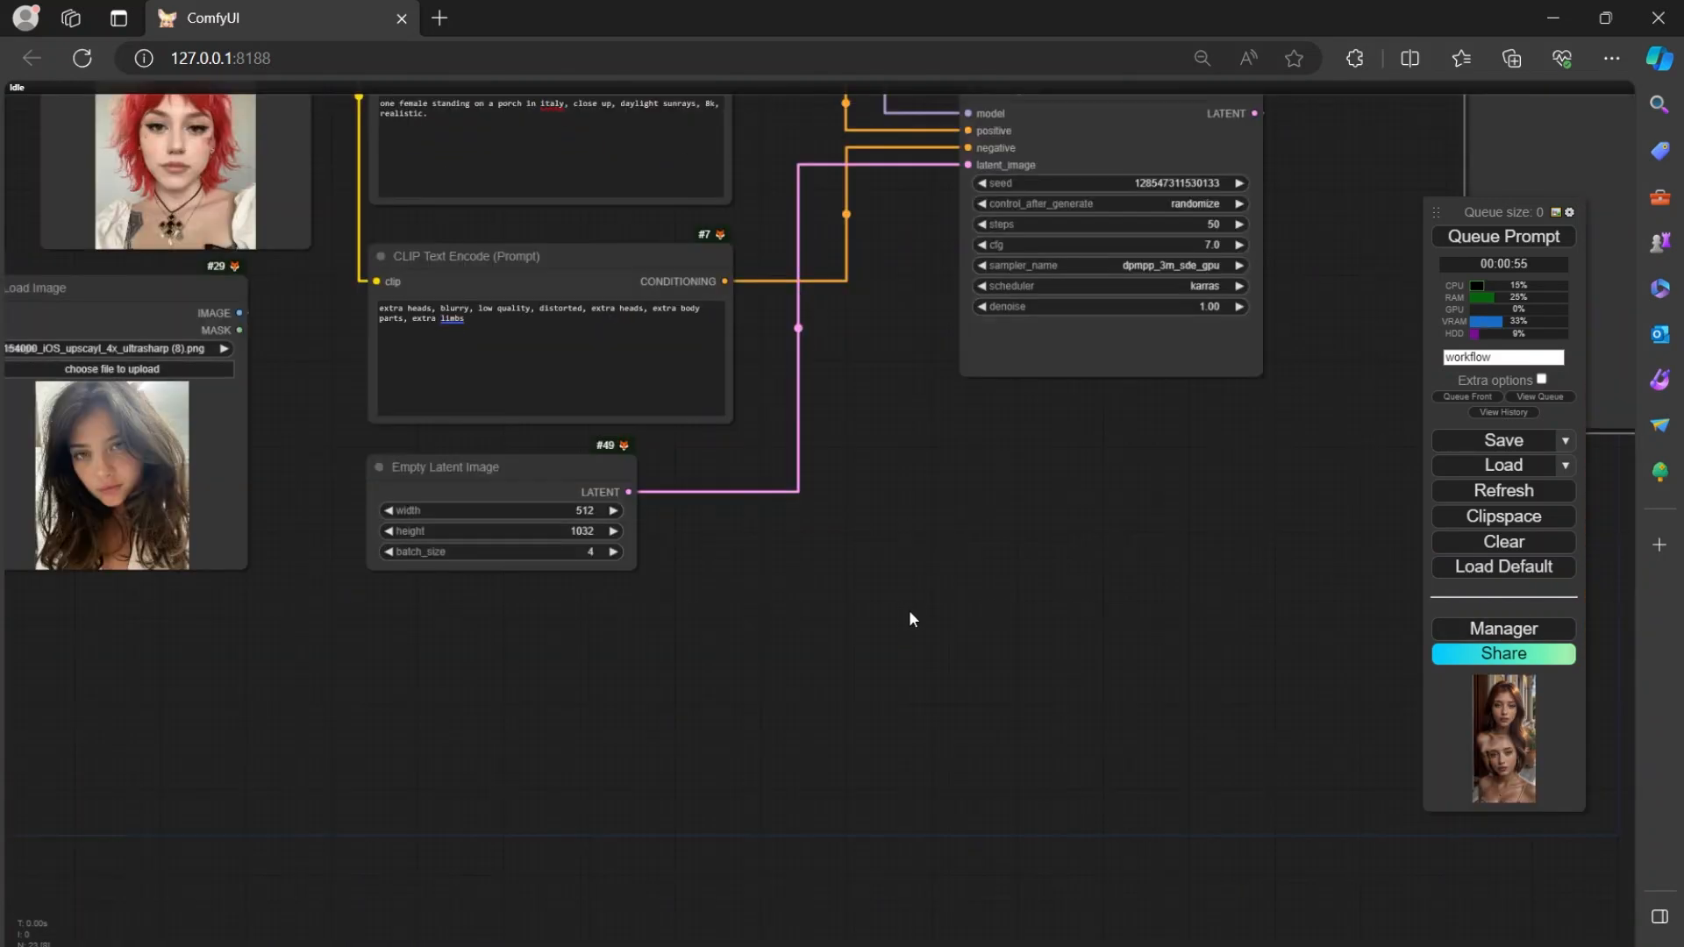
Inspect the face in the third new image, enlarged in the Save Image node, and check the latent size and KSampler settings.
scroll(909, 609, up, 1)
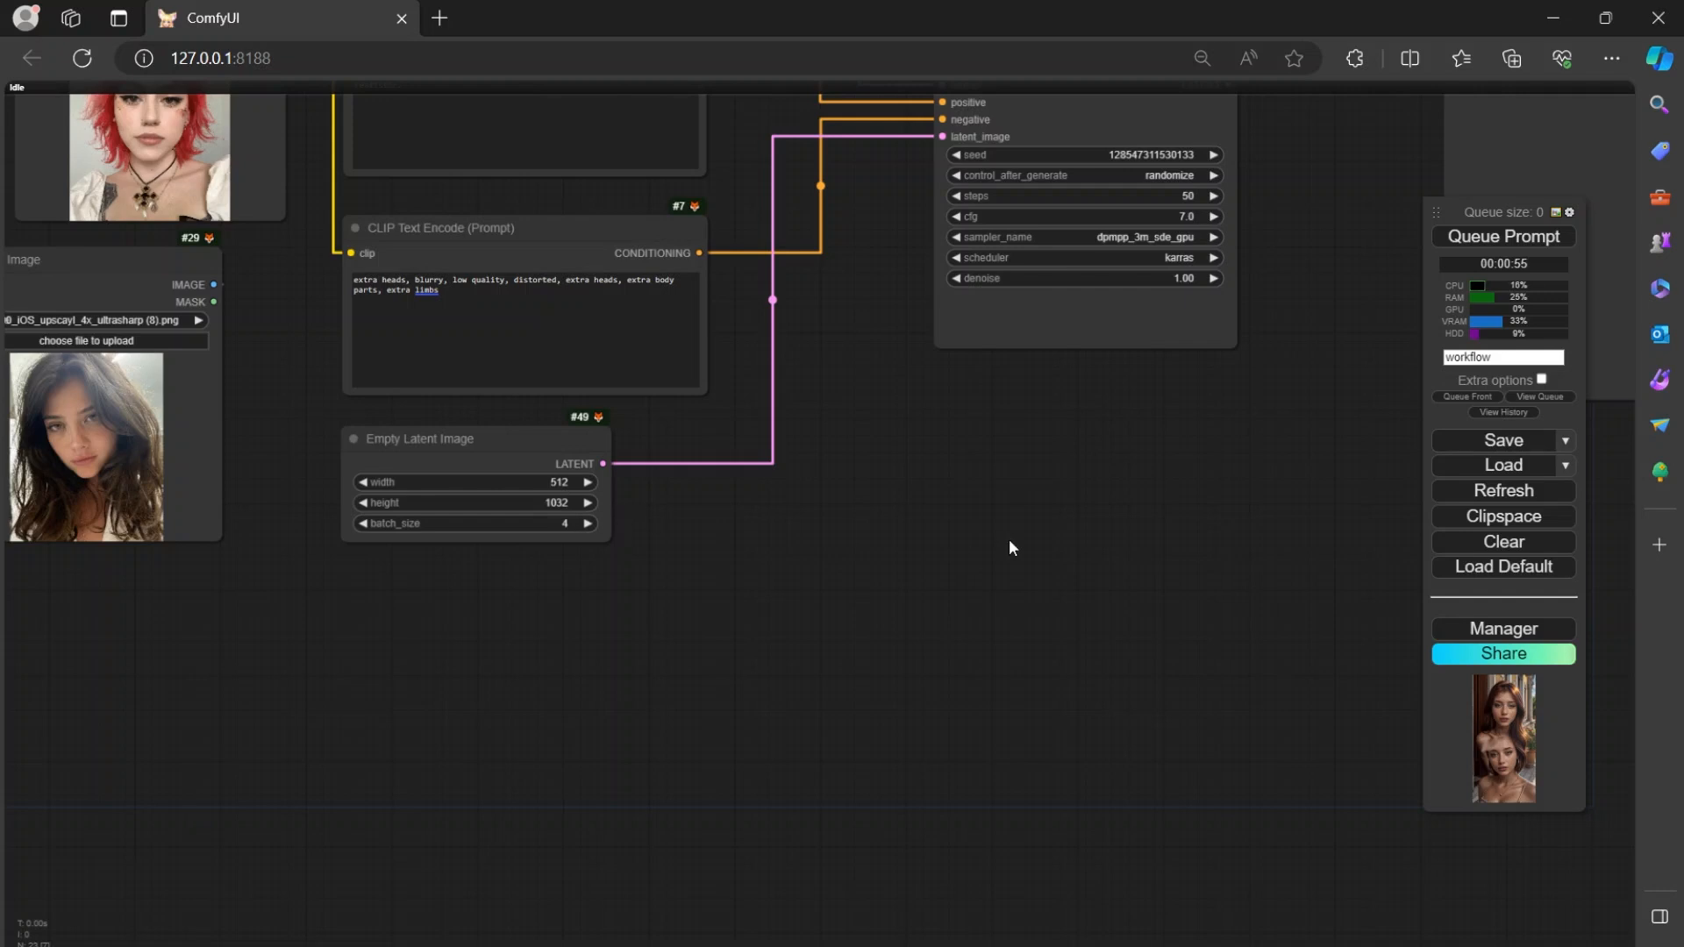
drag(1049, 498, 803, 542)
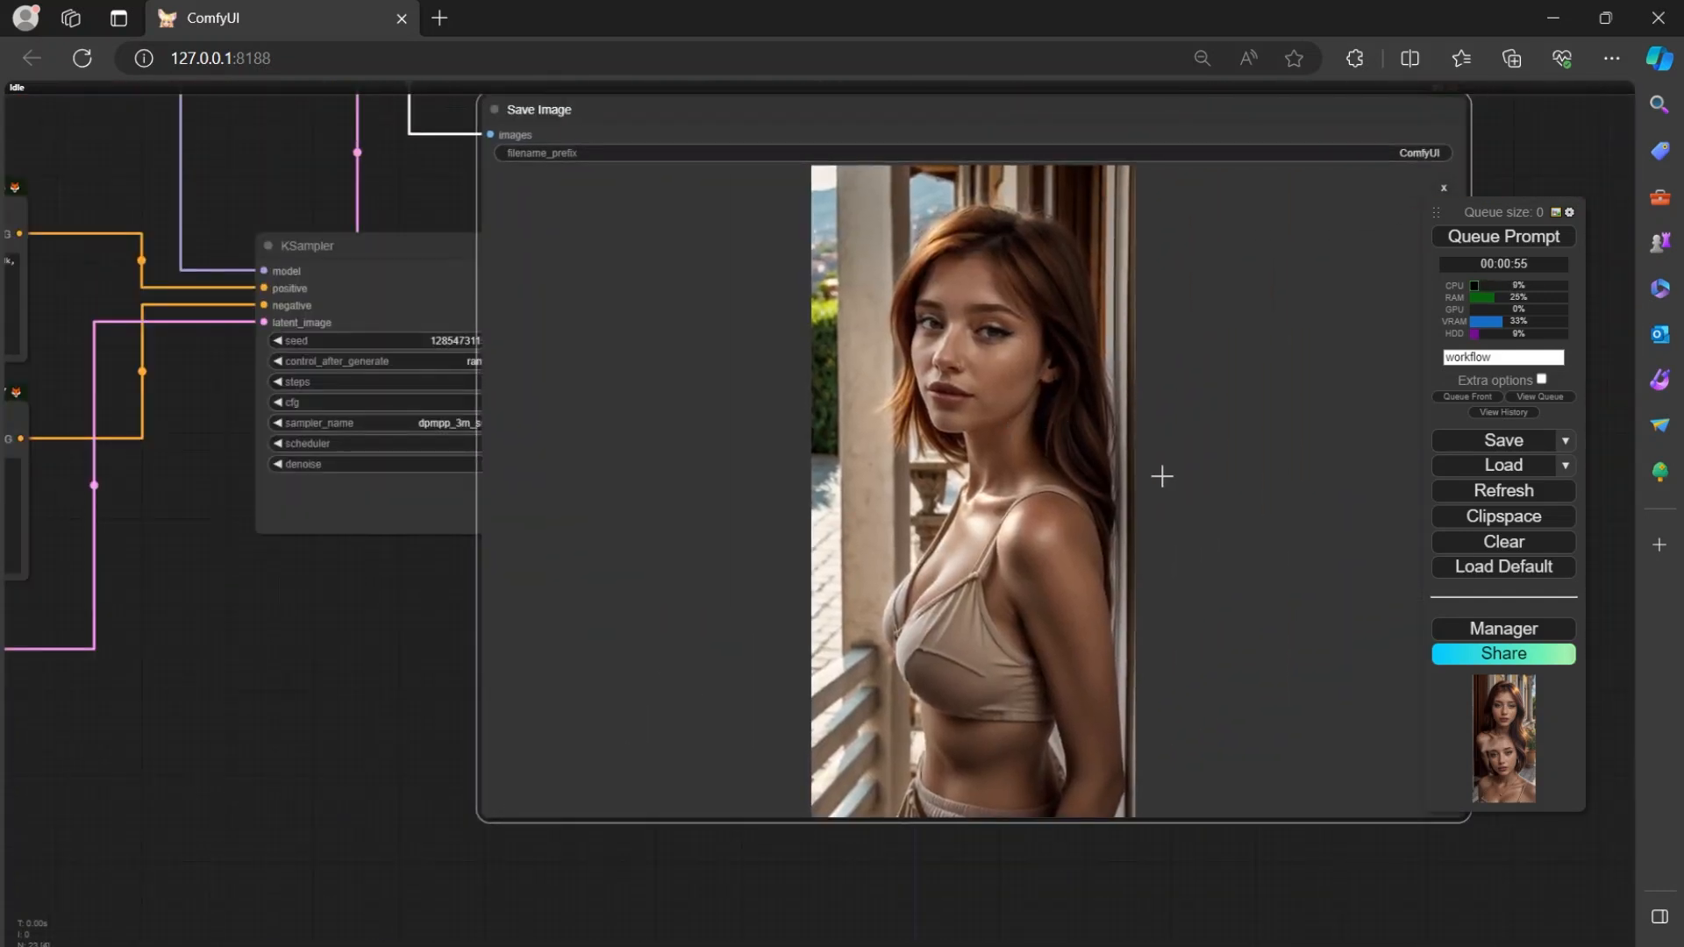
scroll(1161, 478, up, 4)
scroll(1166, 467, down, 2)
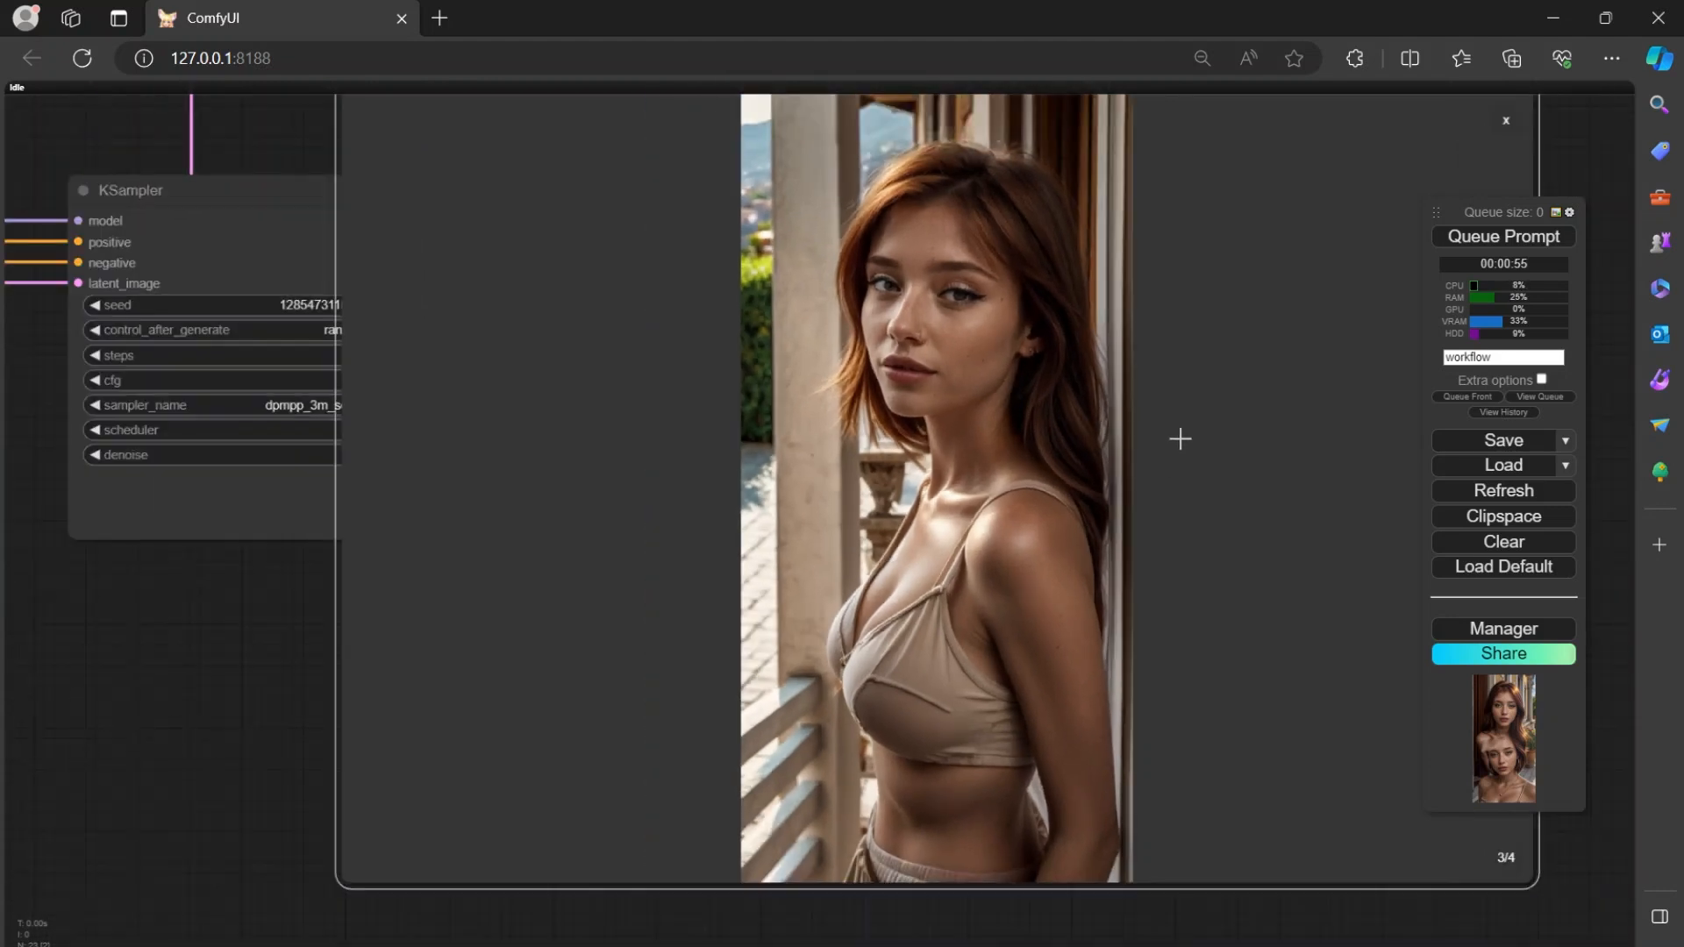
scroll(1044, 380, up, 4)
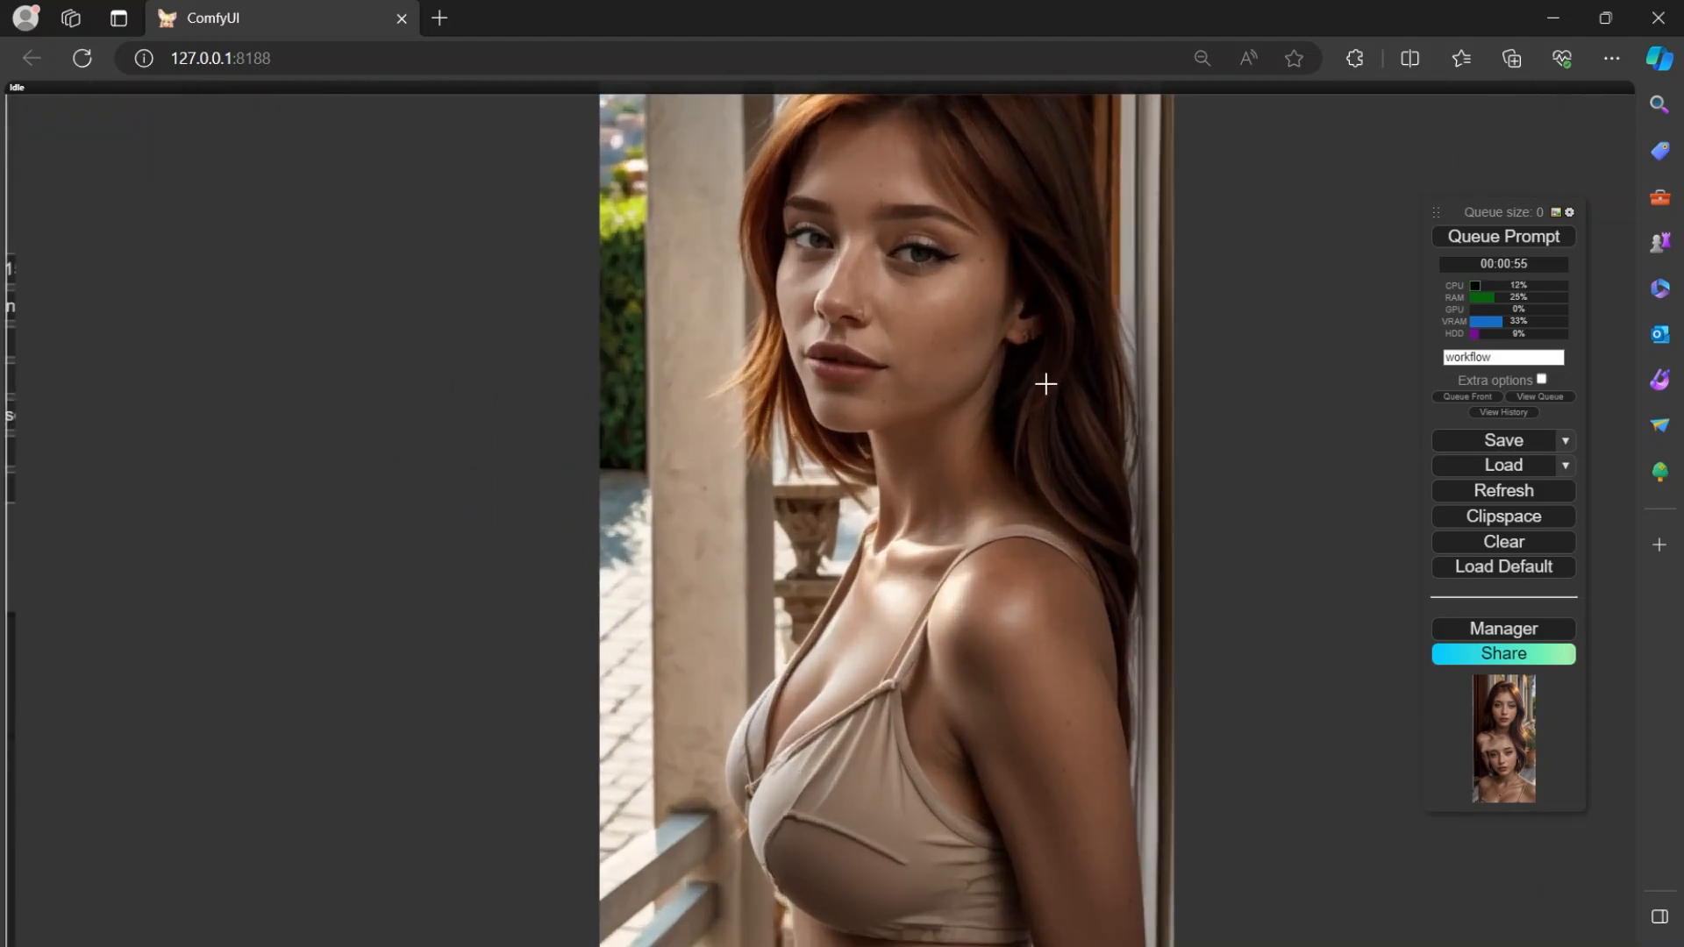
drag(1211, 312, 1275, 441)
scroll(1020, 465, down, 3)
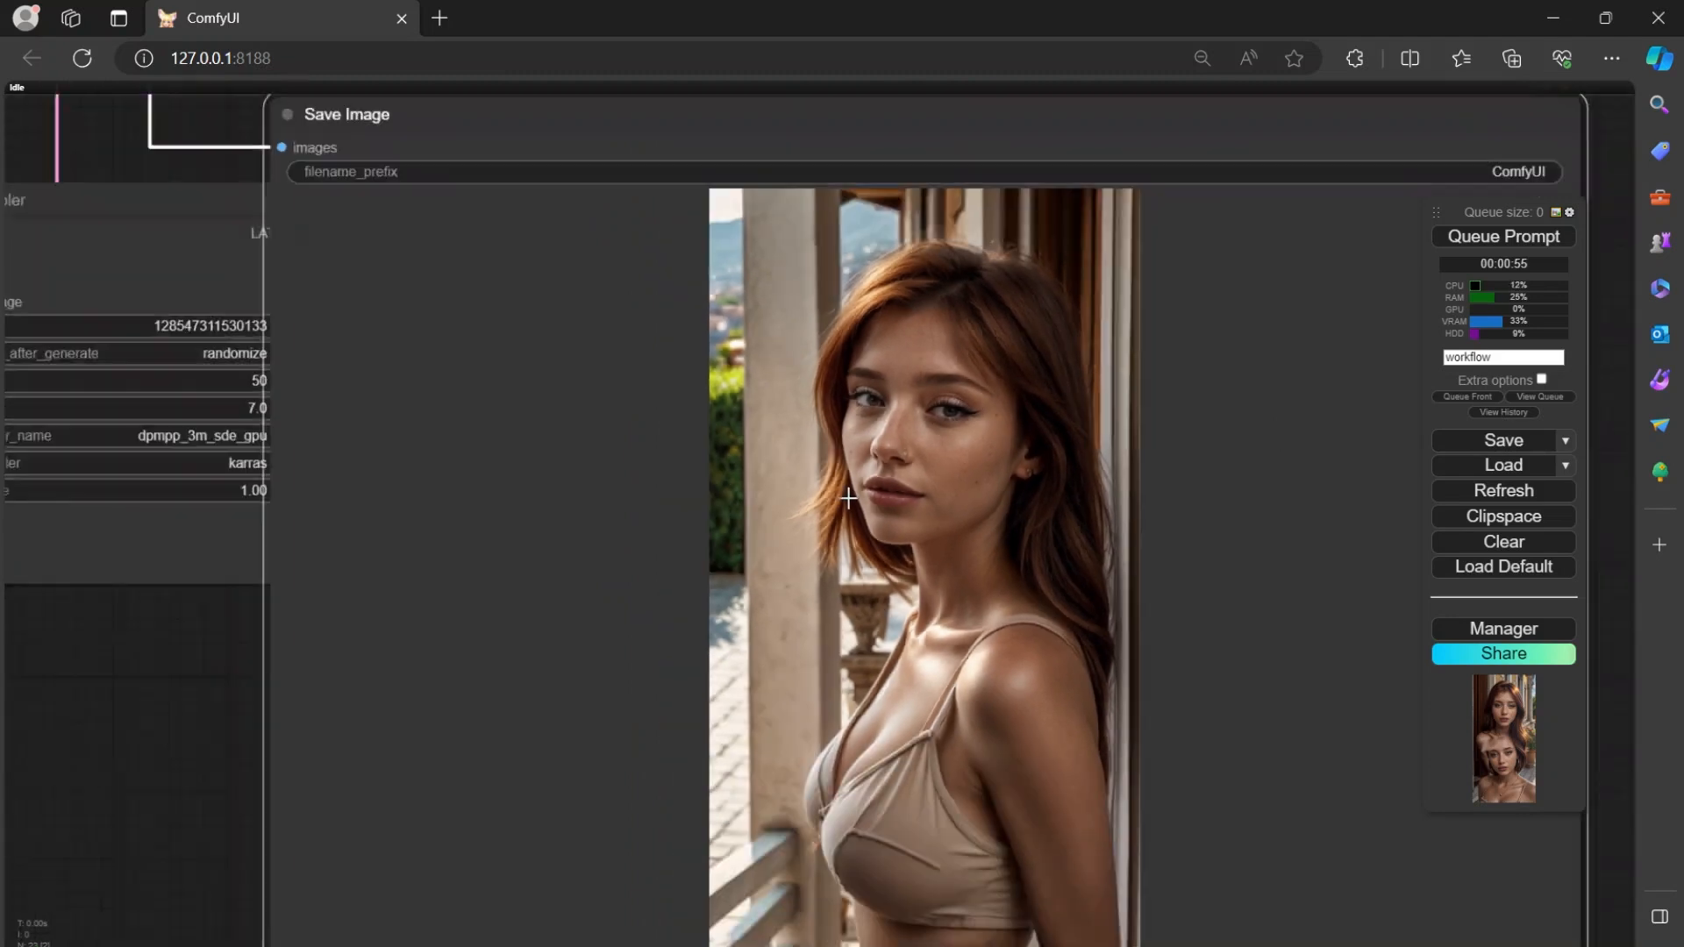